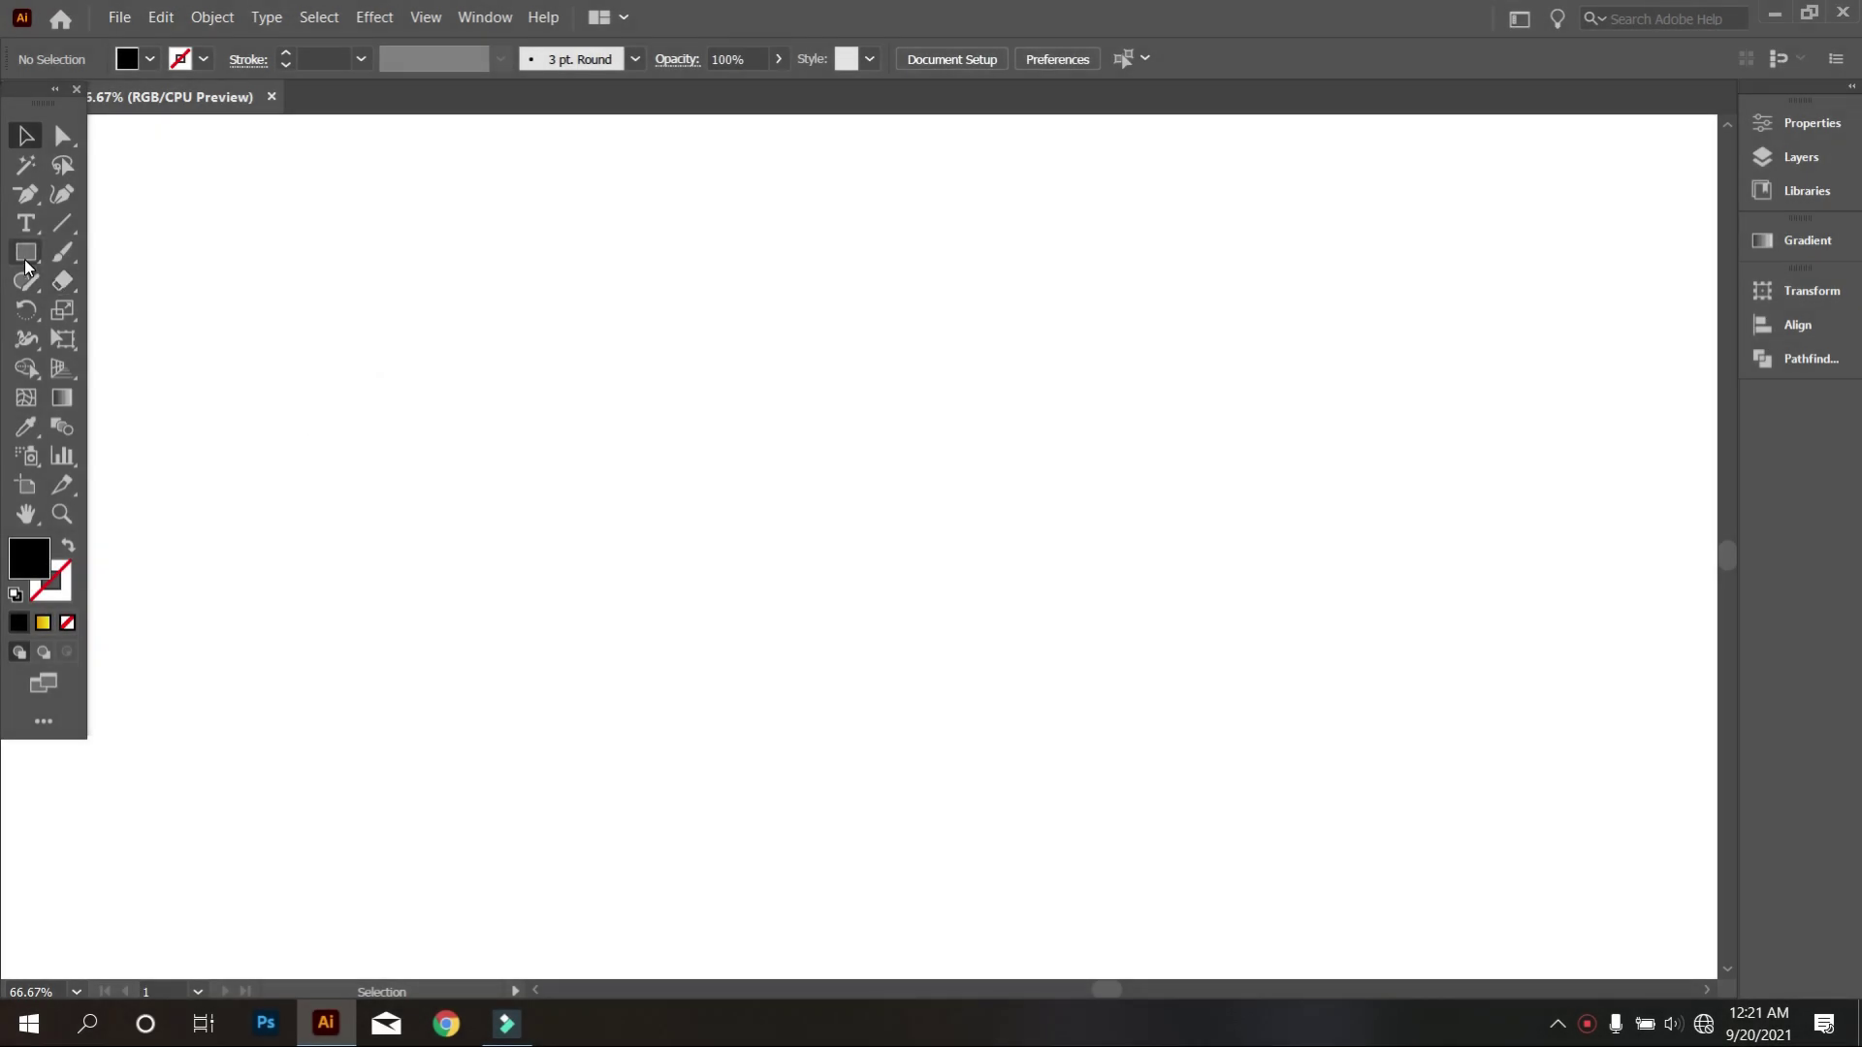
# Draw an unfilled, black-outlined square near the artboard centre.
pyautogui.click(26, 252)
pyautogui.moveTo(632, 310); pyautogui.dragTo(919, 635)
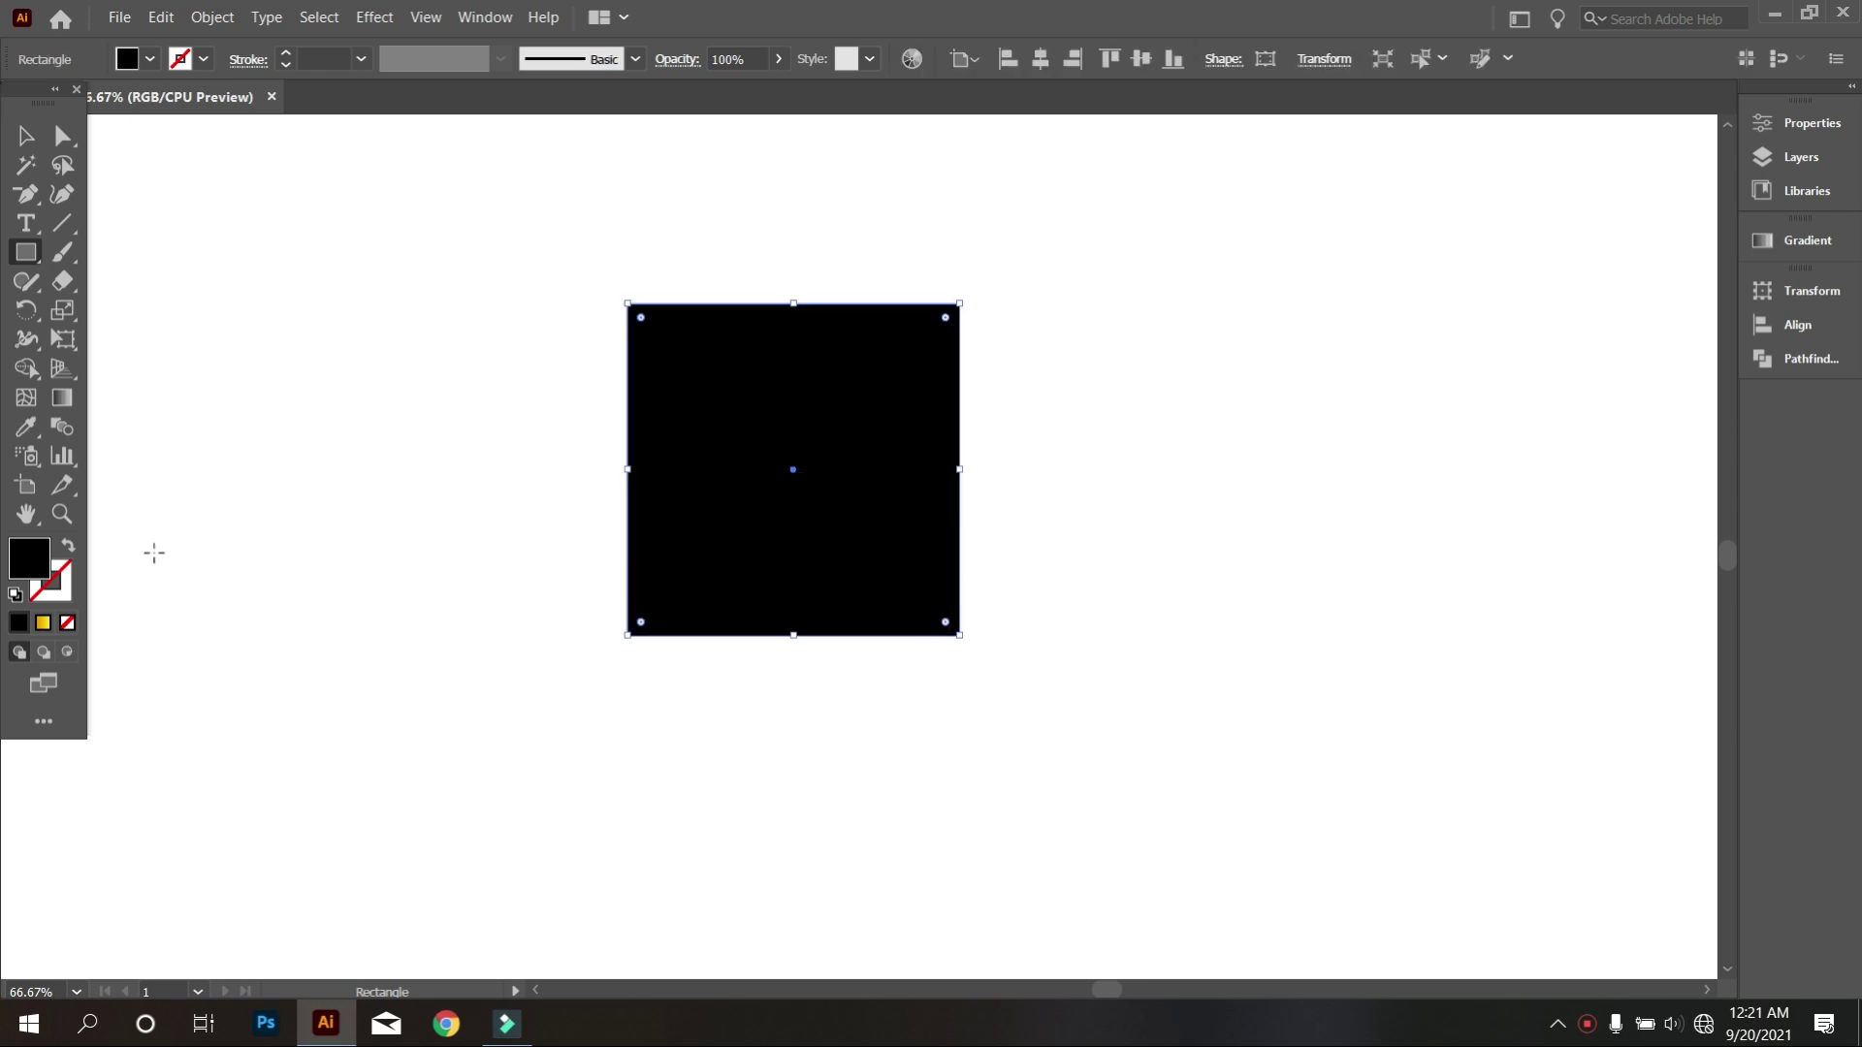
pyautogui.click(67, 547)
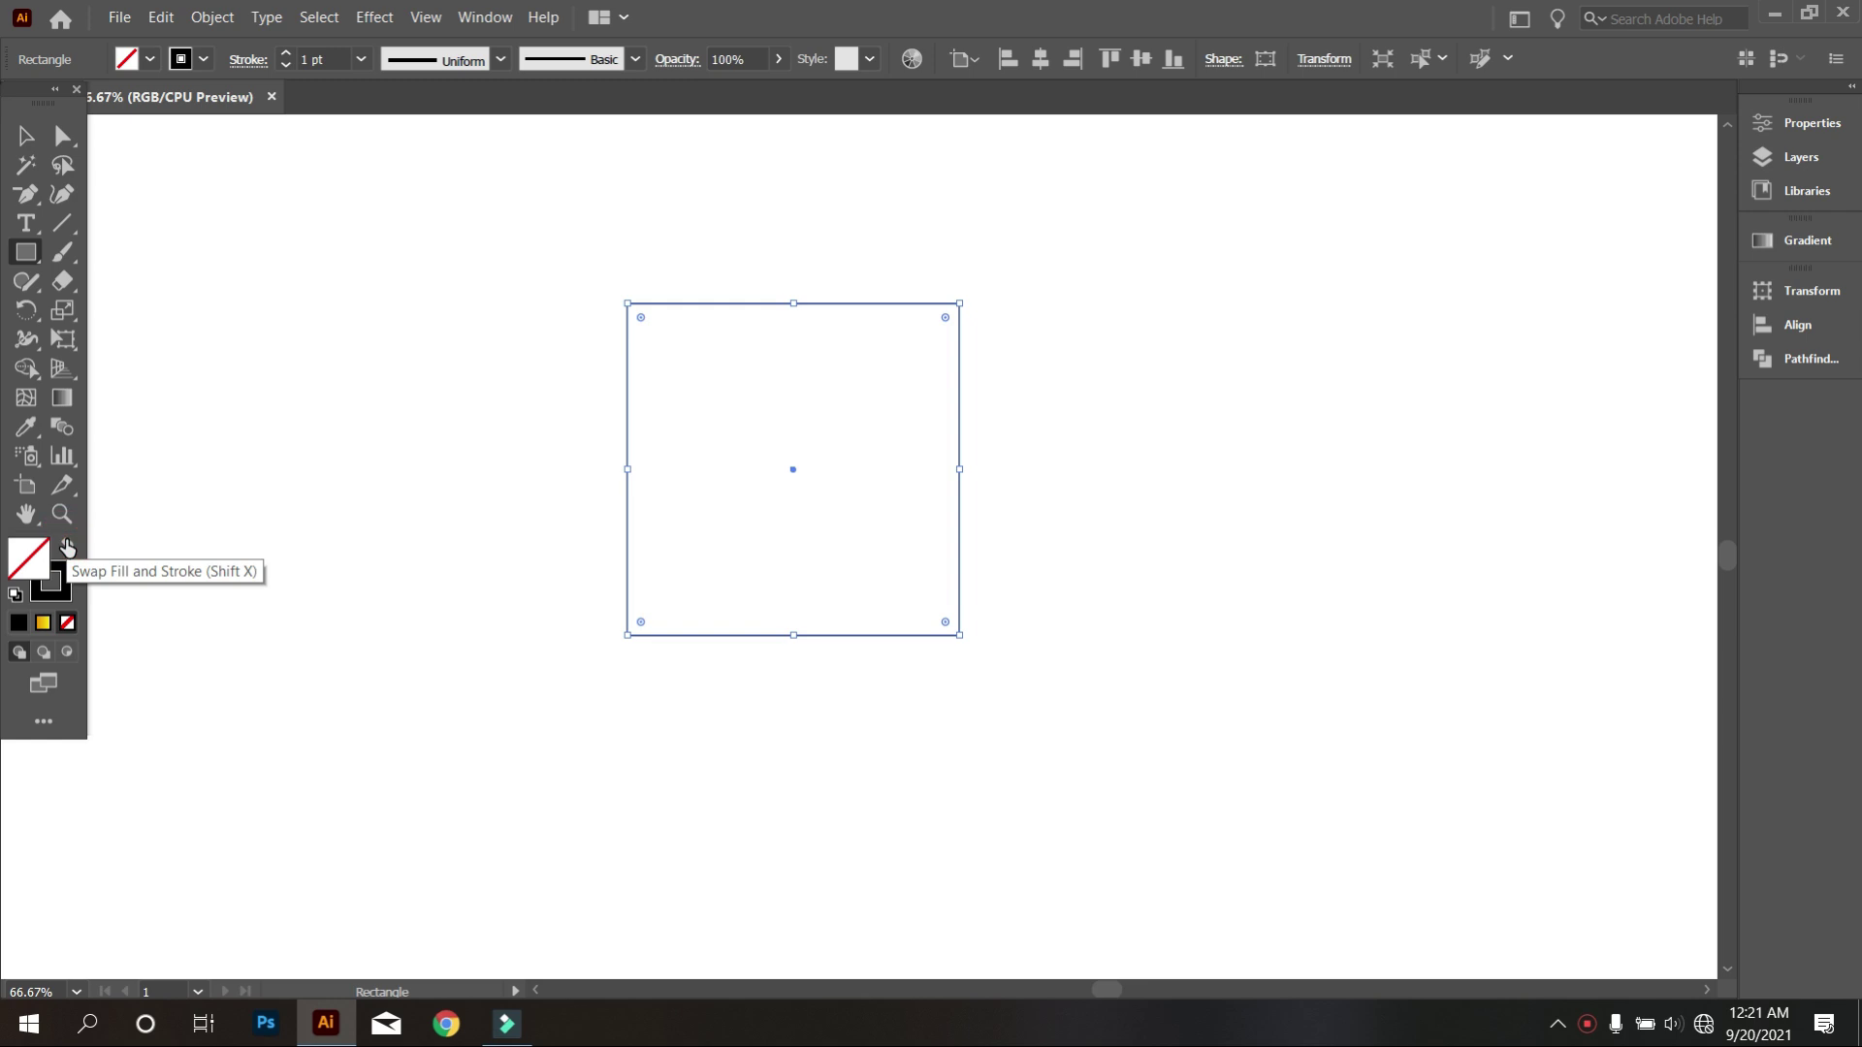
# Split the square into a grid of three equal rows with Split Into Grid.
pyautogui.click(24, 134)
pyautogui.click(291, 270)
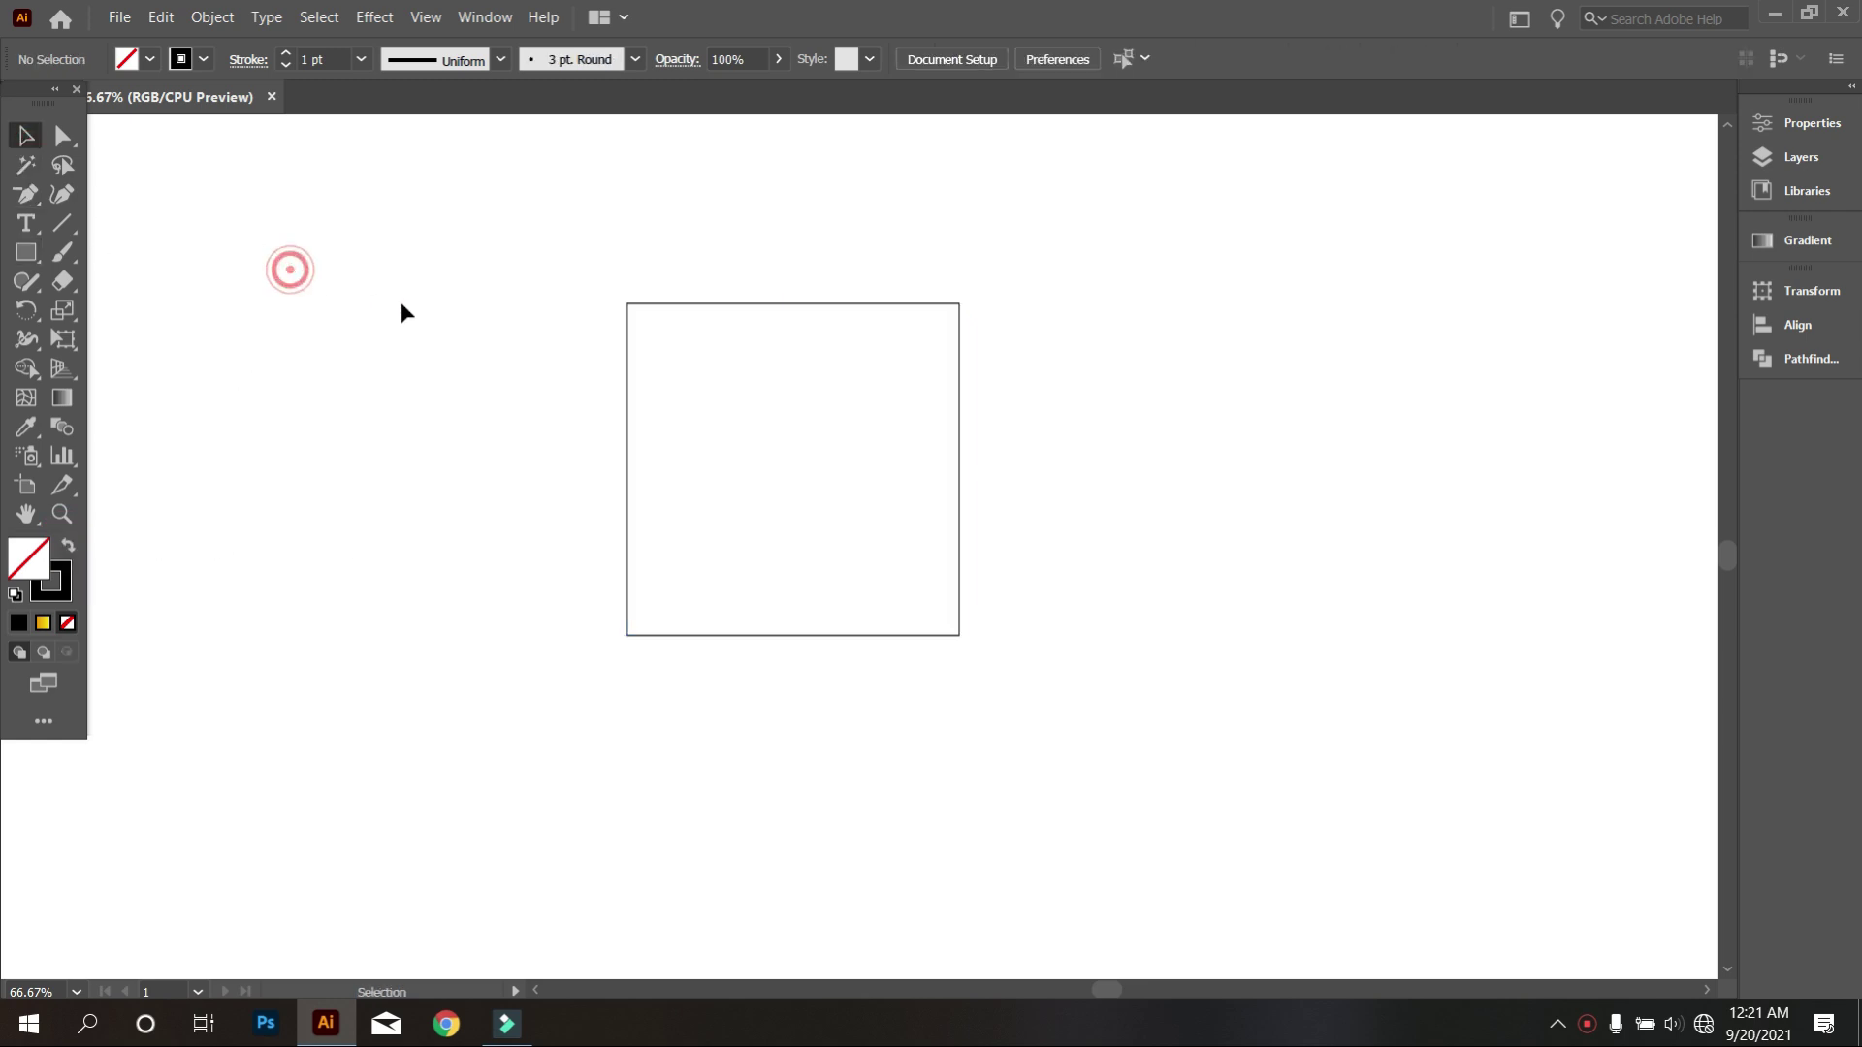
pyautogui.moveTo(466, 392); pyautogui.dragTo(743, 557)
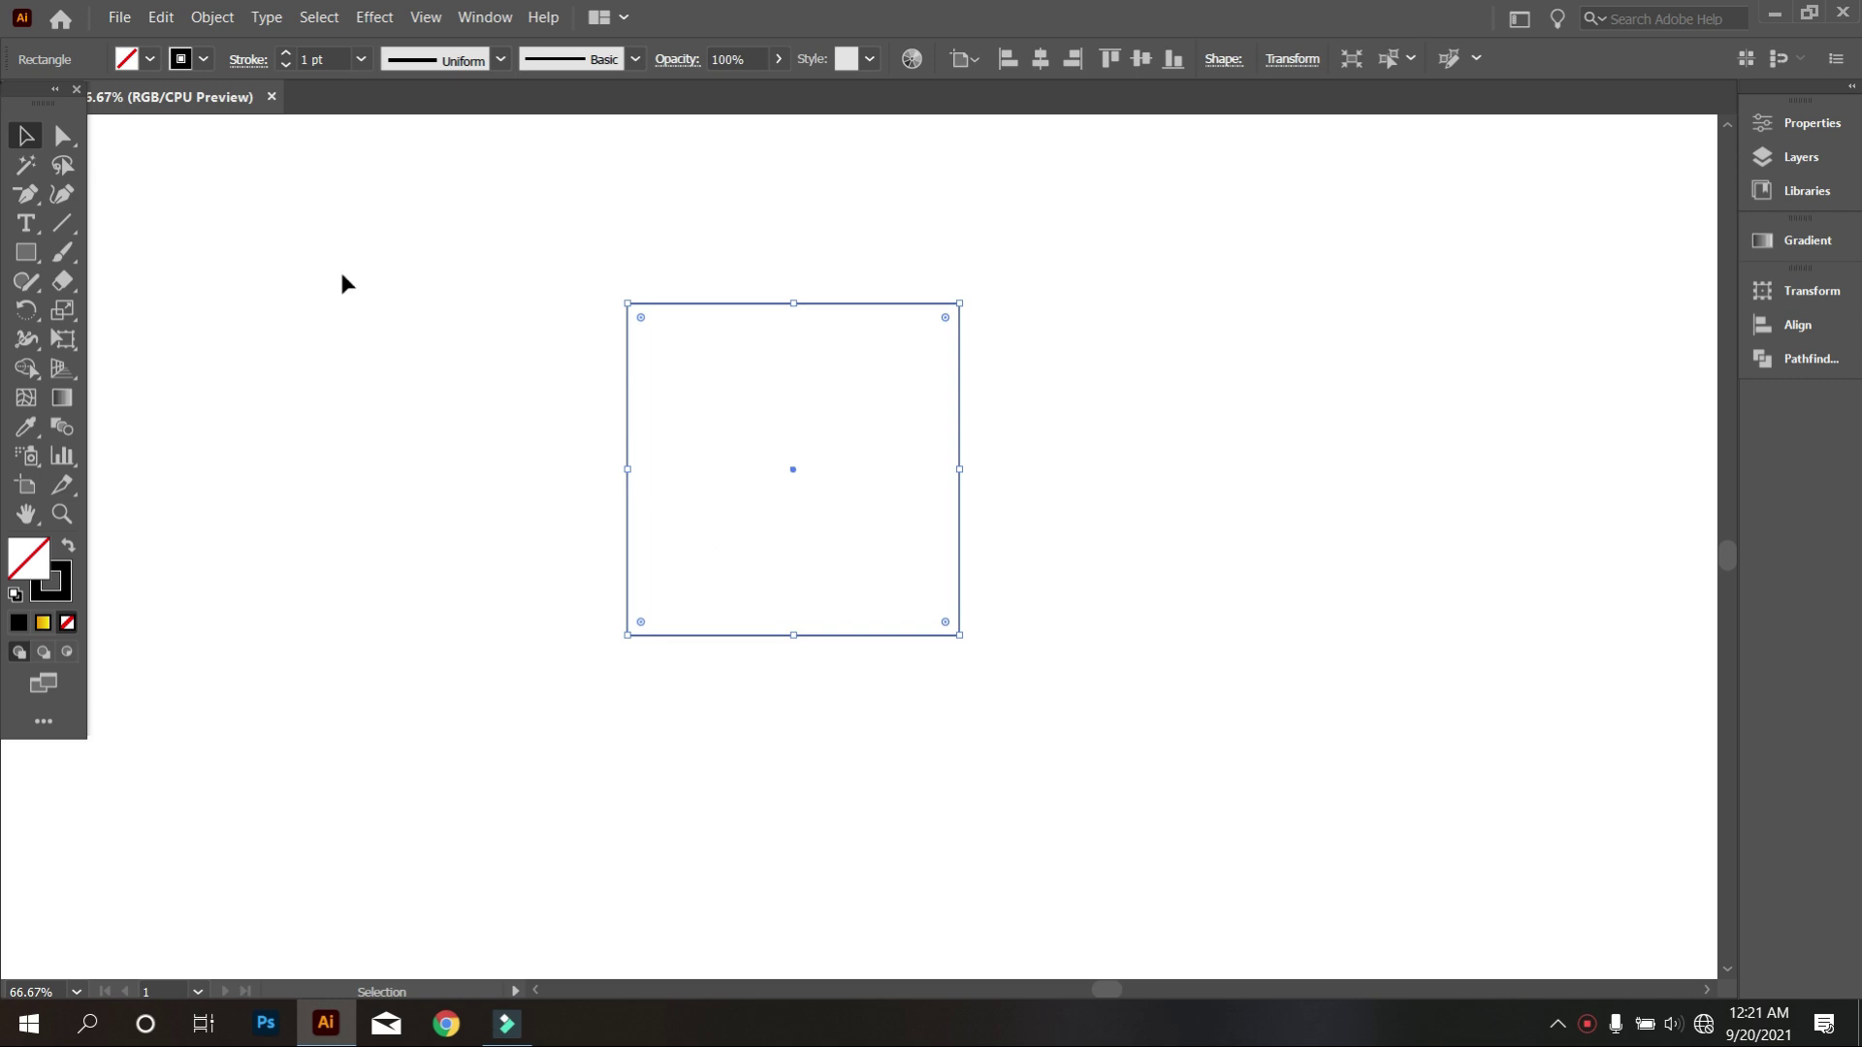
pyautogui.click(209, 16)
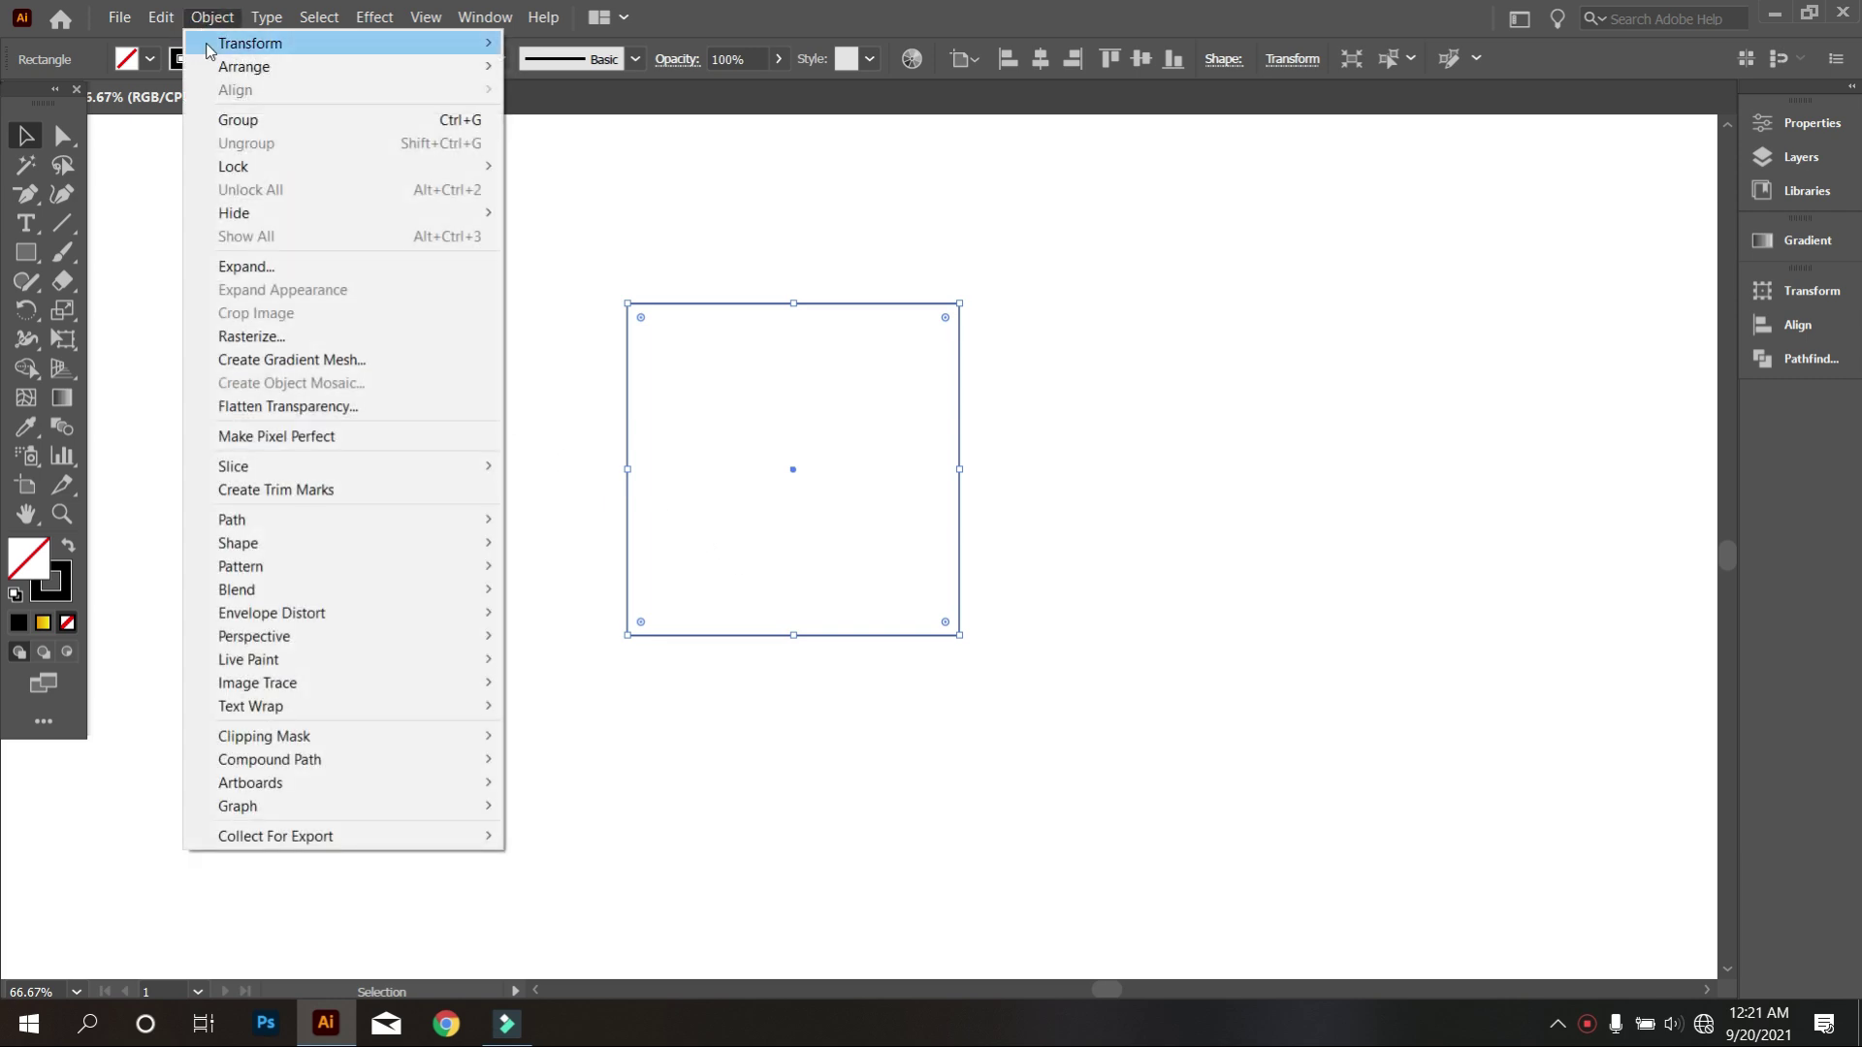
pyautogui.moveTo(232, 520)
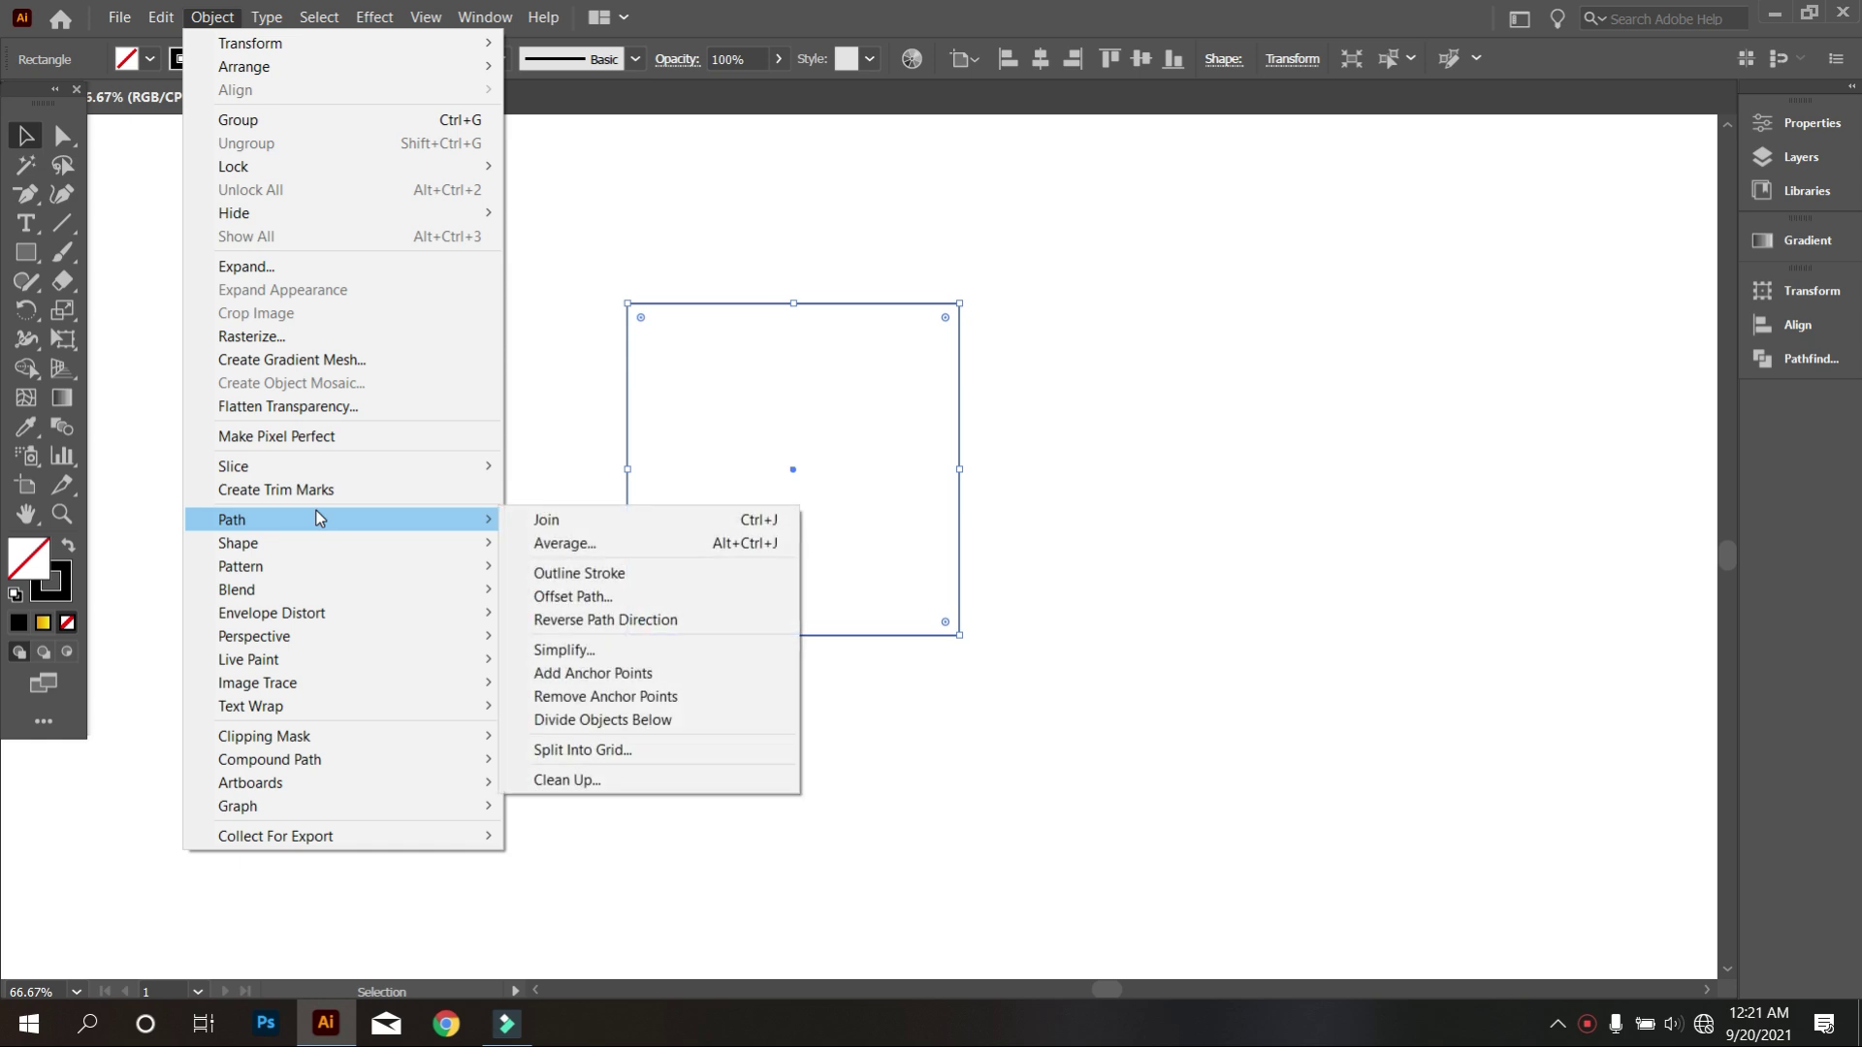
pyautogui.click(668, 749)
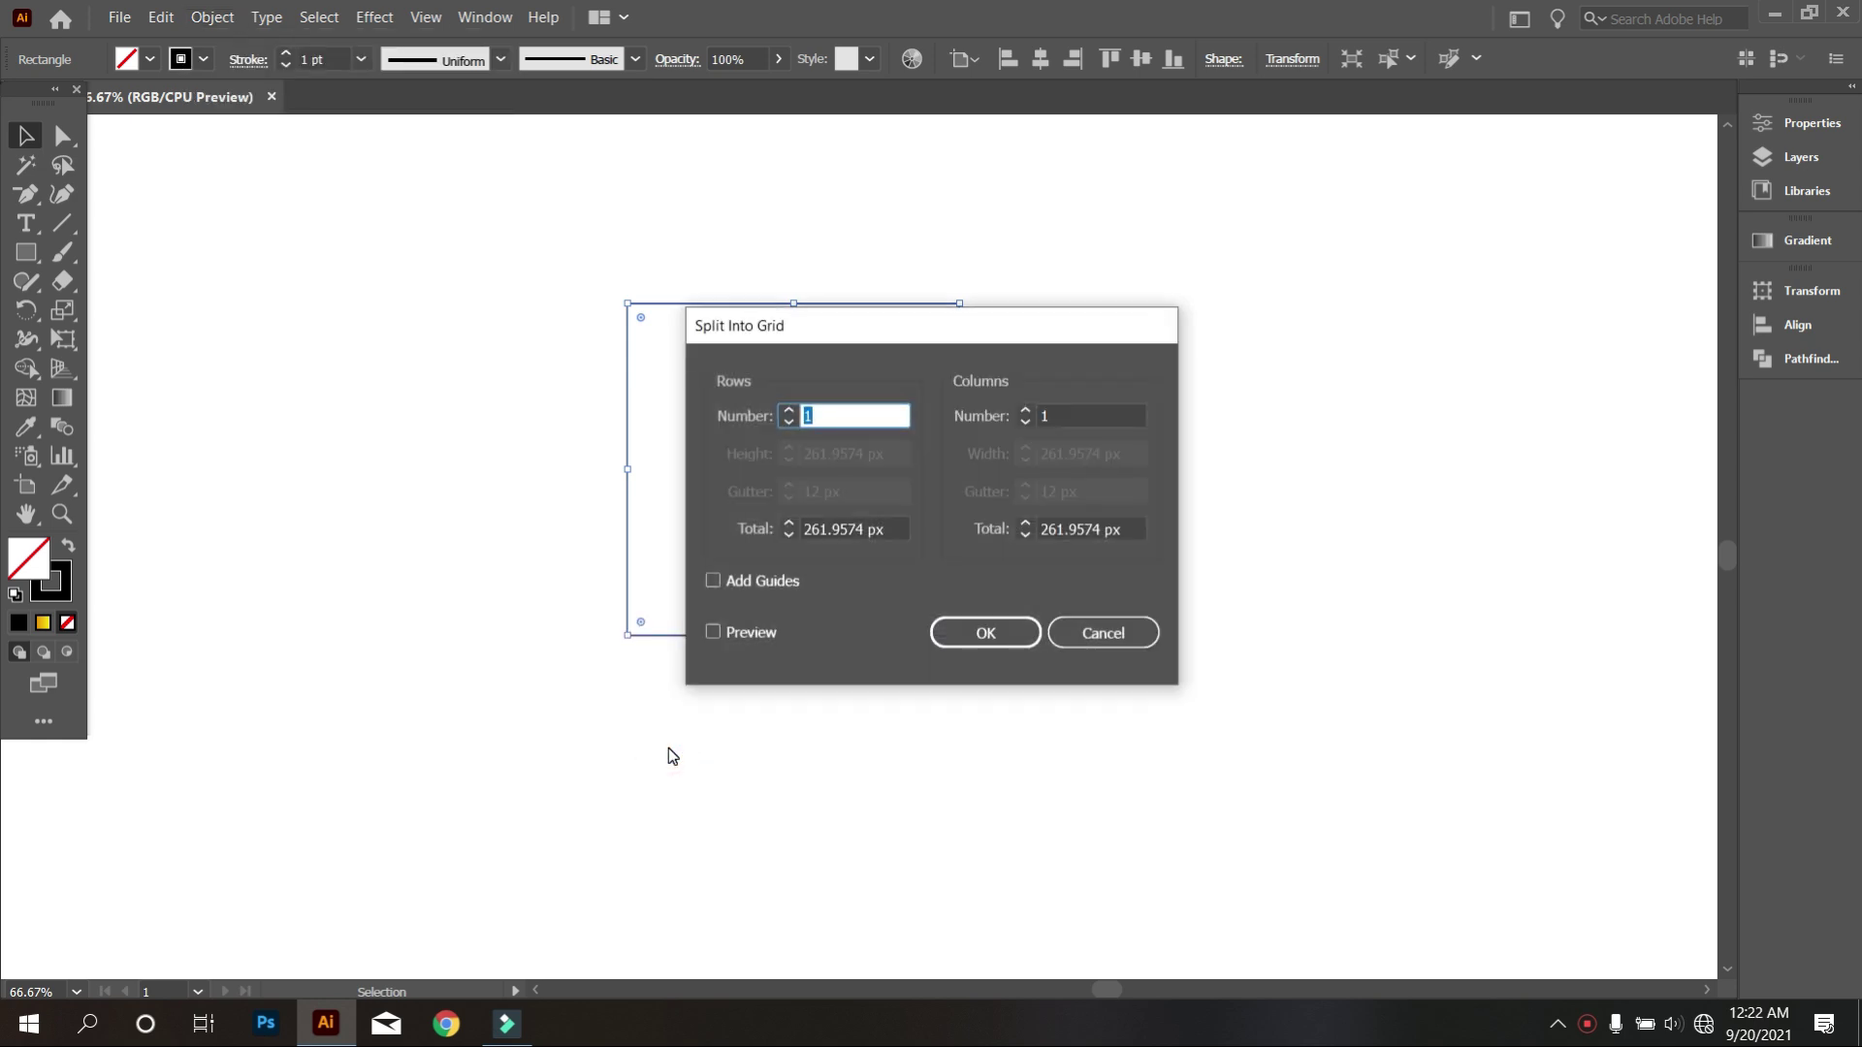
pyautogui.click(824, 416)
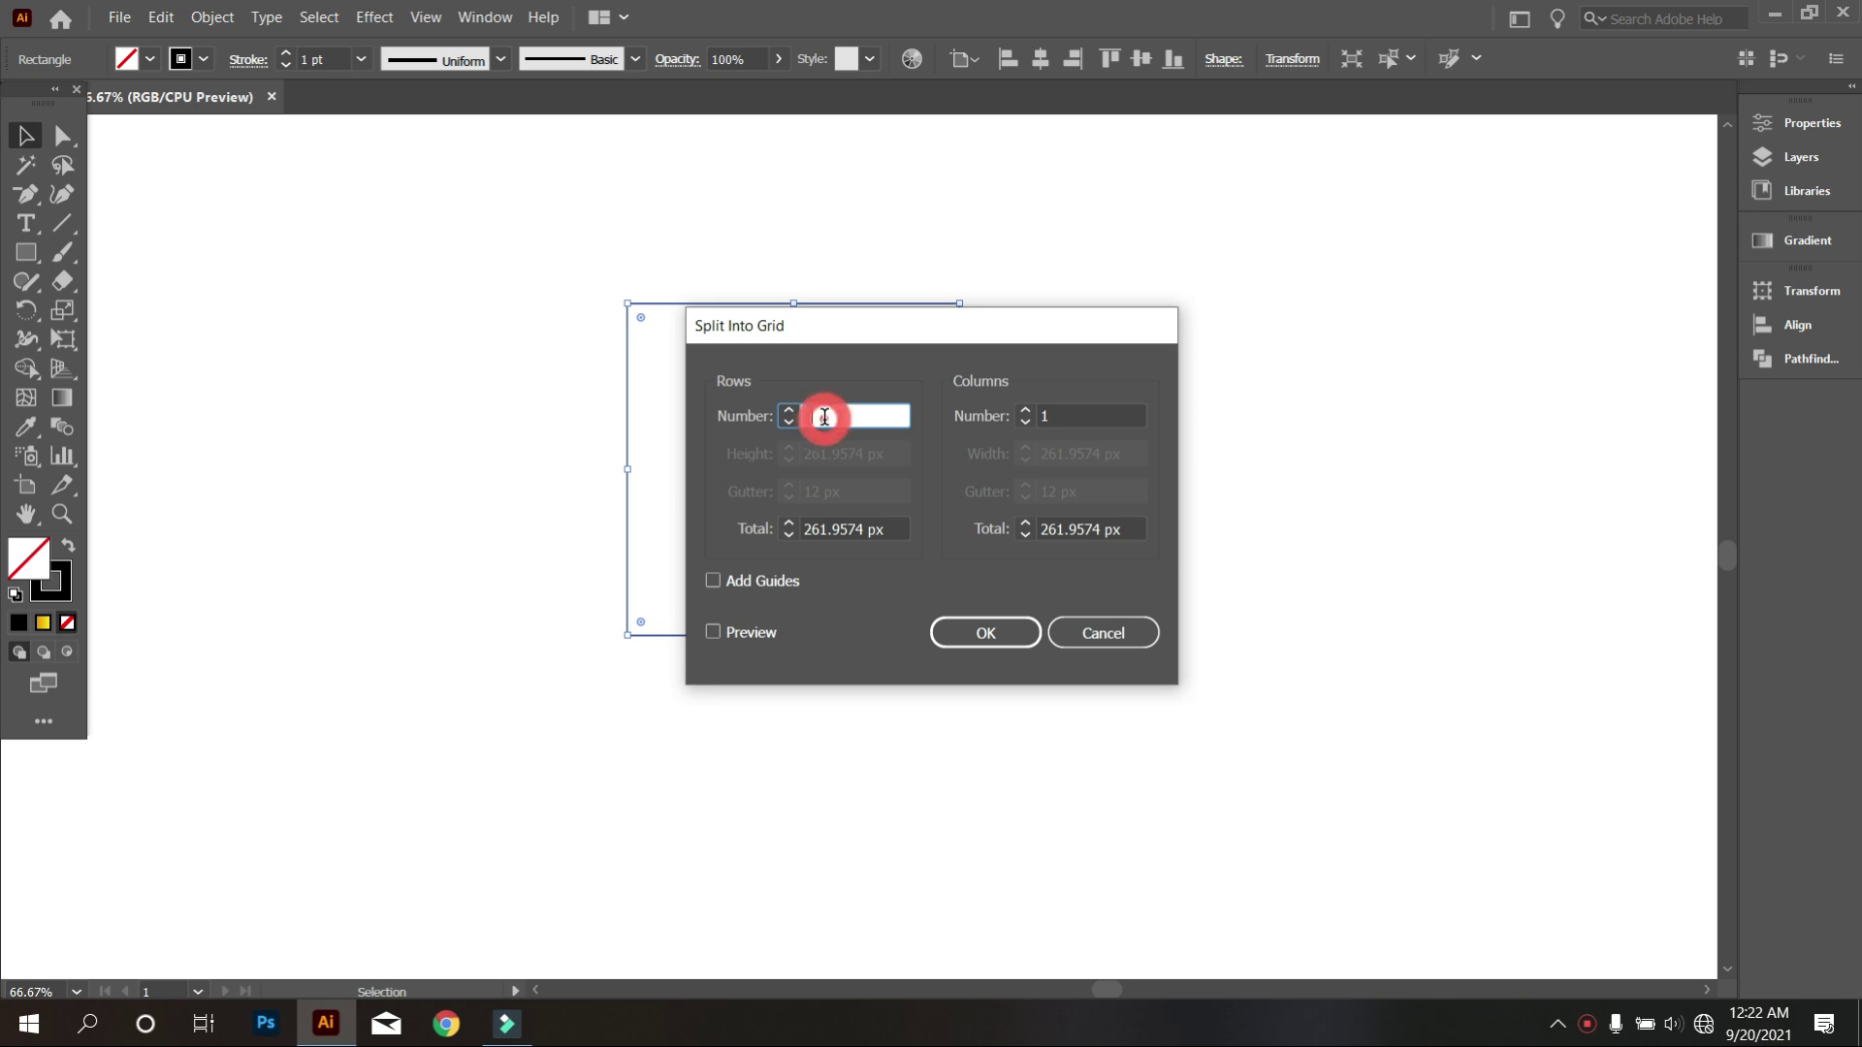
pyautogui.write('3')
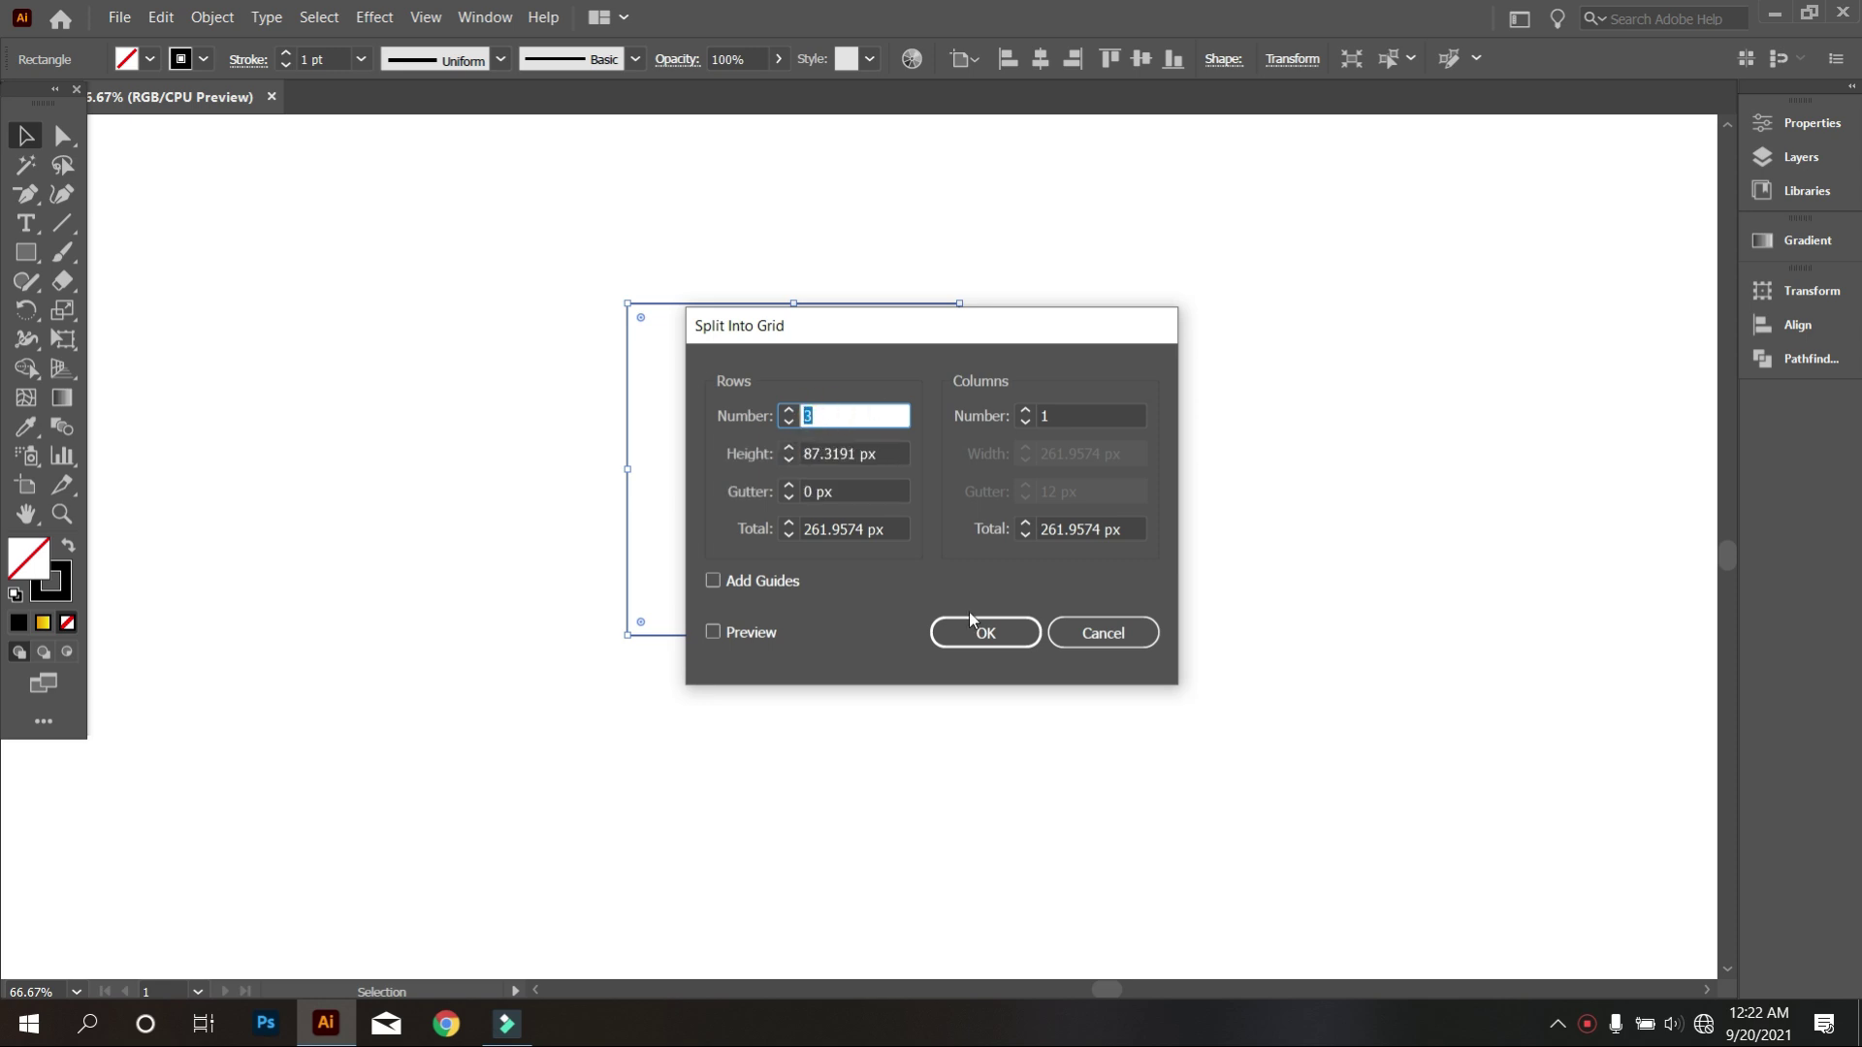
pyautogui.click(977, 638)
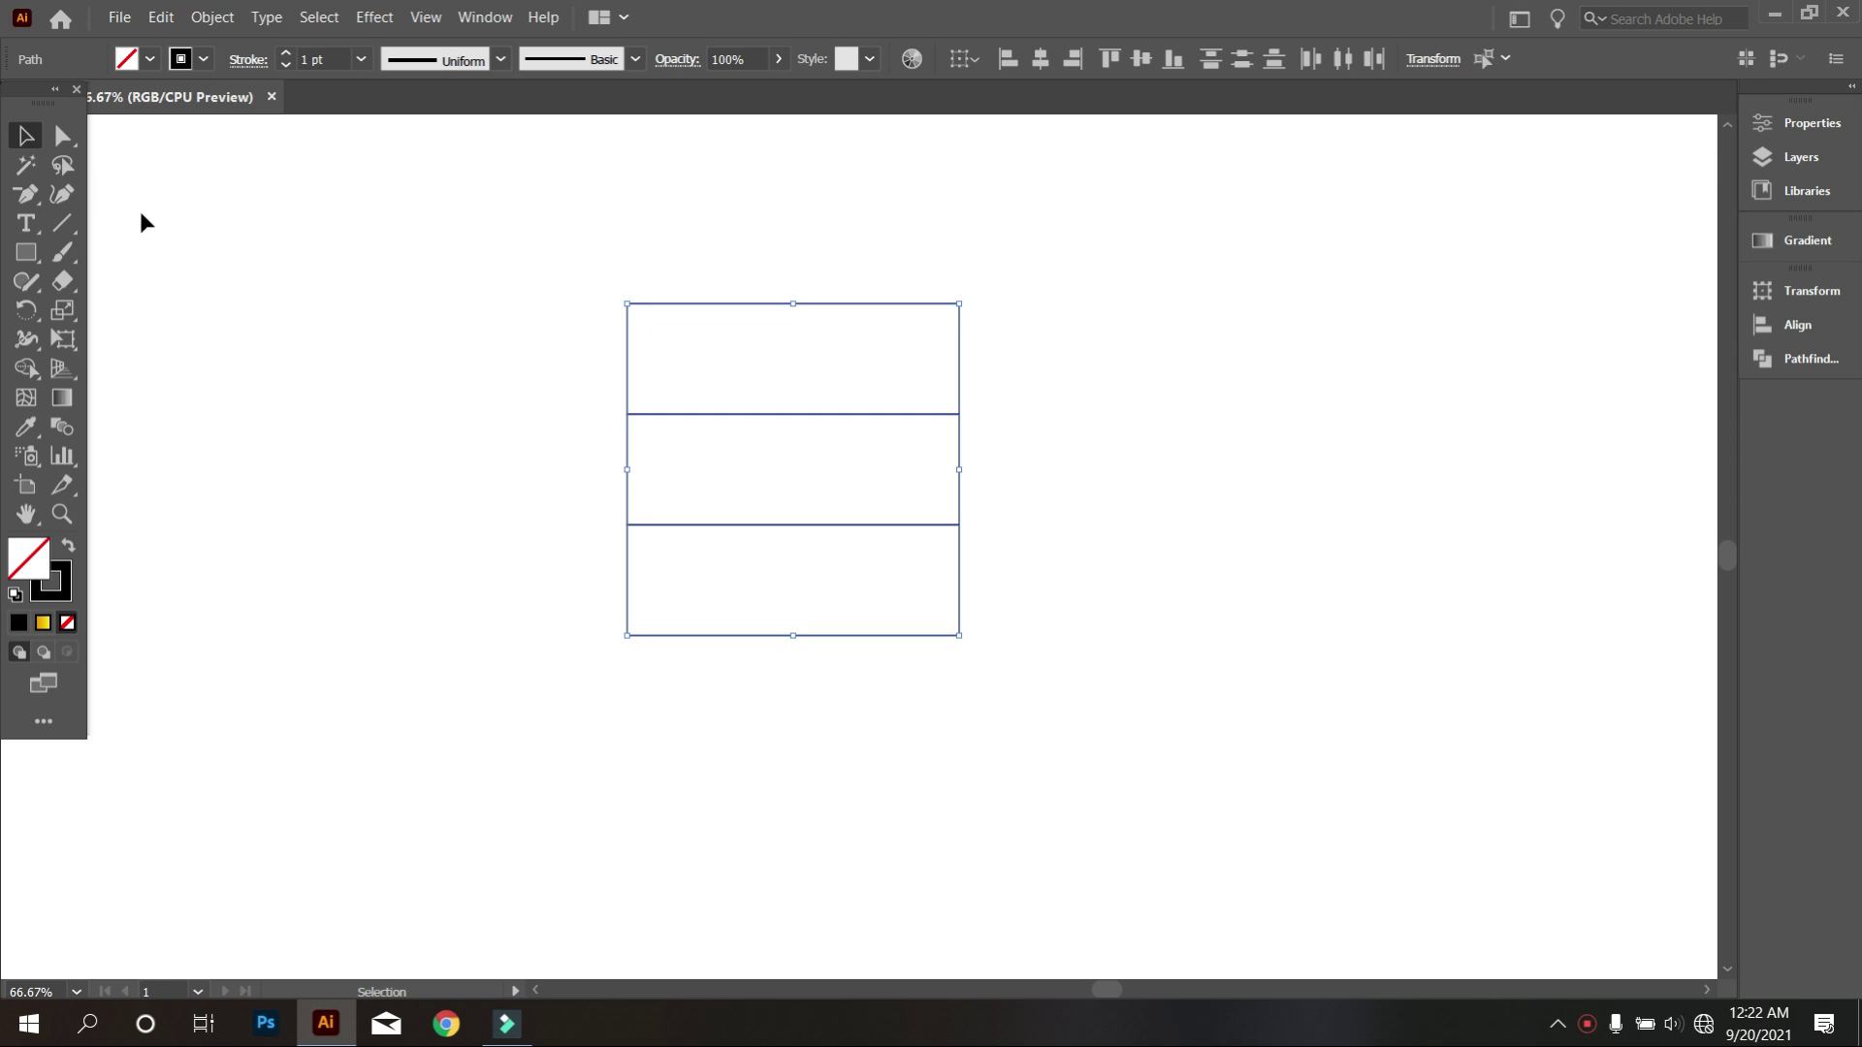
pyautogui.click(404, 301)
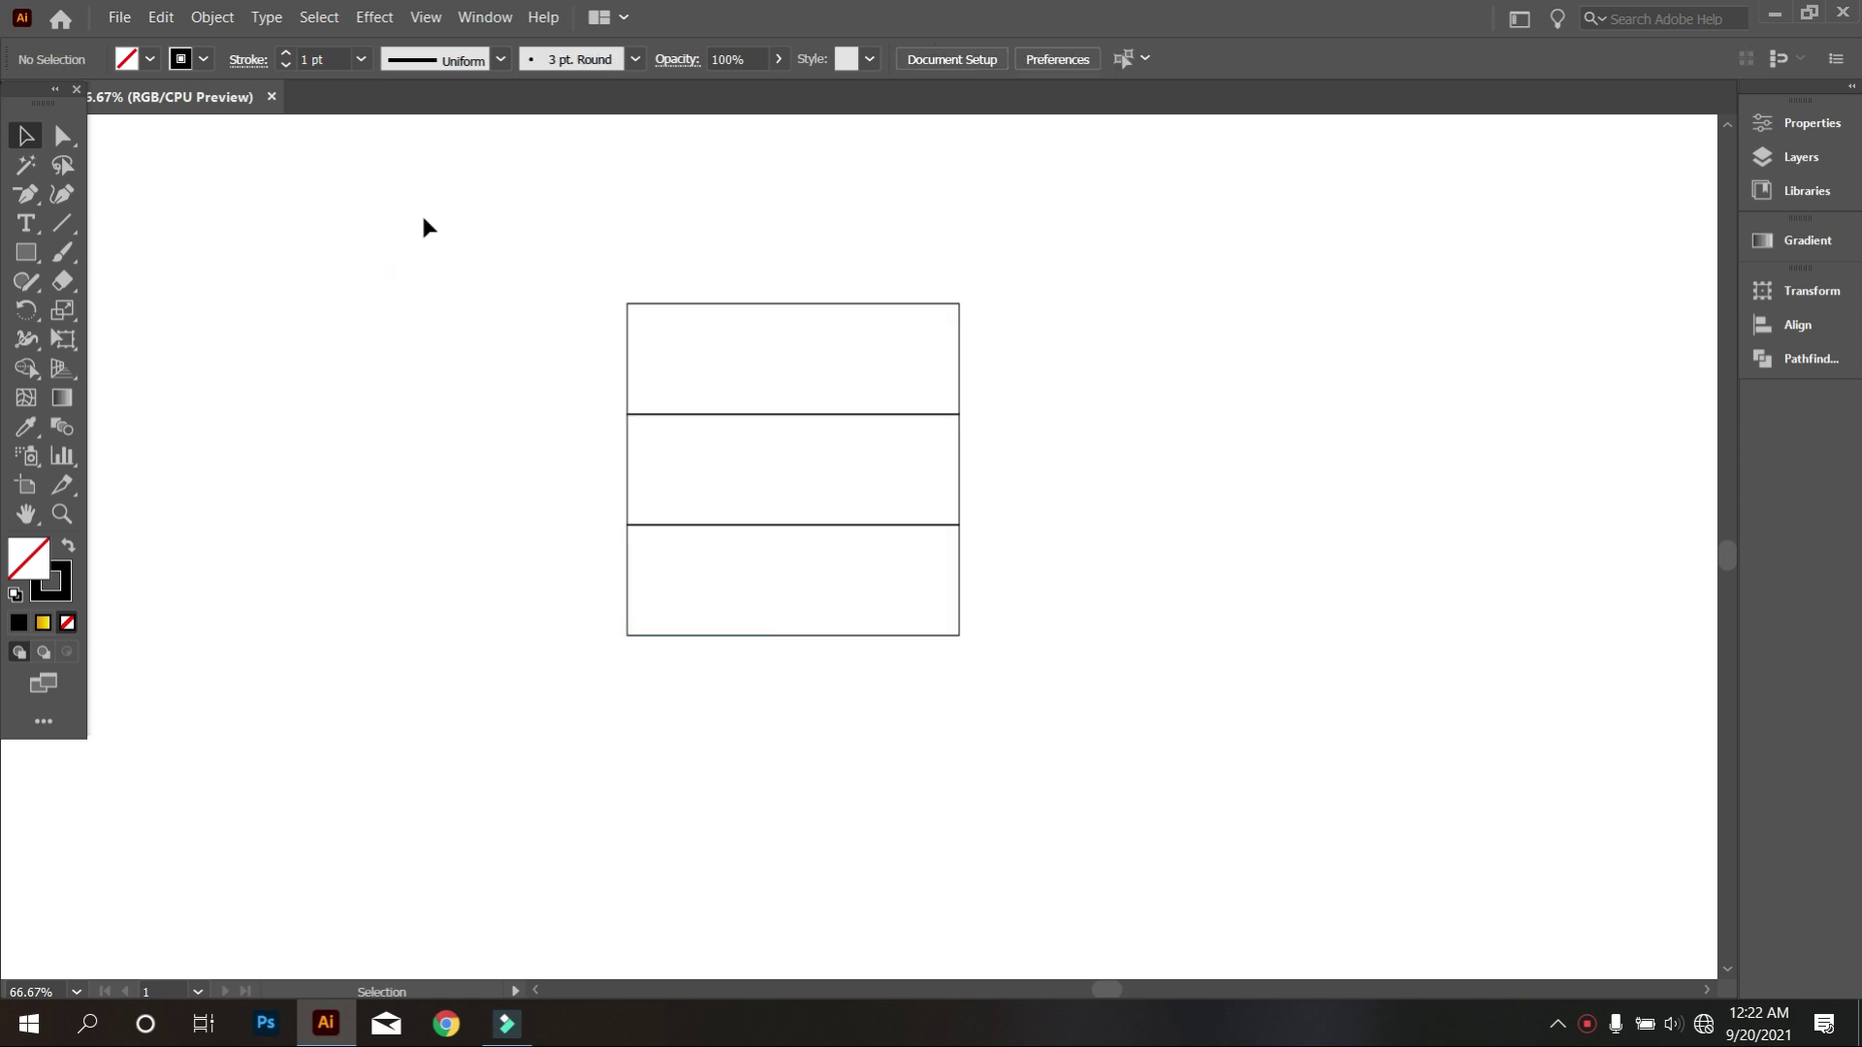
# Delete the top two rows, leaving only the bottom rectangle selected.
pyautogui.moveTo(426, 228); pyautogui.dragTo(802, 473)
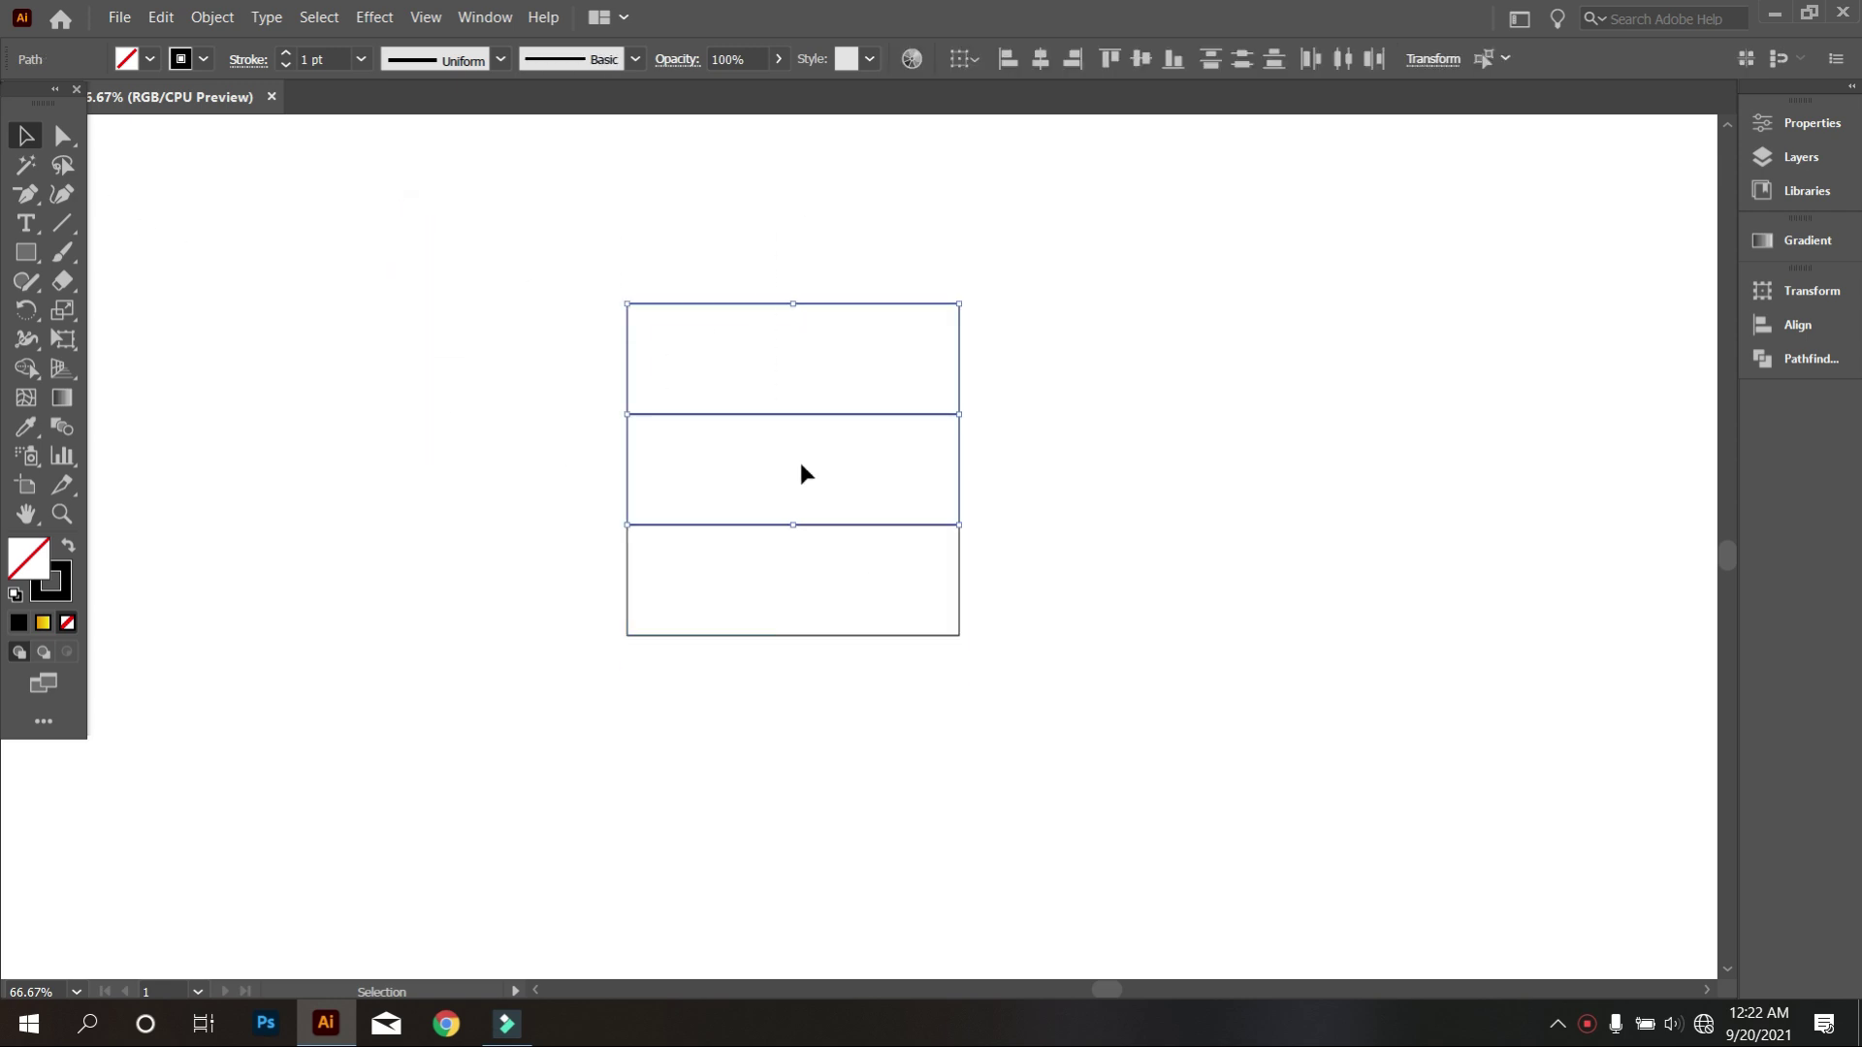
pyautogui.press('Delete')
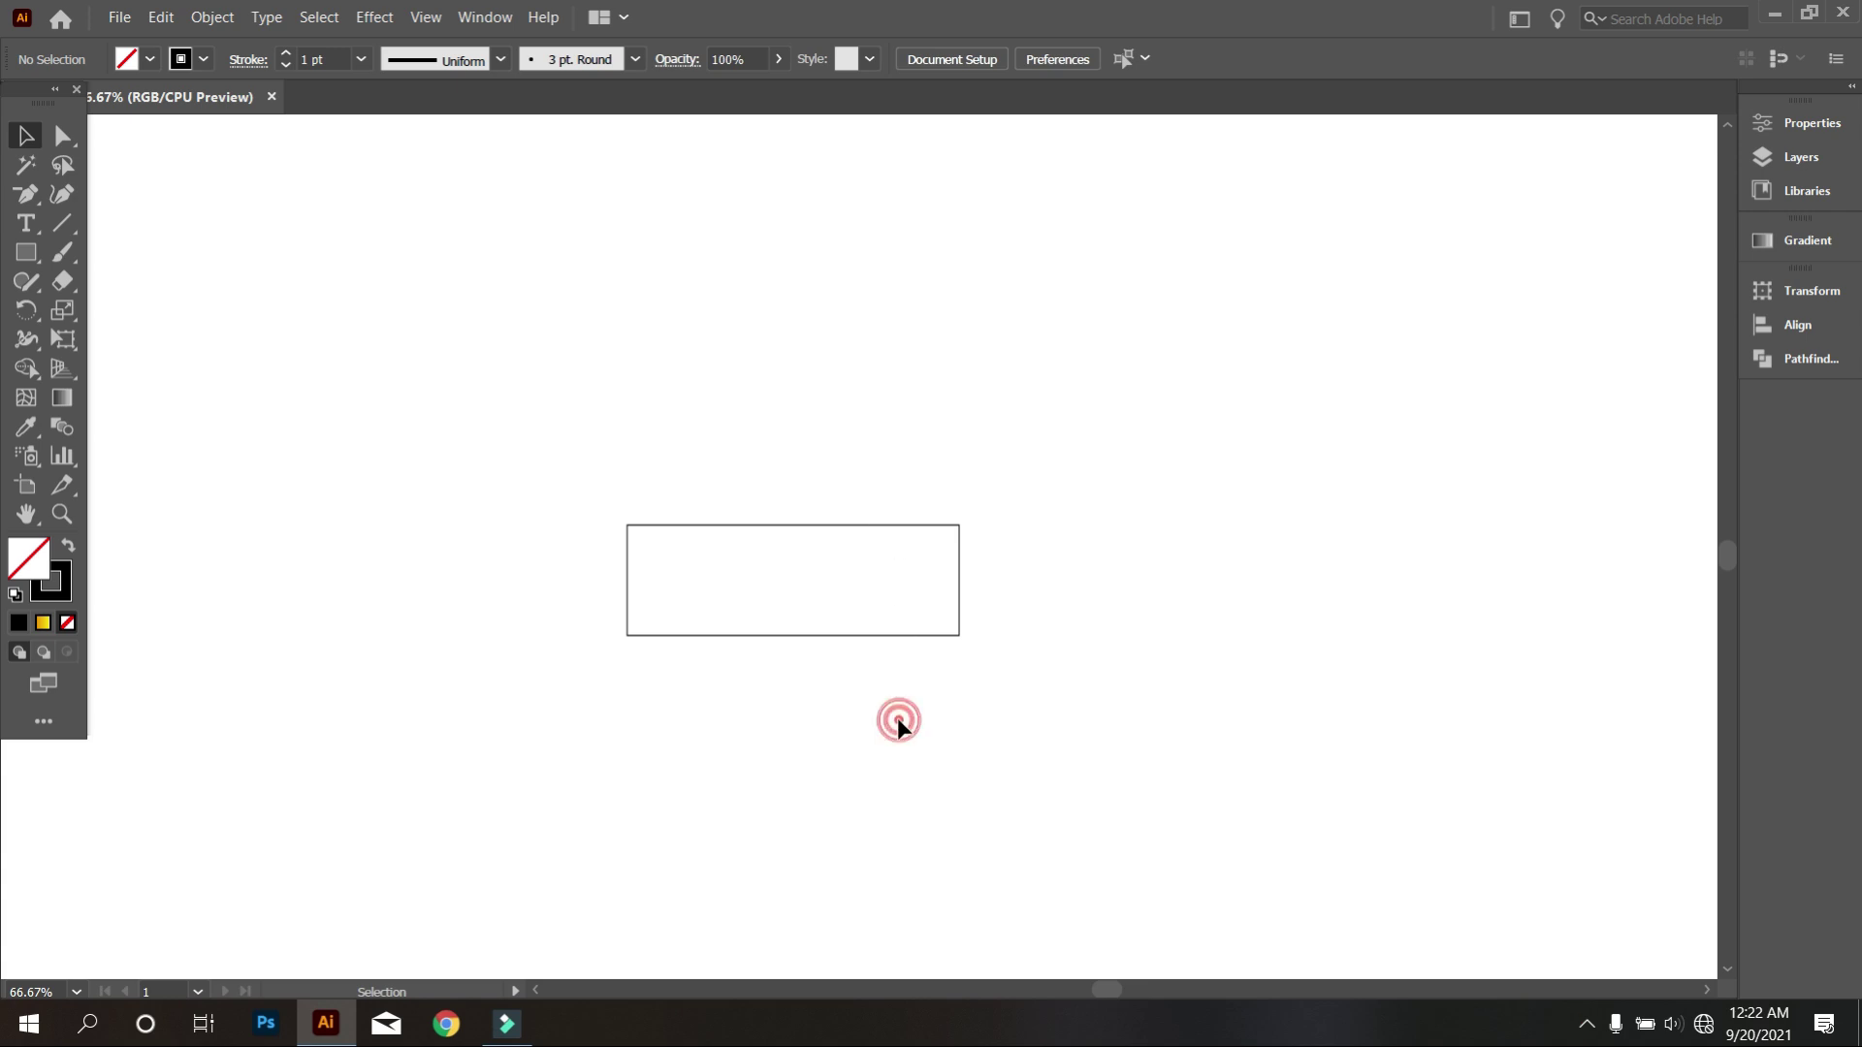
pyautogui.scroll(-1, 898, 717)
pyautogui.keyDown('alt'); pyautogui.scroll(1, 830, 668); pyautogui.keyUp('alt')
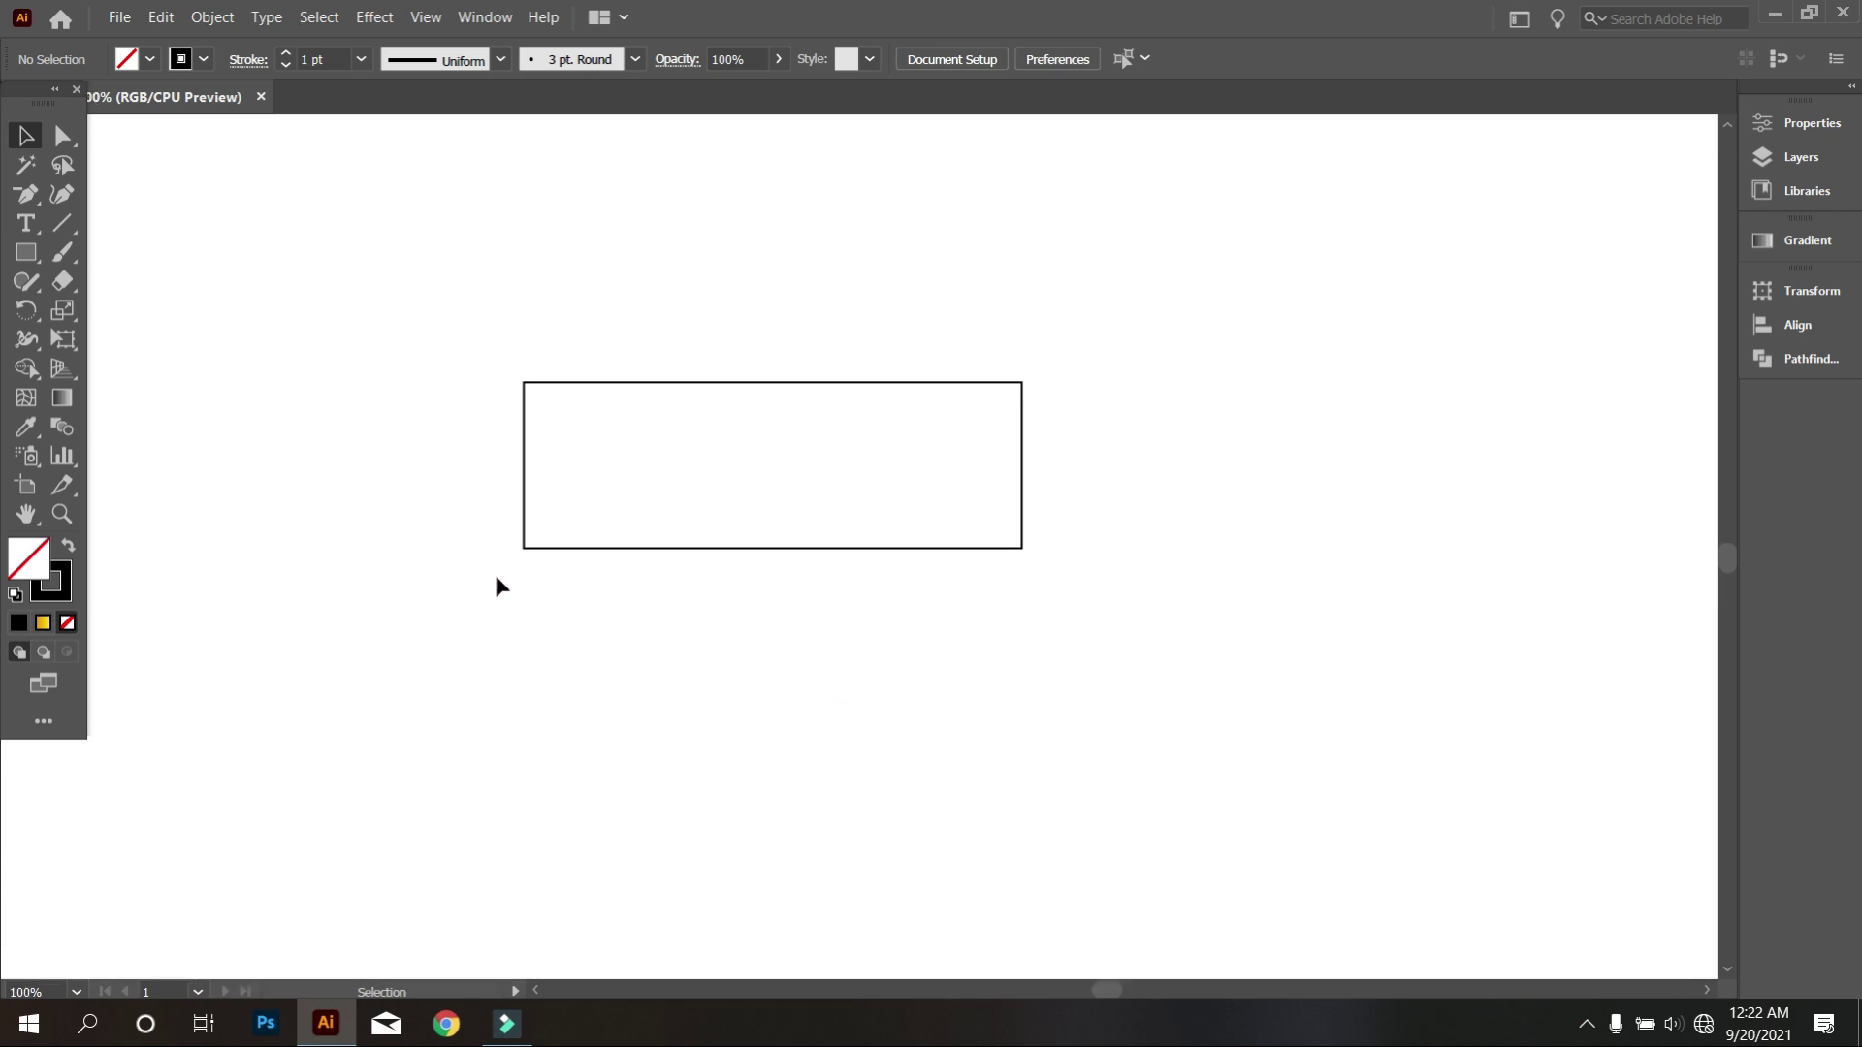
pyautogui.keyDown('alt'); pyautogui.scroll(1, 518, 508); pyautogui.keyUp('alt')
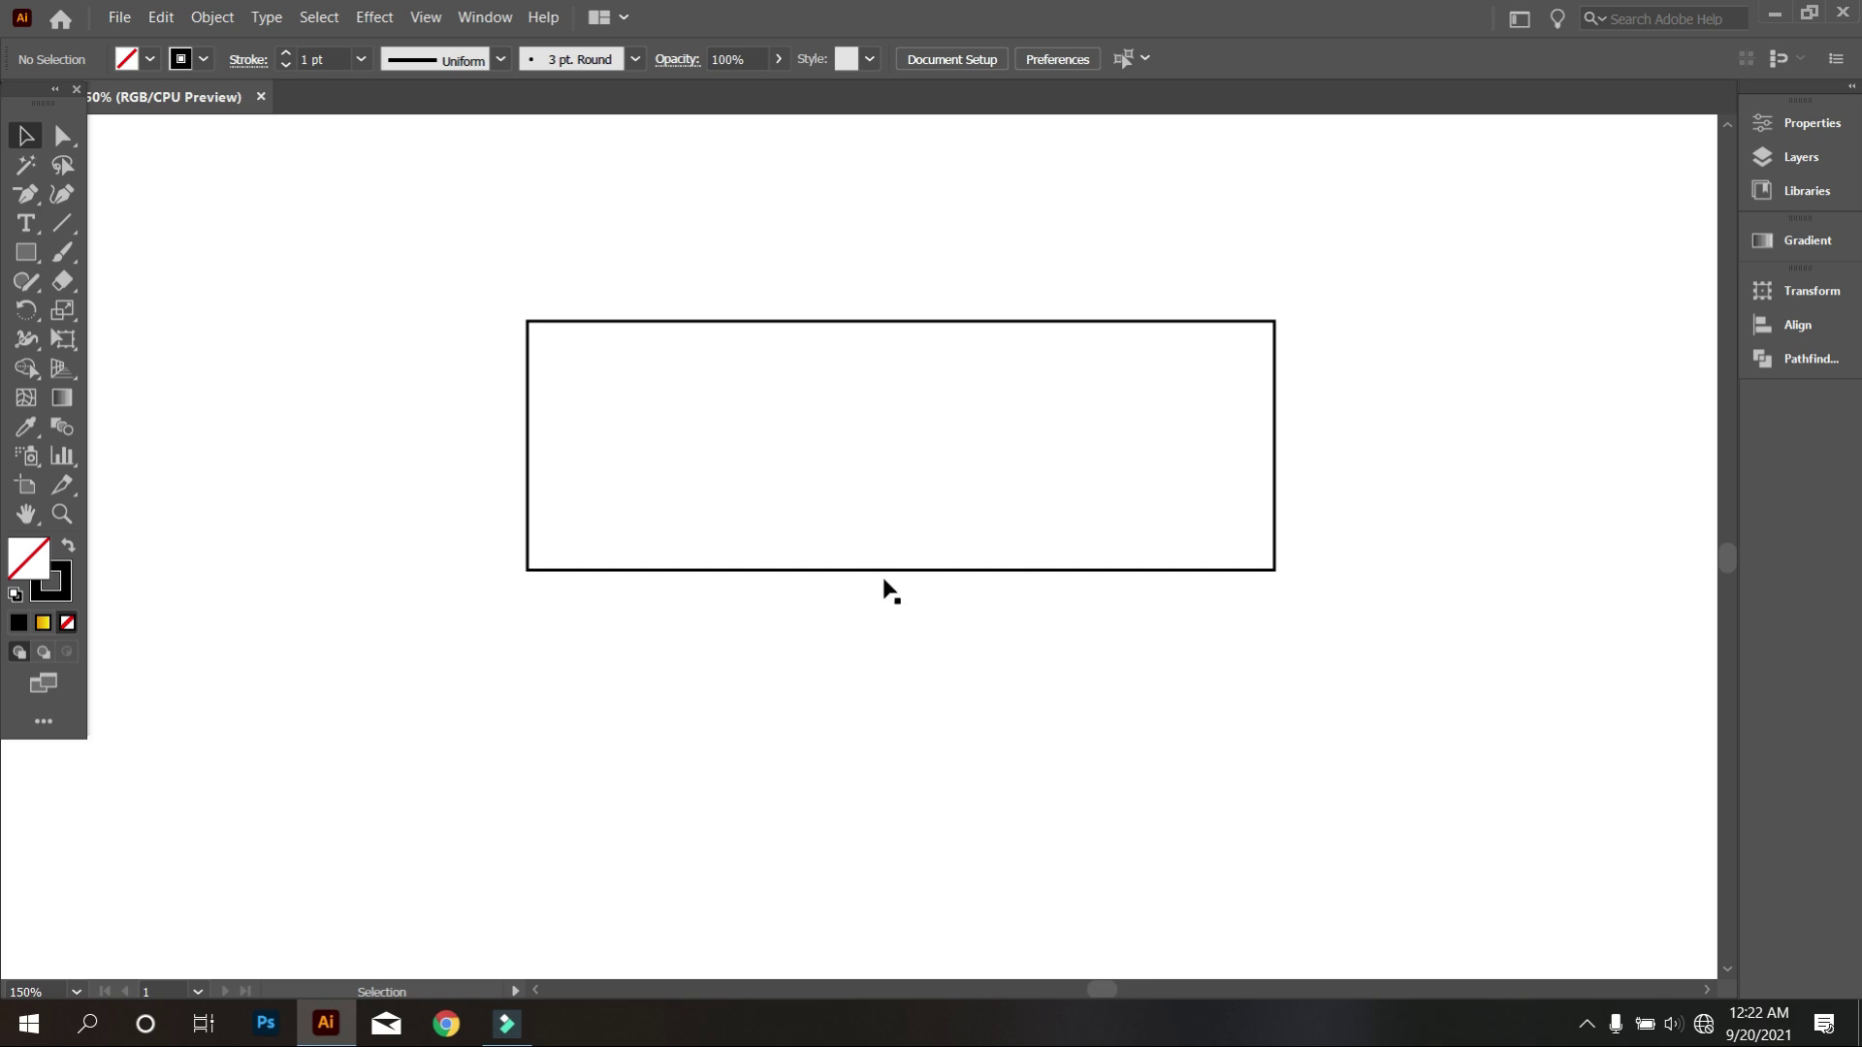
pyautogui.moveTo(431, 403); pyautogui.dragTo(694, 552)
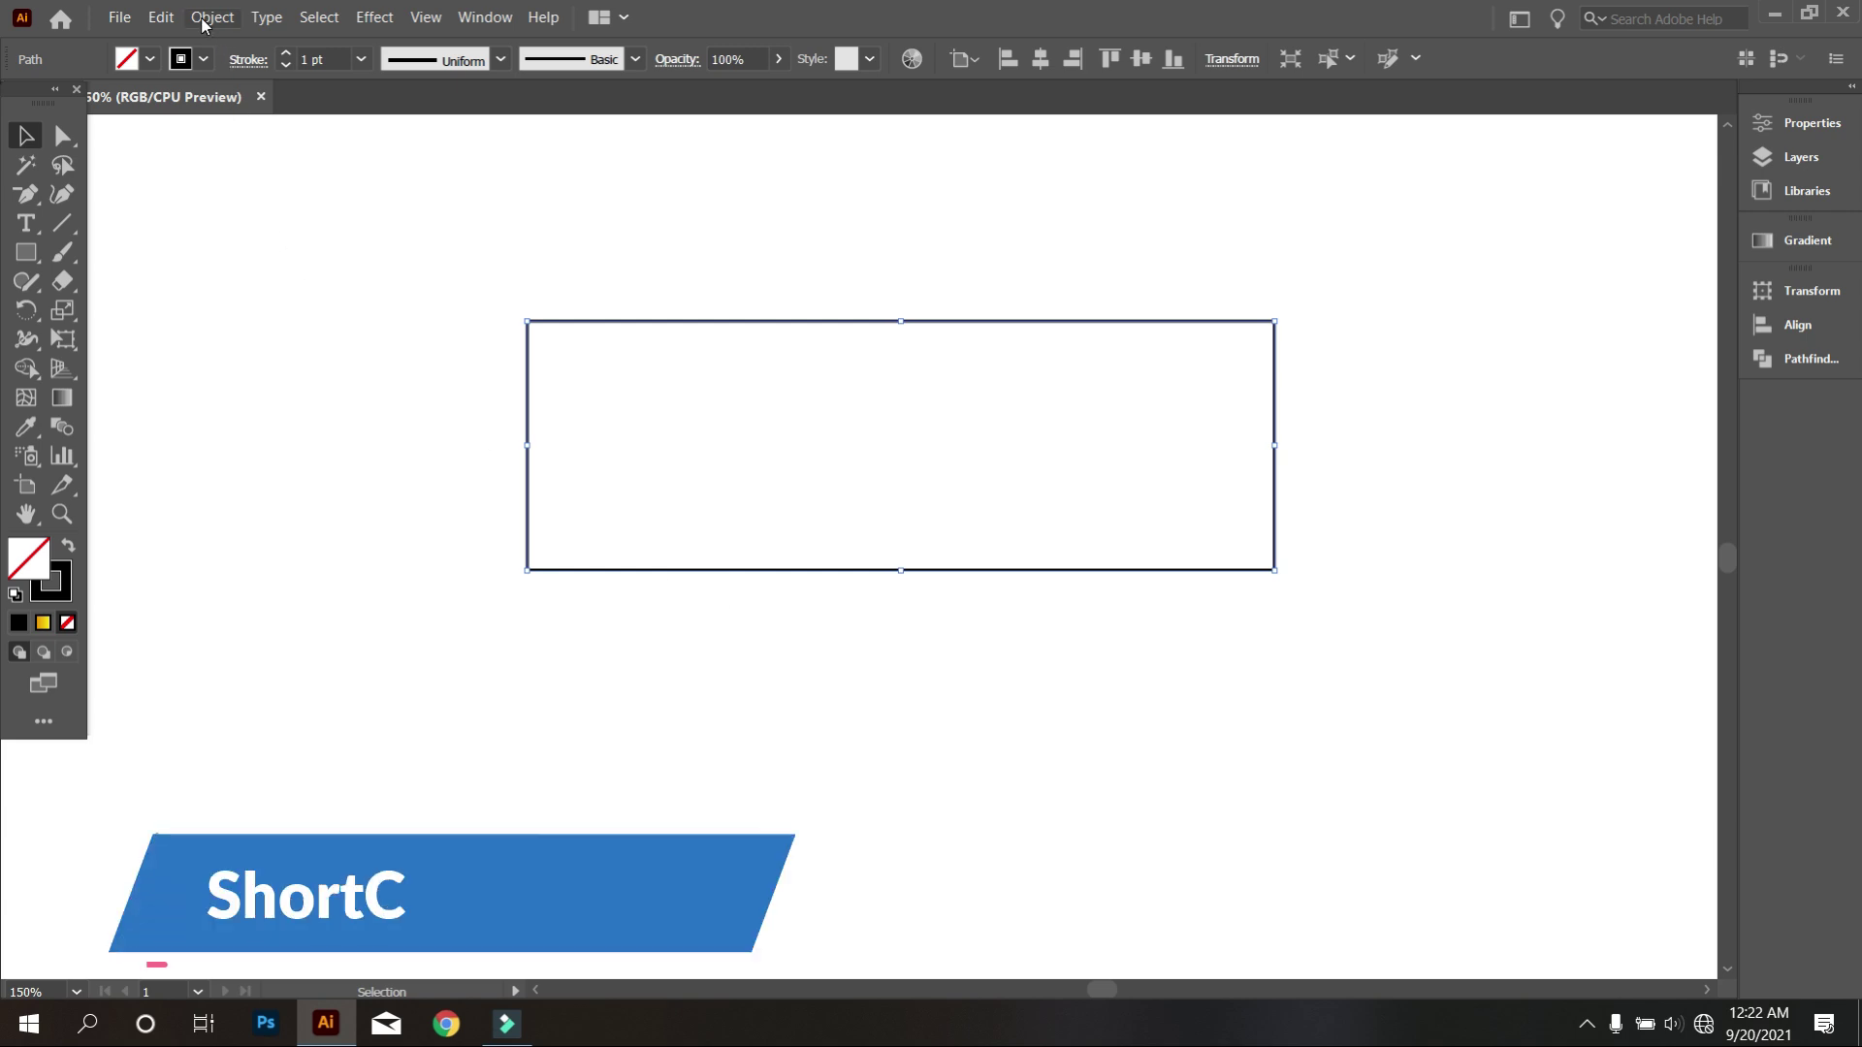
# Copy the rectangle and paste the duplicate in front of it.
pyautogui.click(160, 17)
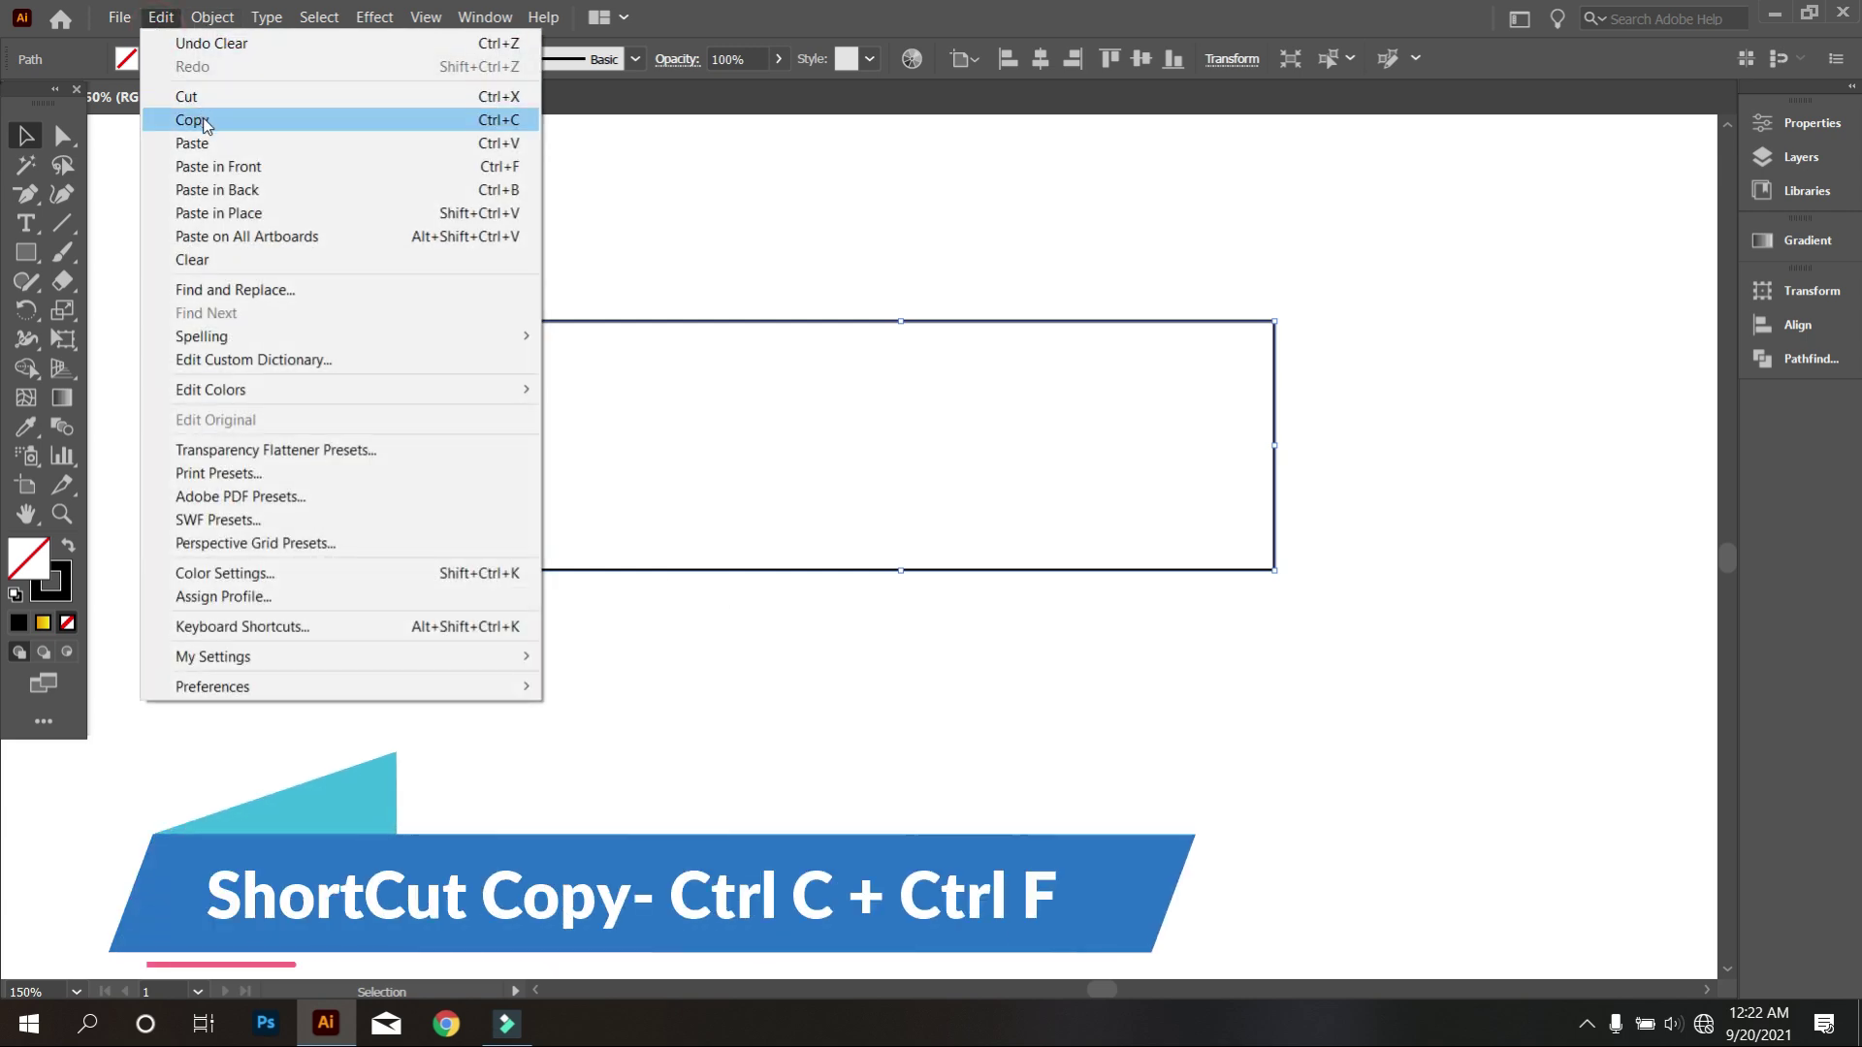
pyautogui.click(201, 119)
pyautogui.click(167, 19)
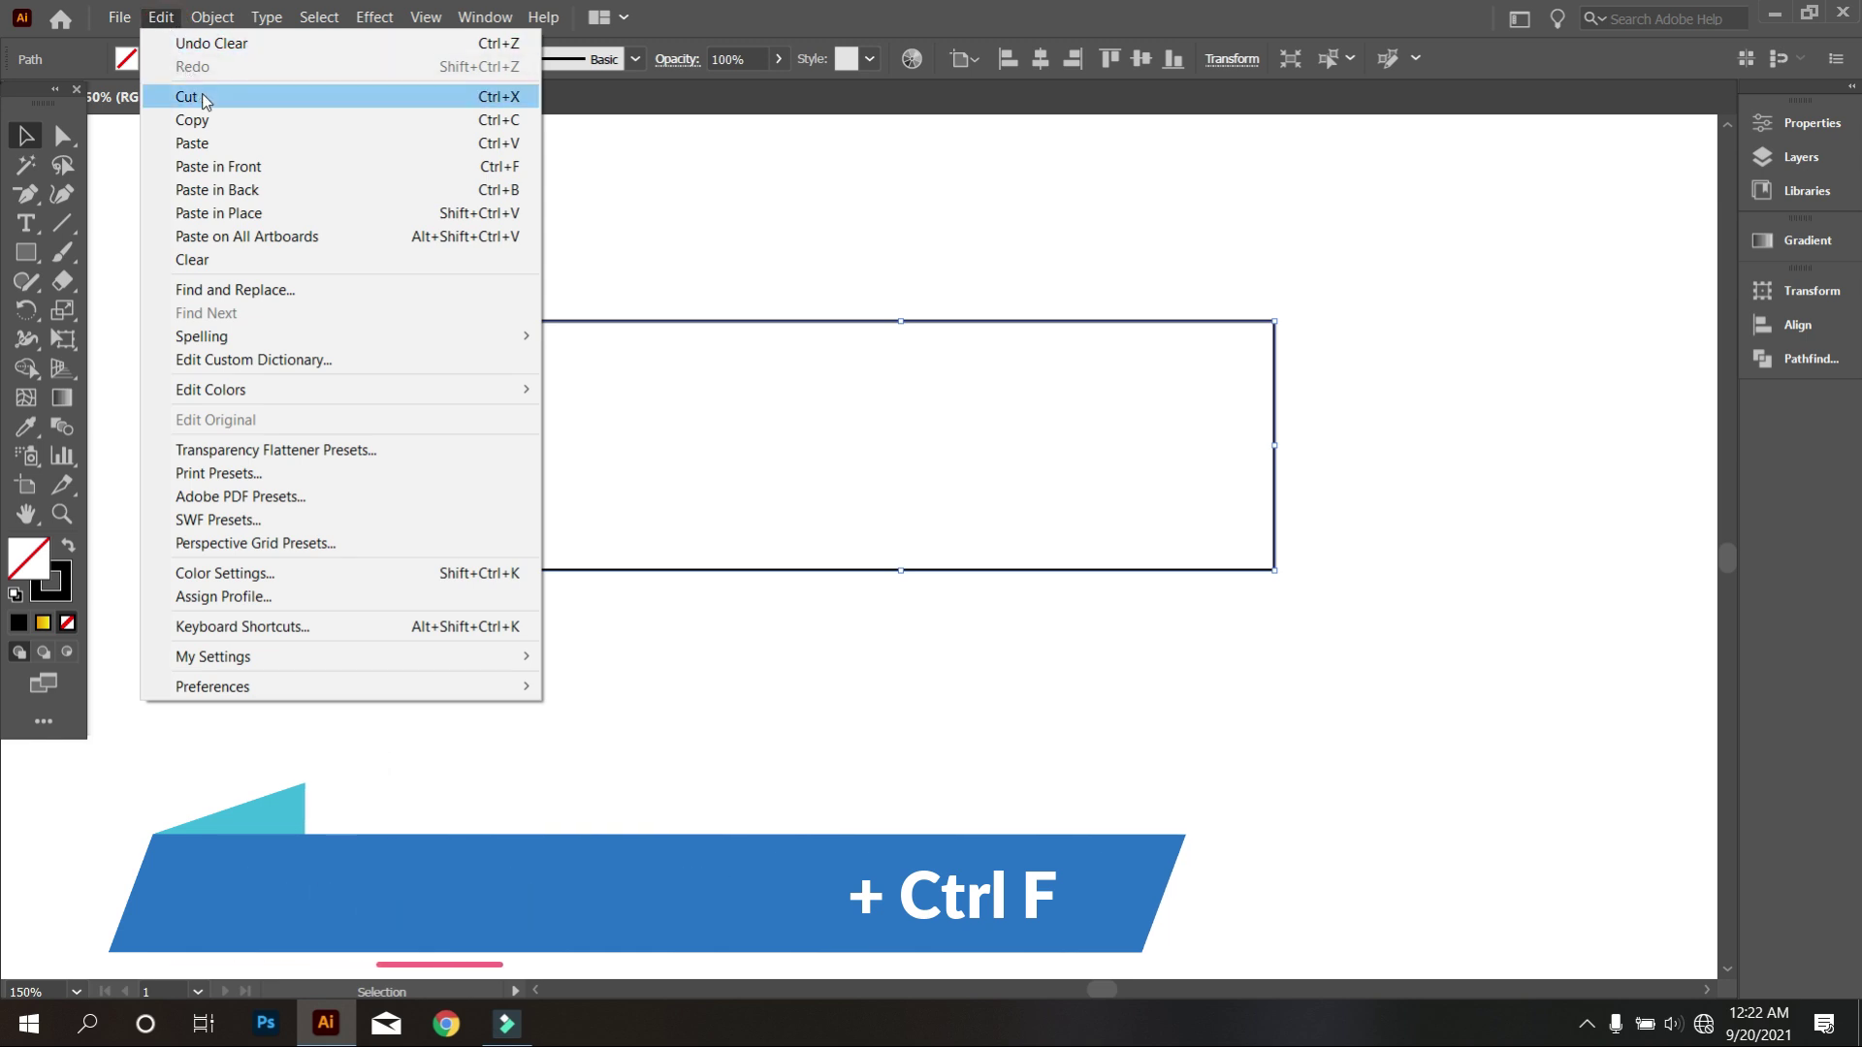
pyautogui.click(234, 214)
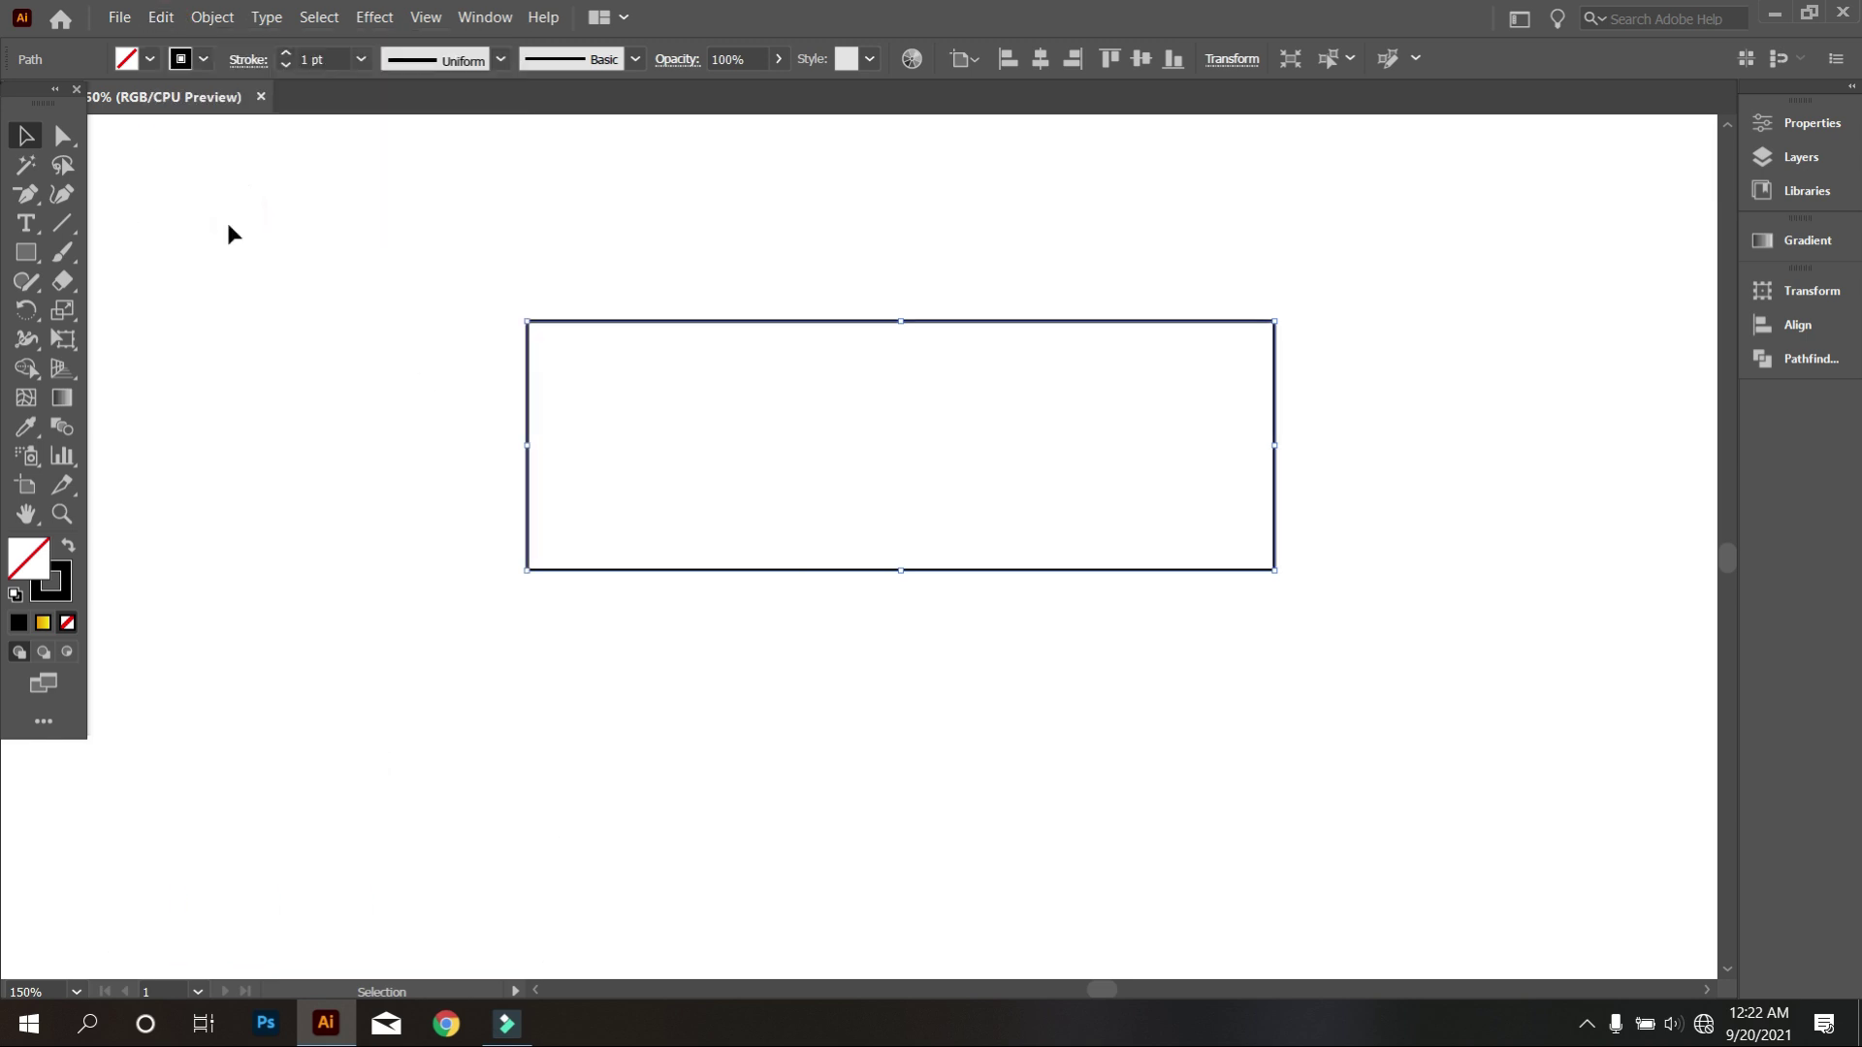
# Round one rectangle's corners fully into a pill shape using the live-corner widget.
pyautogui.click(63, 135)
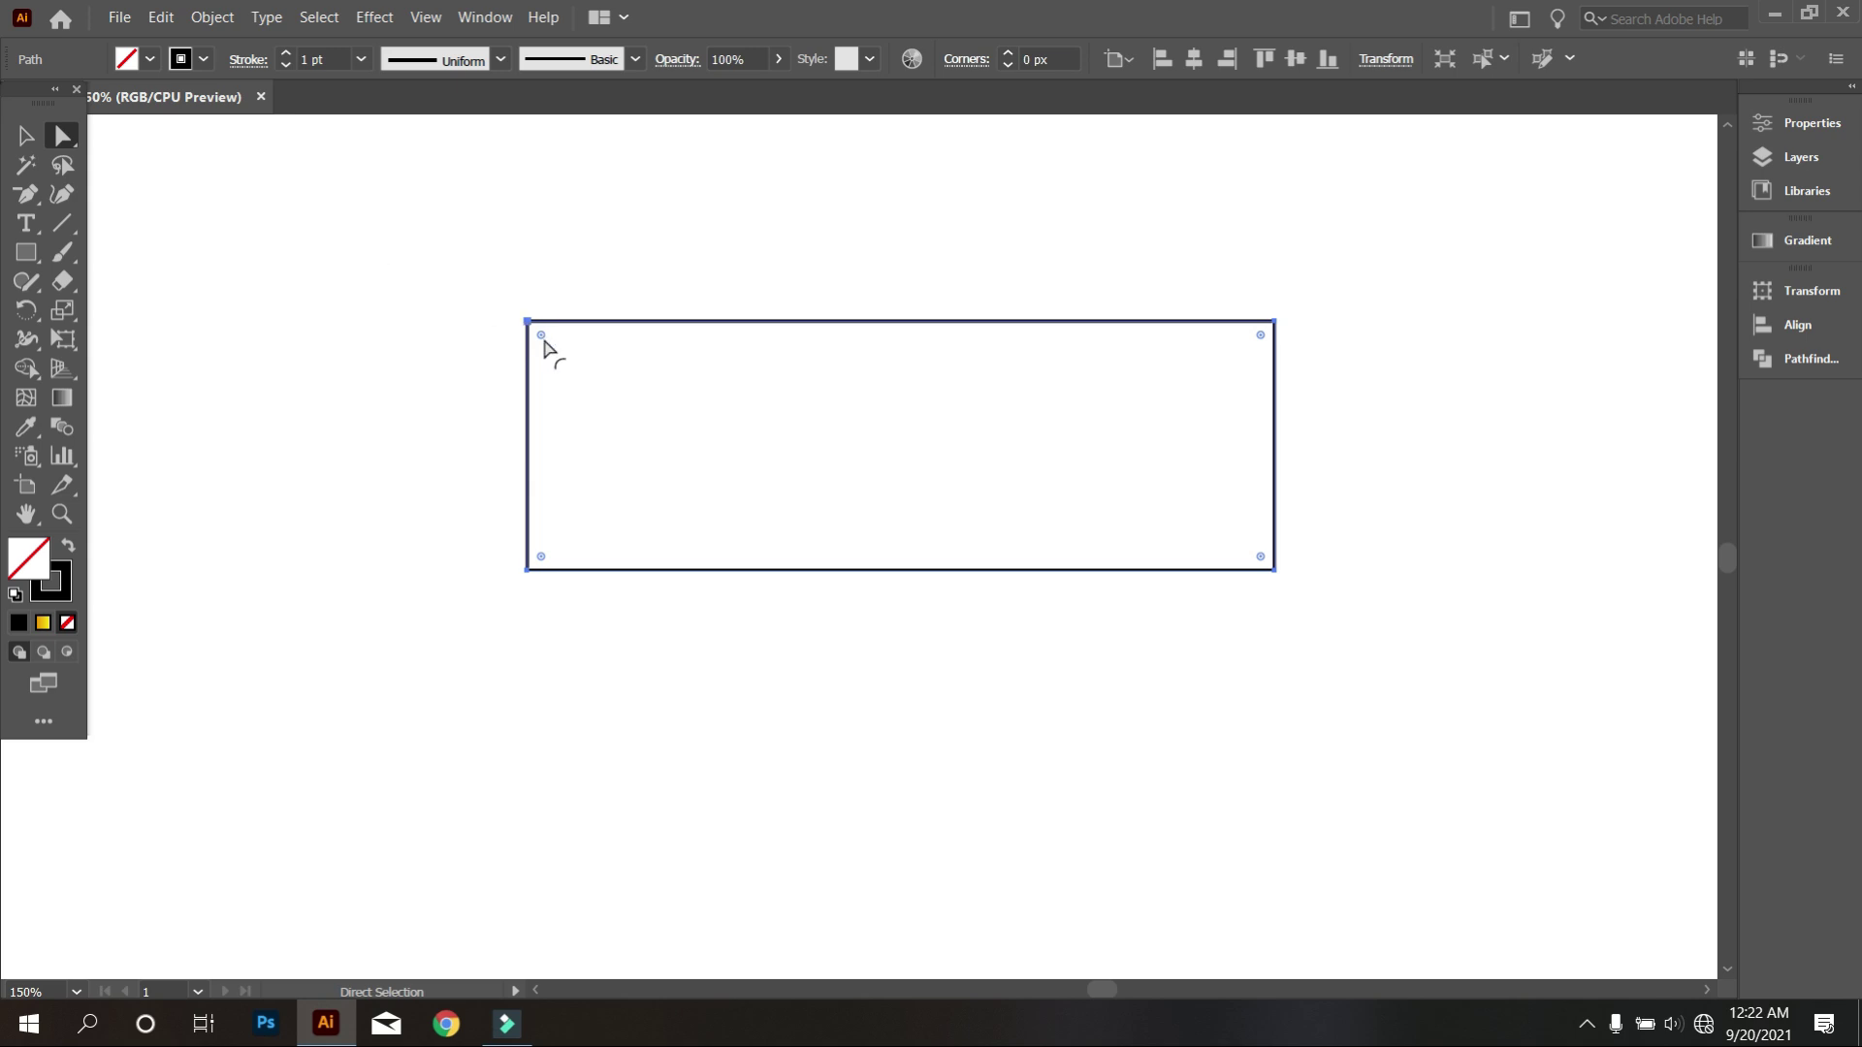
pyautogui.moveTo(542, 336); pyautogui.dragTo(884, 549)
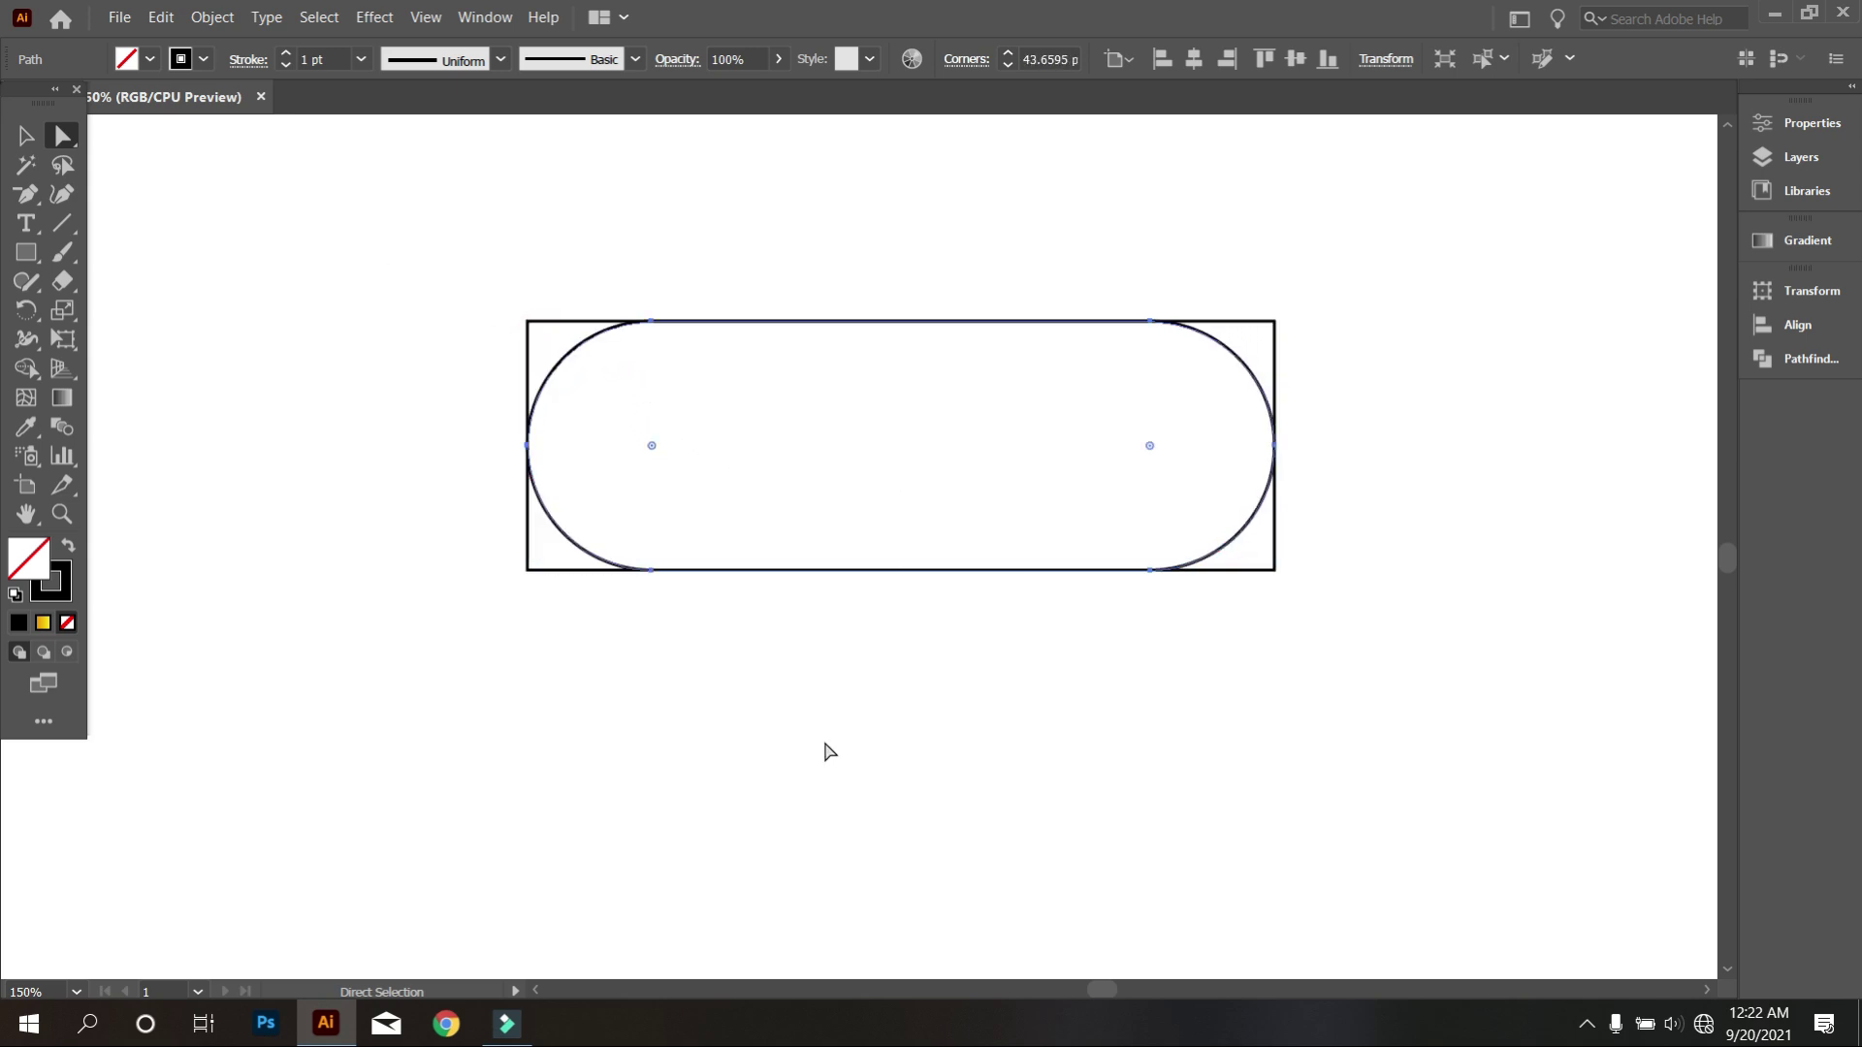
pyautogui.click(826, 750)
# Lower the plain rectangle's top edge so it covers the pill's lower part.
pyautogui.click(26, 136)
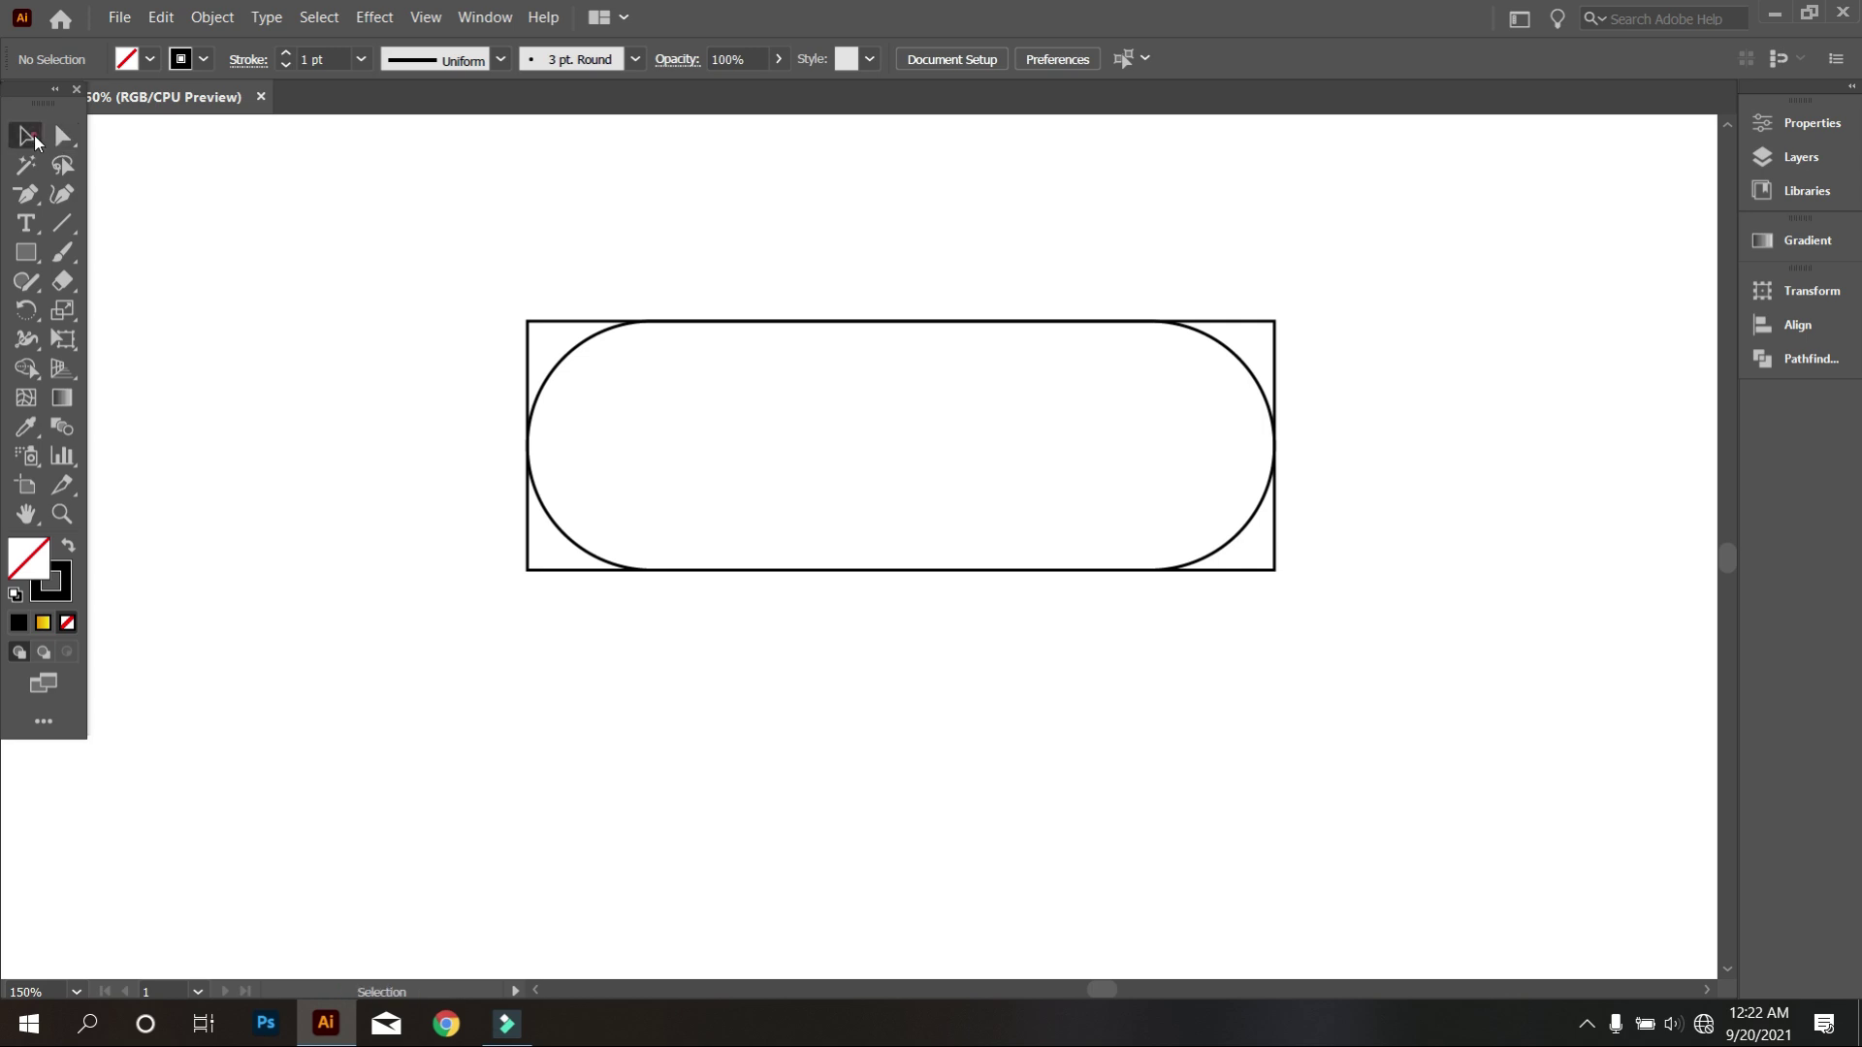
pyautogui.click(572, 330)
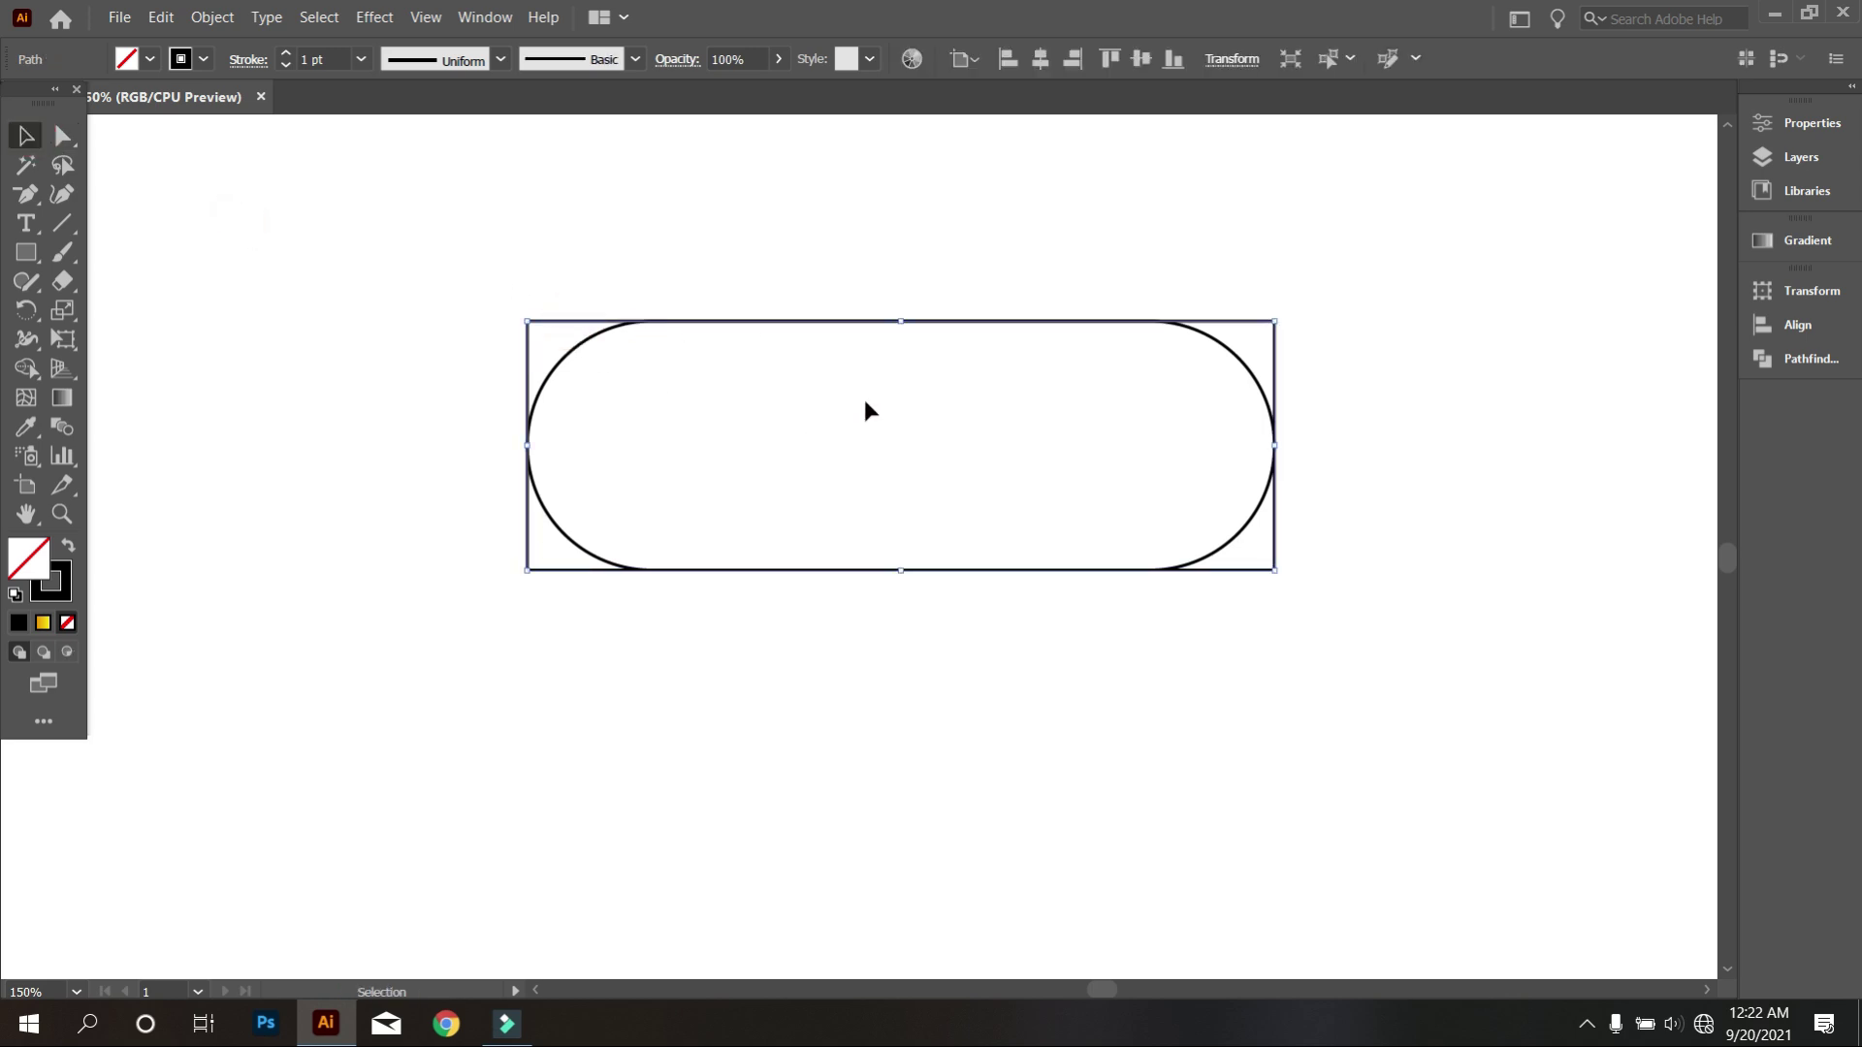
pyautogui.moveTo(905, 319); pyautogui.dragTo(902, 445)
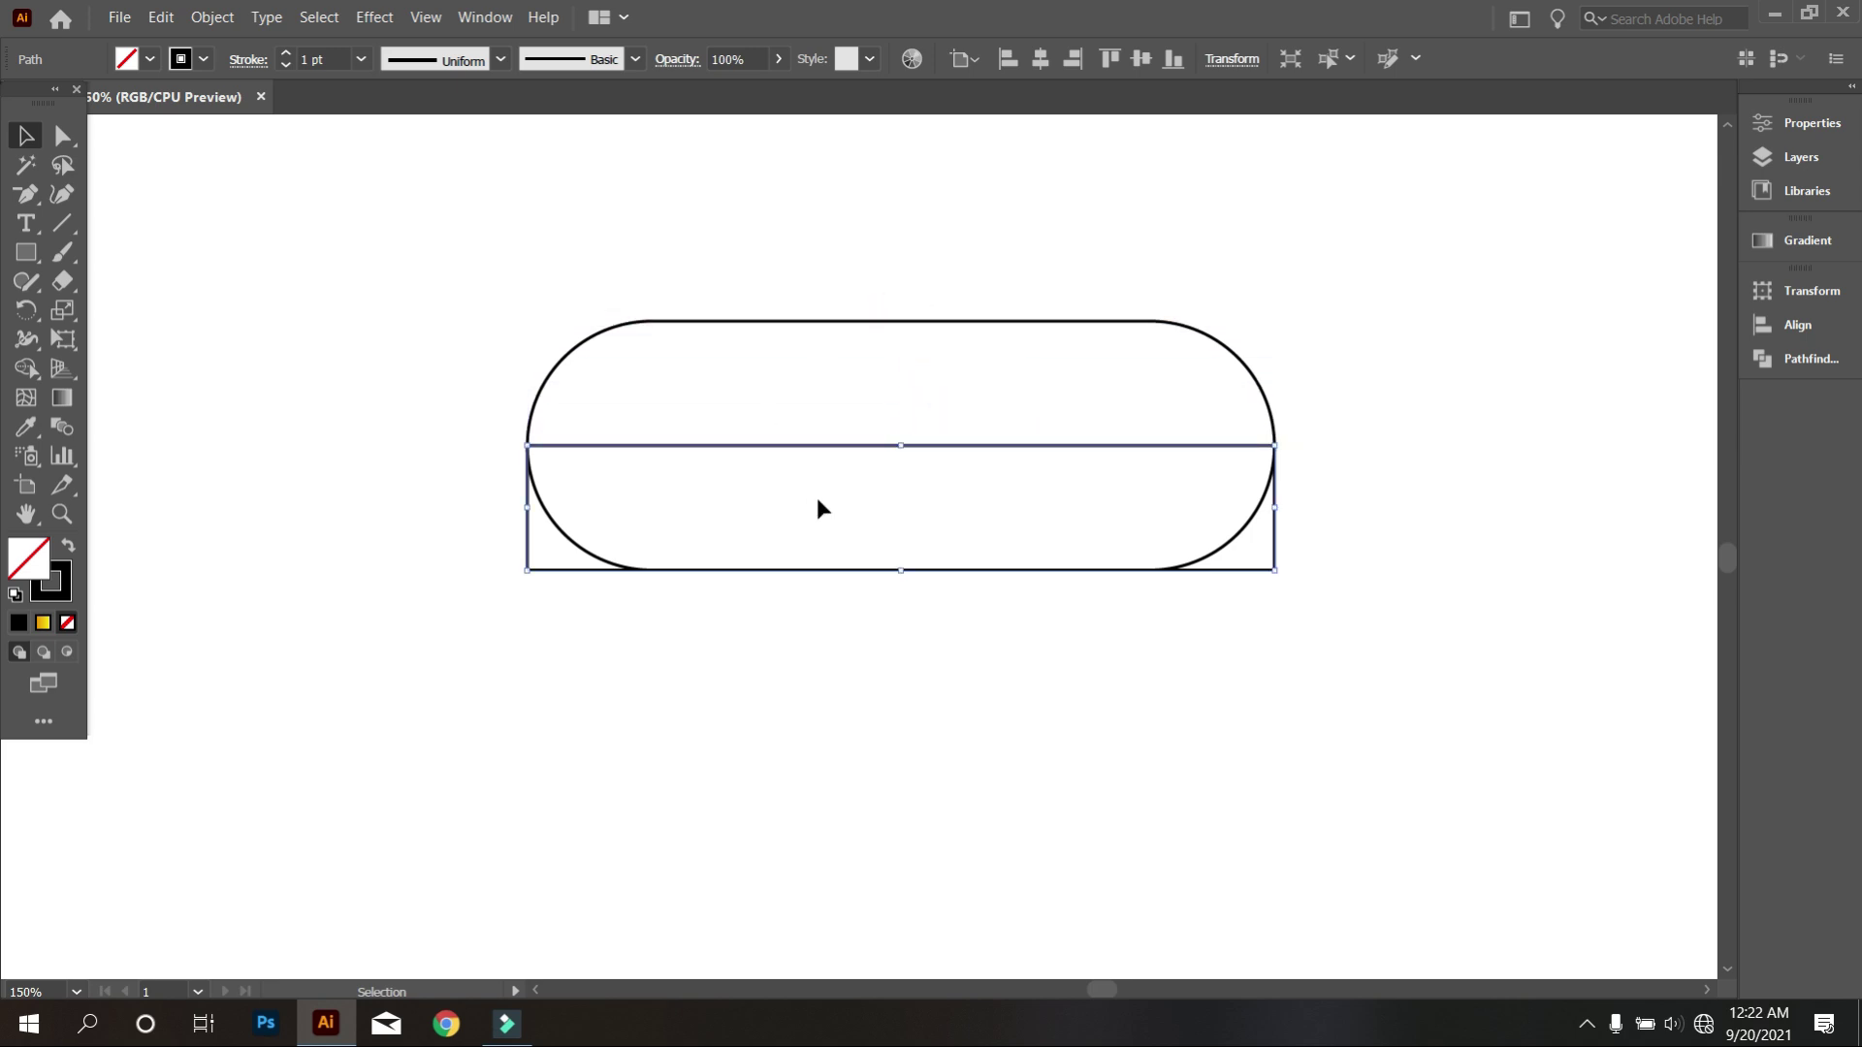
pyautogui.click(881, 708)
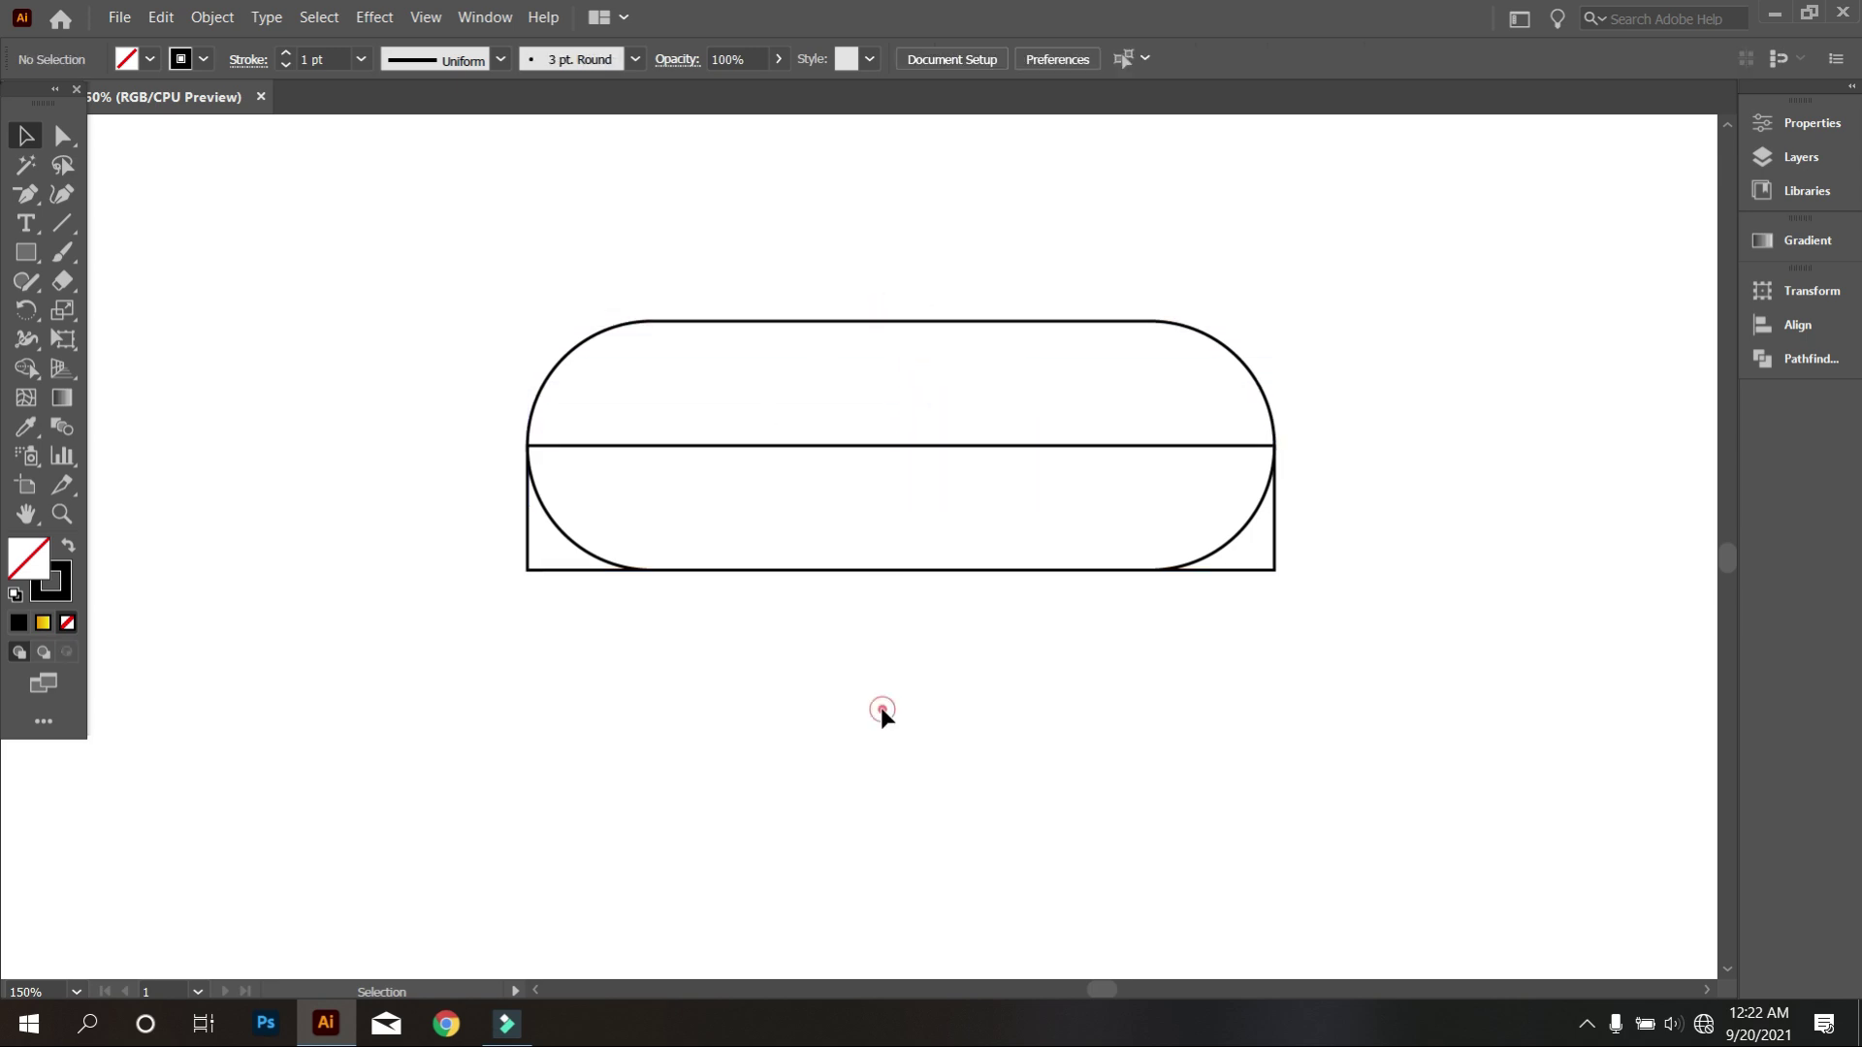
pyautogui.click(904, 447)
pyautogui.moveTo(903, 449); pyautogui.dragTo(913, 418)
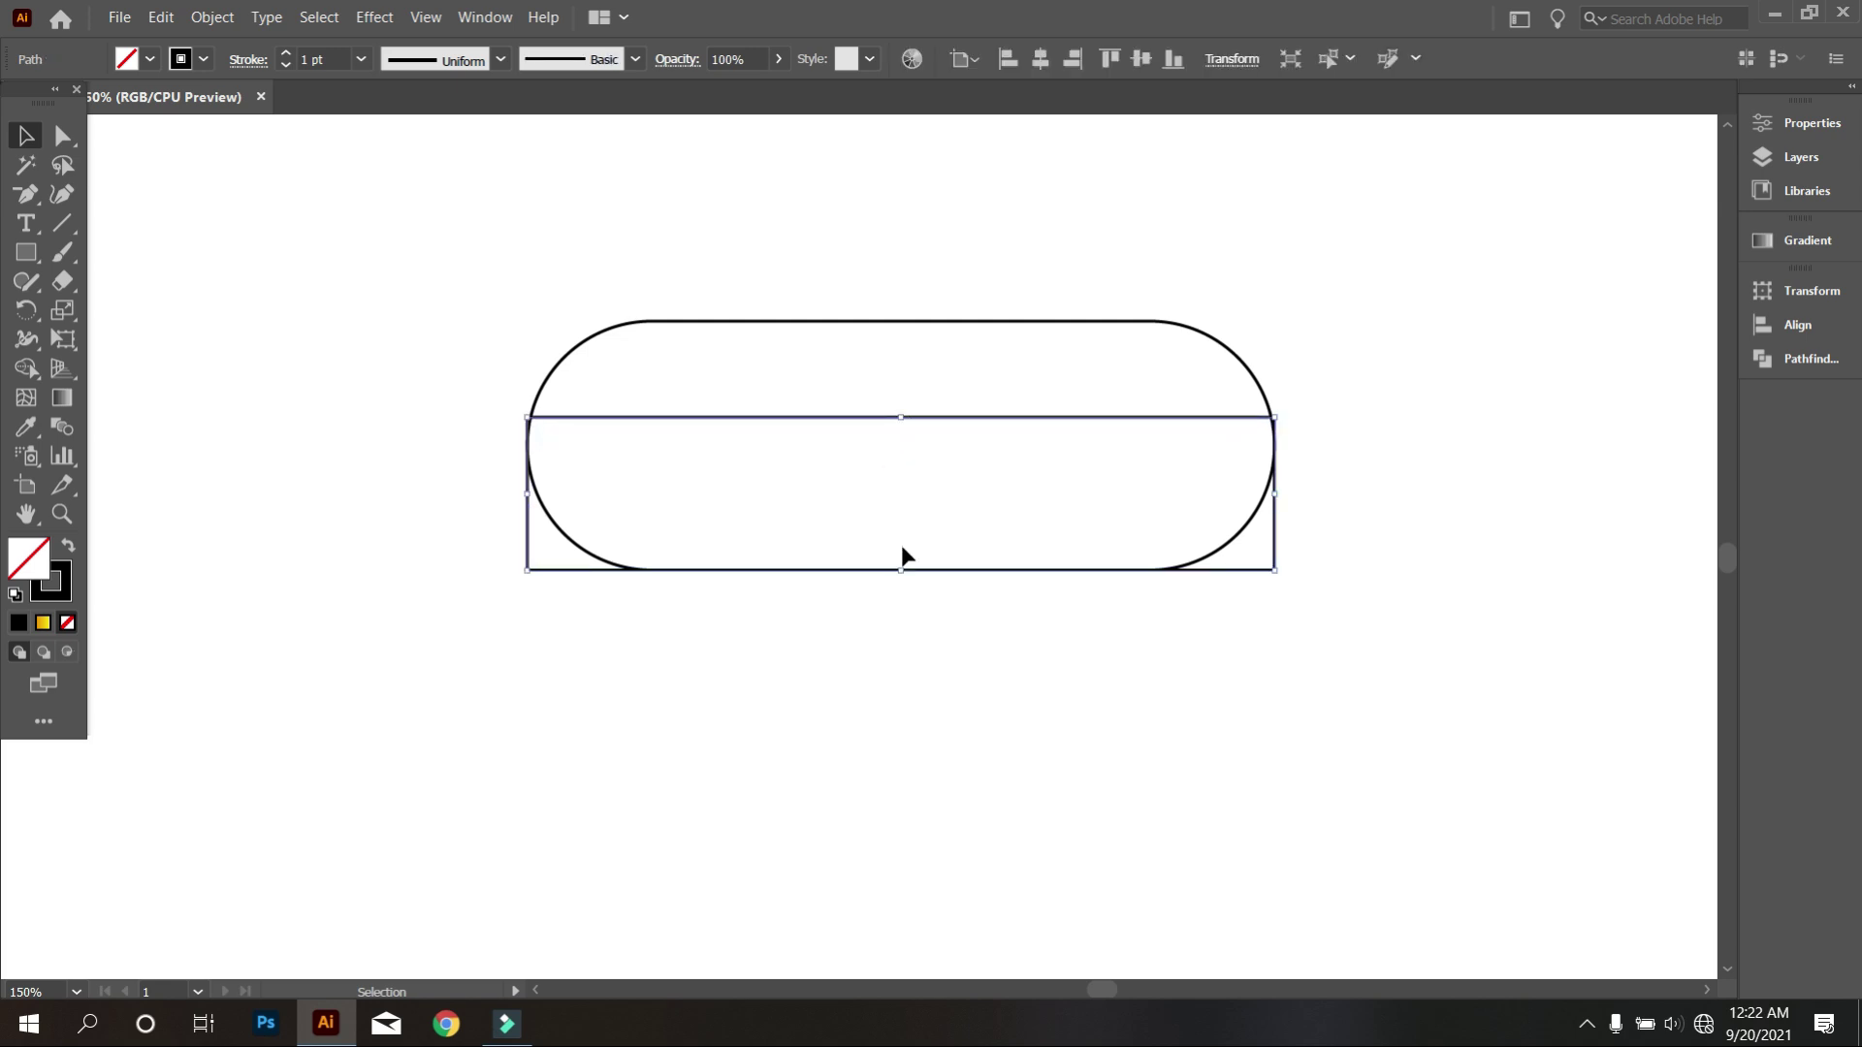
pyautogui.click(821, 673)
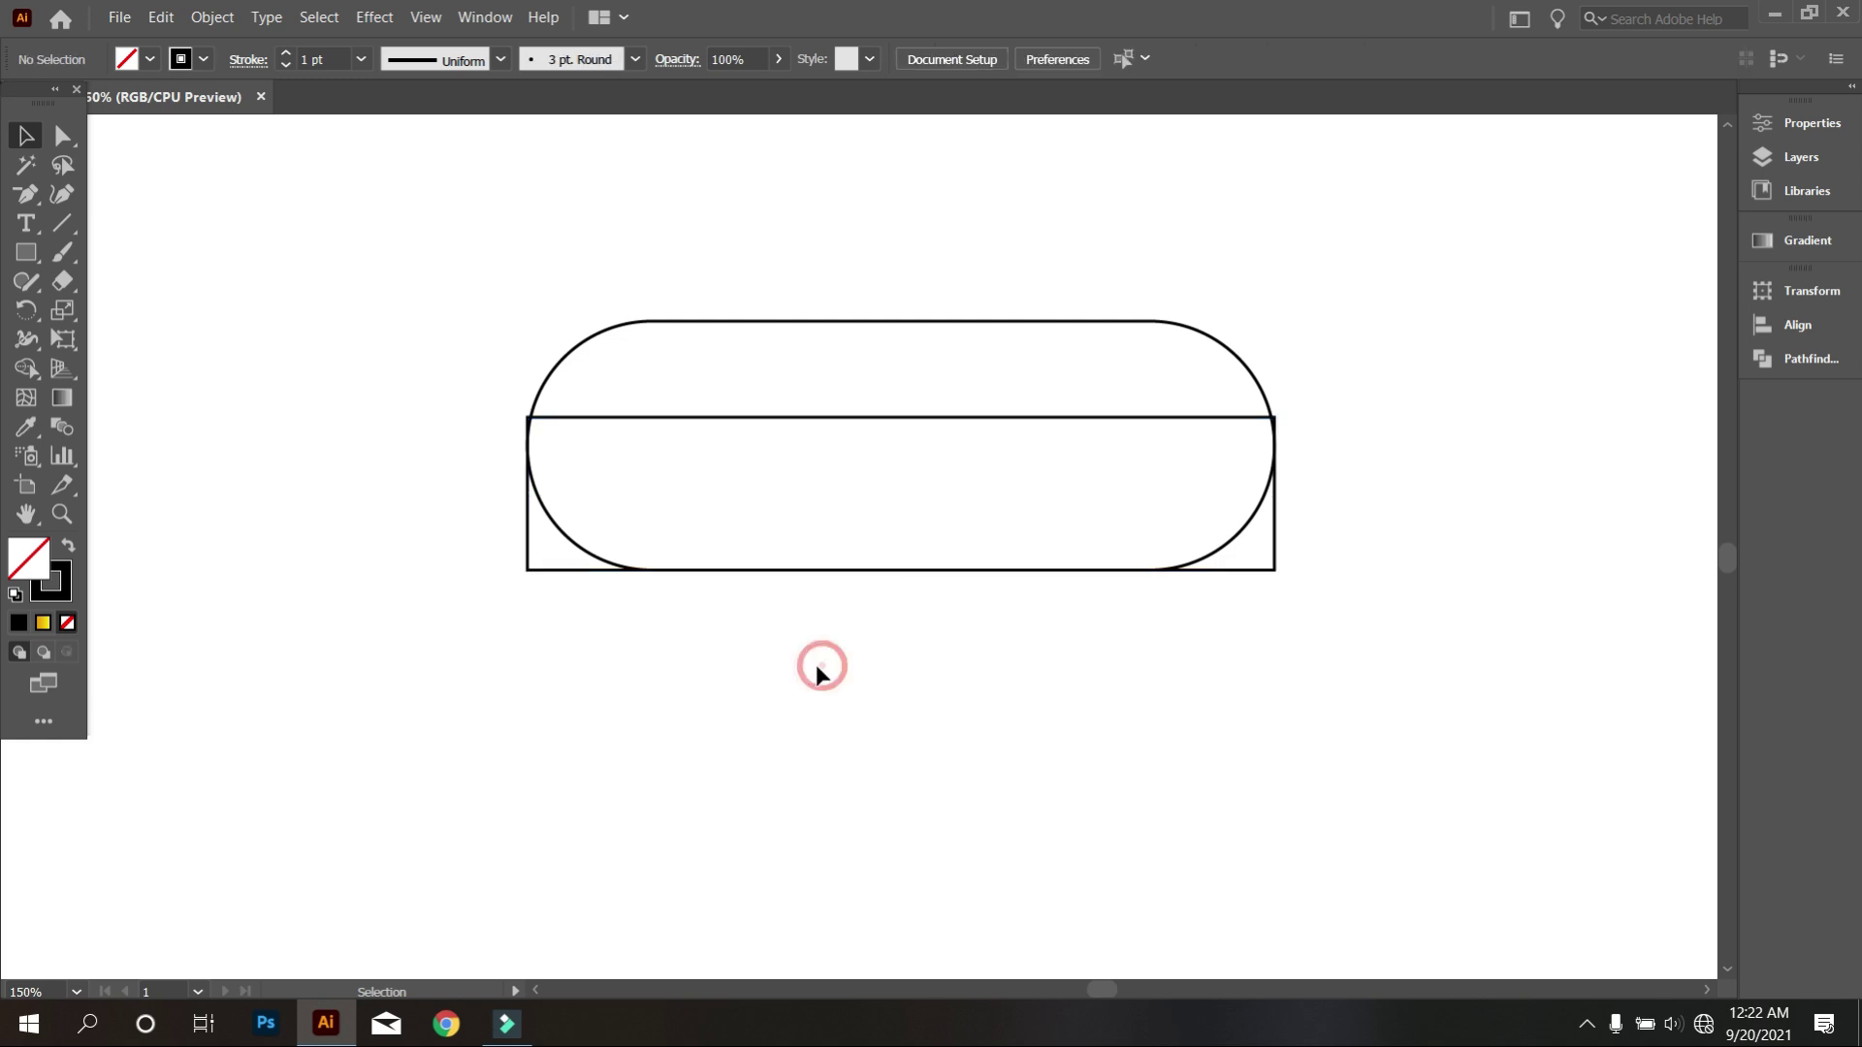
# Round the shorter rectangle's corners fully into a second pill.
pyautogui.click(548, 570)
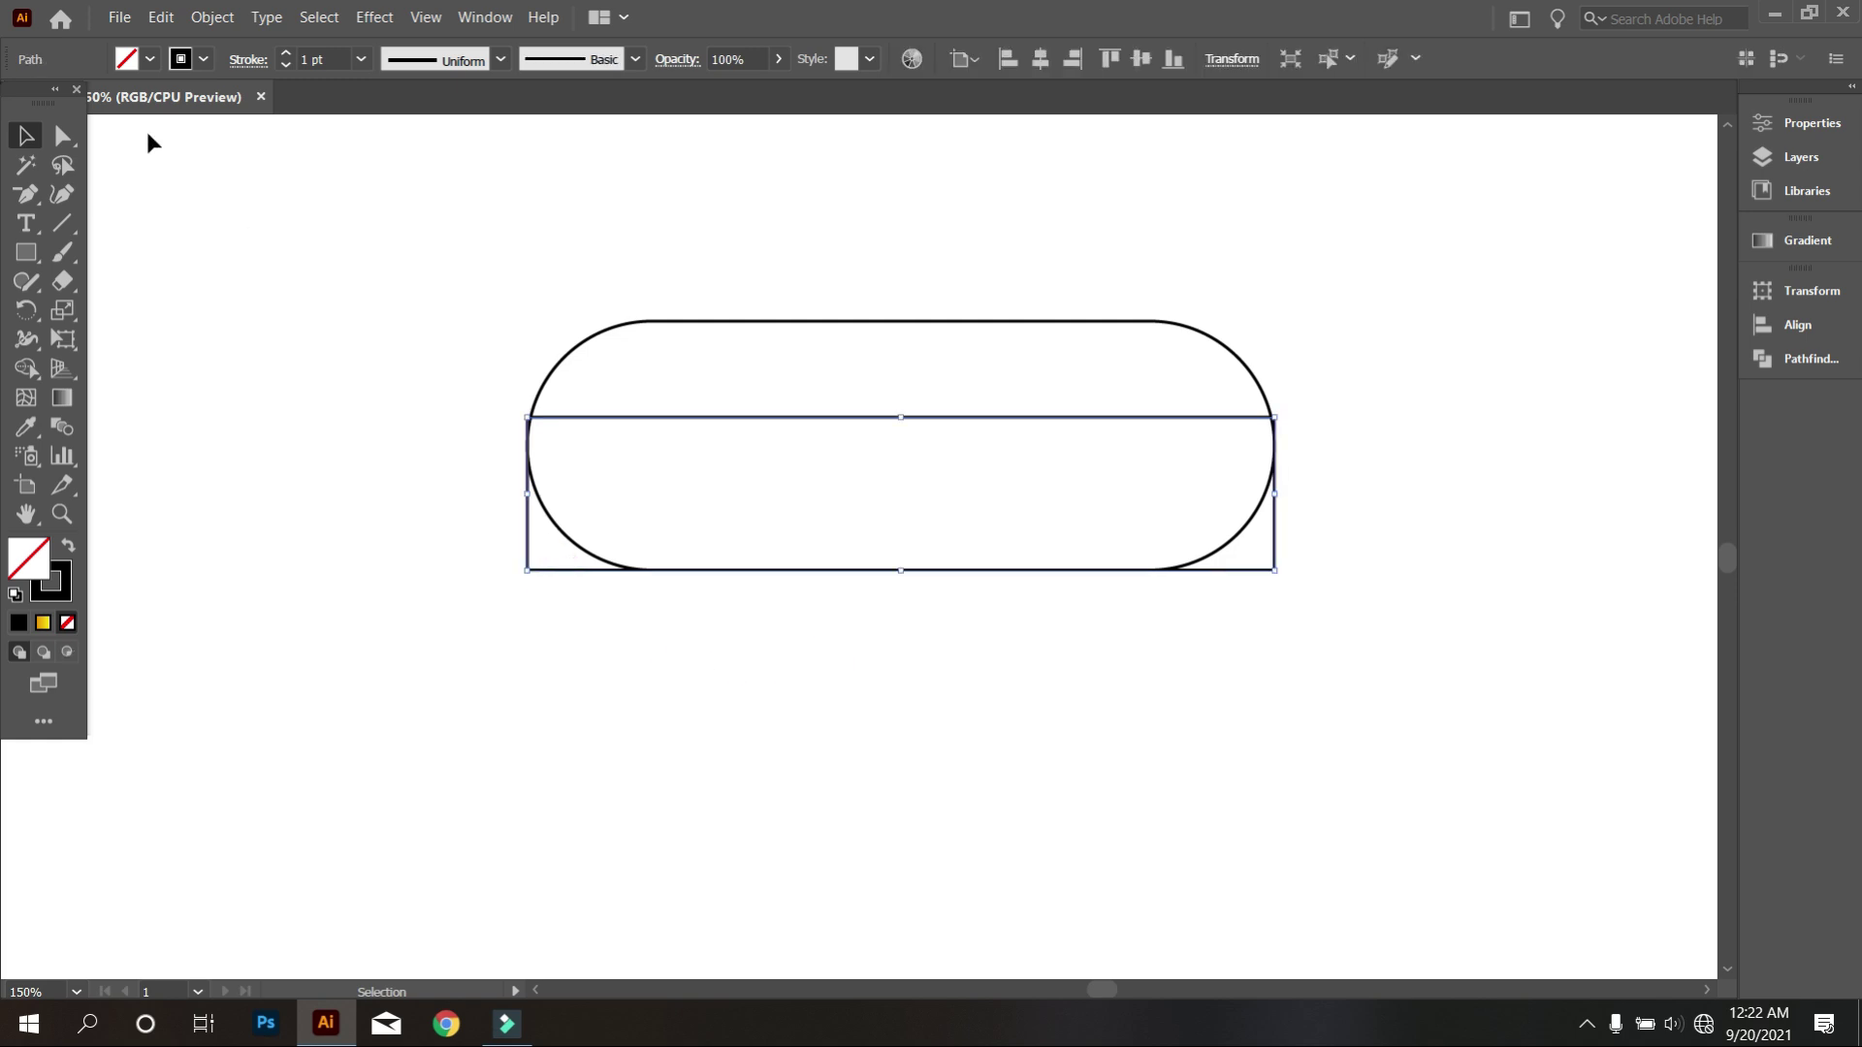
pyautogui.click(62, 135)
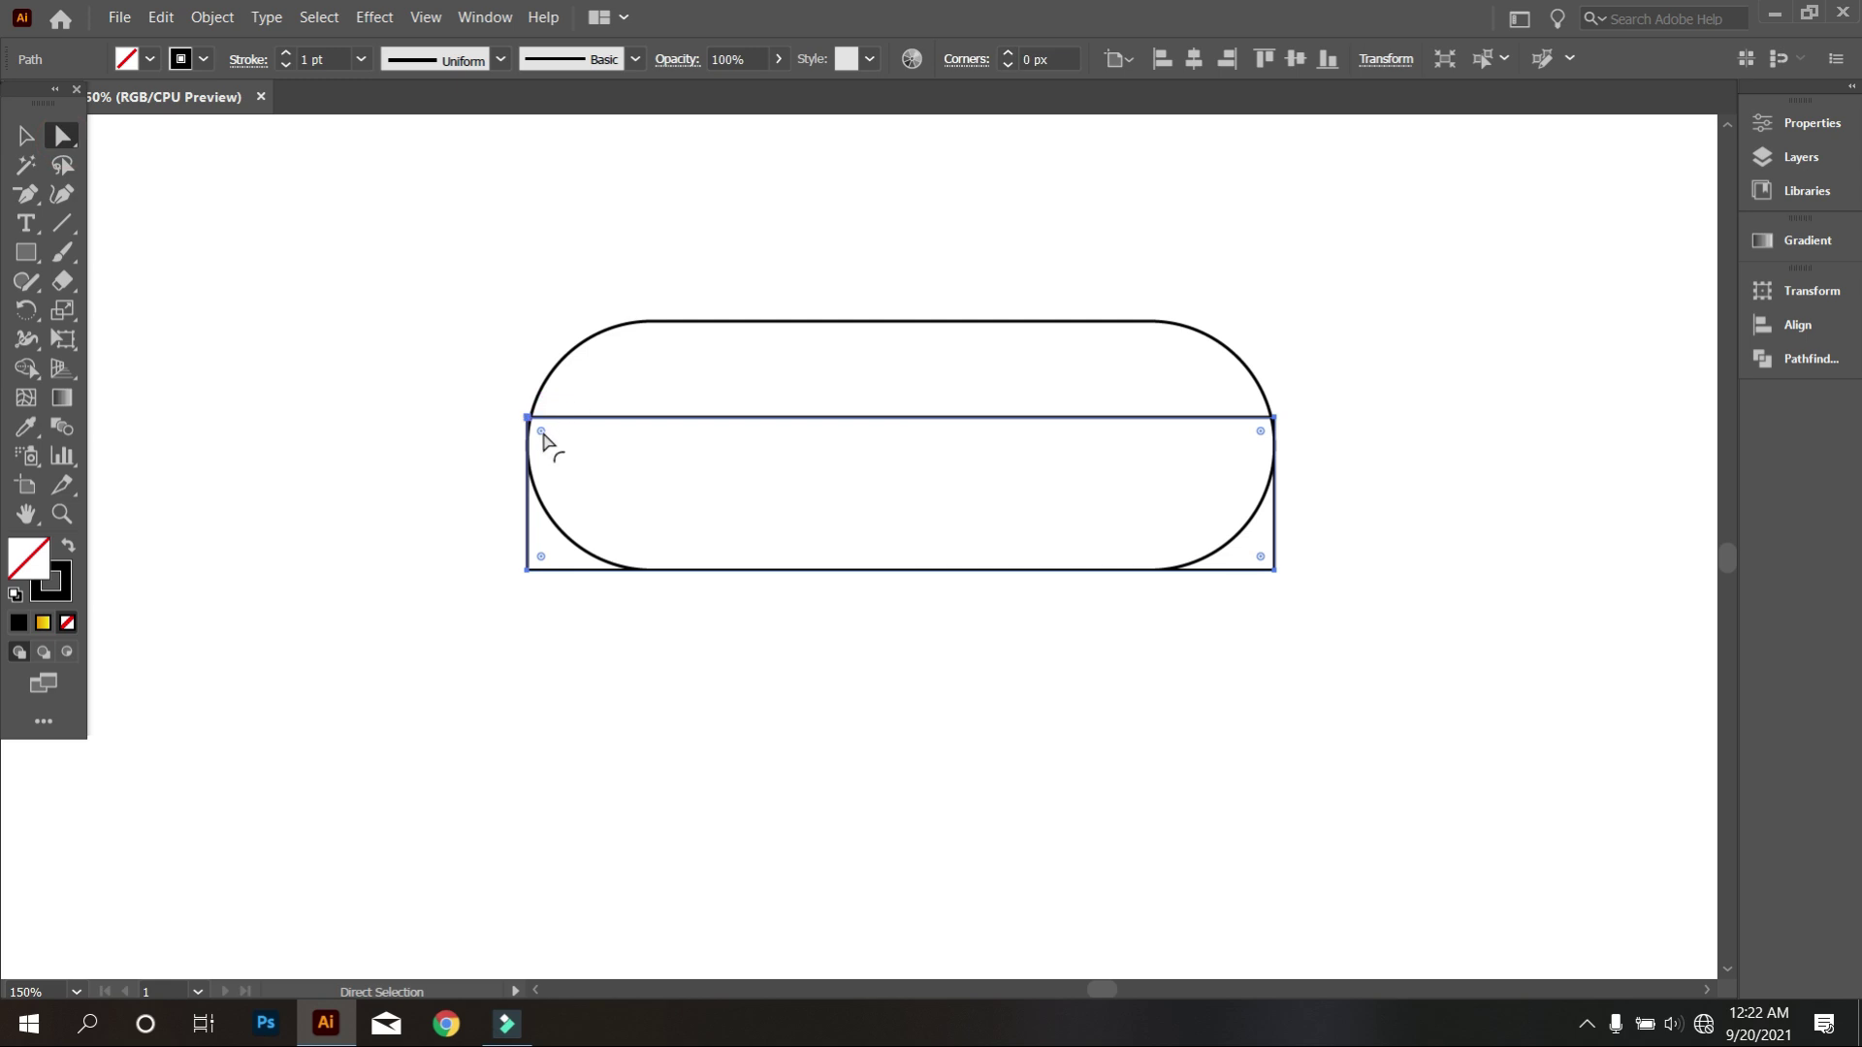
pyautogui.moveTo(542, 431); pyautogui.dragTo(931, 597)
pyautogui.click(979, 681)
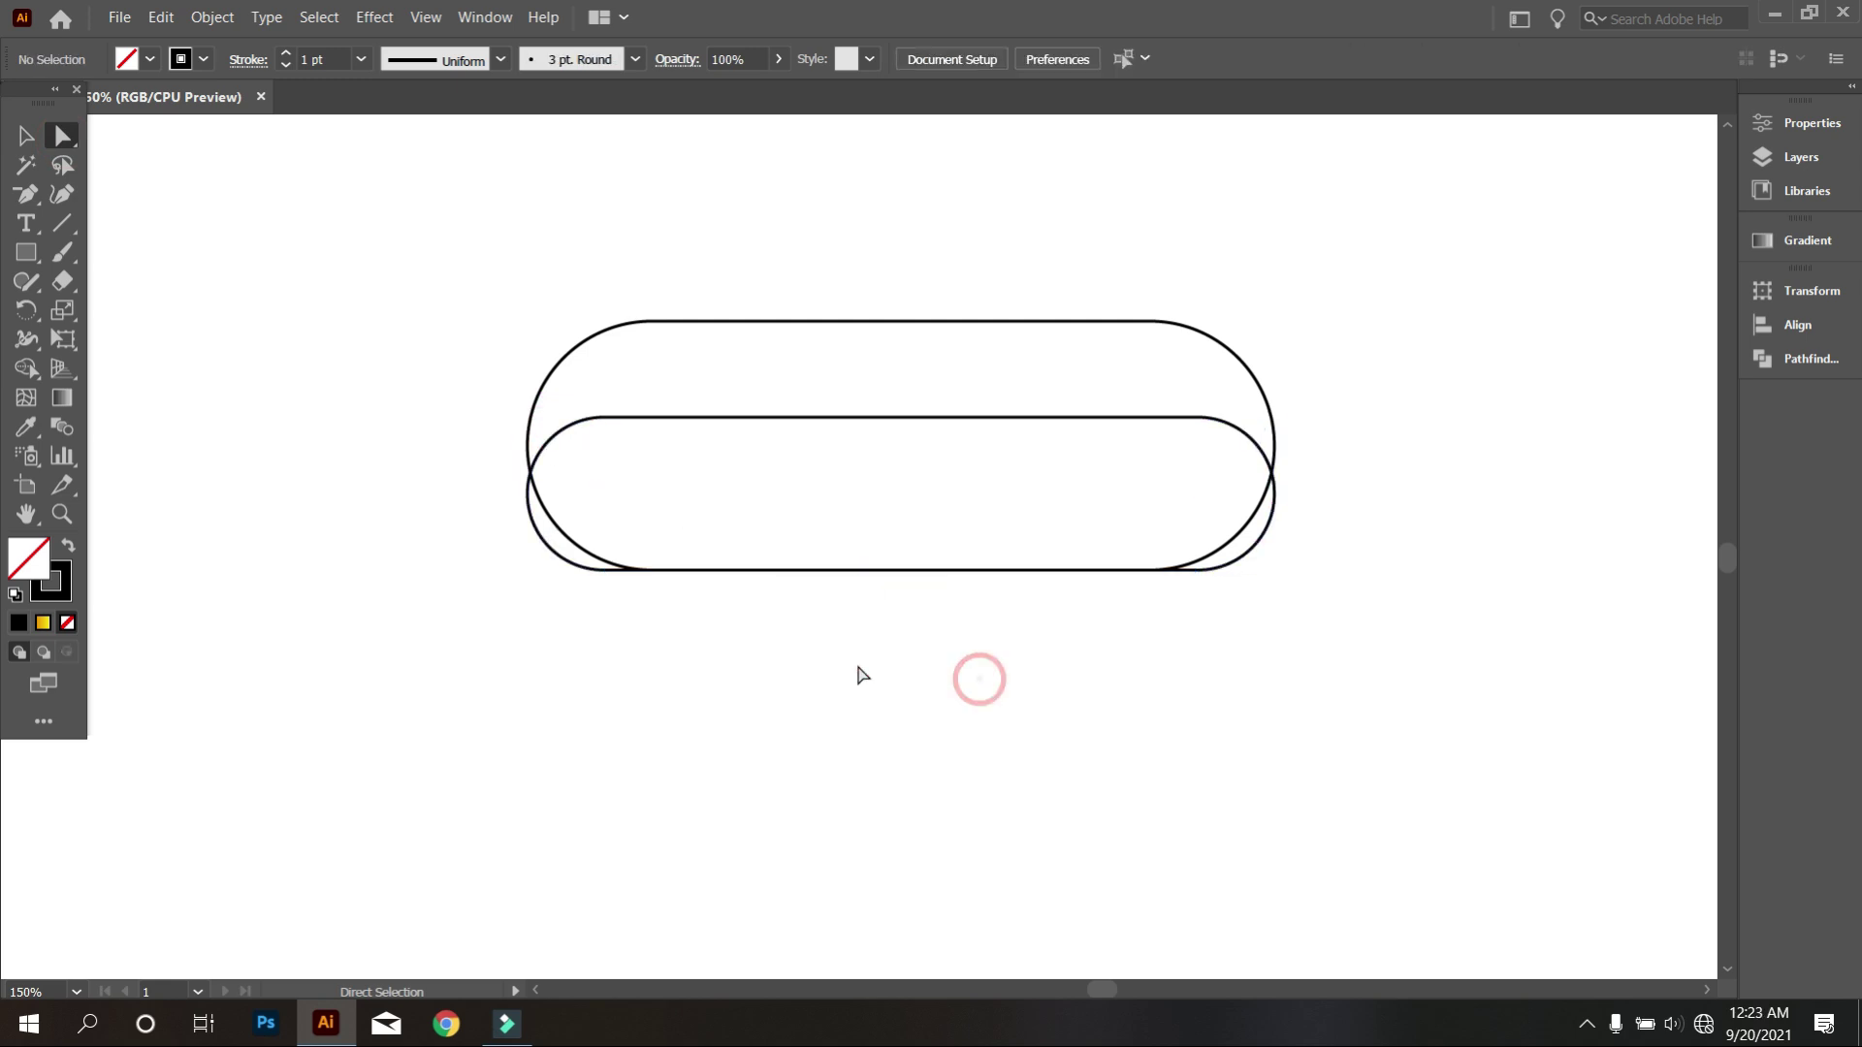
pyautogui.click(24, 136)
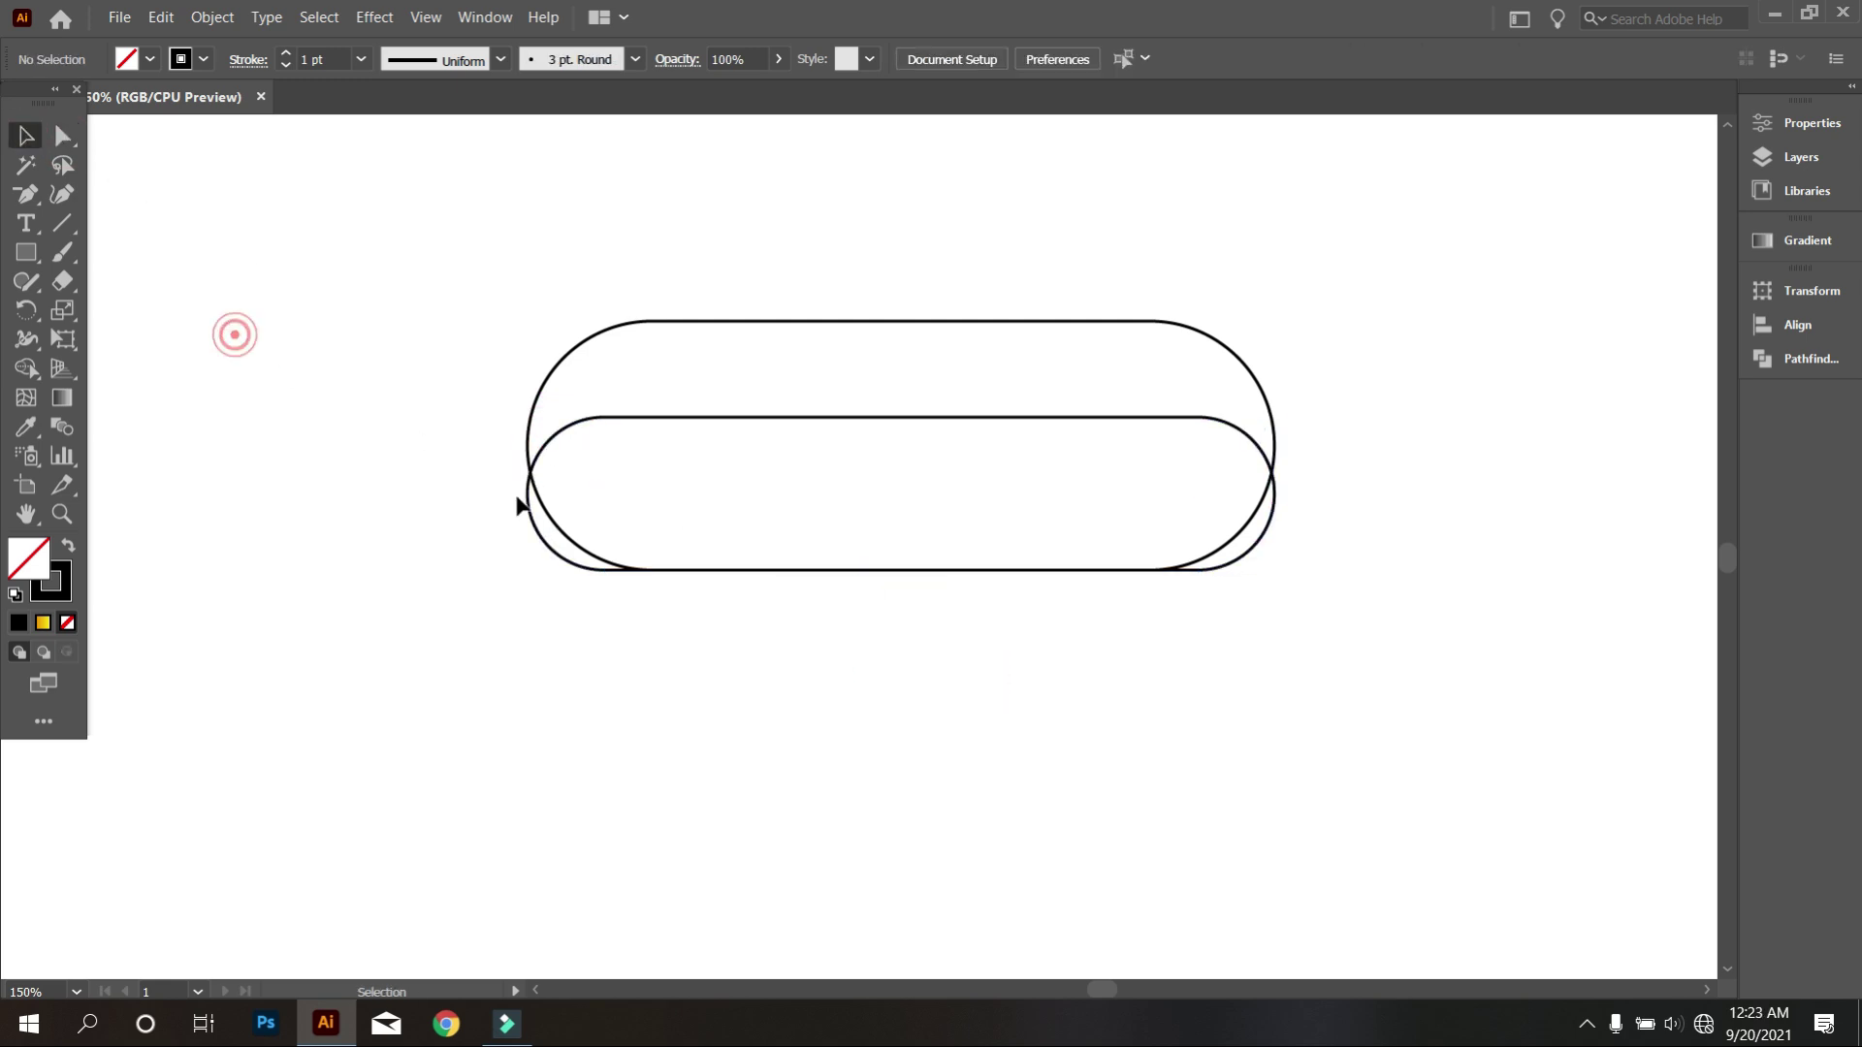
# Pull the inner pill's left and right ends inward to narrow it.
pyautogui.click(530, 520)
pyautogui.moveTo(522, 495); pyautogui.dragTo(552, 499)
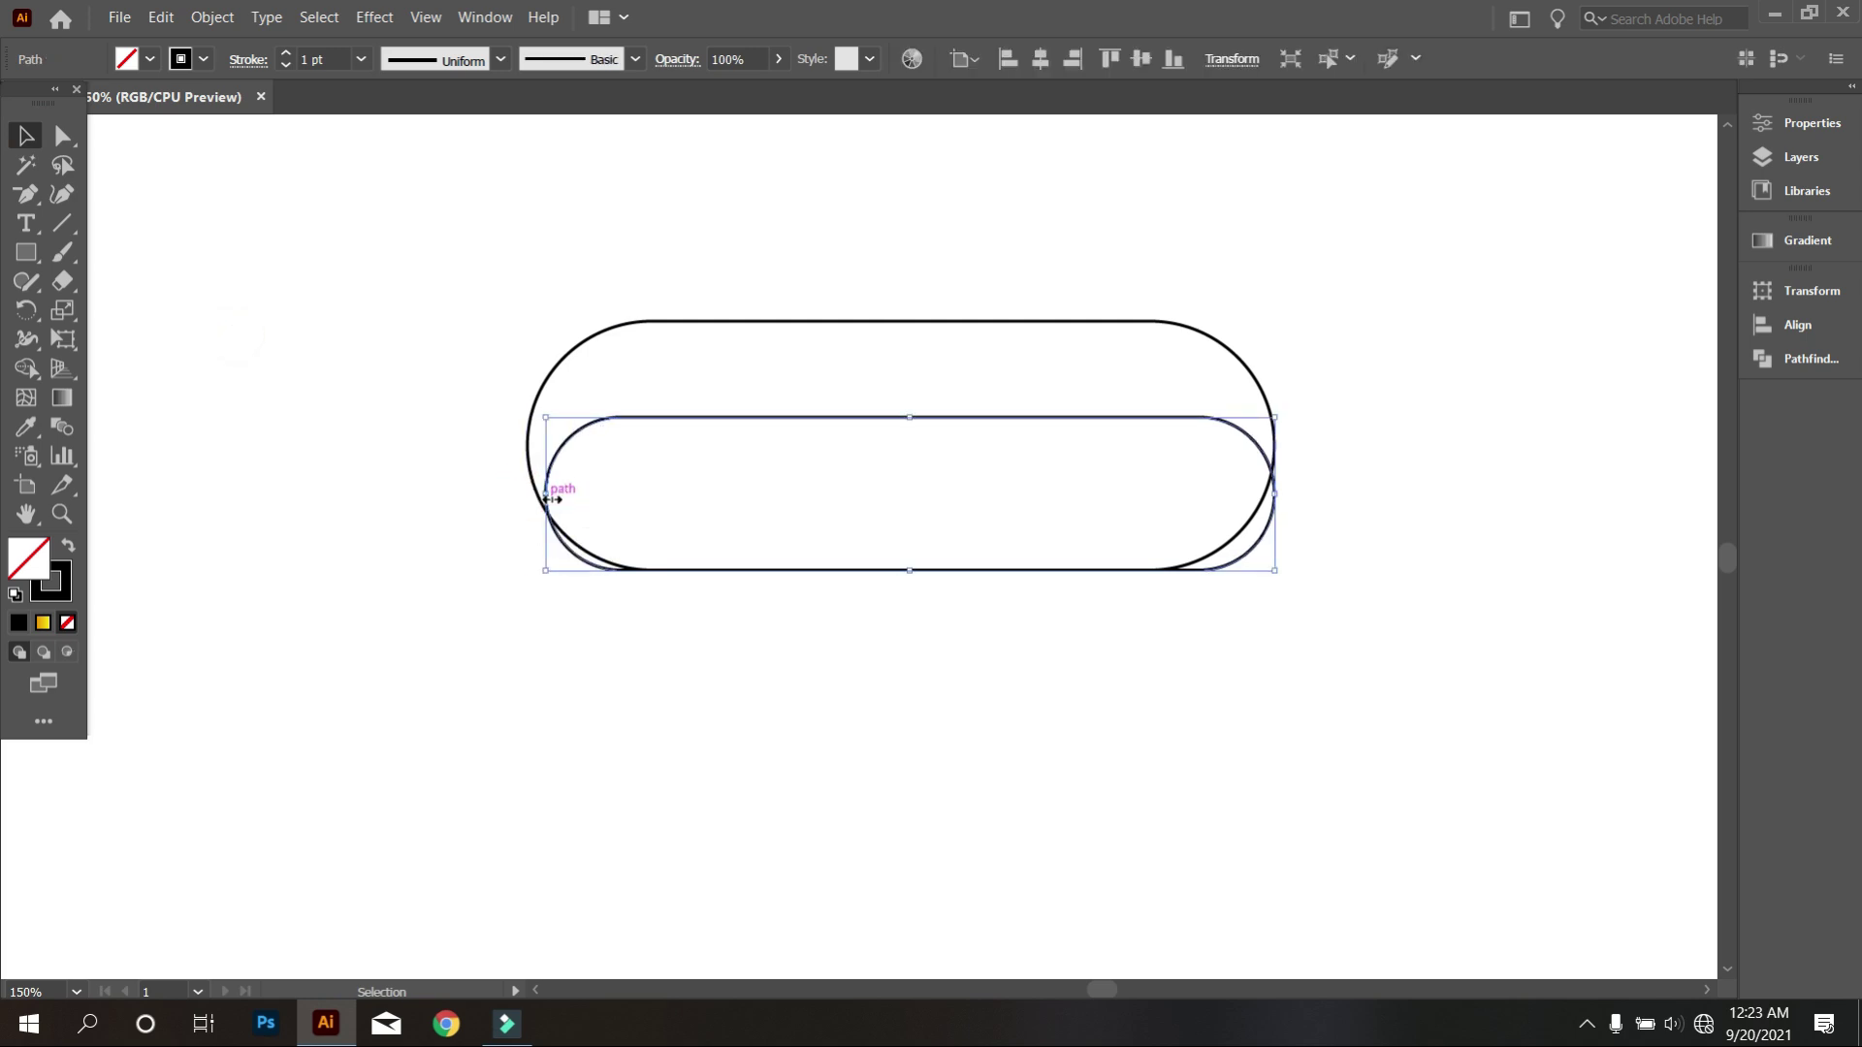
pyautogui.click(702, 663)
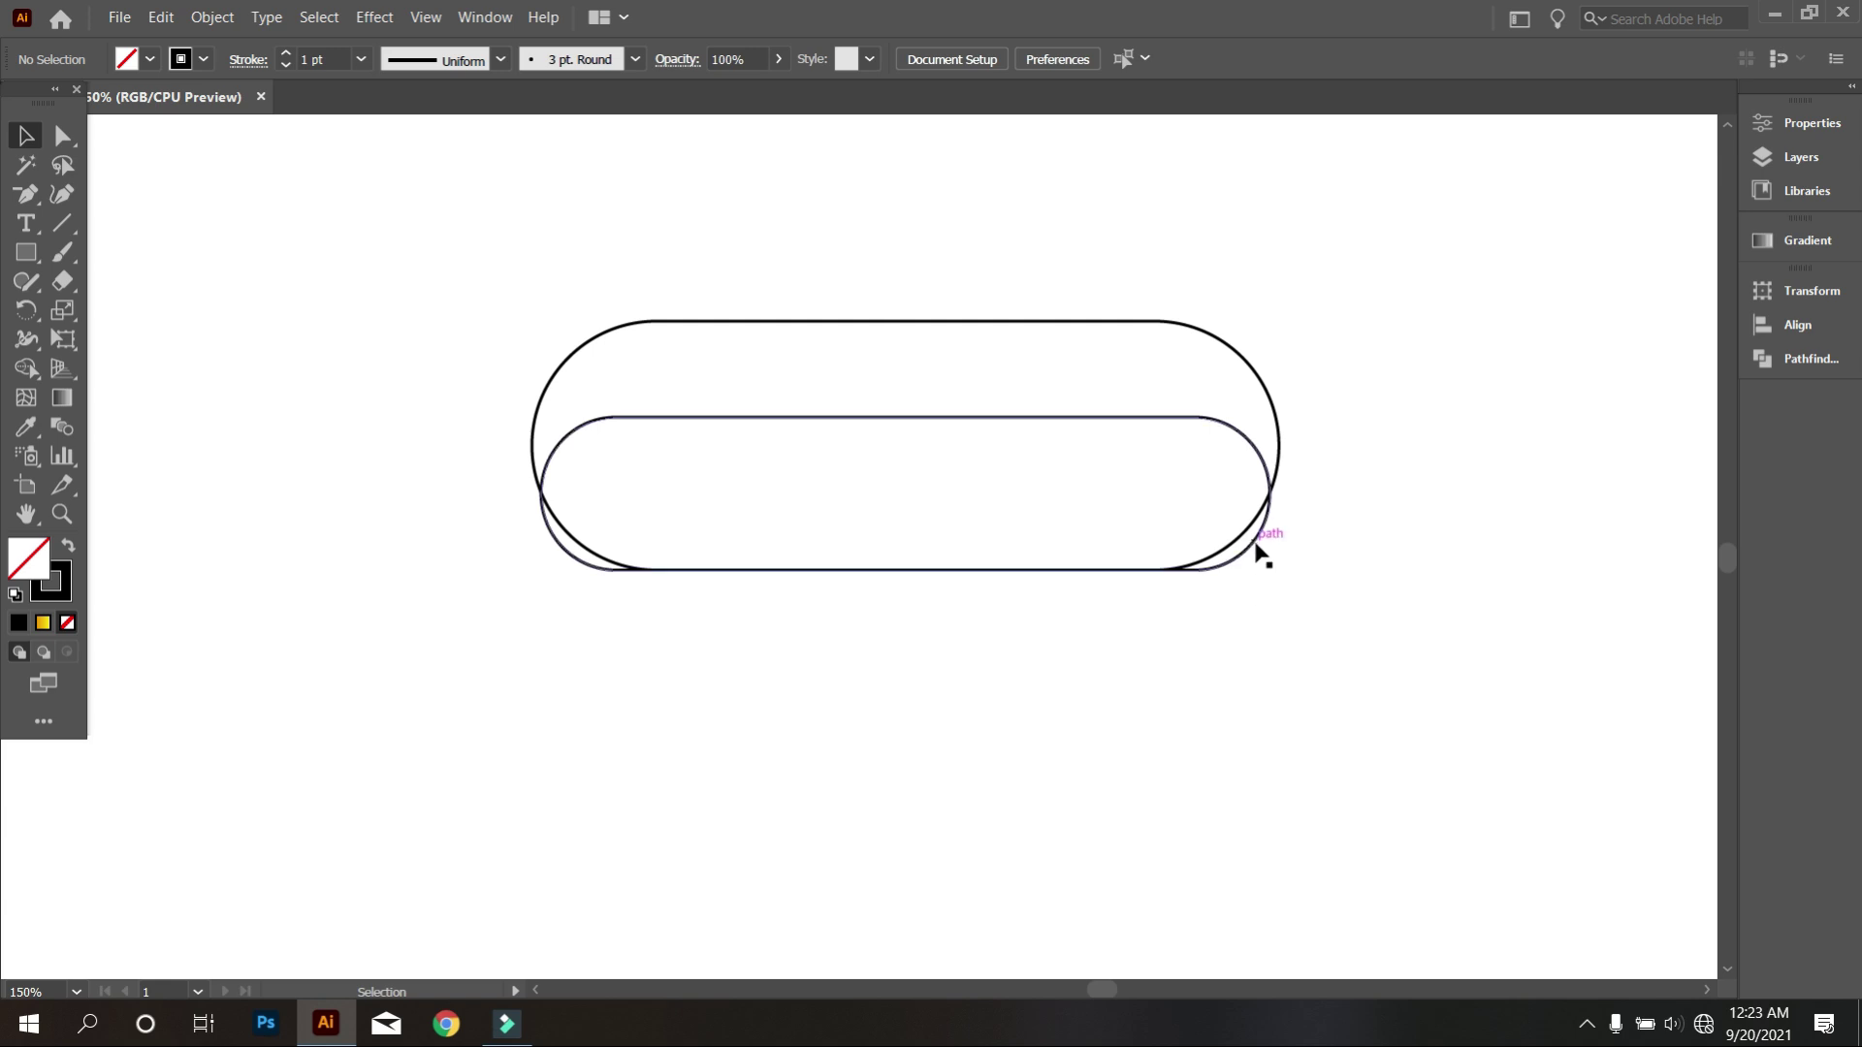
pyautogui.click(1259, 546)
pyautogui.moveTo(1273, 494); pyautogui.dragTo(1255, 498)
# Centre both pills horizontally on each other and reselect them.
pyautogui.moveTo(1273, 655)
pyautogui.mouseDown()
pyautogui.moveTo(784, 304)
pyautogui.moveTo(373, 257)
pyautogui.mouseUp()
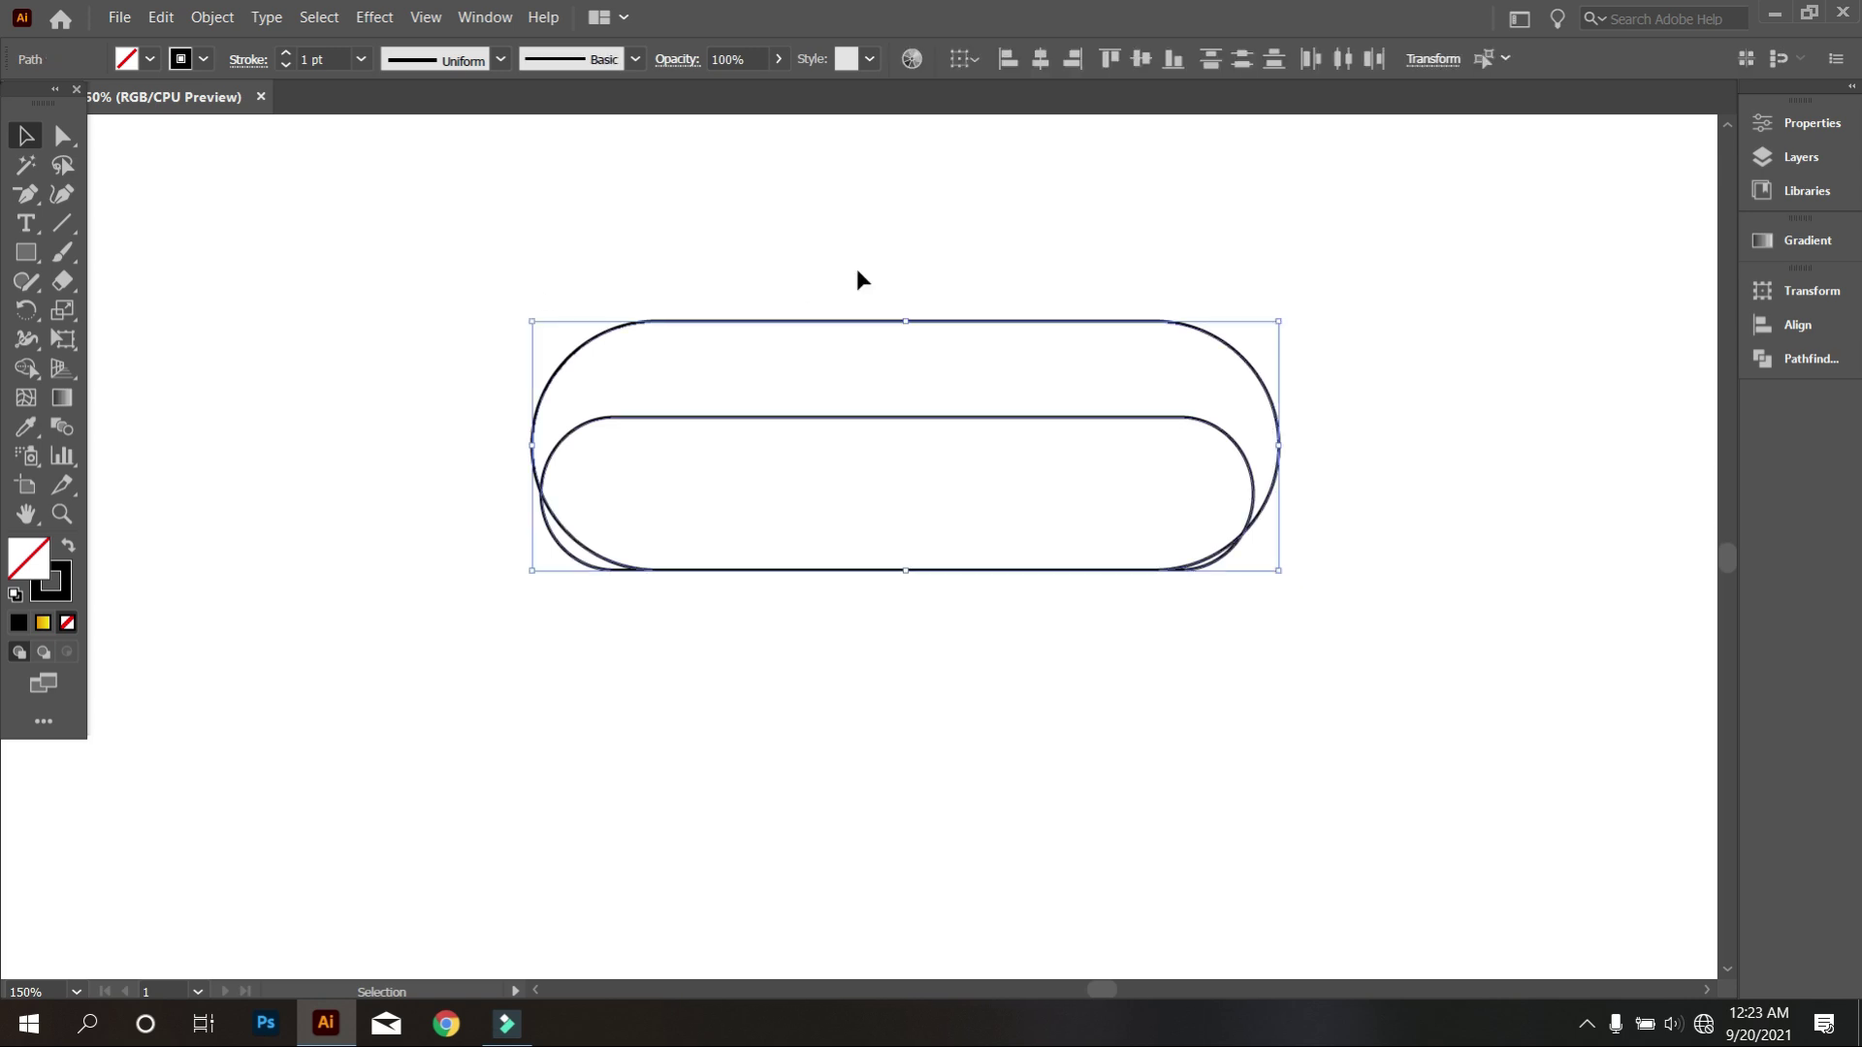
pyautogui.click(1040, 58)
pyautogui.click(1027, 143)
pyautogui.scroll(1, 913, 526)
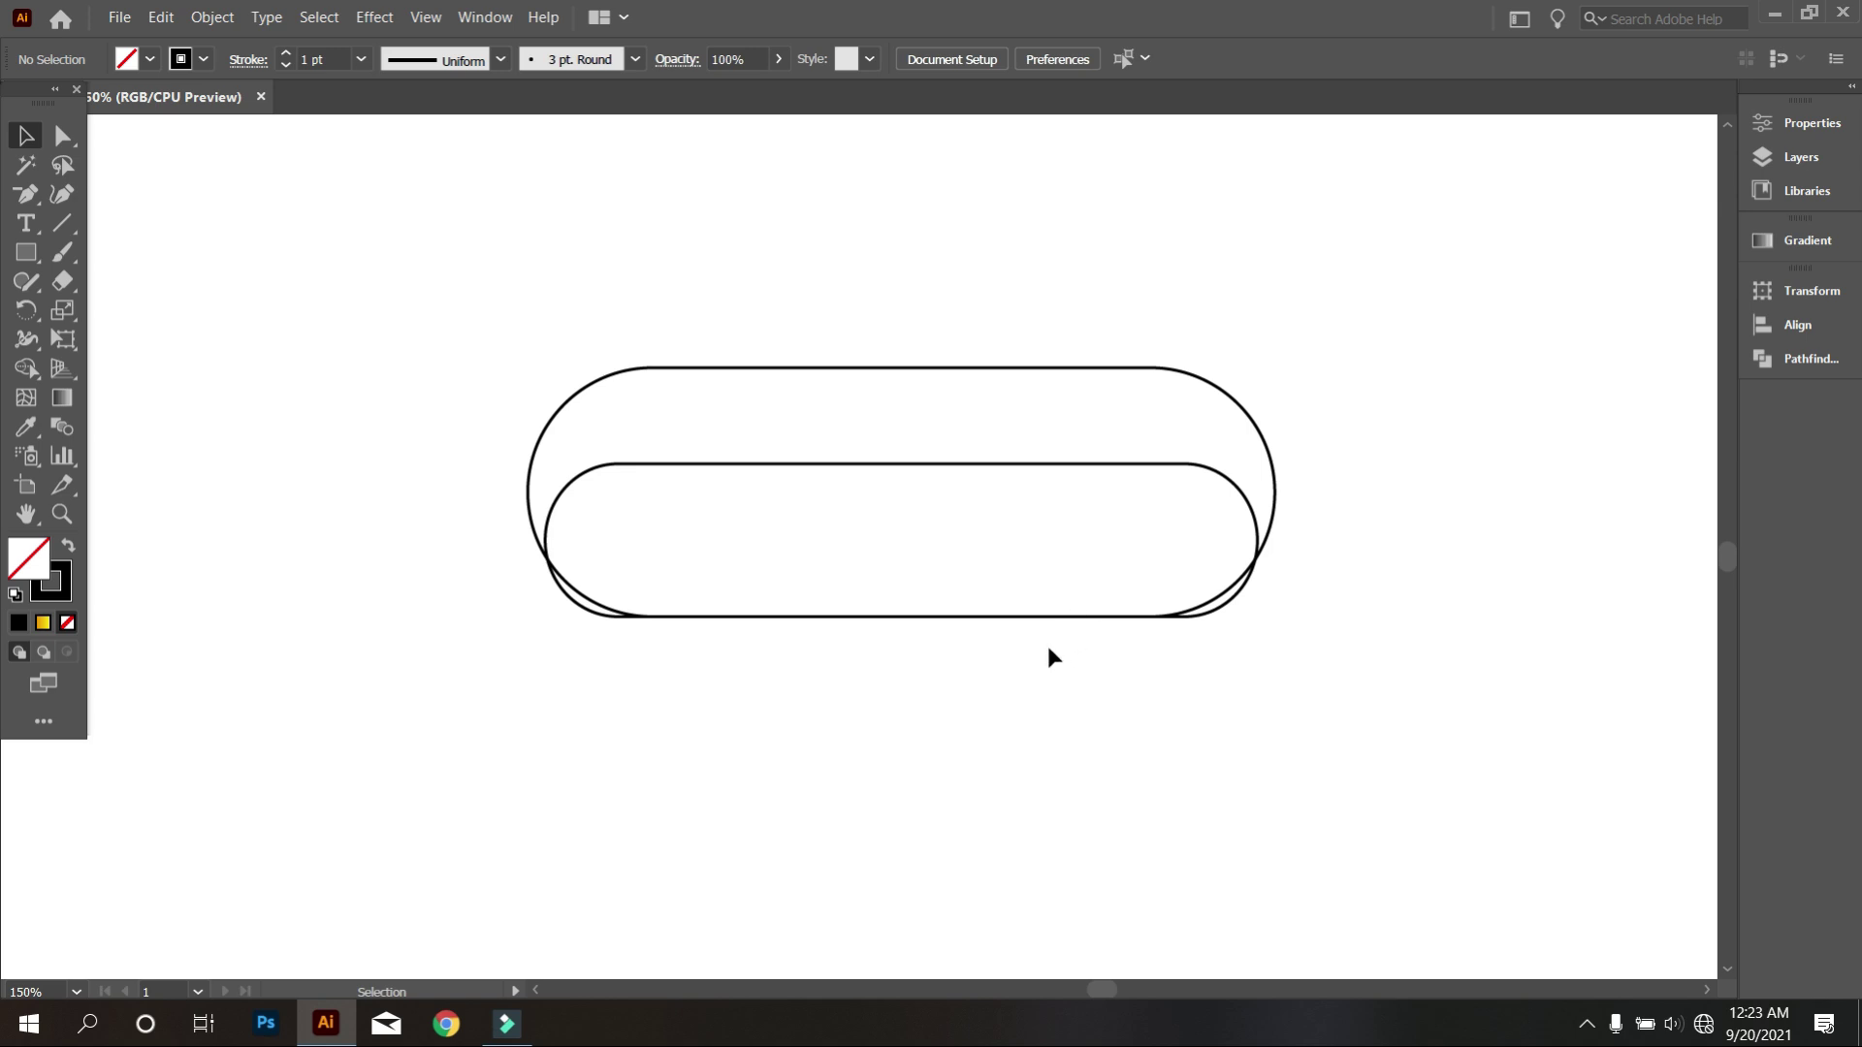
pyautogui.moveTo(1295, 717); pyautogui.dragTo(669, 309)
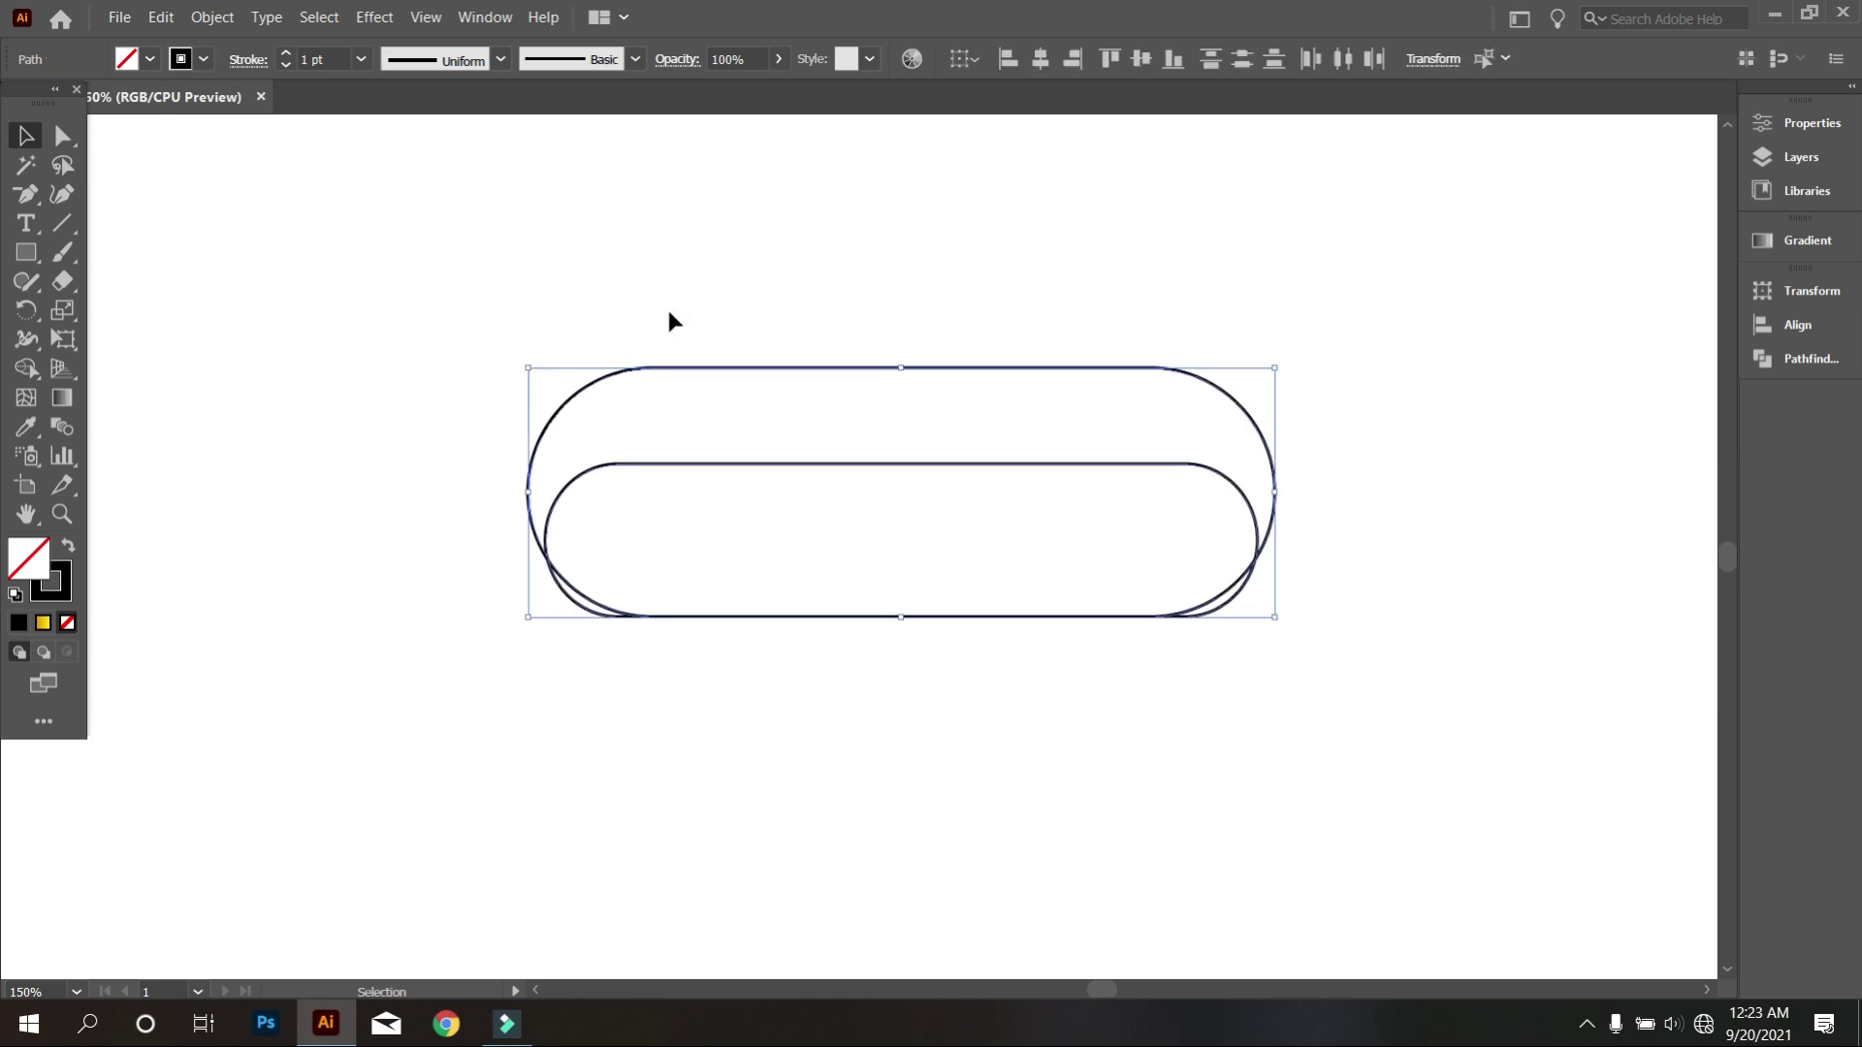
# Group the two pills, then copy the group and paste it in place.
pyautogui.rightClick(917, 216)
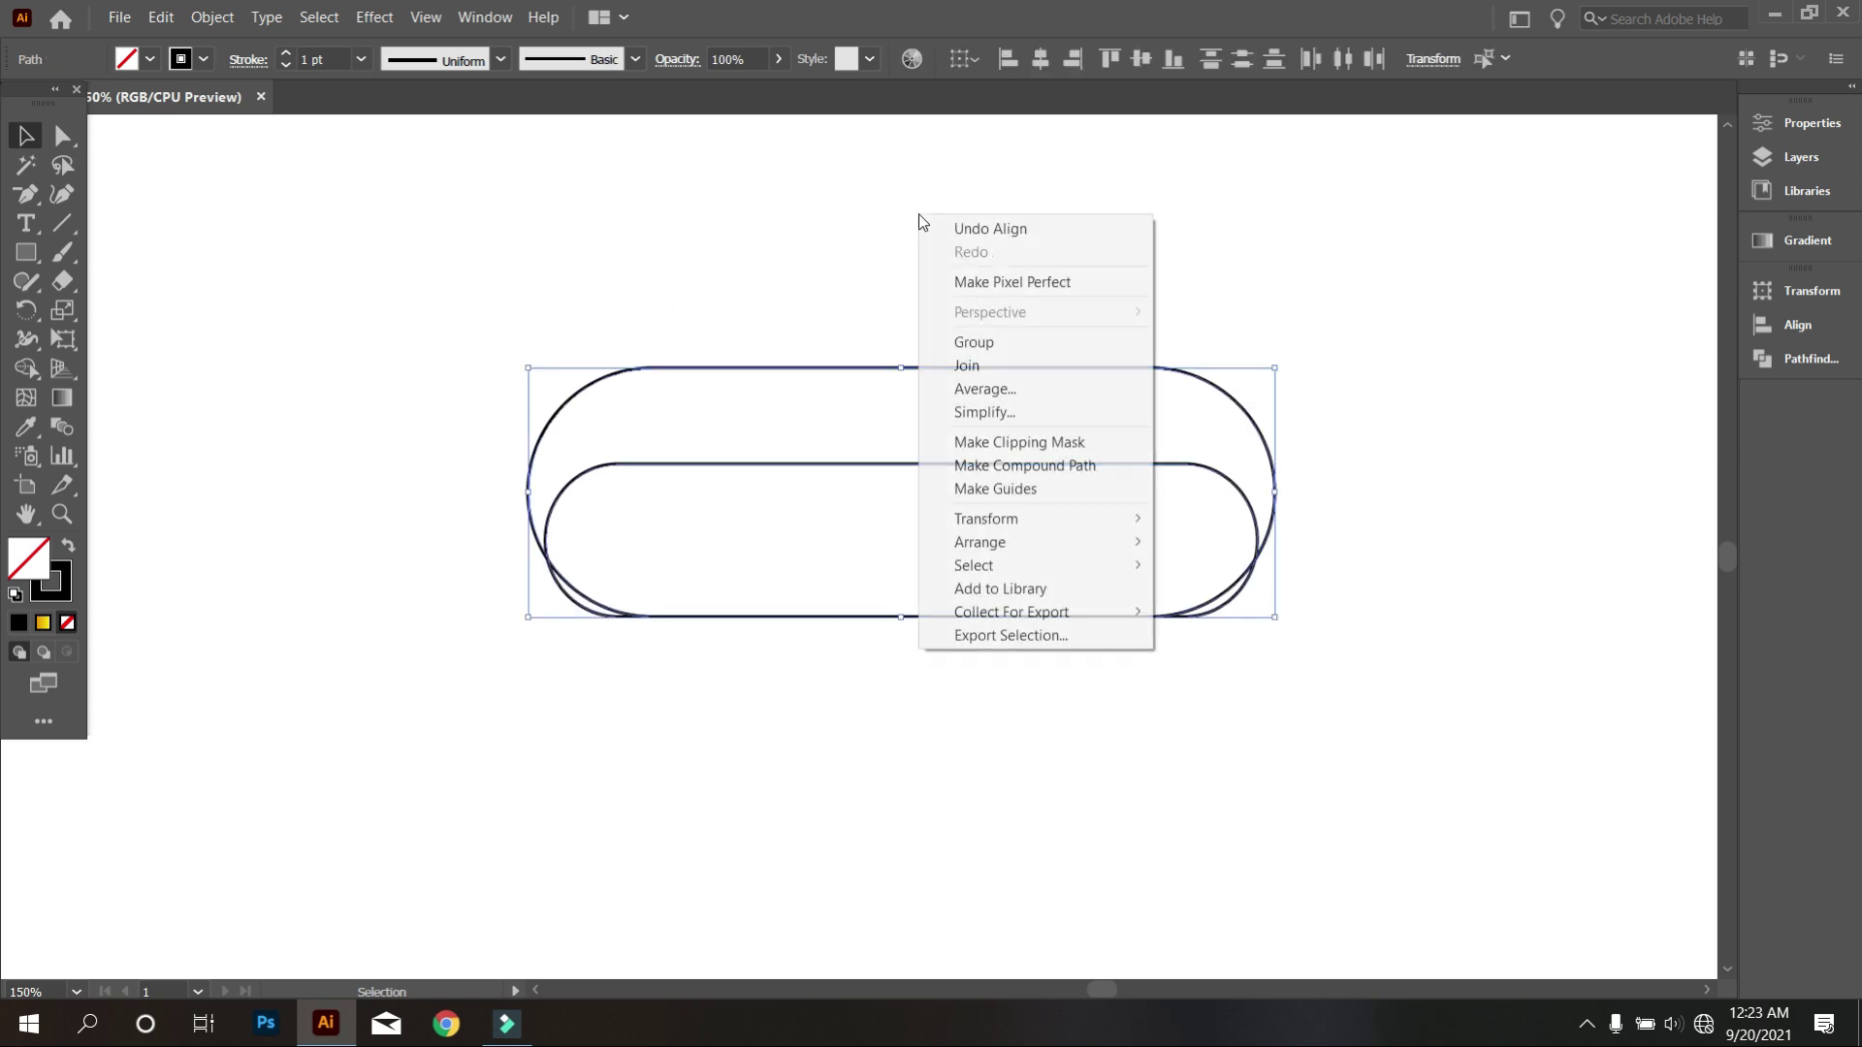
pyautogui.click(986, 352)
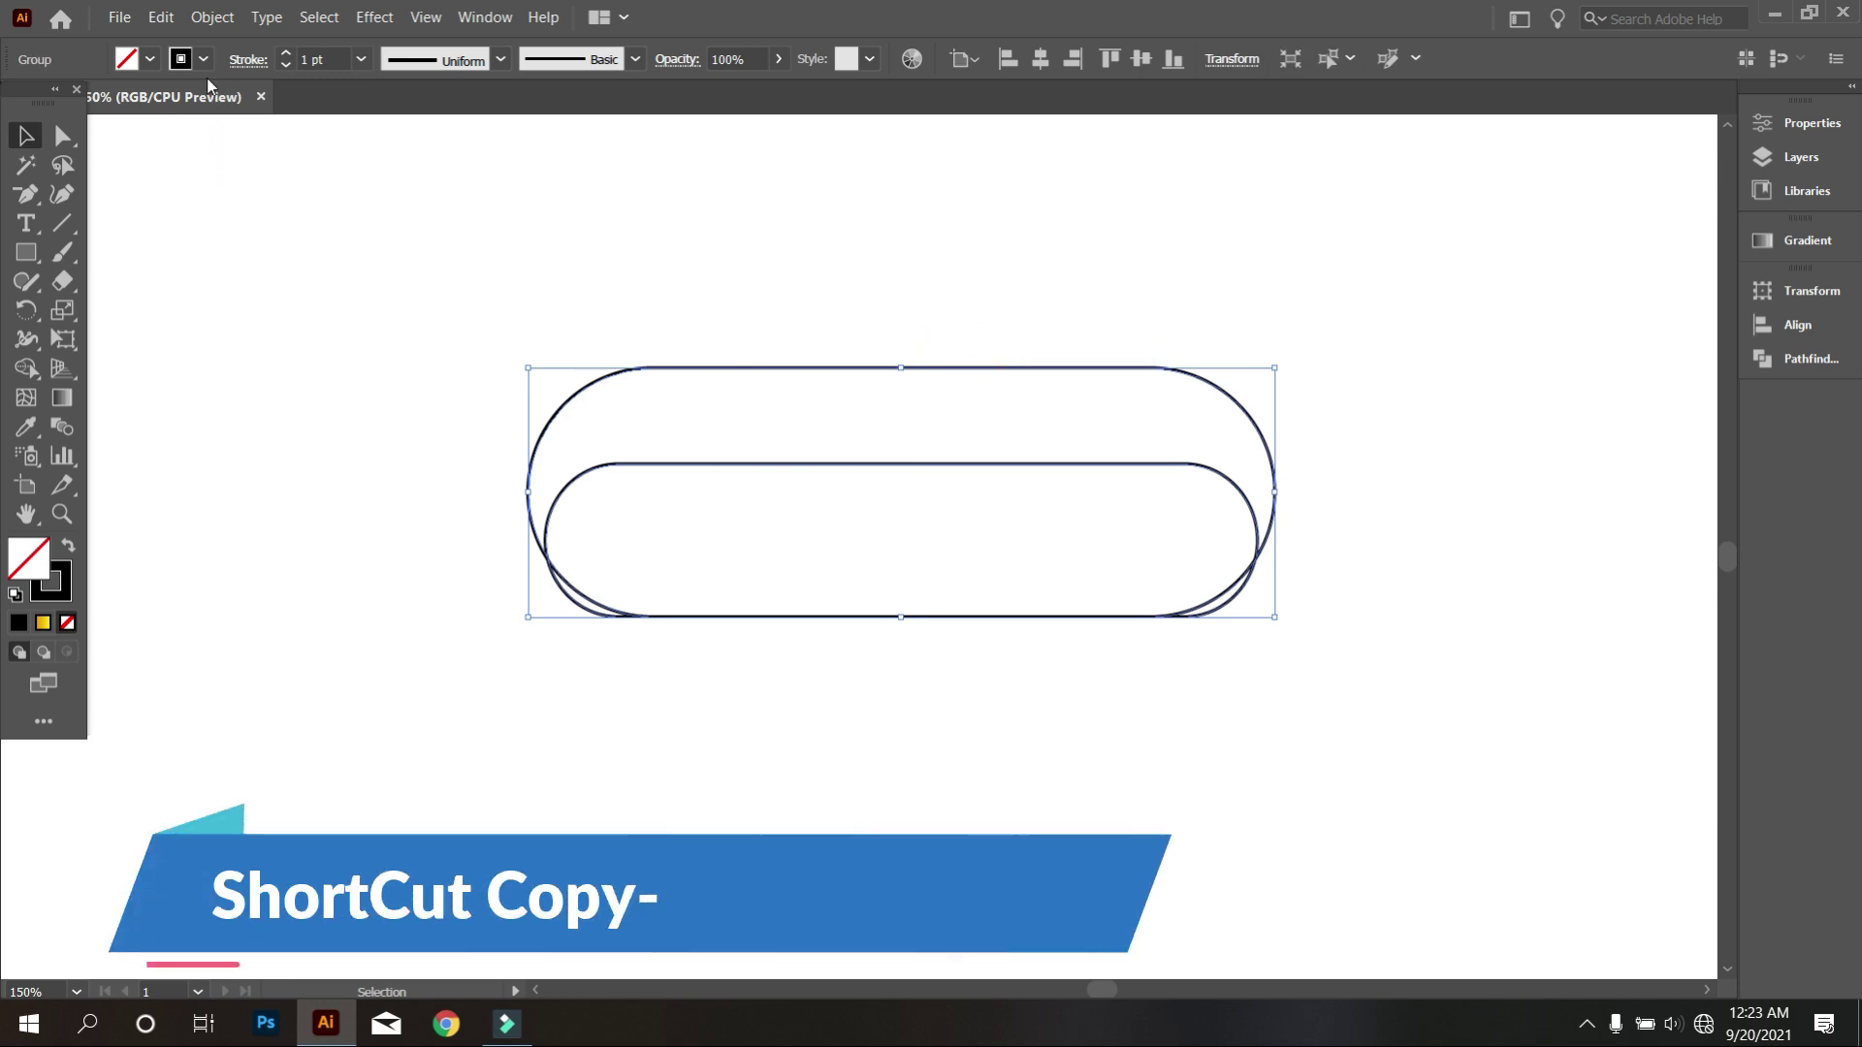
pyautogui.click(160, 17)
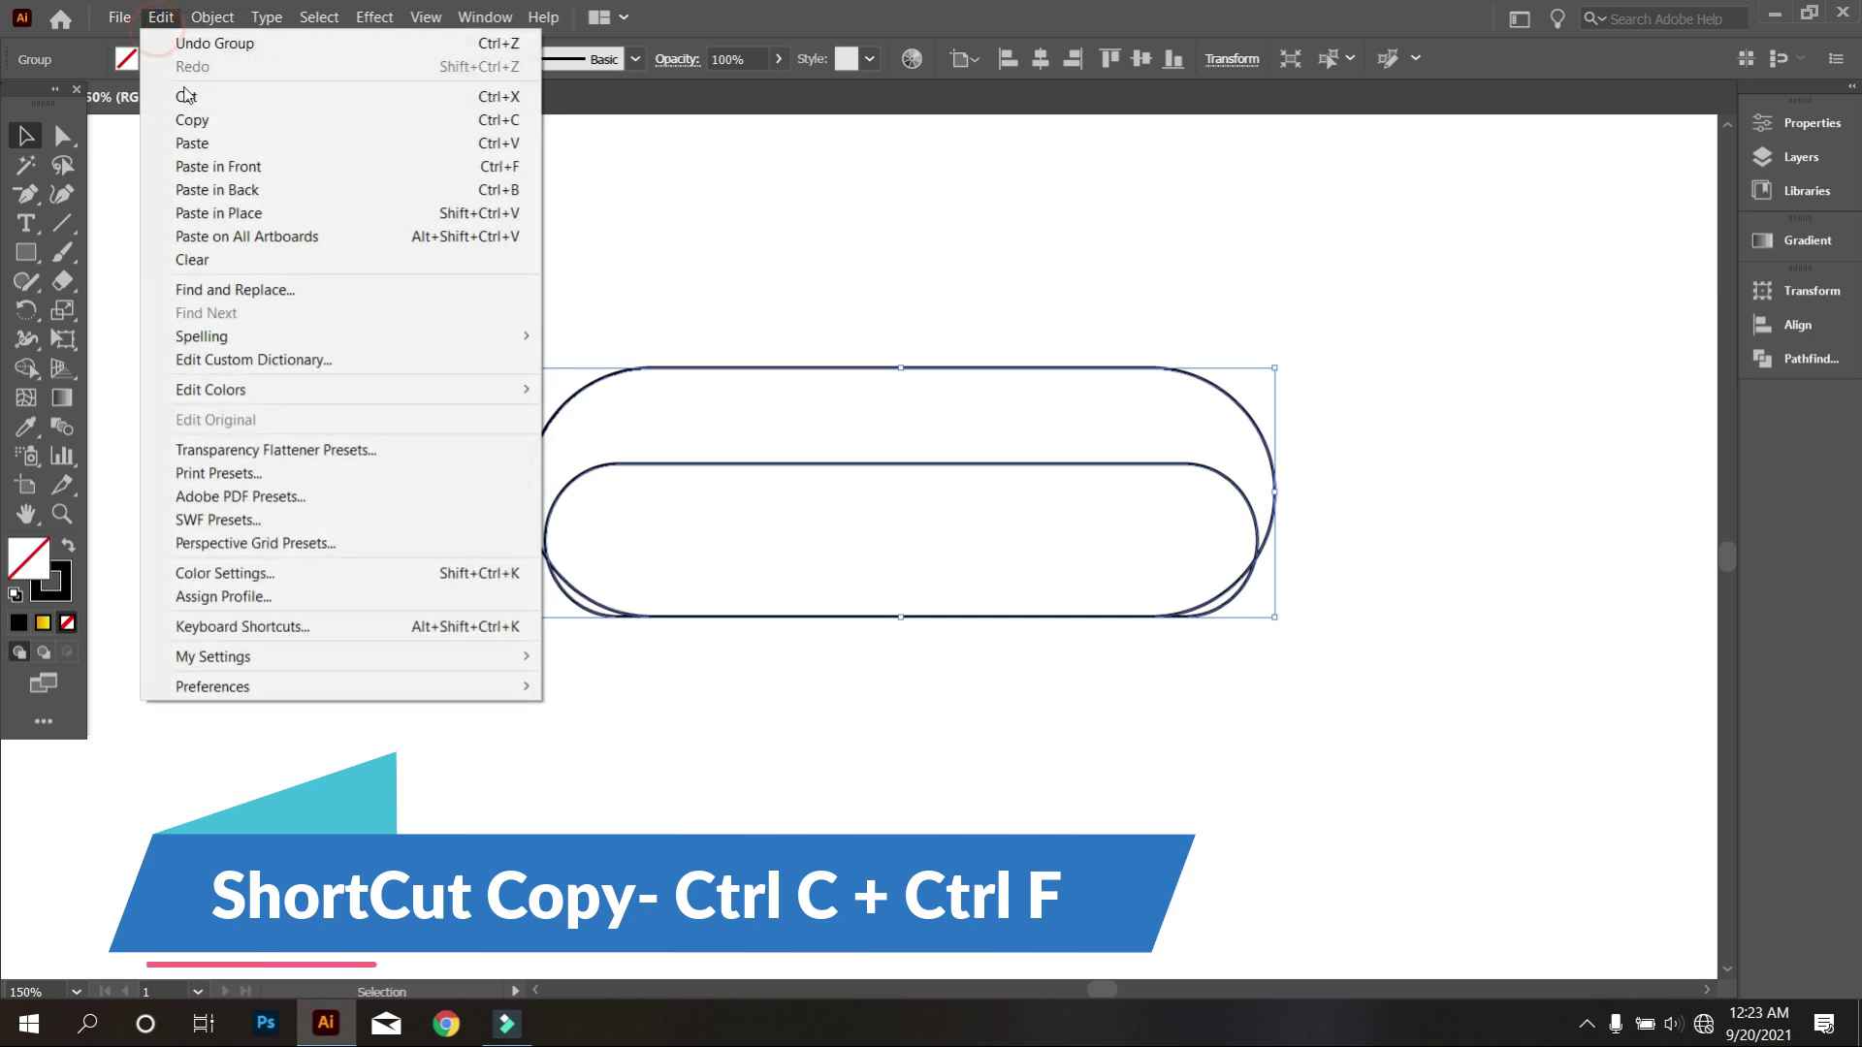
pyautogui.click(187, 119)
pyautogui.click(160, 16)
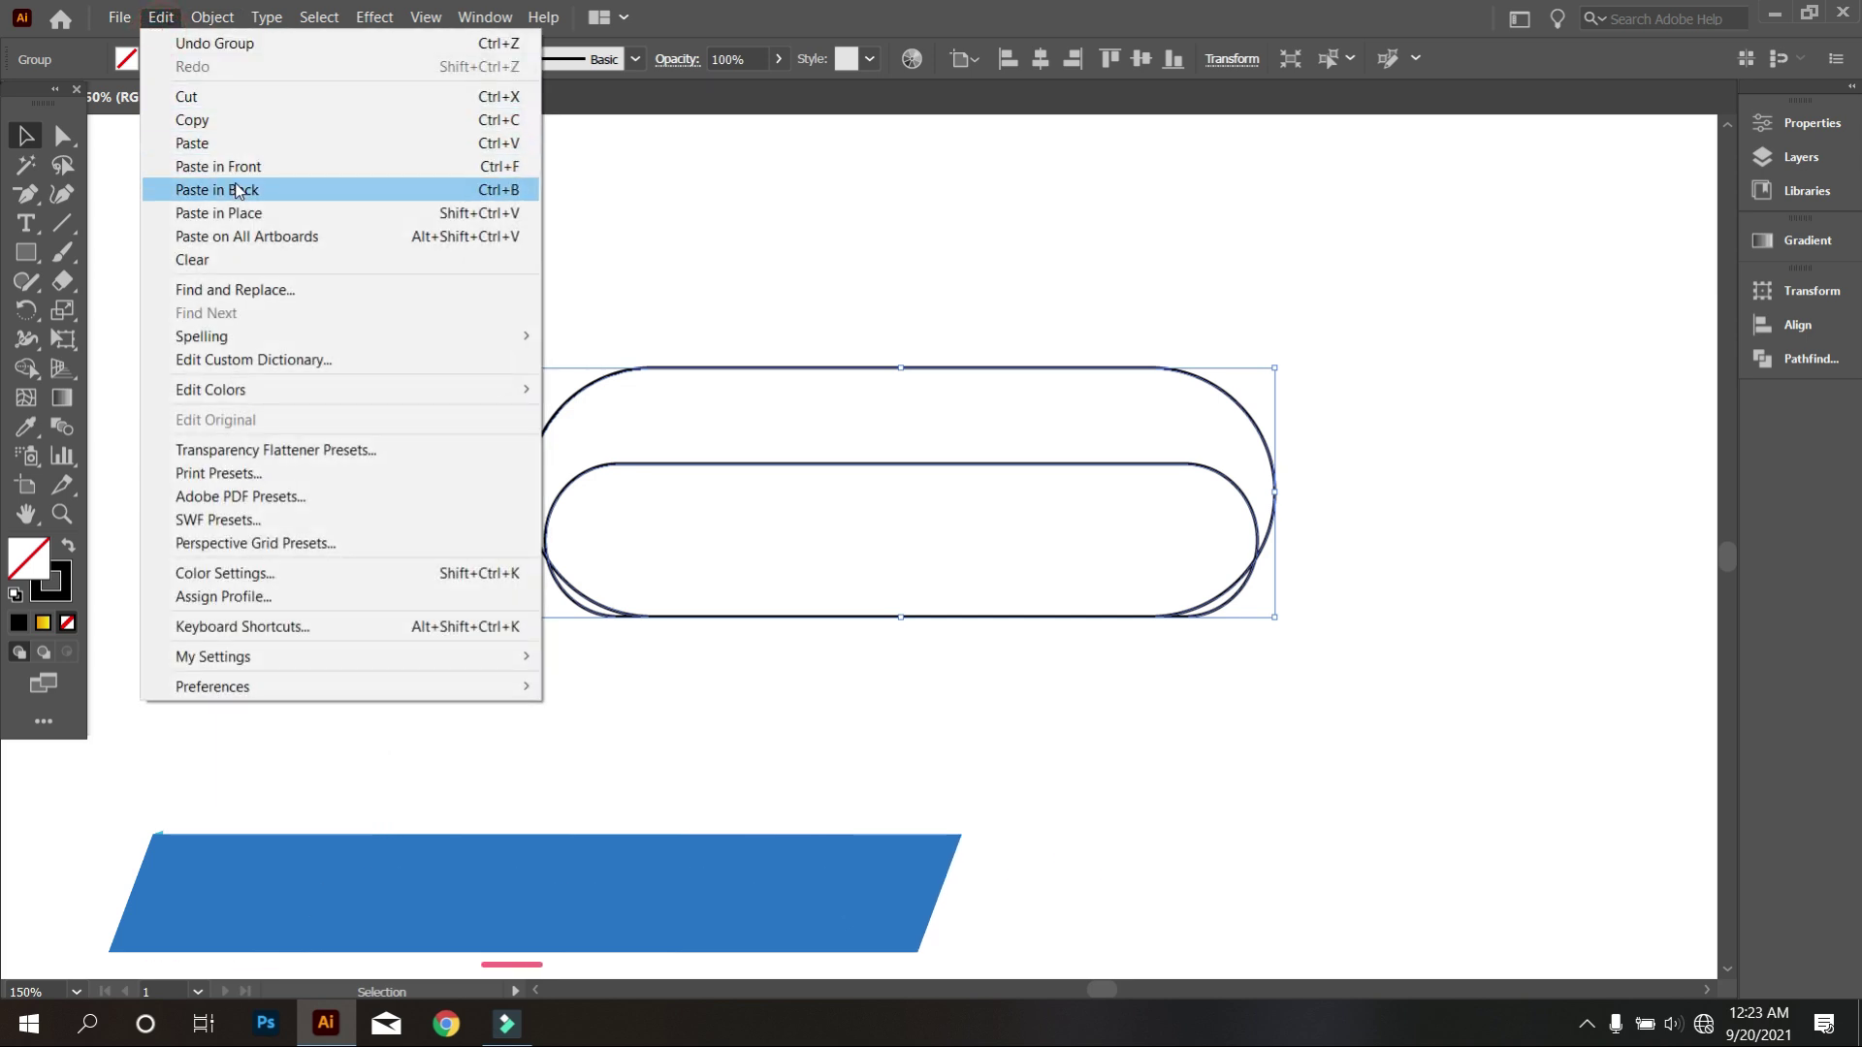
pyautogui.click(240, 213)
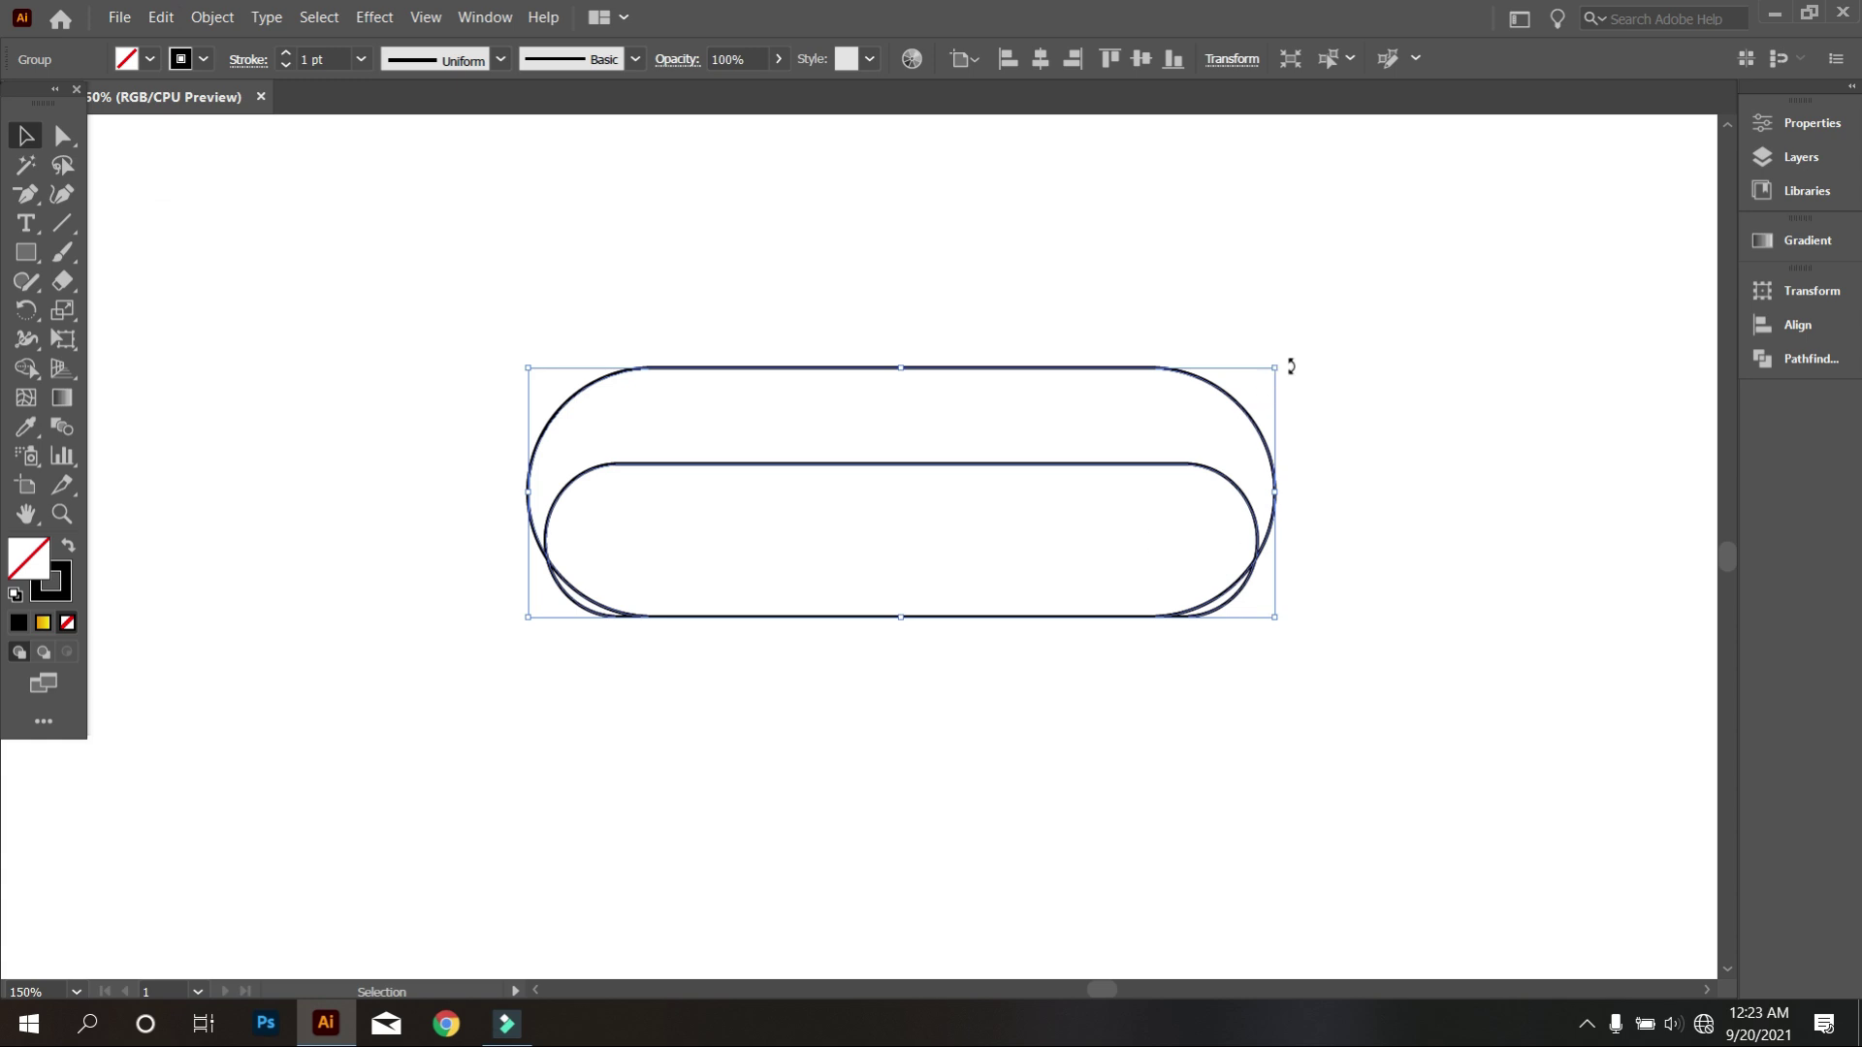
# Rotate the pasted copy 180° and select all the overlapping pills.
pyautogui.moveTo(1284, 361); pyautogui.dragTo(502, 629)
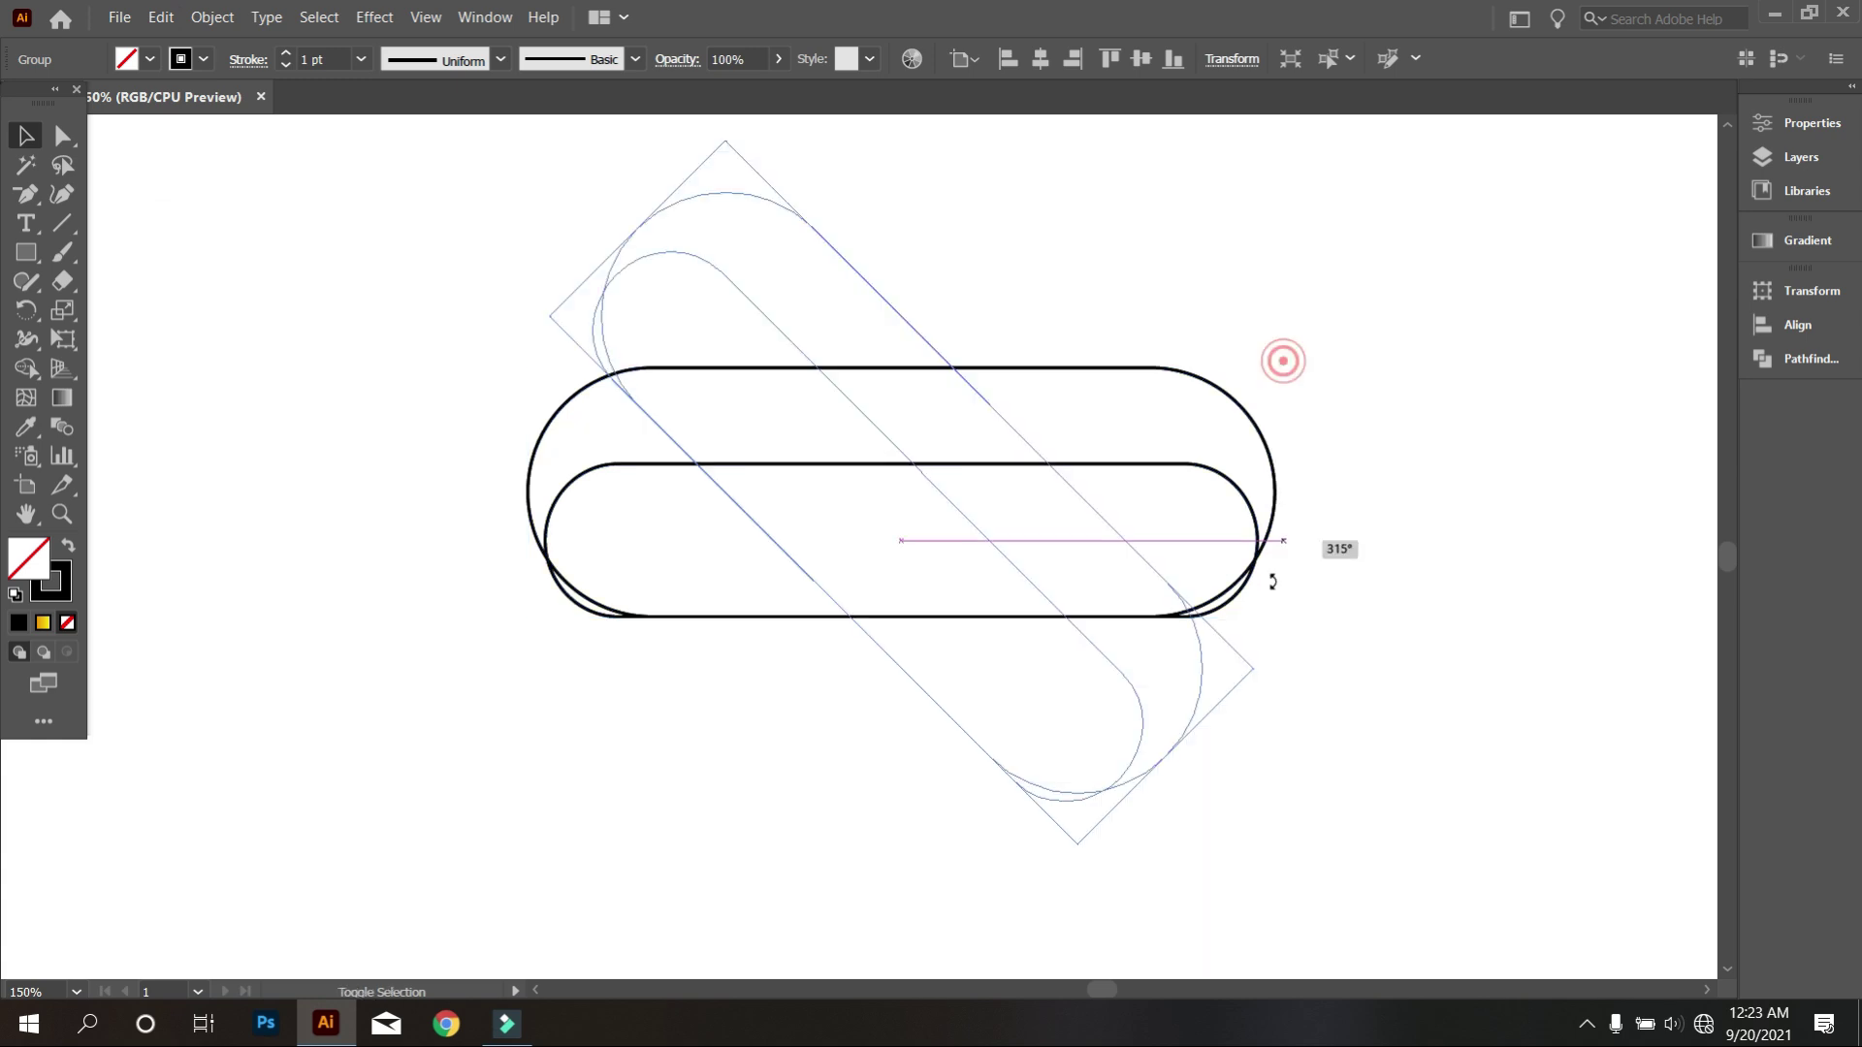
pyautogui.click(345, 430)
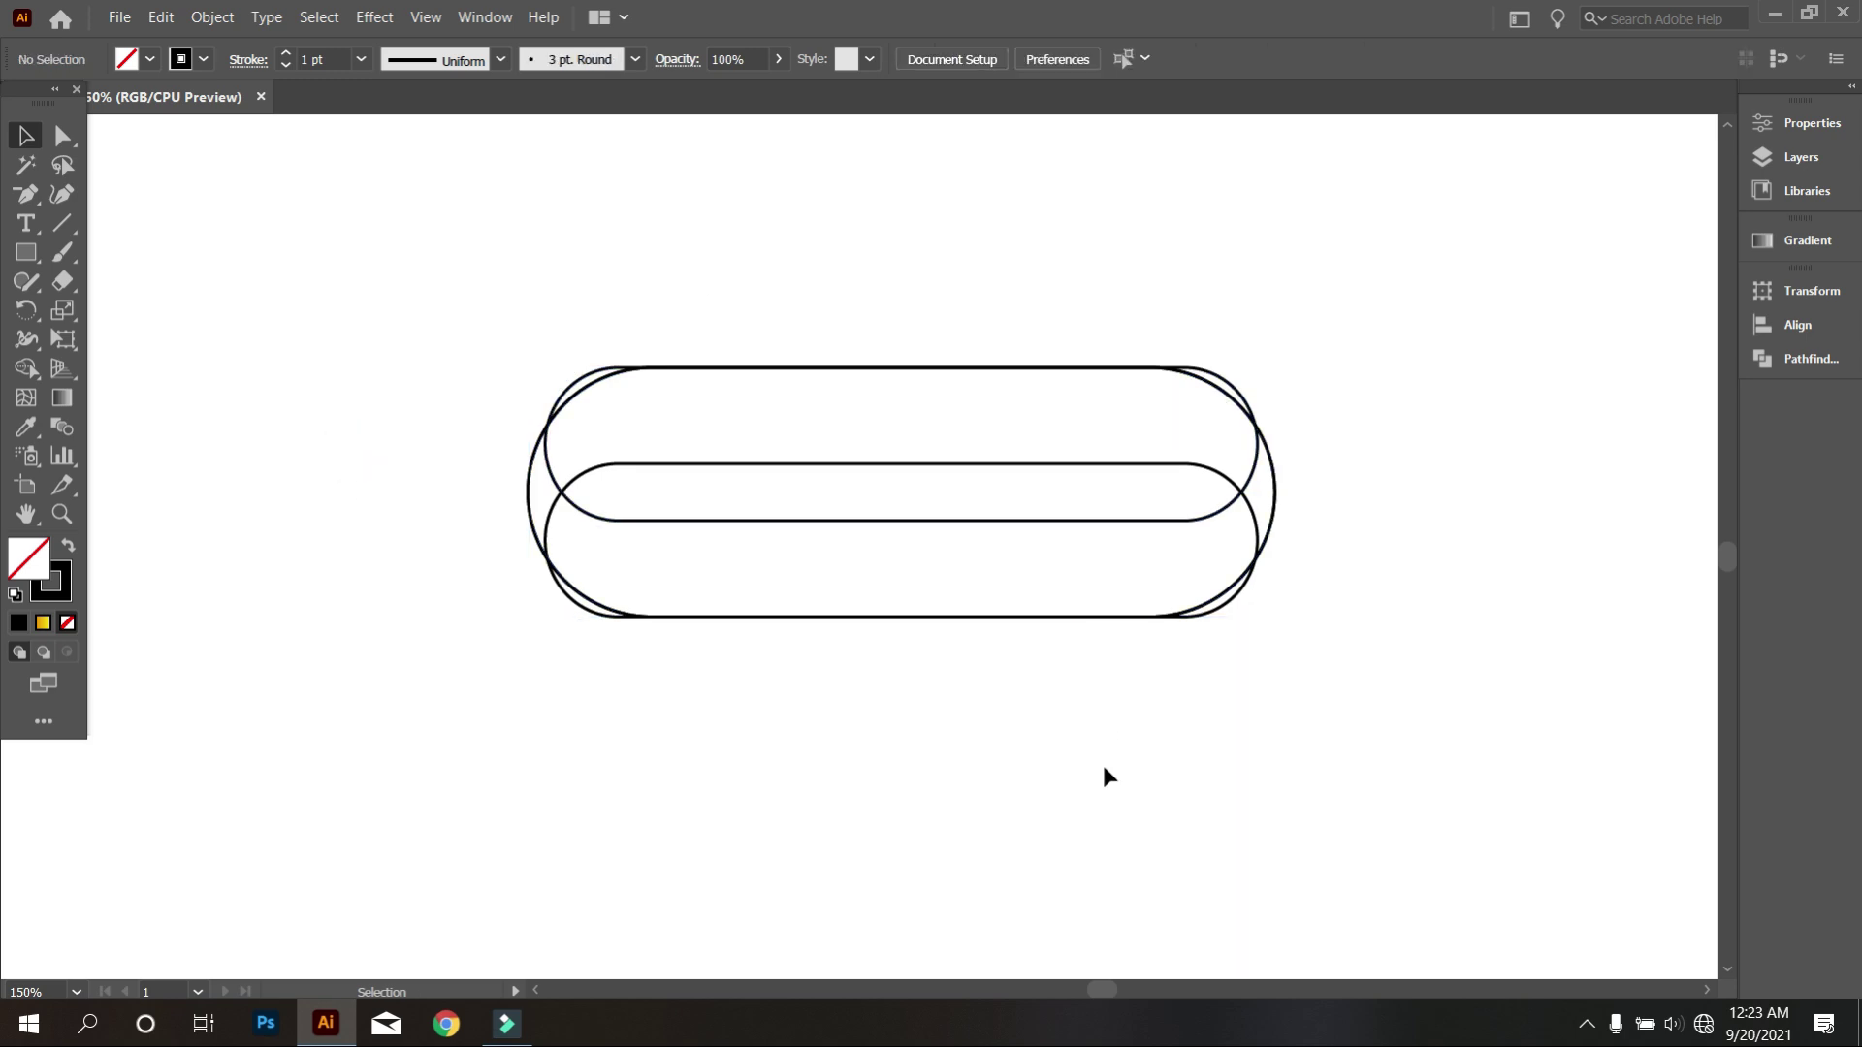
pyautogui.moveTo(391, 239); pyautogui.dragTo(1327, 732)
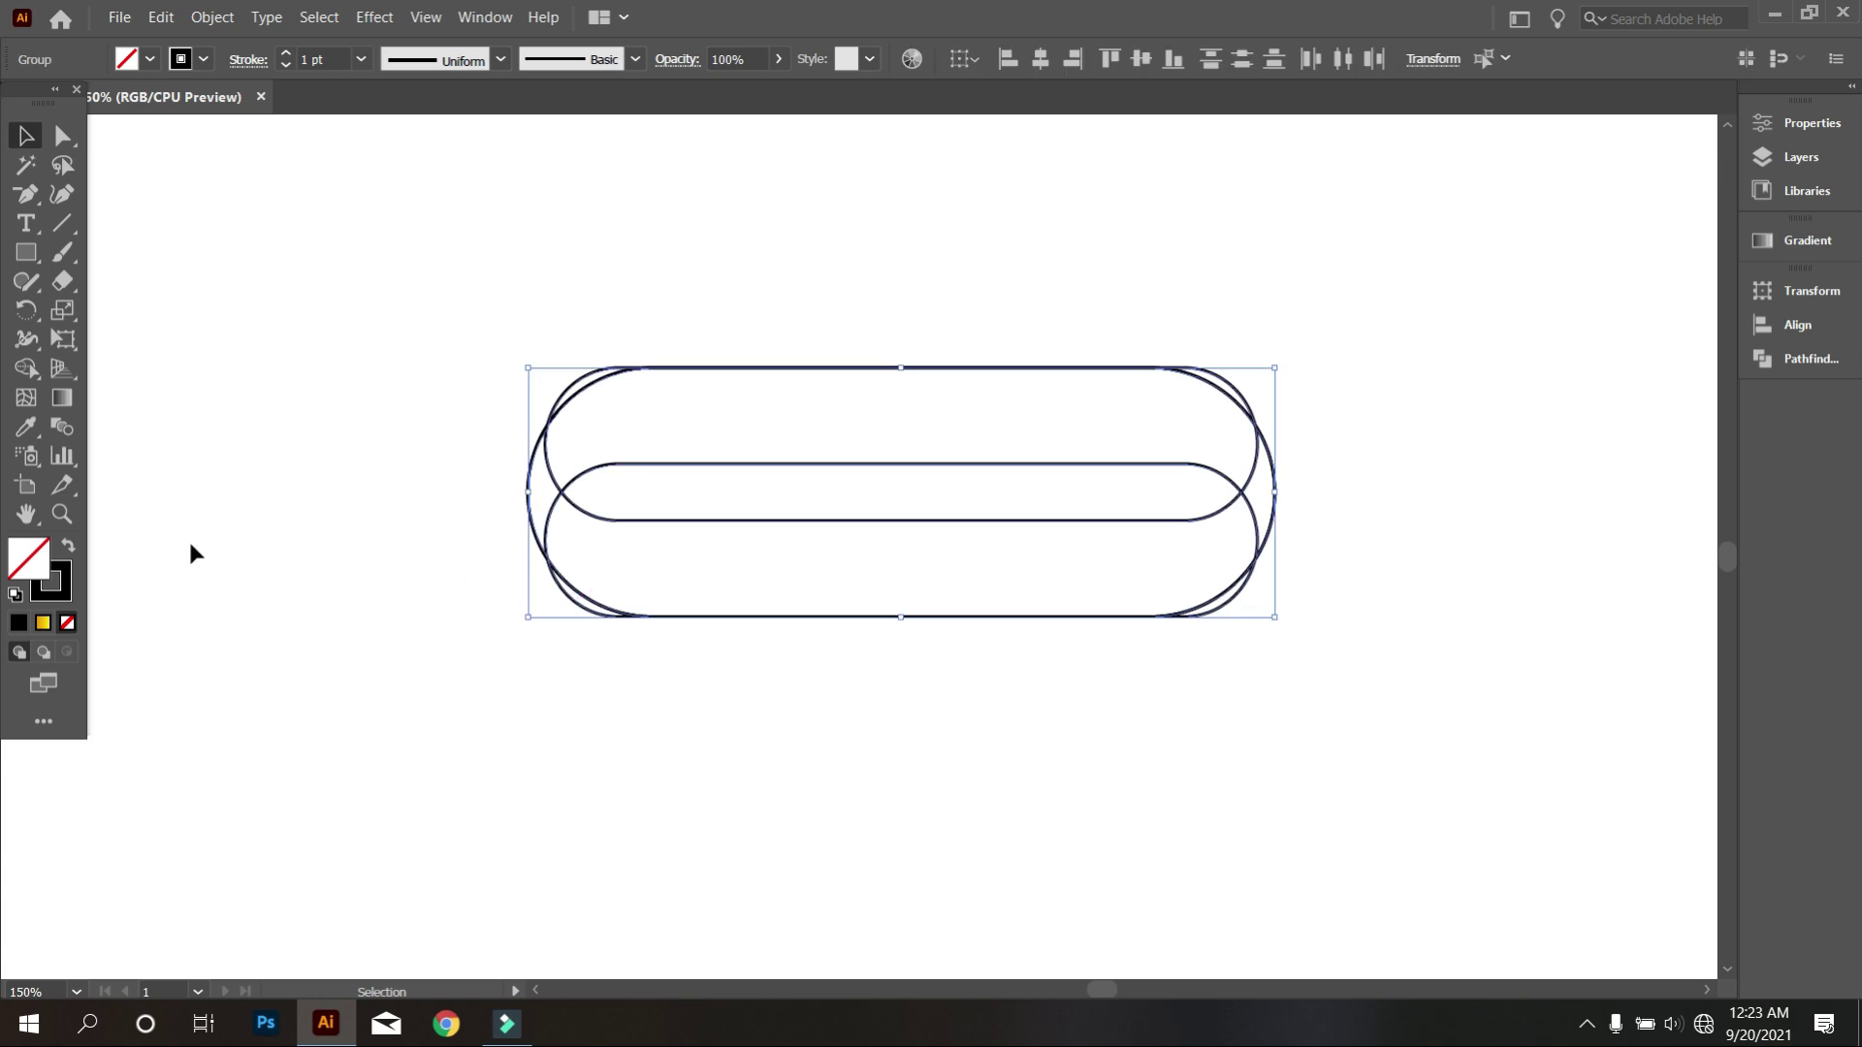
# Ready the Shape Builder tool with a black fill.
pyautogui.click(28, 370)
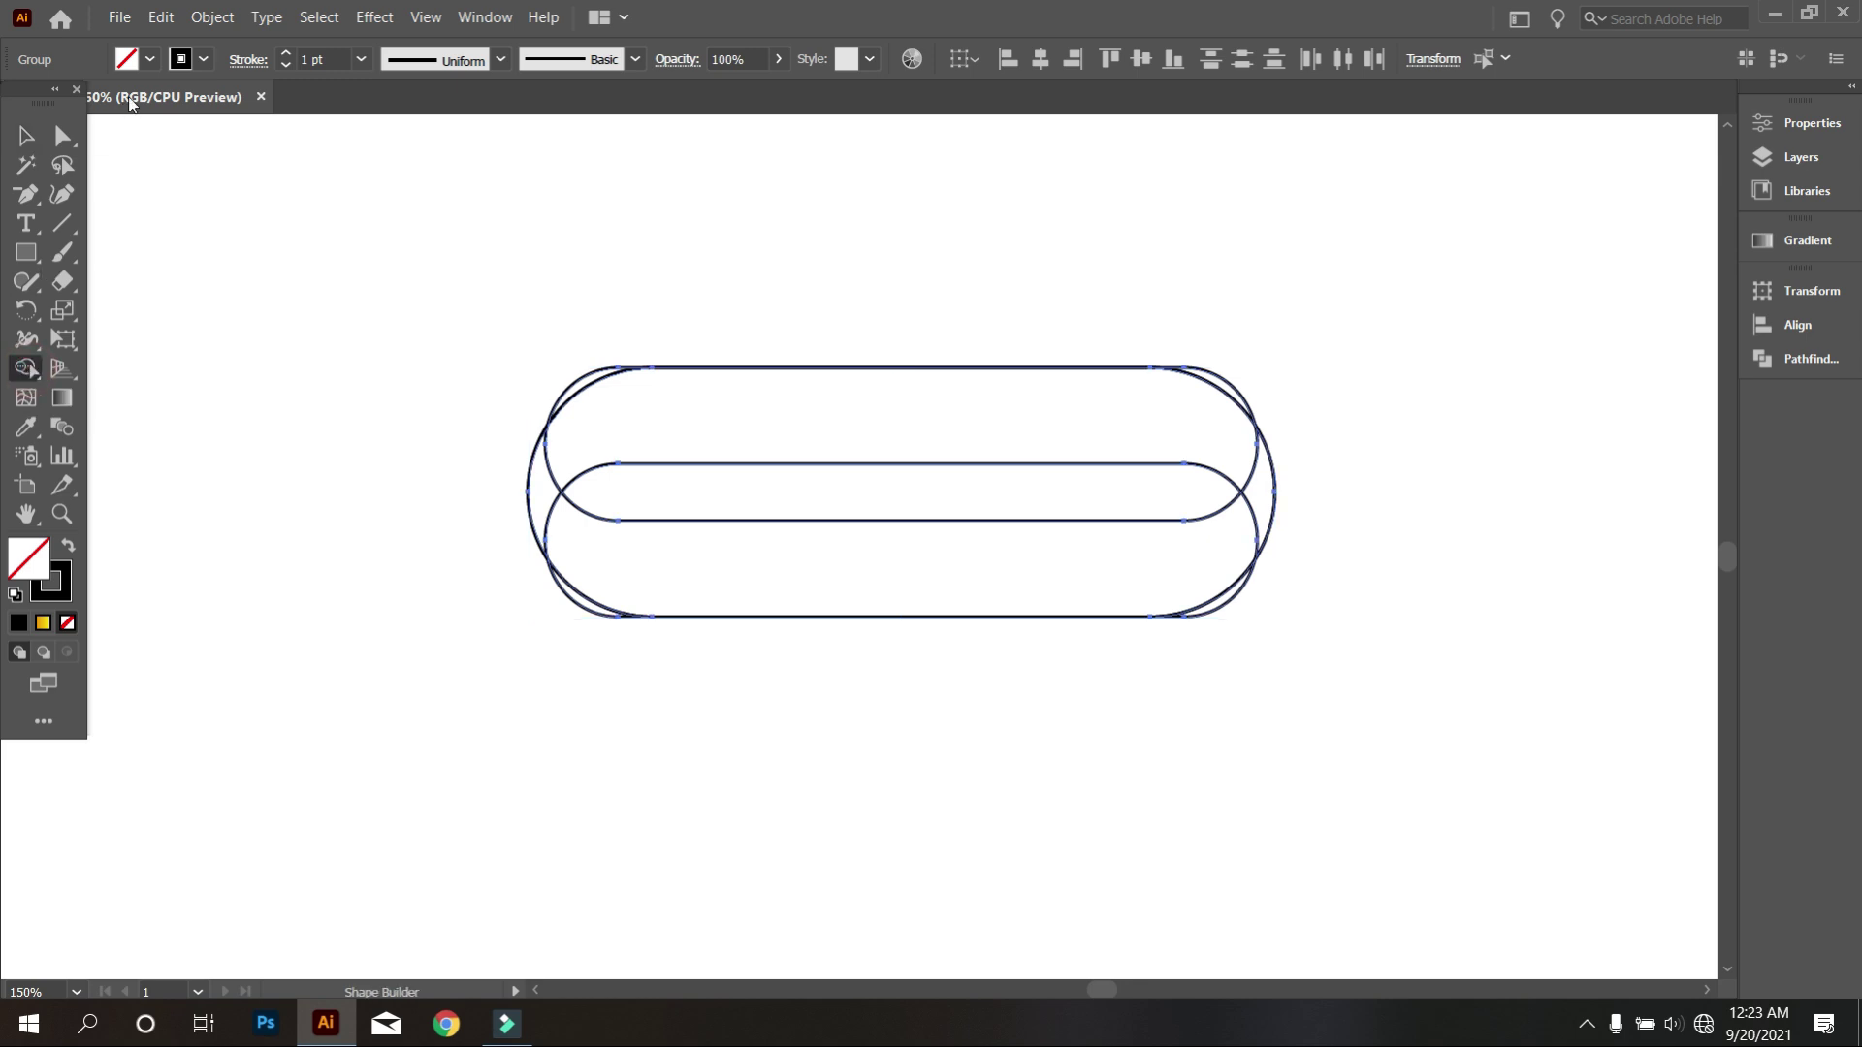
pyautogui.click(148, 59)
pyautogui.click(69, 102)
pyautogui.click(233, 402)
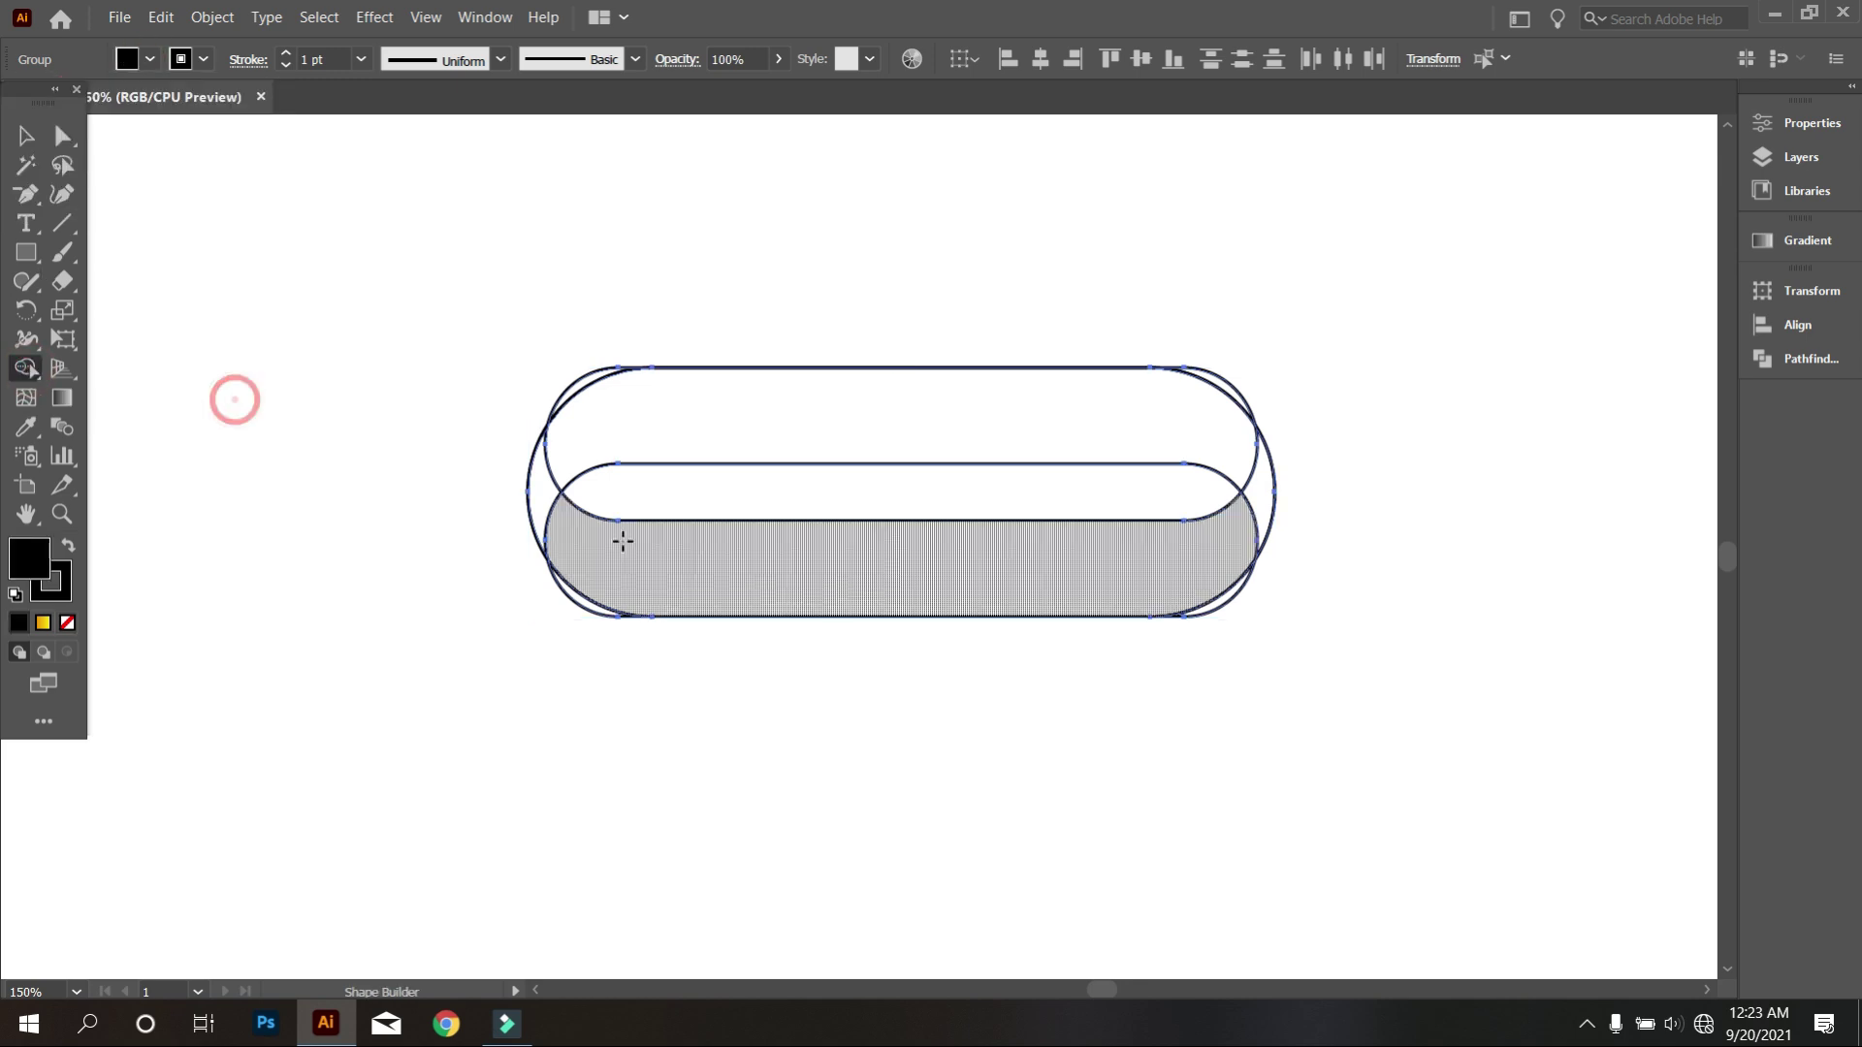
pyautogui.scroll(1, 605, 481)
# Merge the top and bottom bands and all four crescents into one black ring.
pyautogui.moveTo(648, 387); pyautogui.dragTo(527, 475)
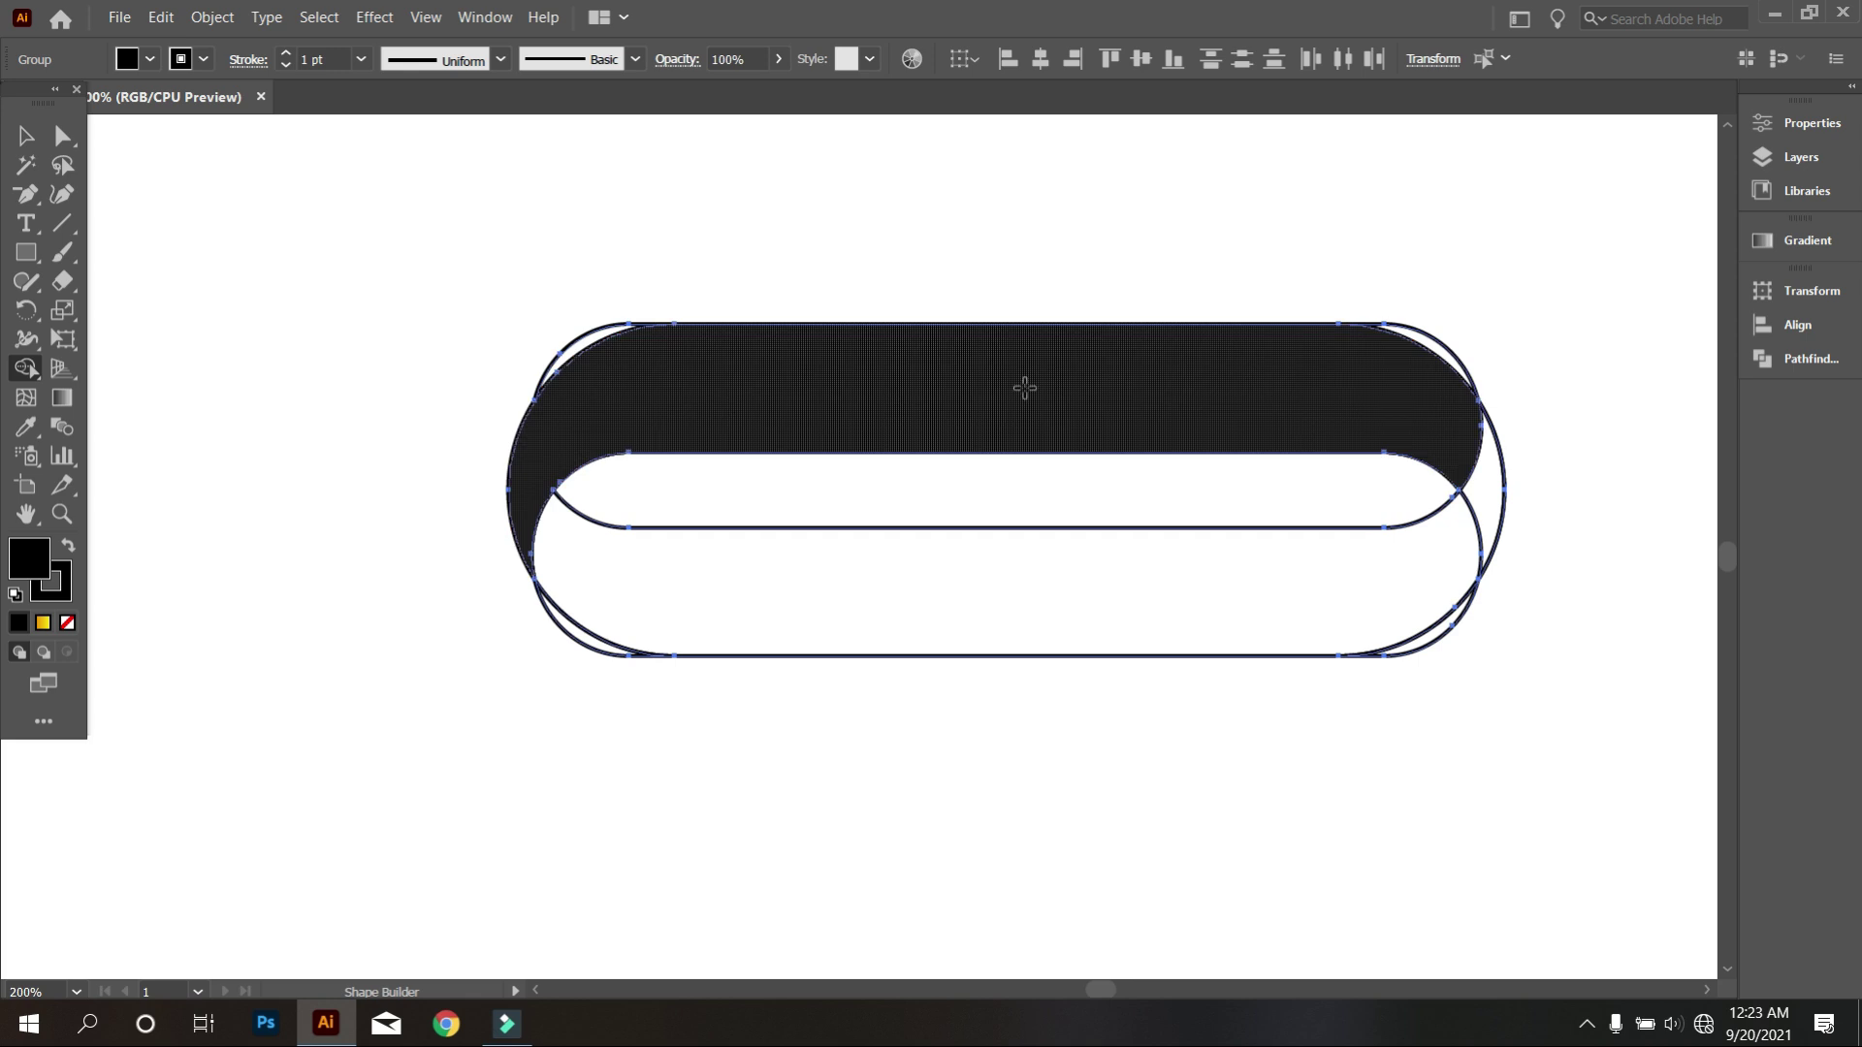
pyautogui.moveTo(1434, 428); pyautogui.dragTo(1480, 437)
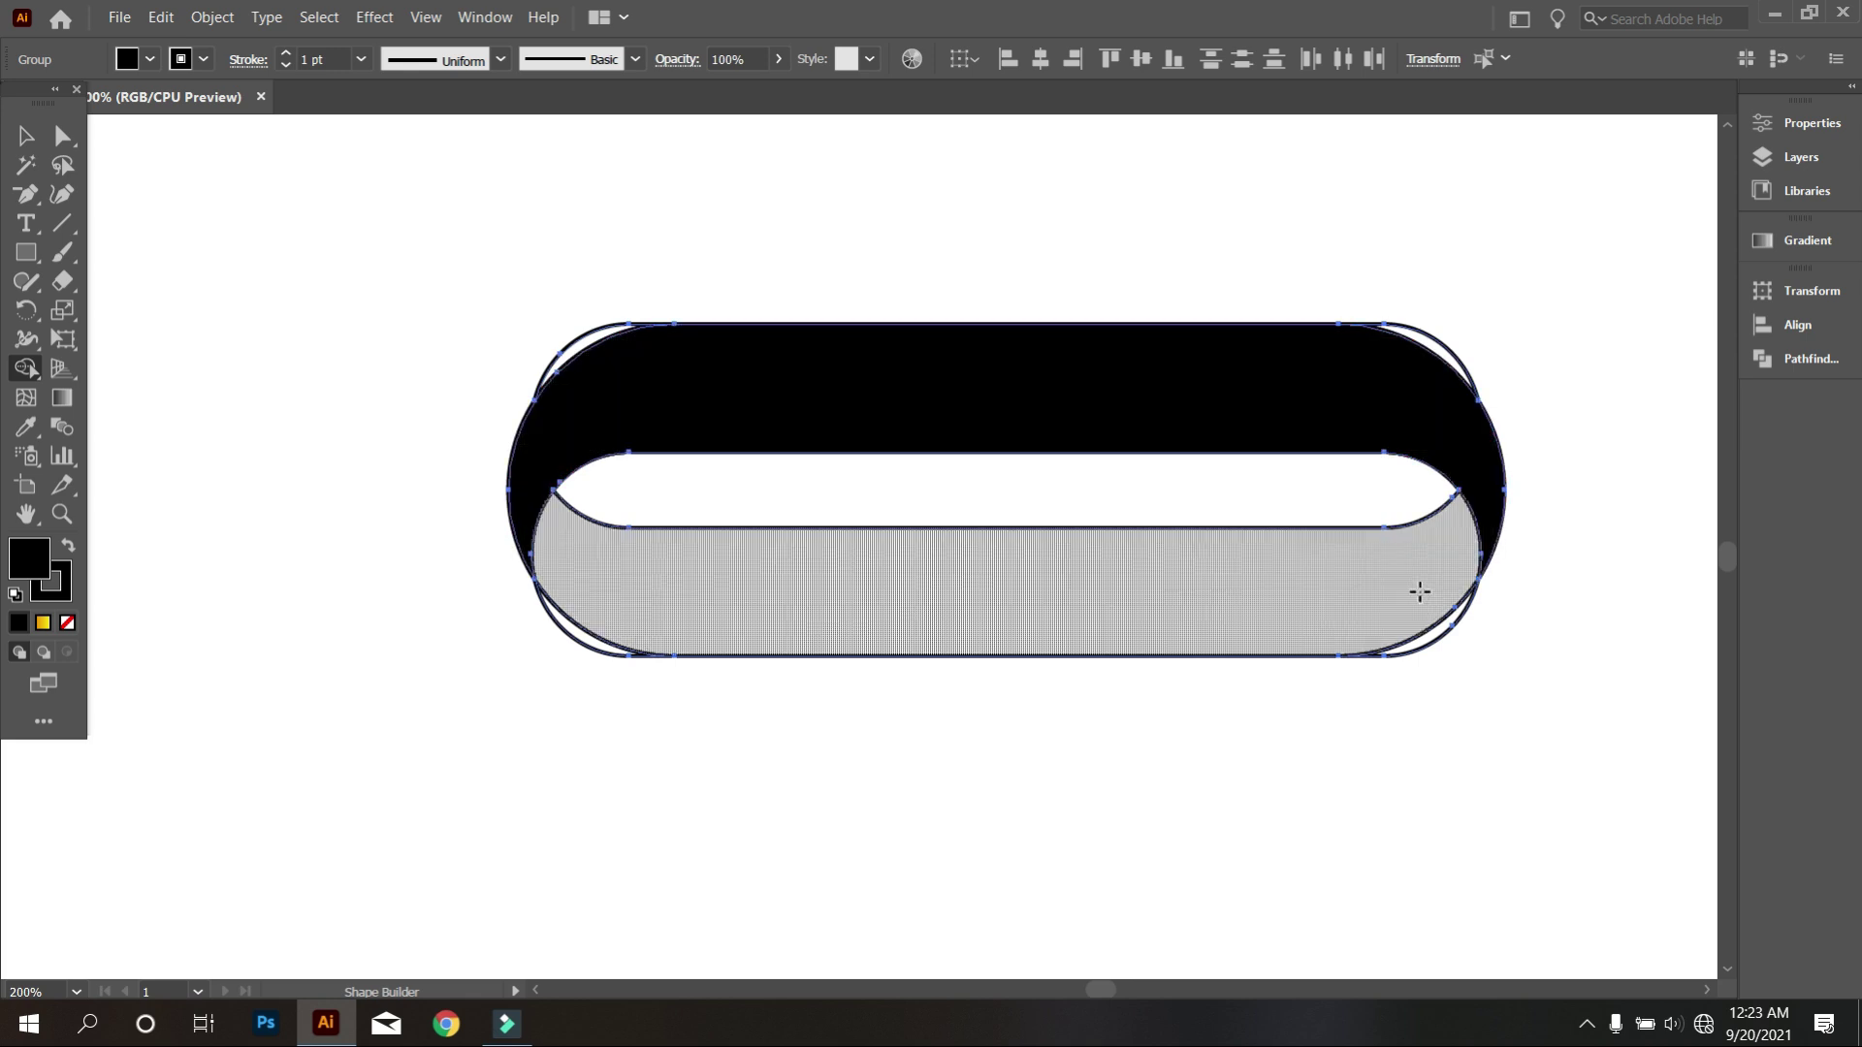
pyautogui.click(1422, 594)
pyautogui.scroll(3, 569, 318)
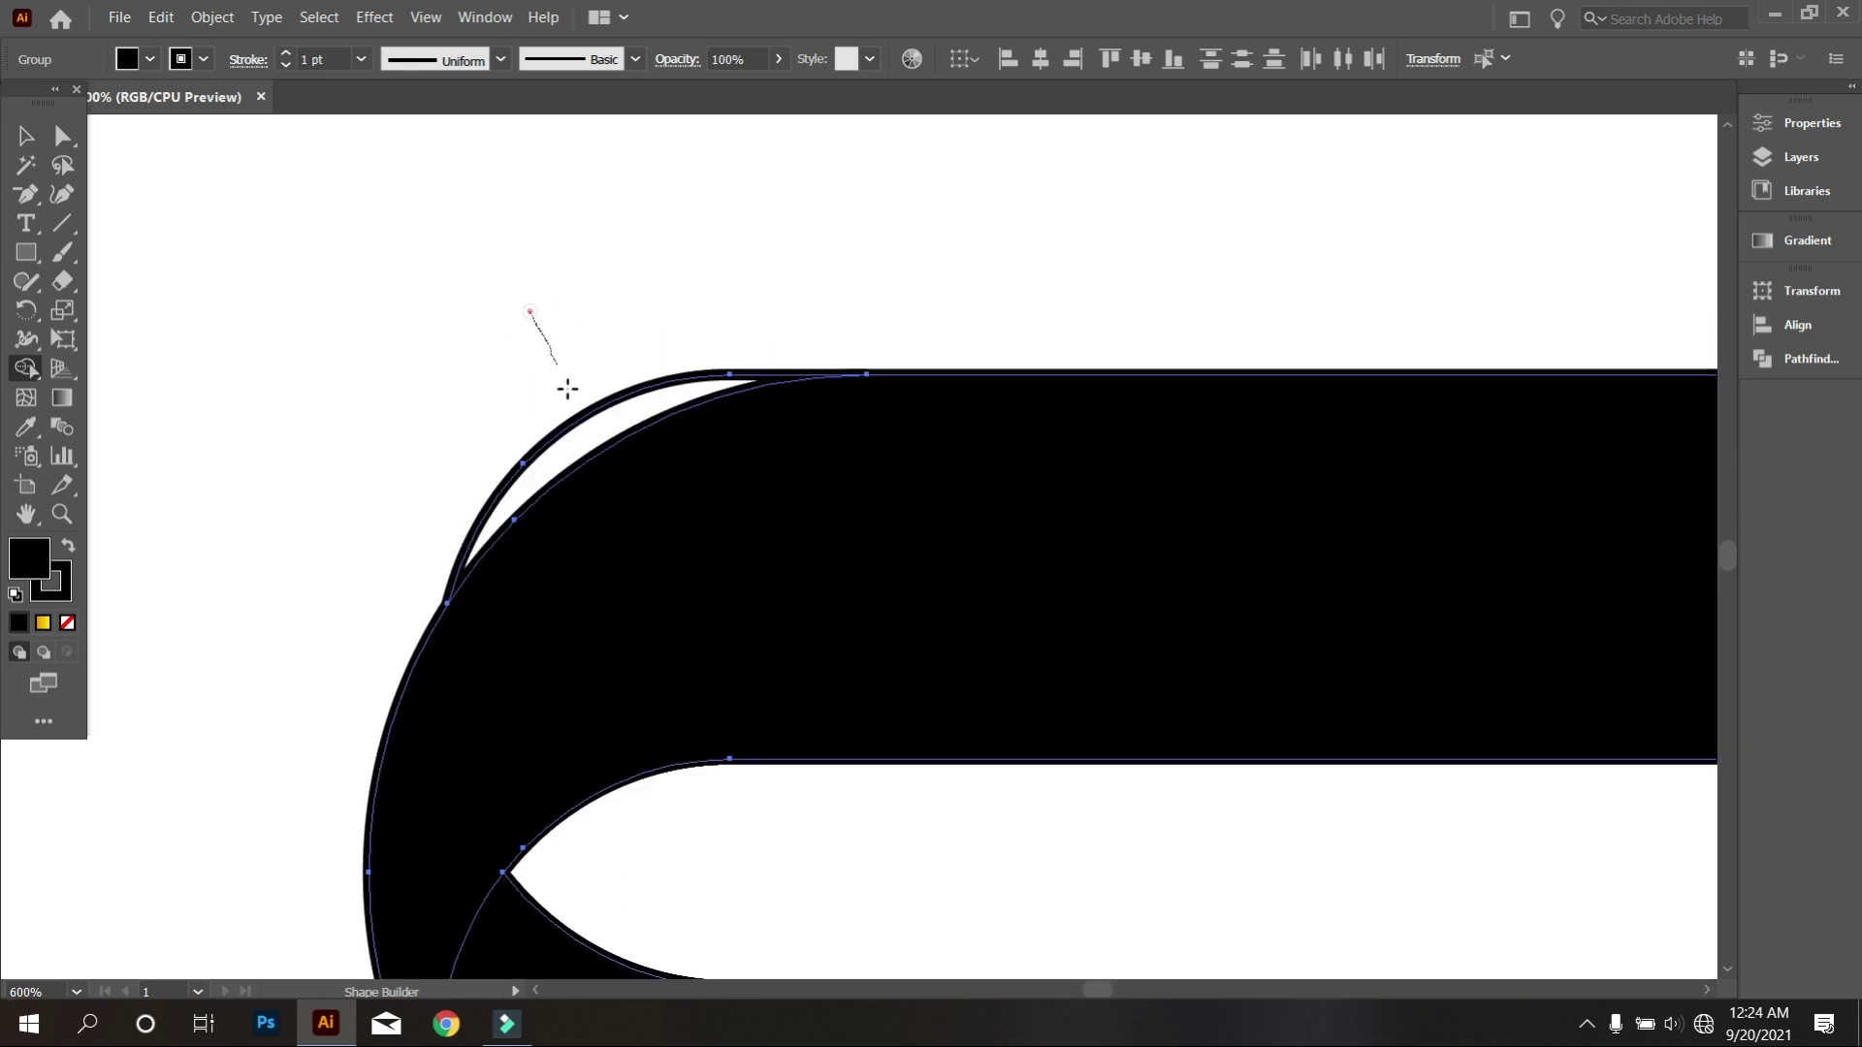
pyautogui.moveTo(567, 389); pyautogui.dragTo(569, 432)
pyautogui.scroll(-3, 570, 433)
pyautogui.scroll(3, 552, 750)
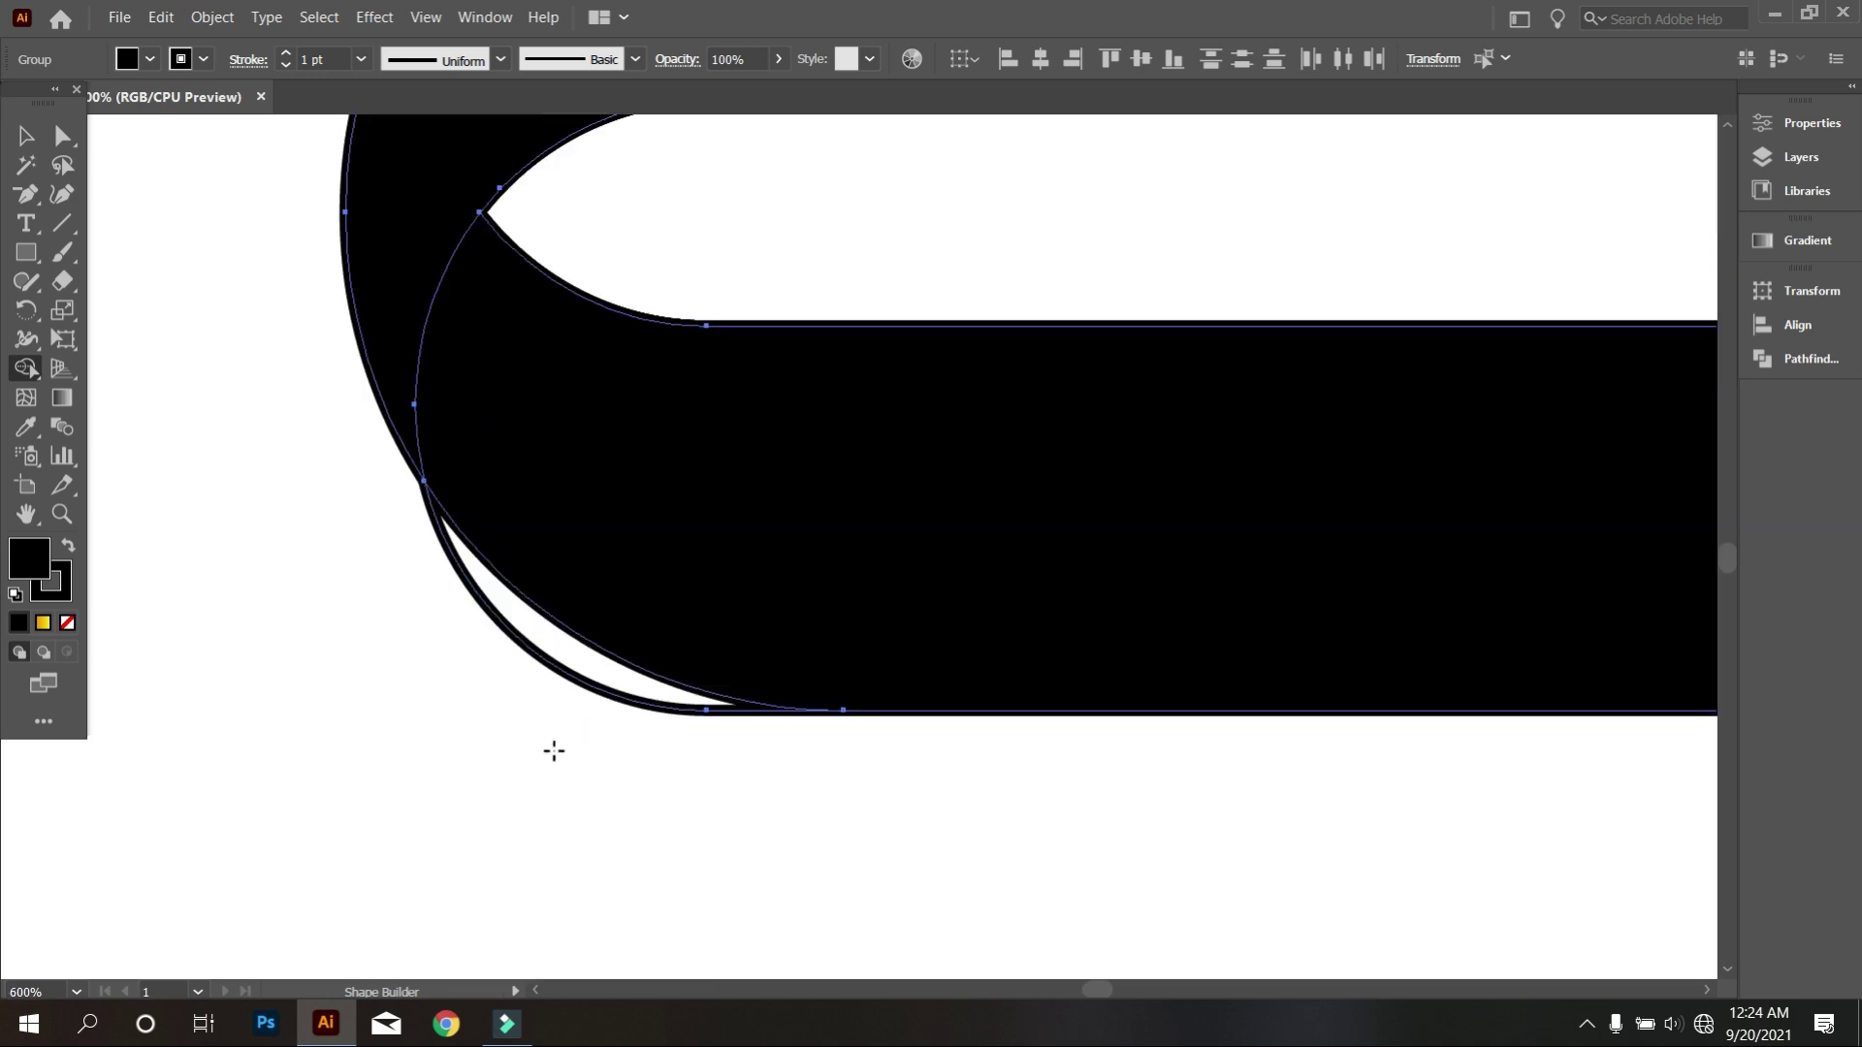
pyautogui.click(528, 669)
pyautogui.scroll(-3, 525, 669)
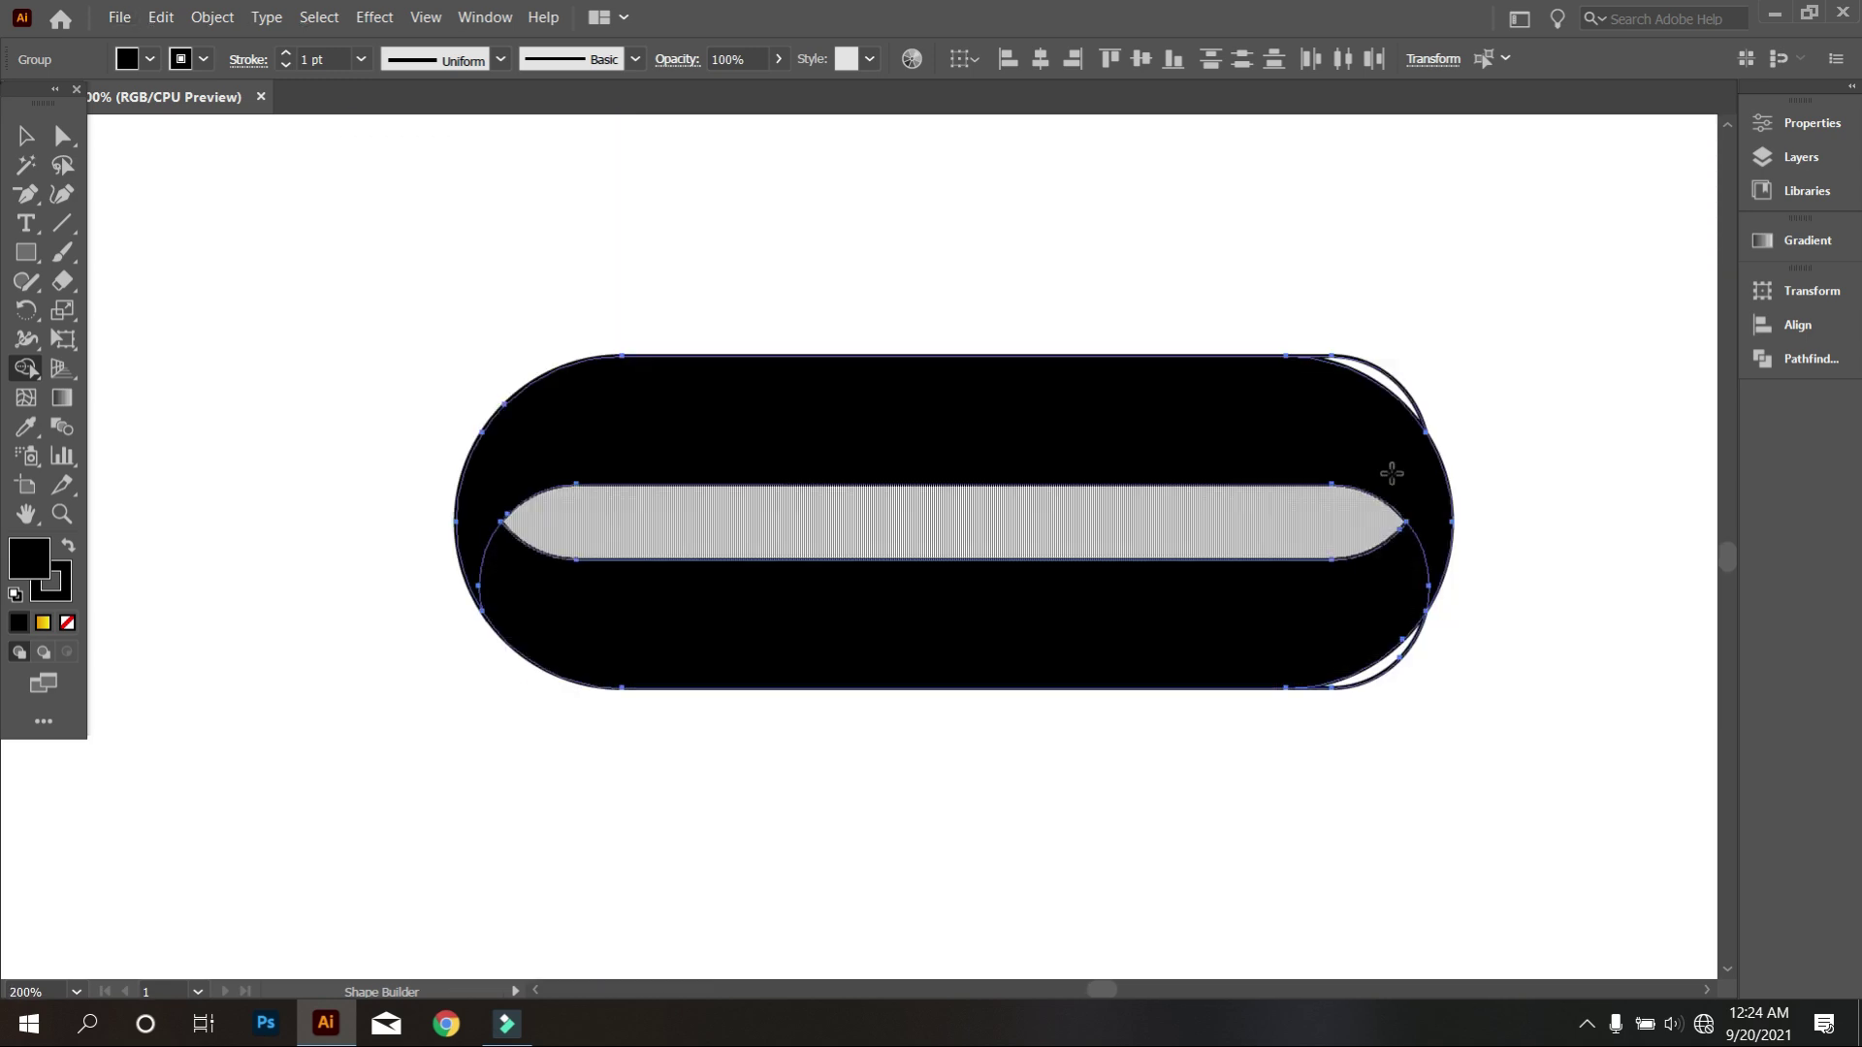
pyautogui.scroll(2, 1404, 344)
pyautogui.moveTo(1383, 386); pyautogui.dragTo(1361, 411)
pyautogui.scroll(-3, 1367, 427)
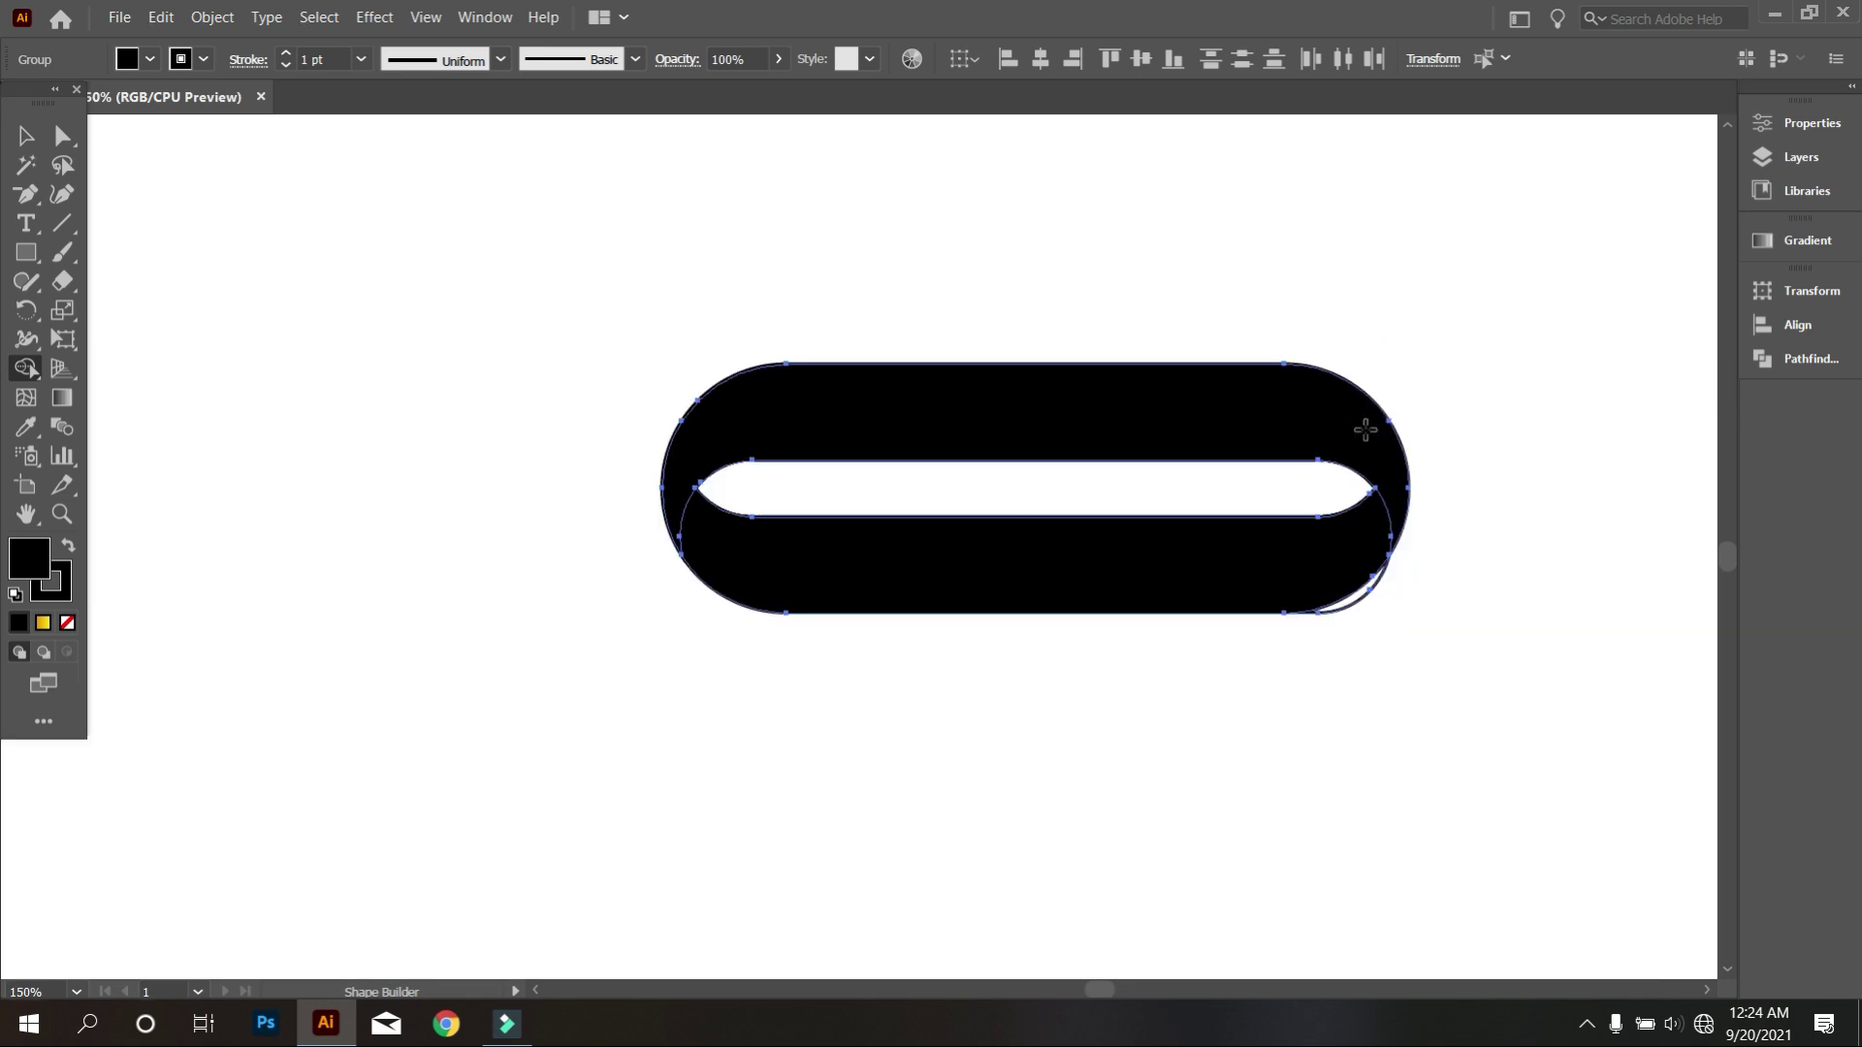
pyautogui.scroll(1, 1421, 549)
pyautogui.scroll(2, 1421, 547)
pyautogui.moveTo(1387, 600); pyautogui.dragTo(1289, 539)
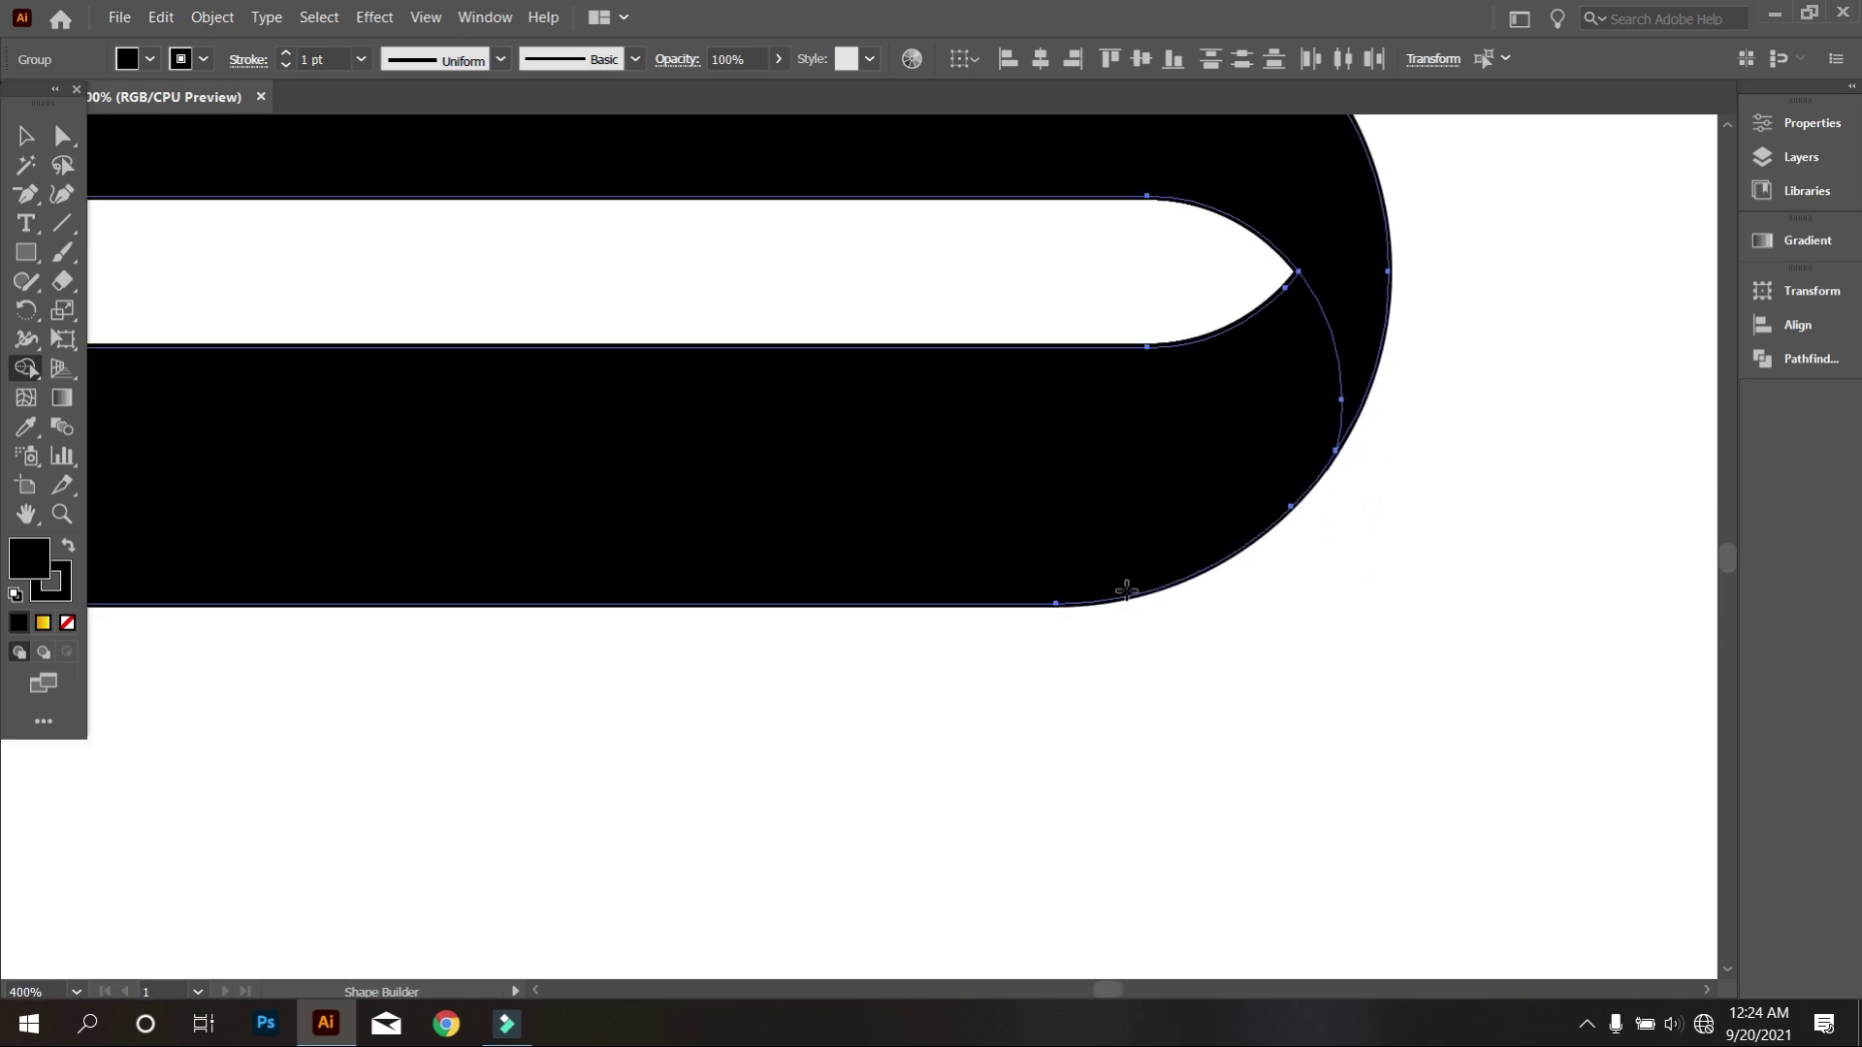
pyautogui.scroll(-4, 1237, 540)
pyautogui.click(27, 135)
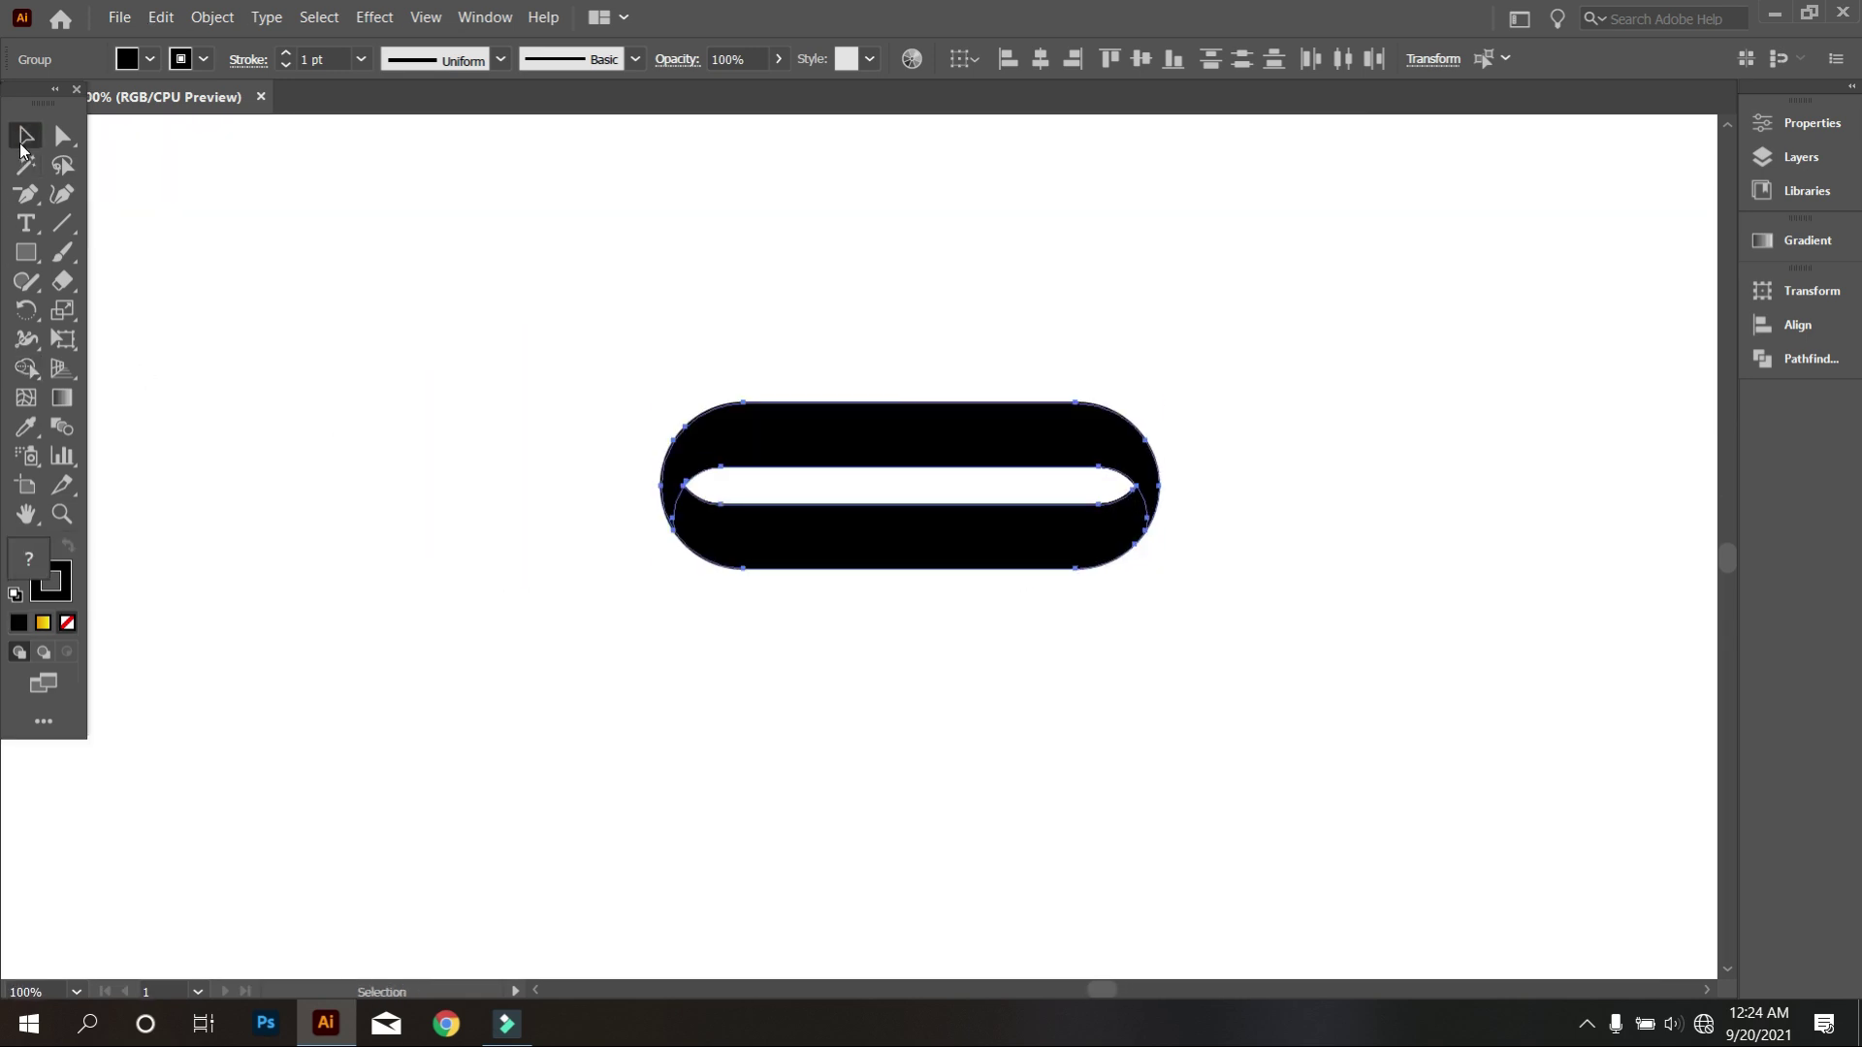
# Set the black ring's stroke to None.
pyautogui.moveTo(575, 250); pyautogui.dragTo(931, 611)
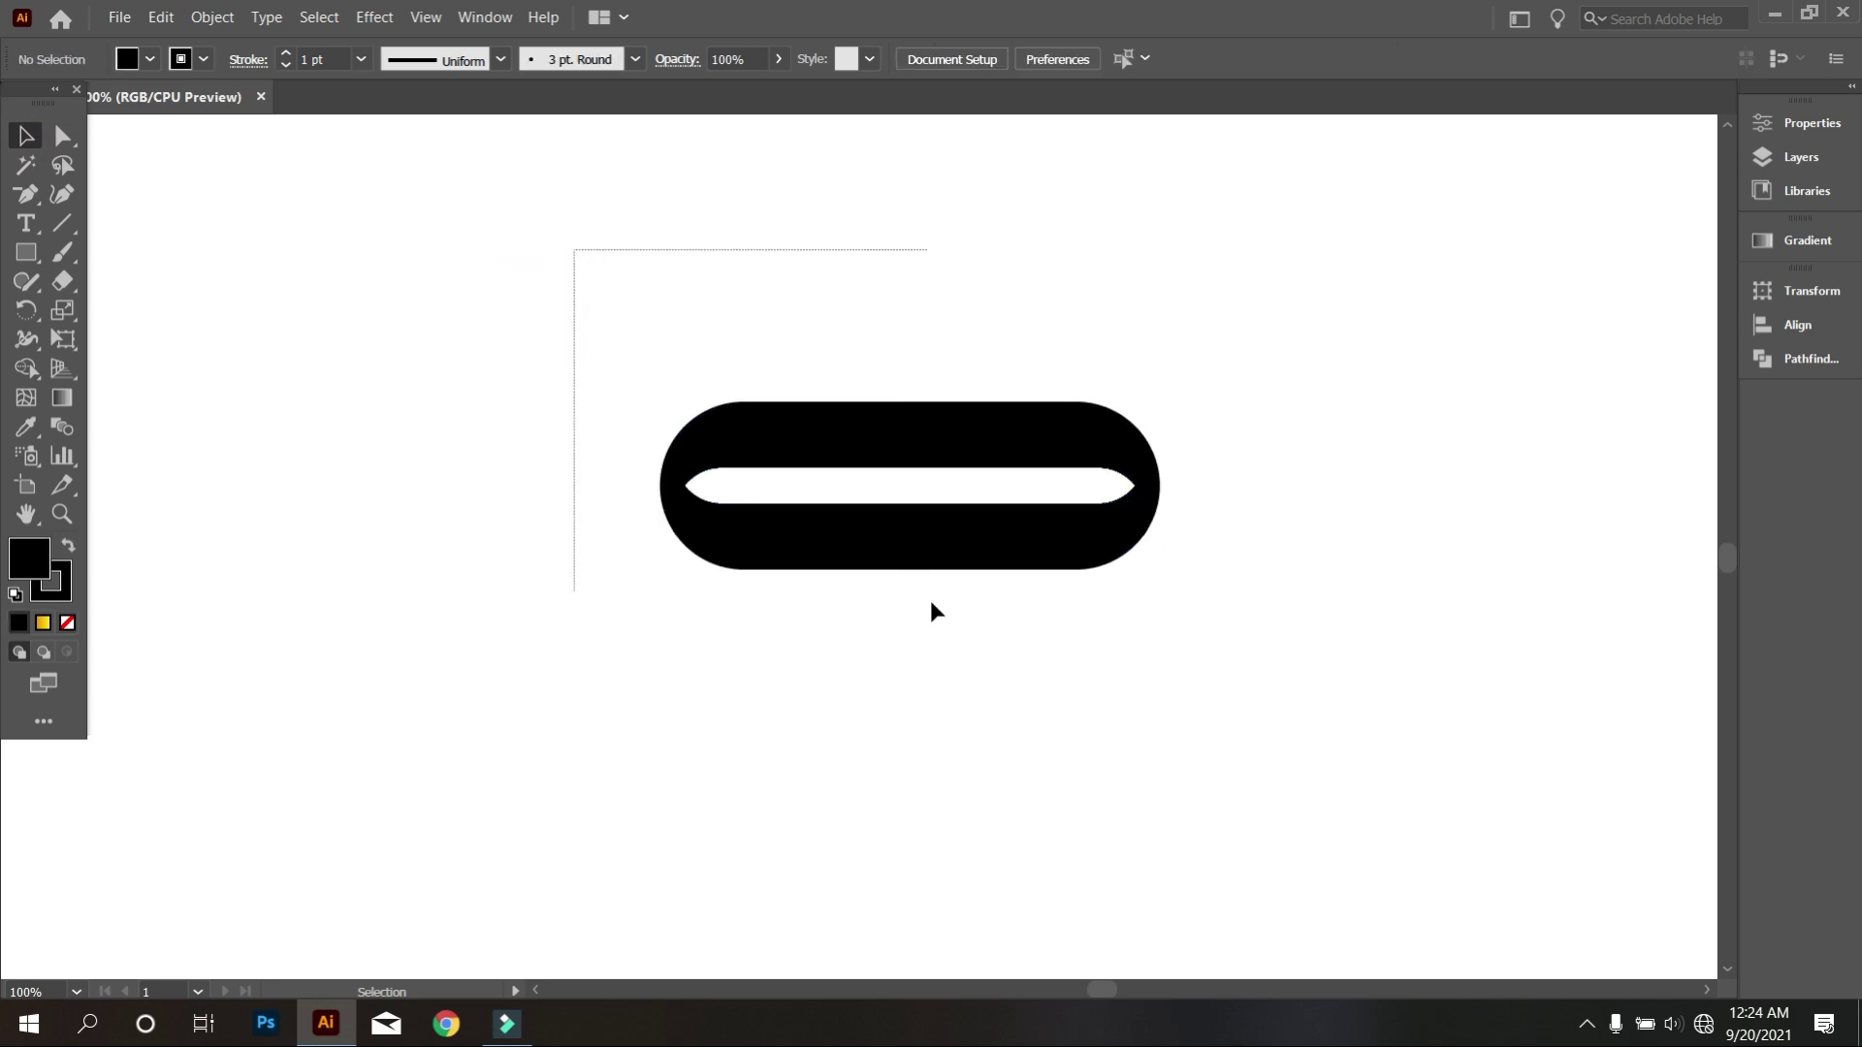
pyautogui.moveTo(1044, 744); pyautogui.dragTo(1046, 746)
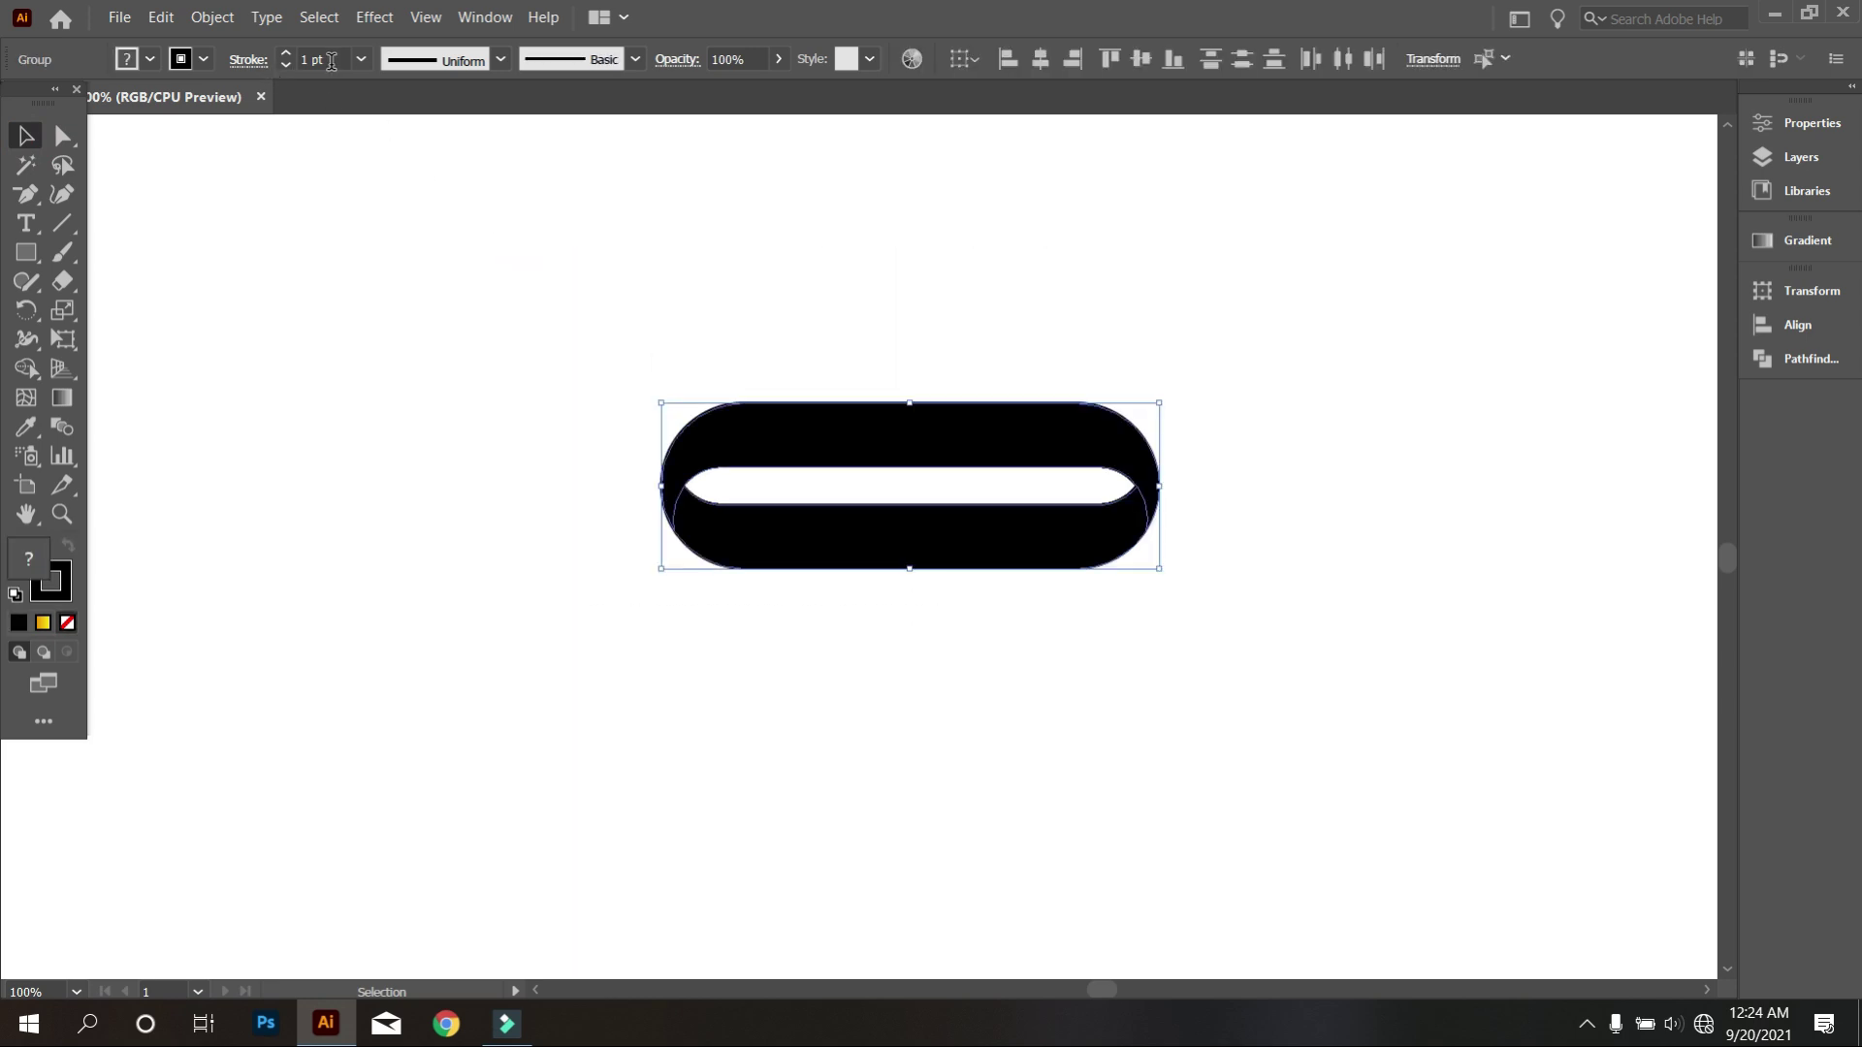
pyautogui.click(201, 59)
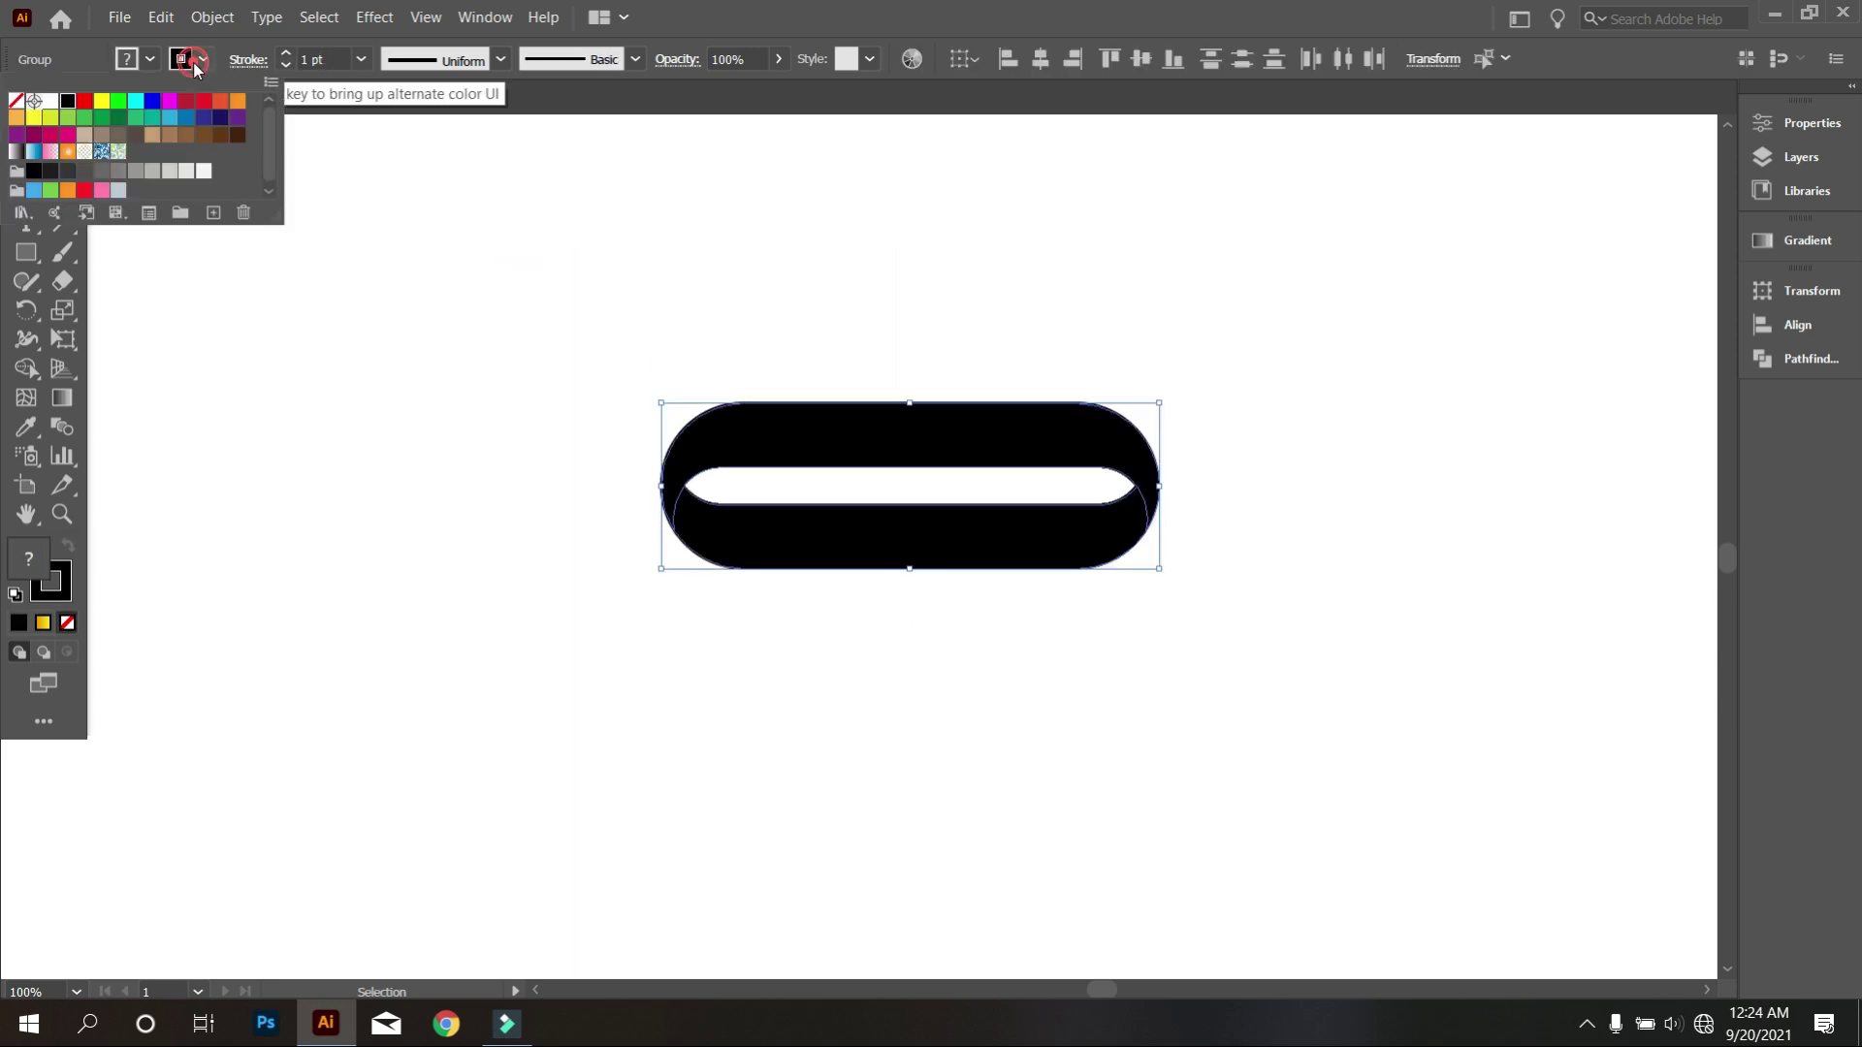
pyautogui.click(17, 100)
pyautogui.click(321, 422)
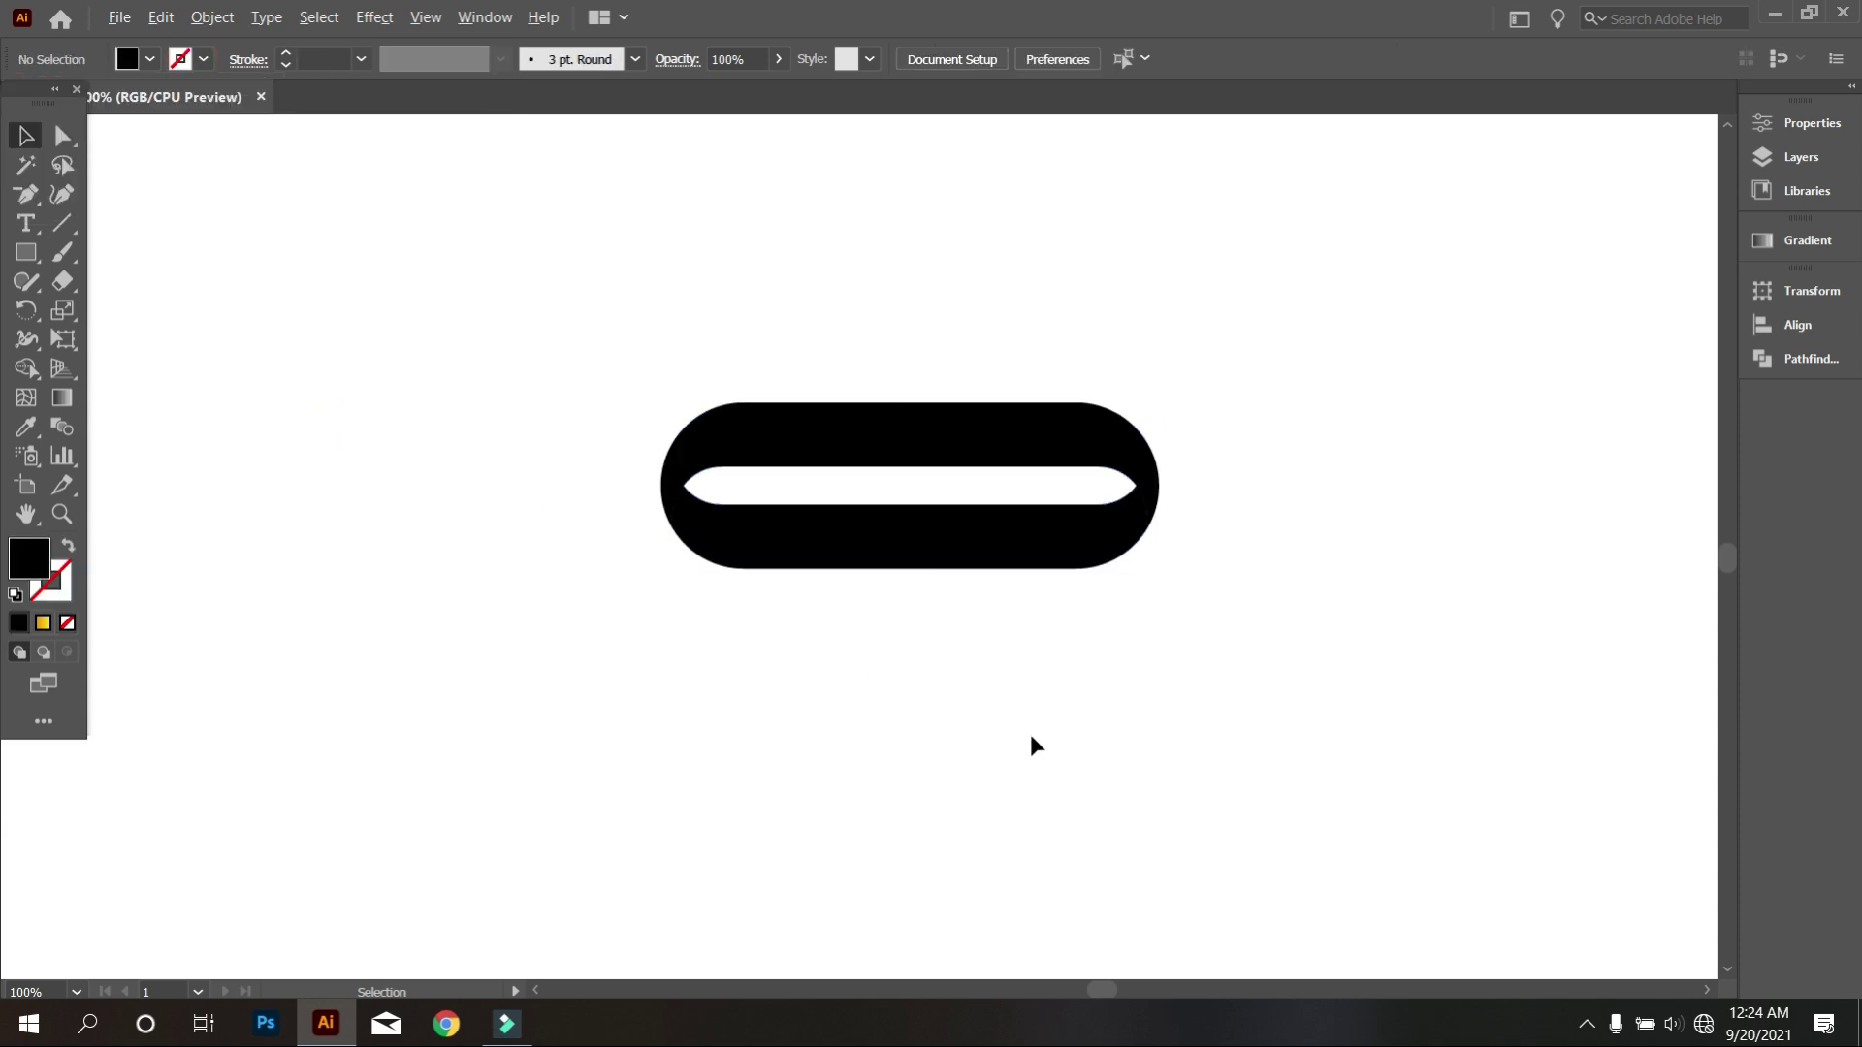
pyautogui.scroll(-1, 1030, 745)
# Move the black ring to a new spot on the artboard.
pyautogui.click(1124, 707)
pyautogui.click(1039, 615)
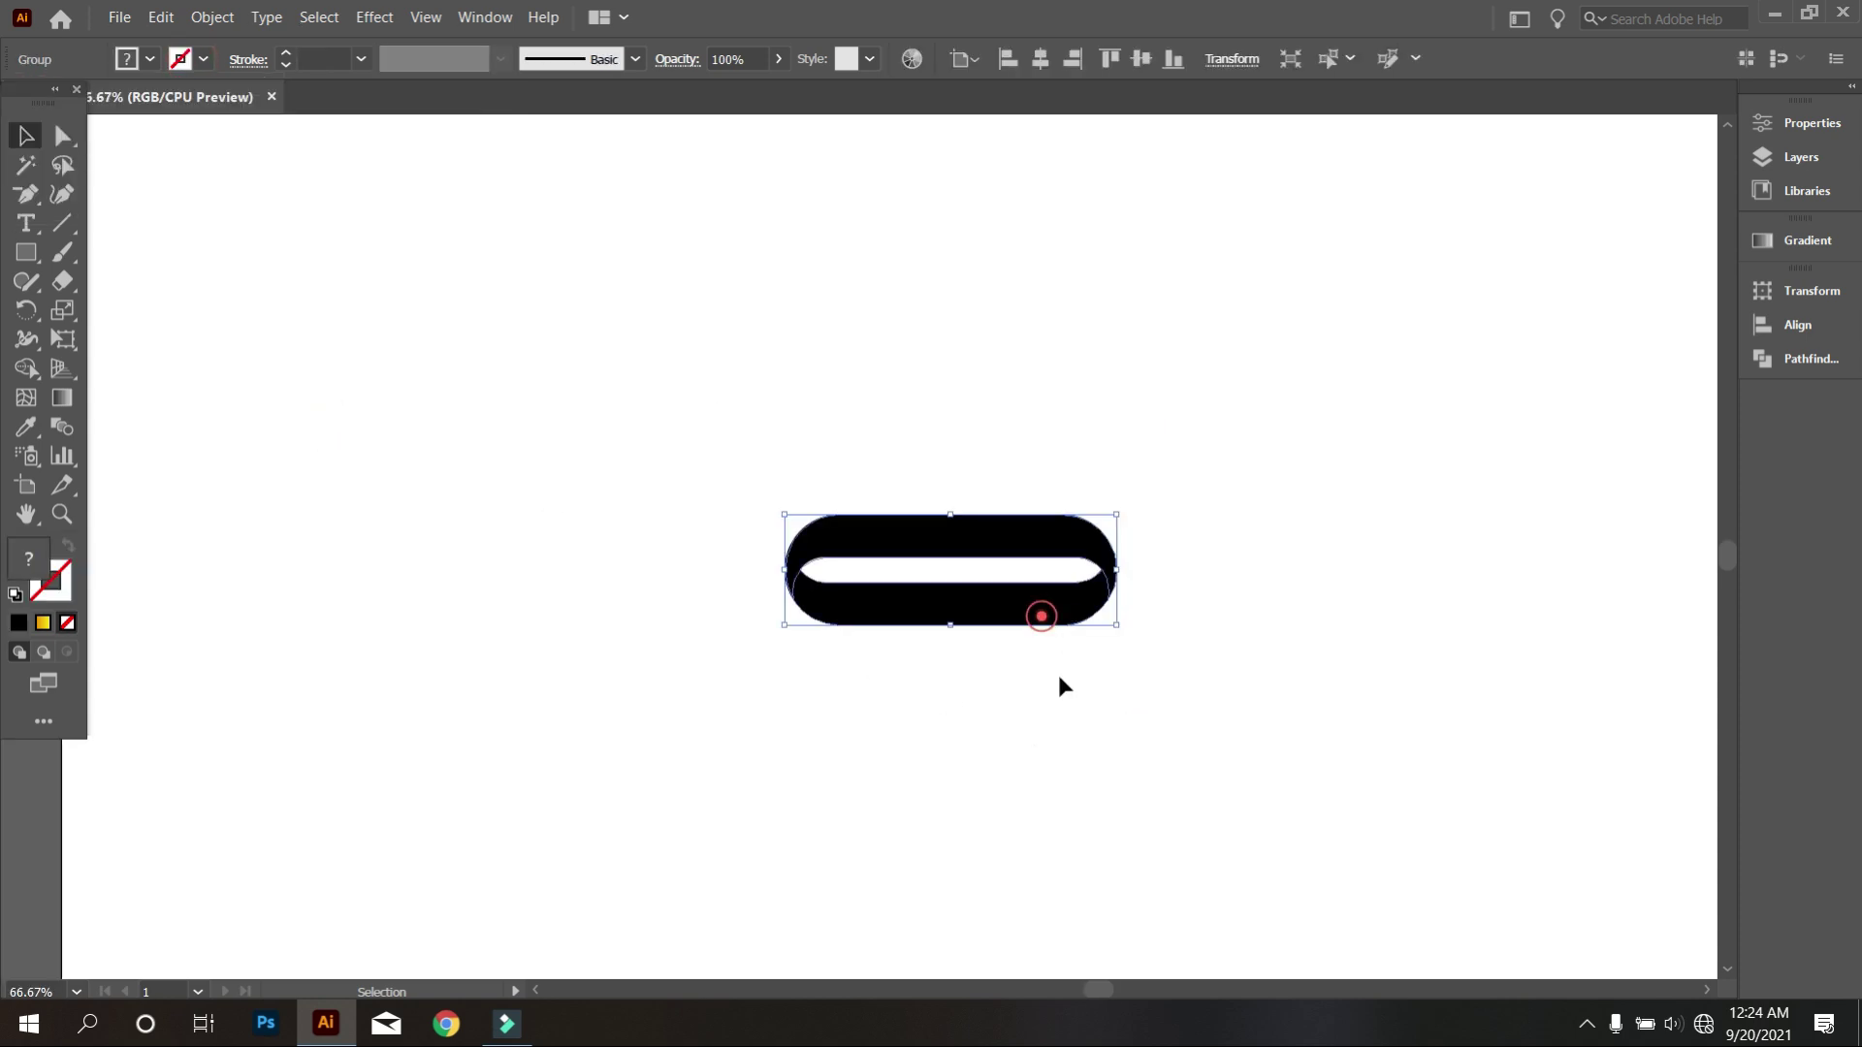
pyautogui.click(1073, 733)
pyautogui.click(914, 532)
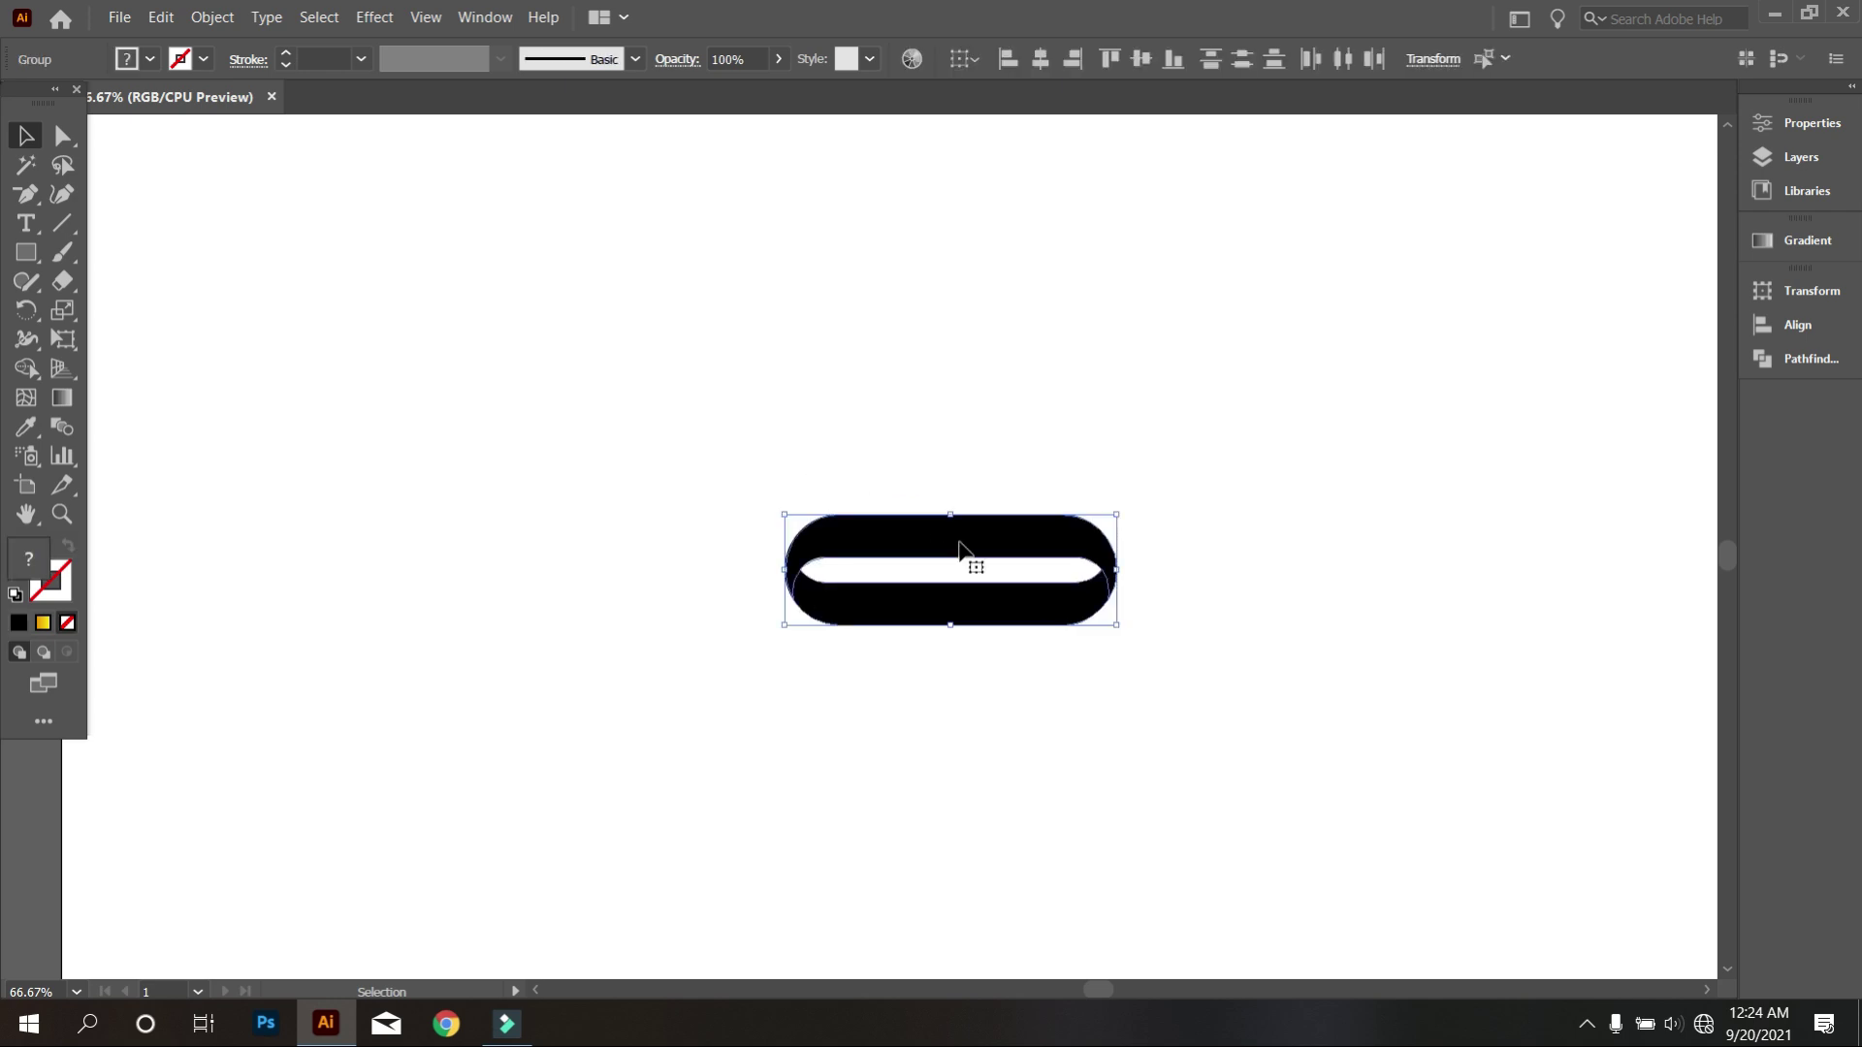
pyautogui.moveTo(960, 549); pyautogui.dragTo(778, 438)
pyautogui.click(1091, 593)
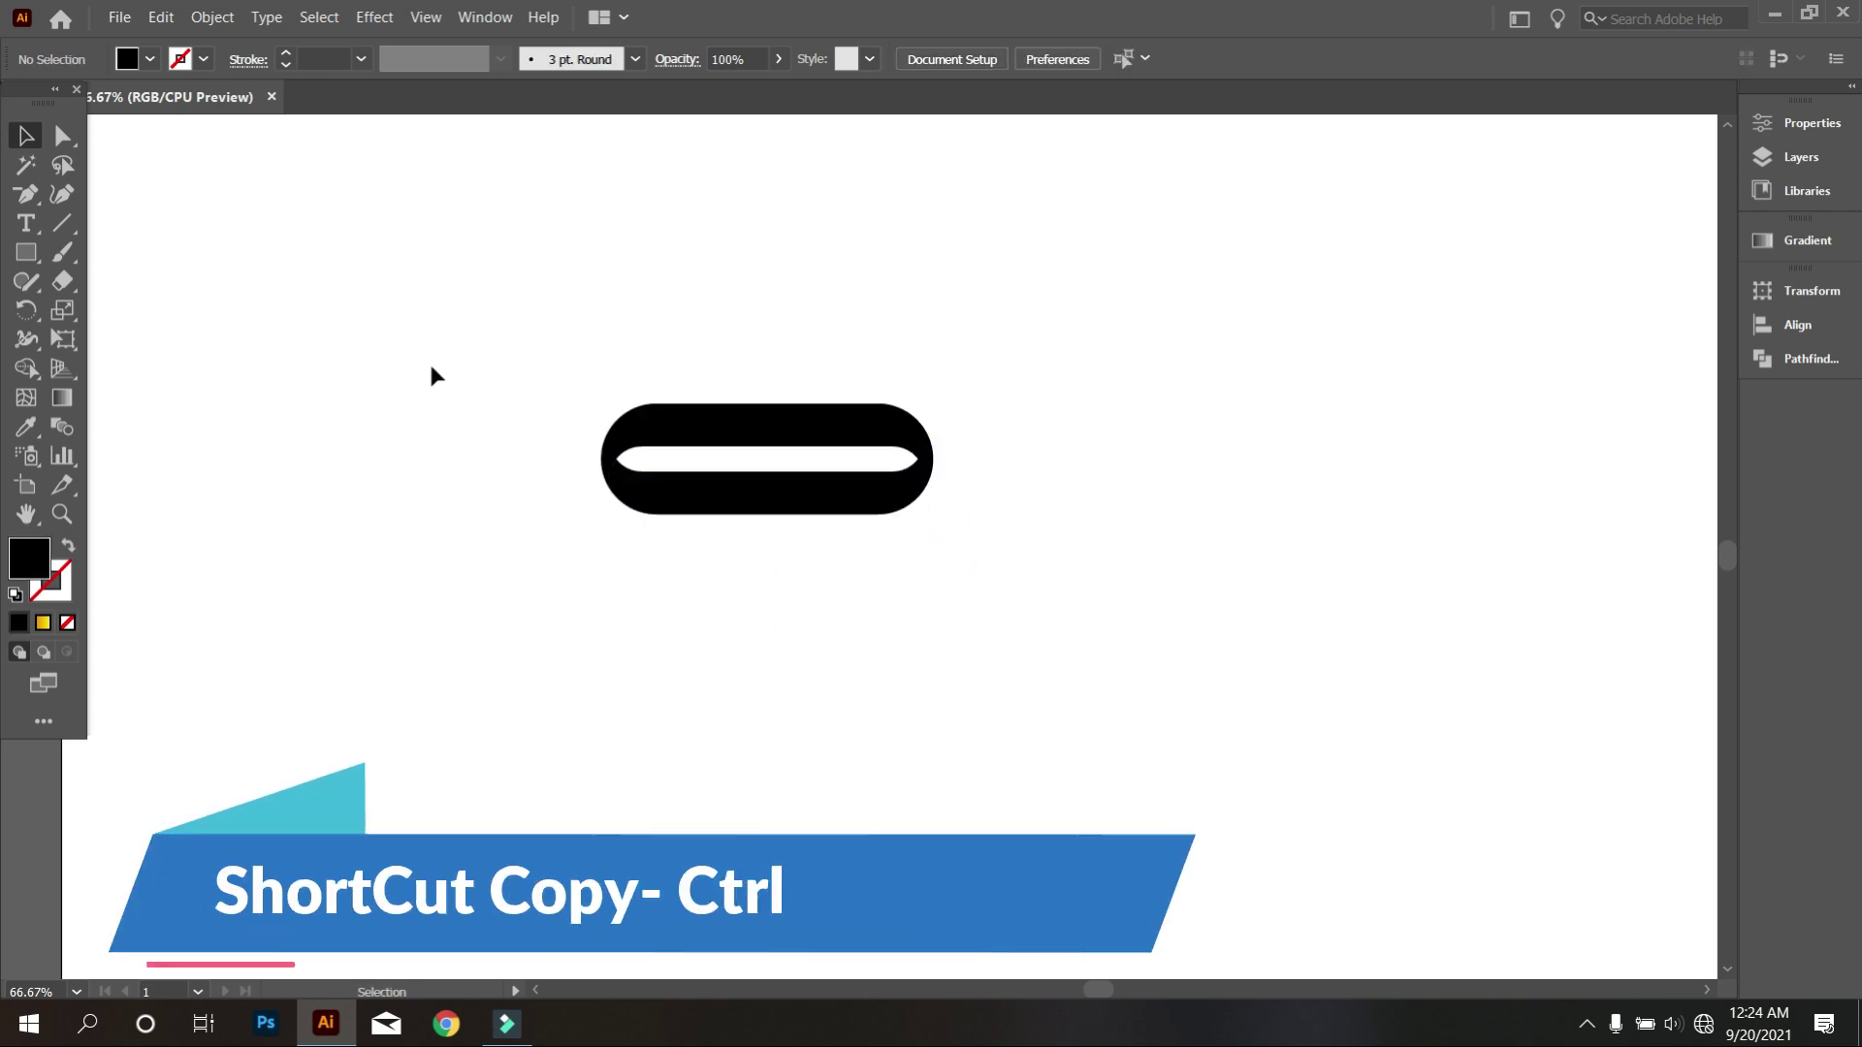
# Copy the oval ring and paste a duplicate in place.
pyautogui.moveTo(422, 312); pyautogui.dragTo(917, 626)
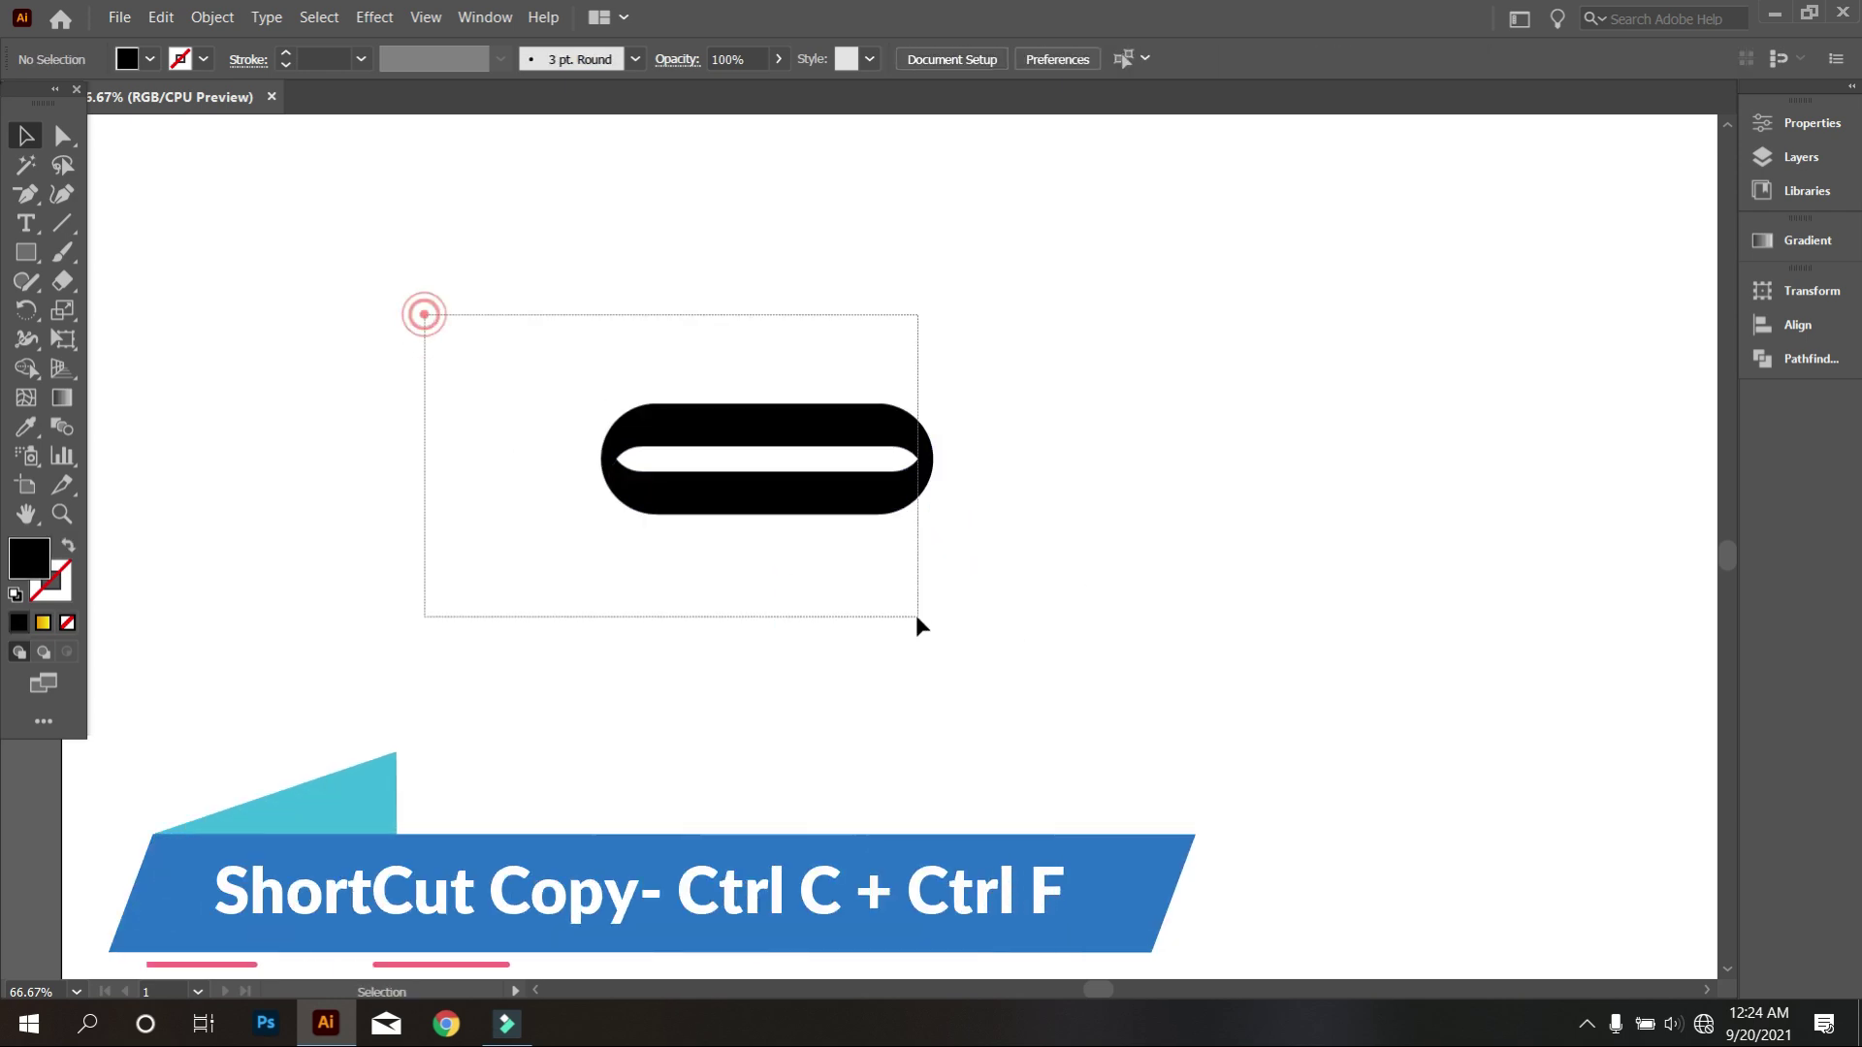
pyautogui.click(160, 17)
pyautogui.click(211, 123)
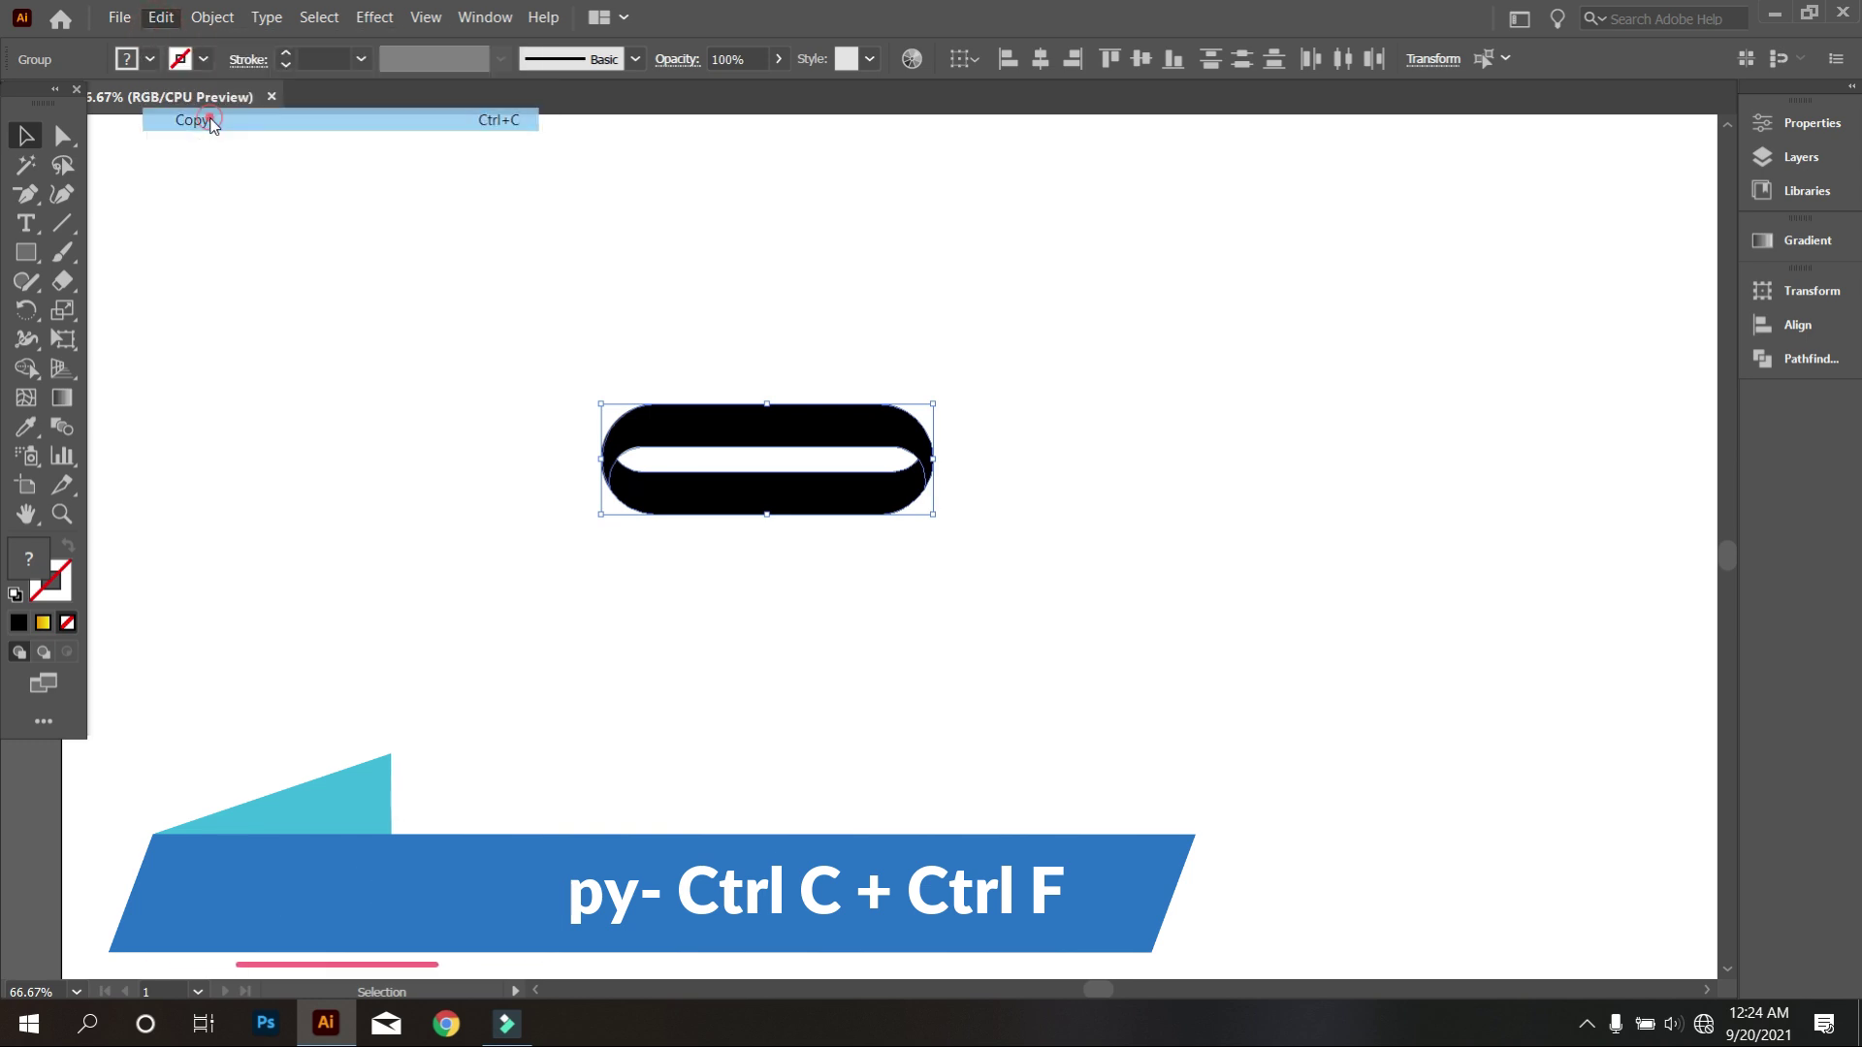
pyautogui.click(160, 16)
pyautogui.click(231, 212)
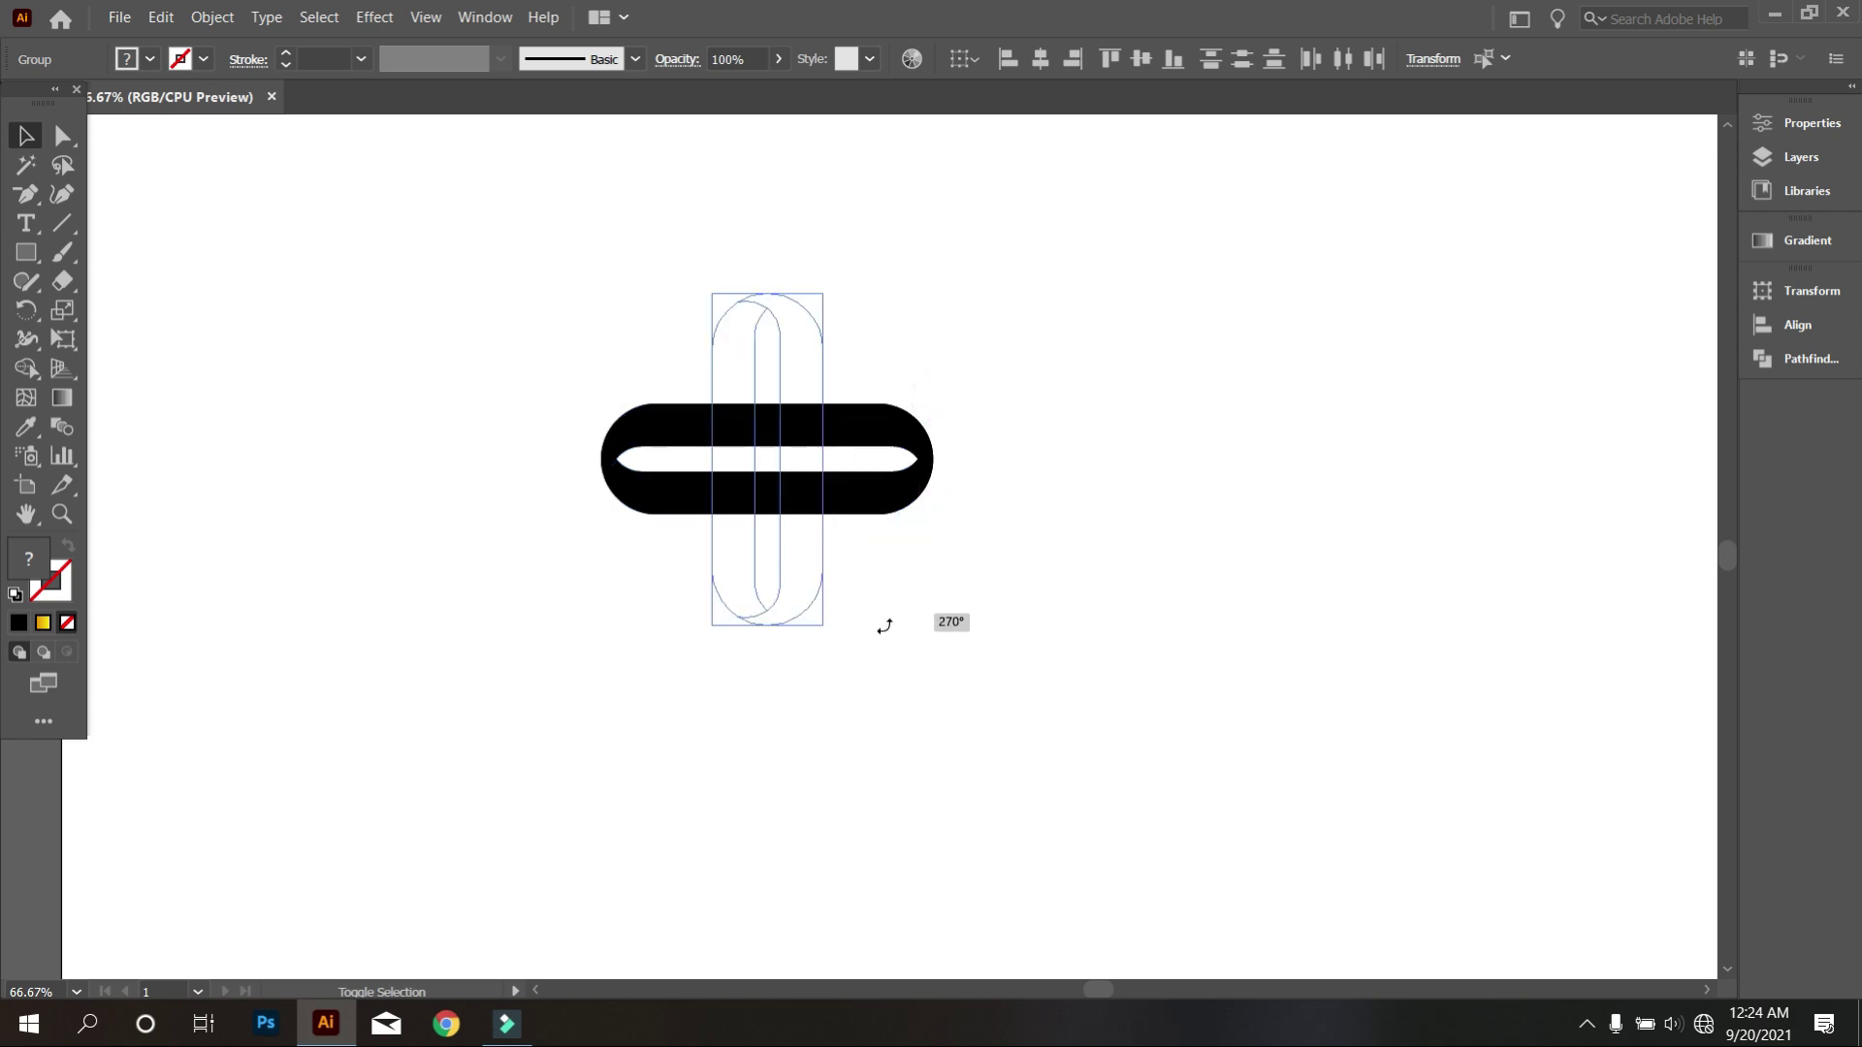
# Rotate the copy 90° to stand upright and nudge it downward.
pyautogui.moveTo(883, 626); pyautogui.dragTo(903, 640)
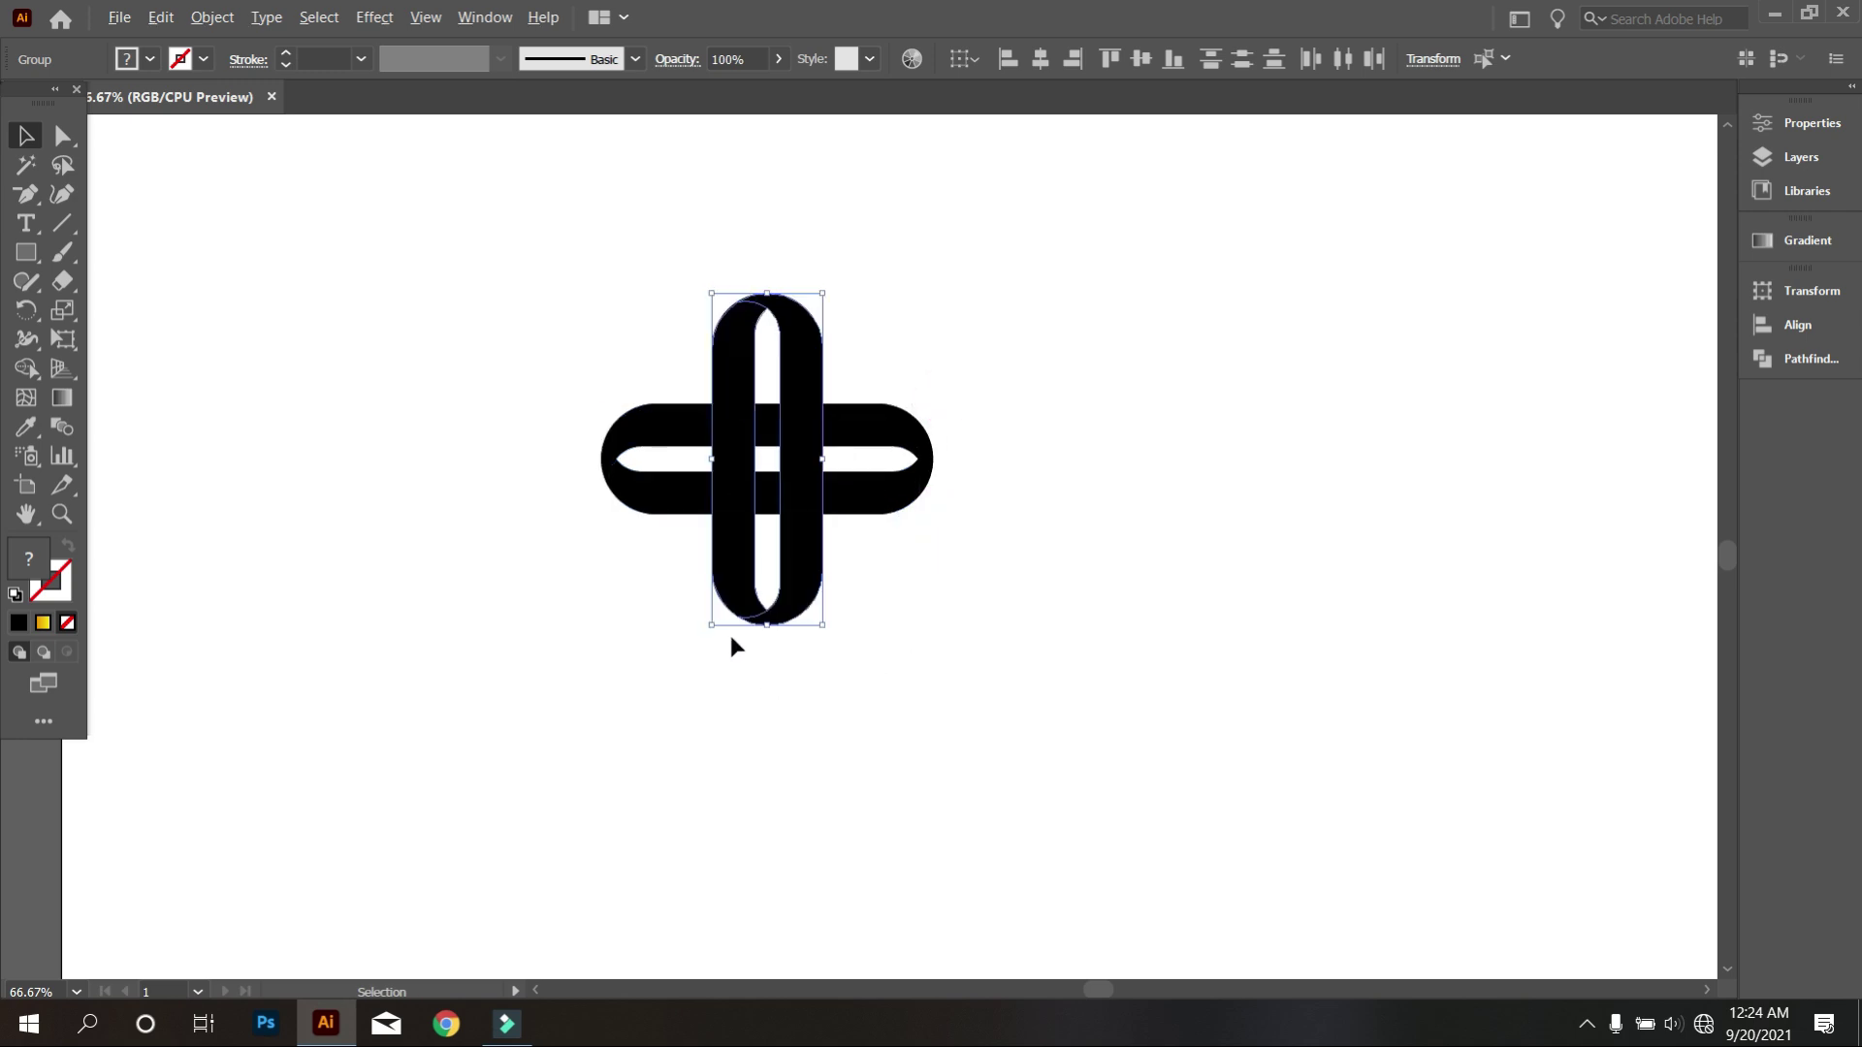
pyautogui.scroll(1, 730, 635)
pyautogui.scroll(2, 873, 502)
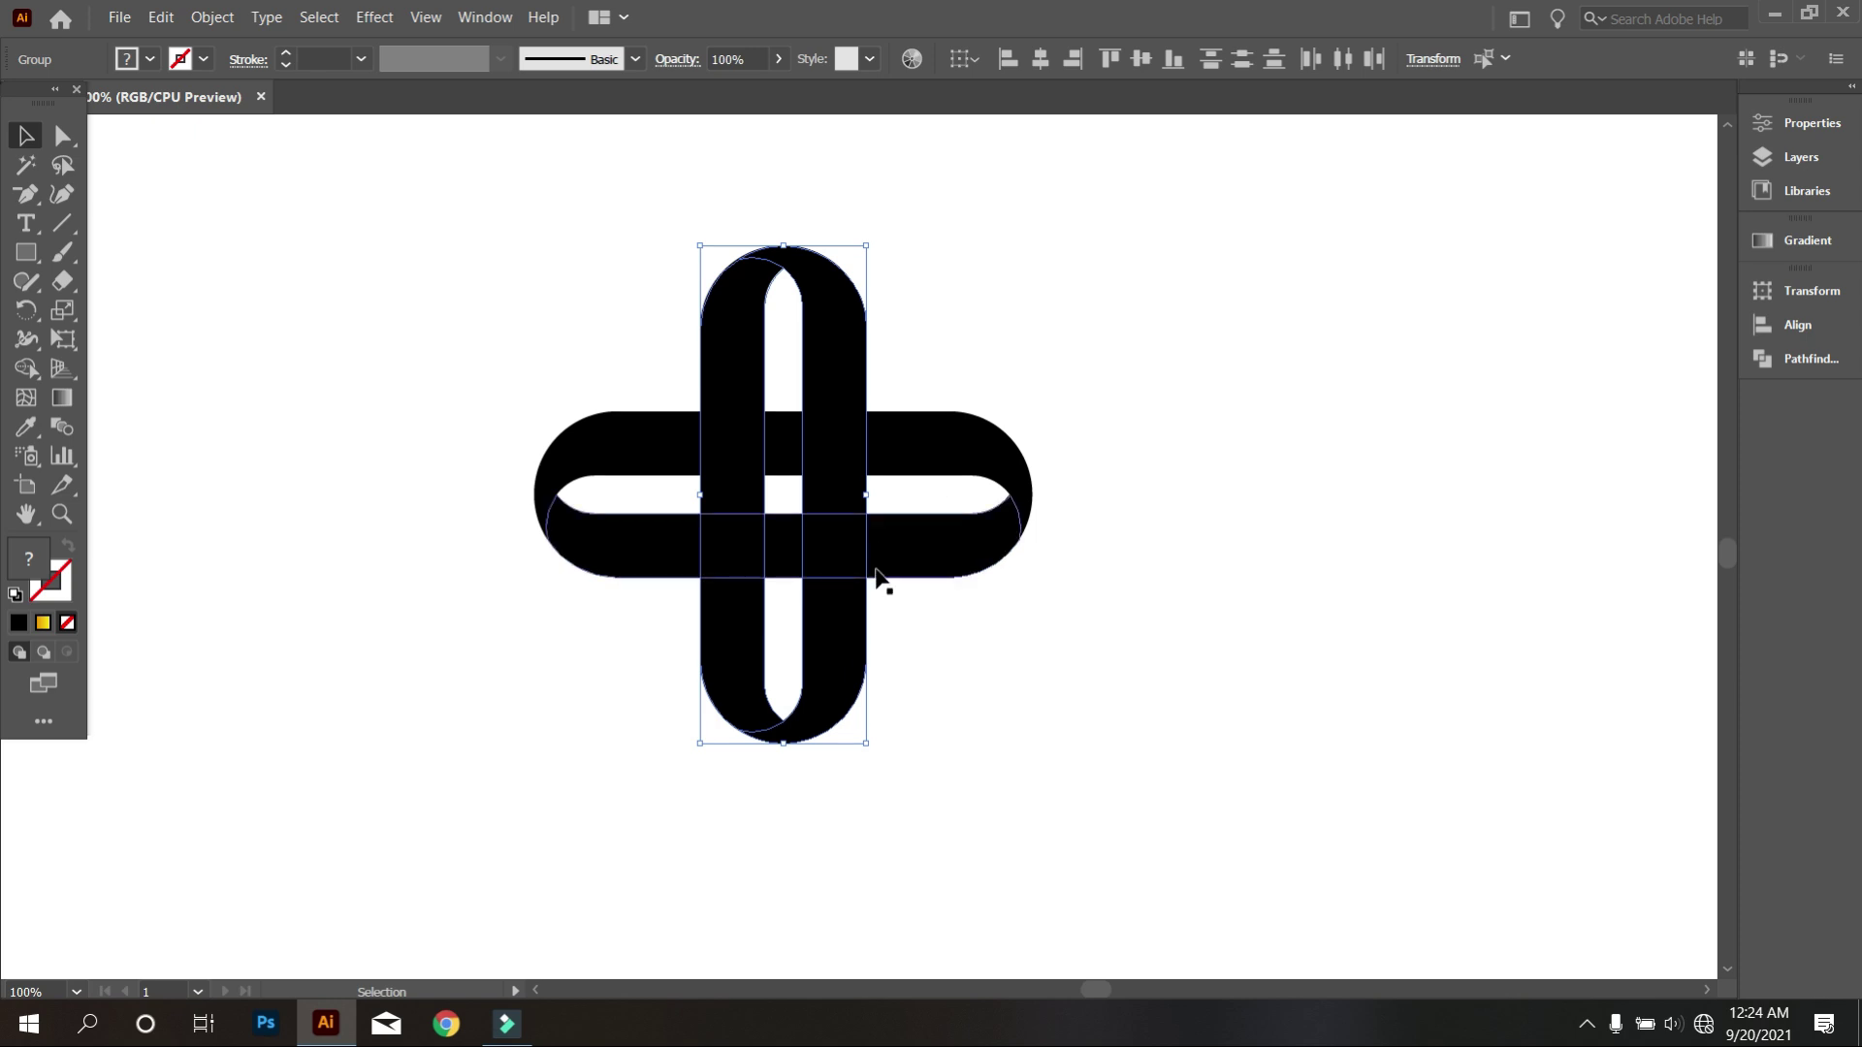
pyautogui.hotkey('shift', 'Down')
pyautogui.hotkey('shift', 'Down')
pyautogui.hotkey('shift', 'Down')
pyautogui.hotkey('shift', 'Down')
pyautogui.hotkey('shift', 'Down')
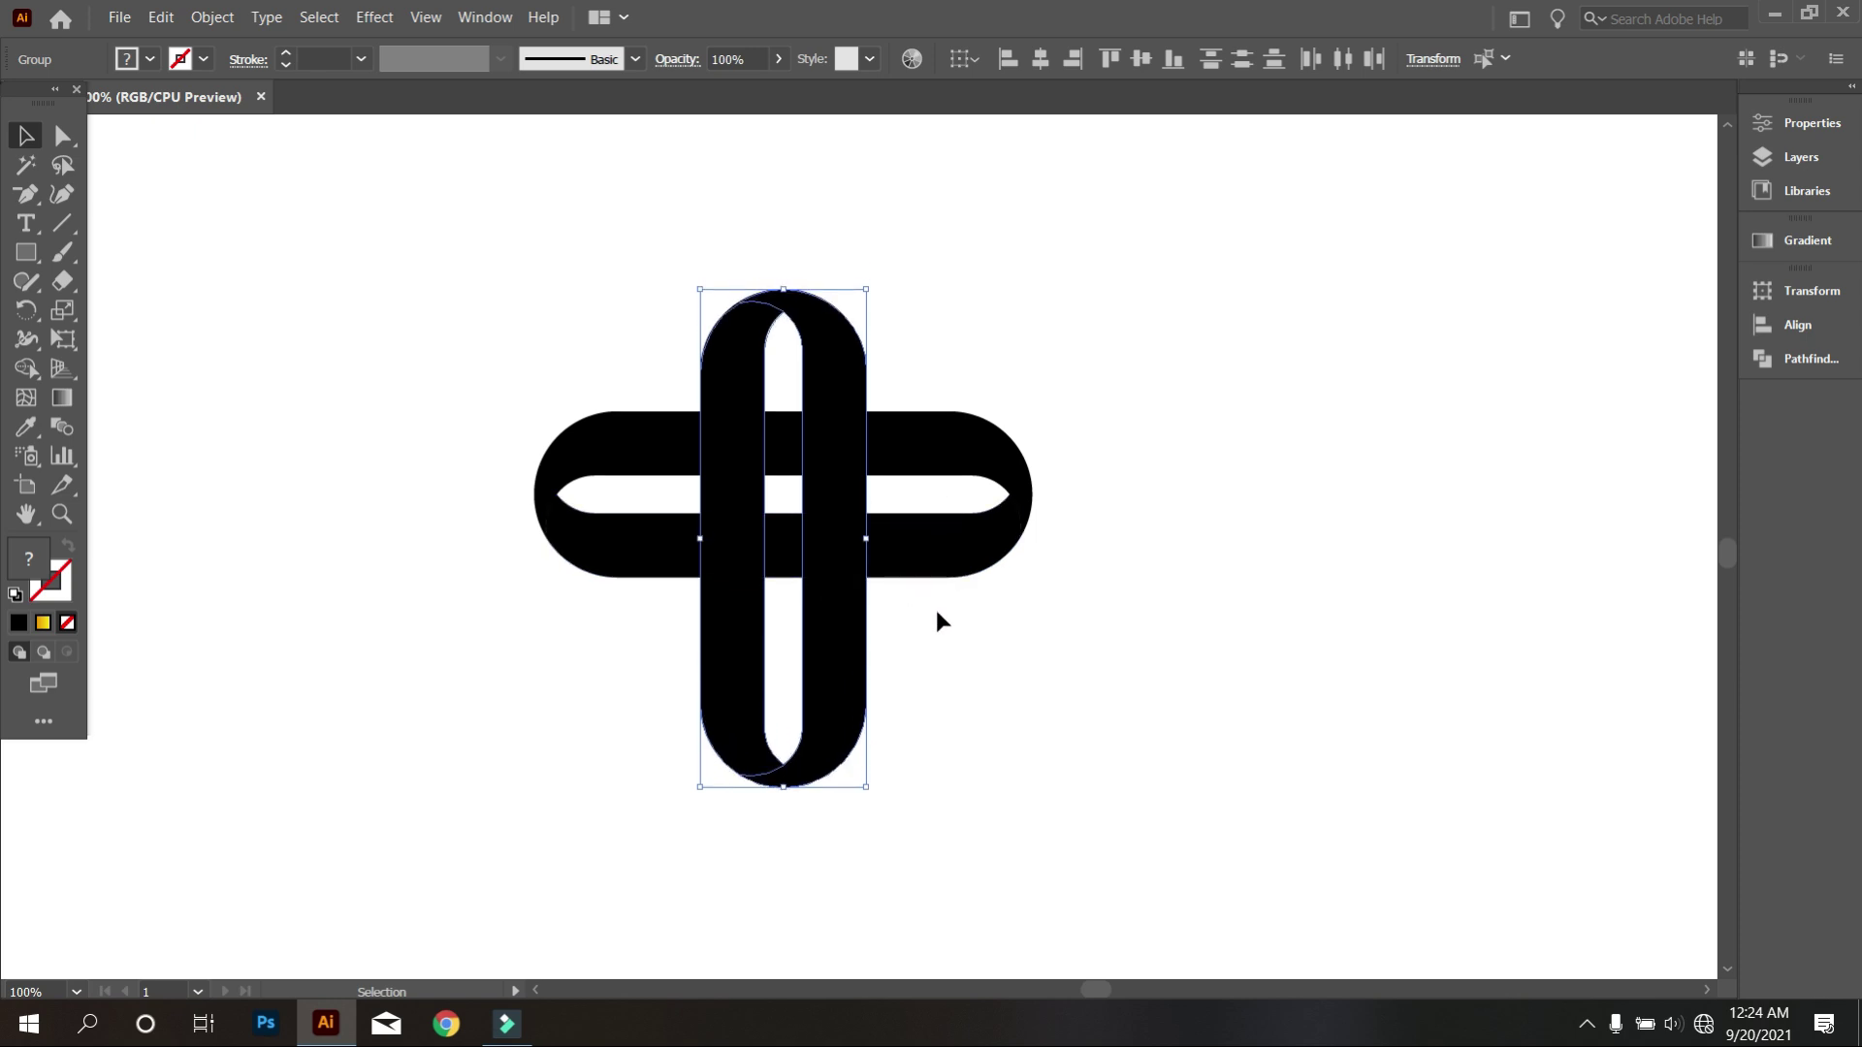
pyautogui.hotkey('shift', 'Down')
pyautogui.hotkey('shift', 'Down')
pyautogui.hotkey('shift', 'Down')
pyautogui.hotkey('shift', 'Down')
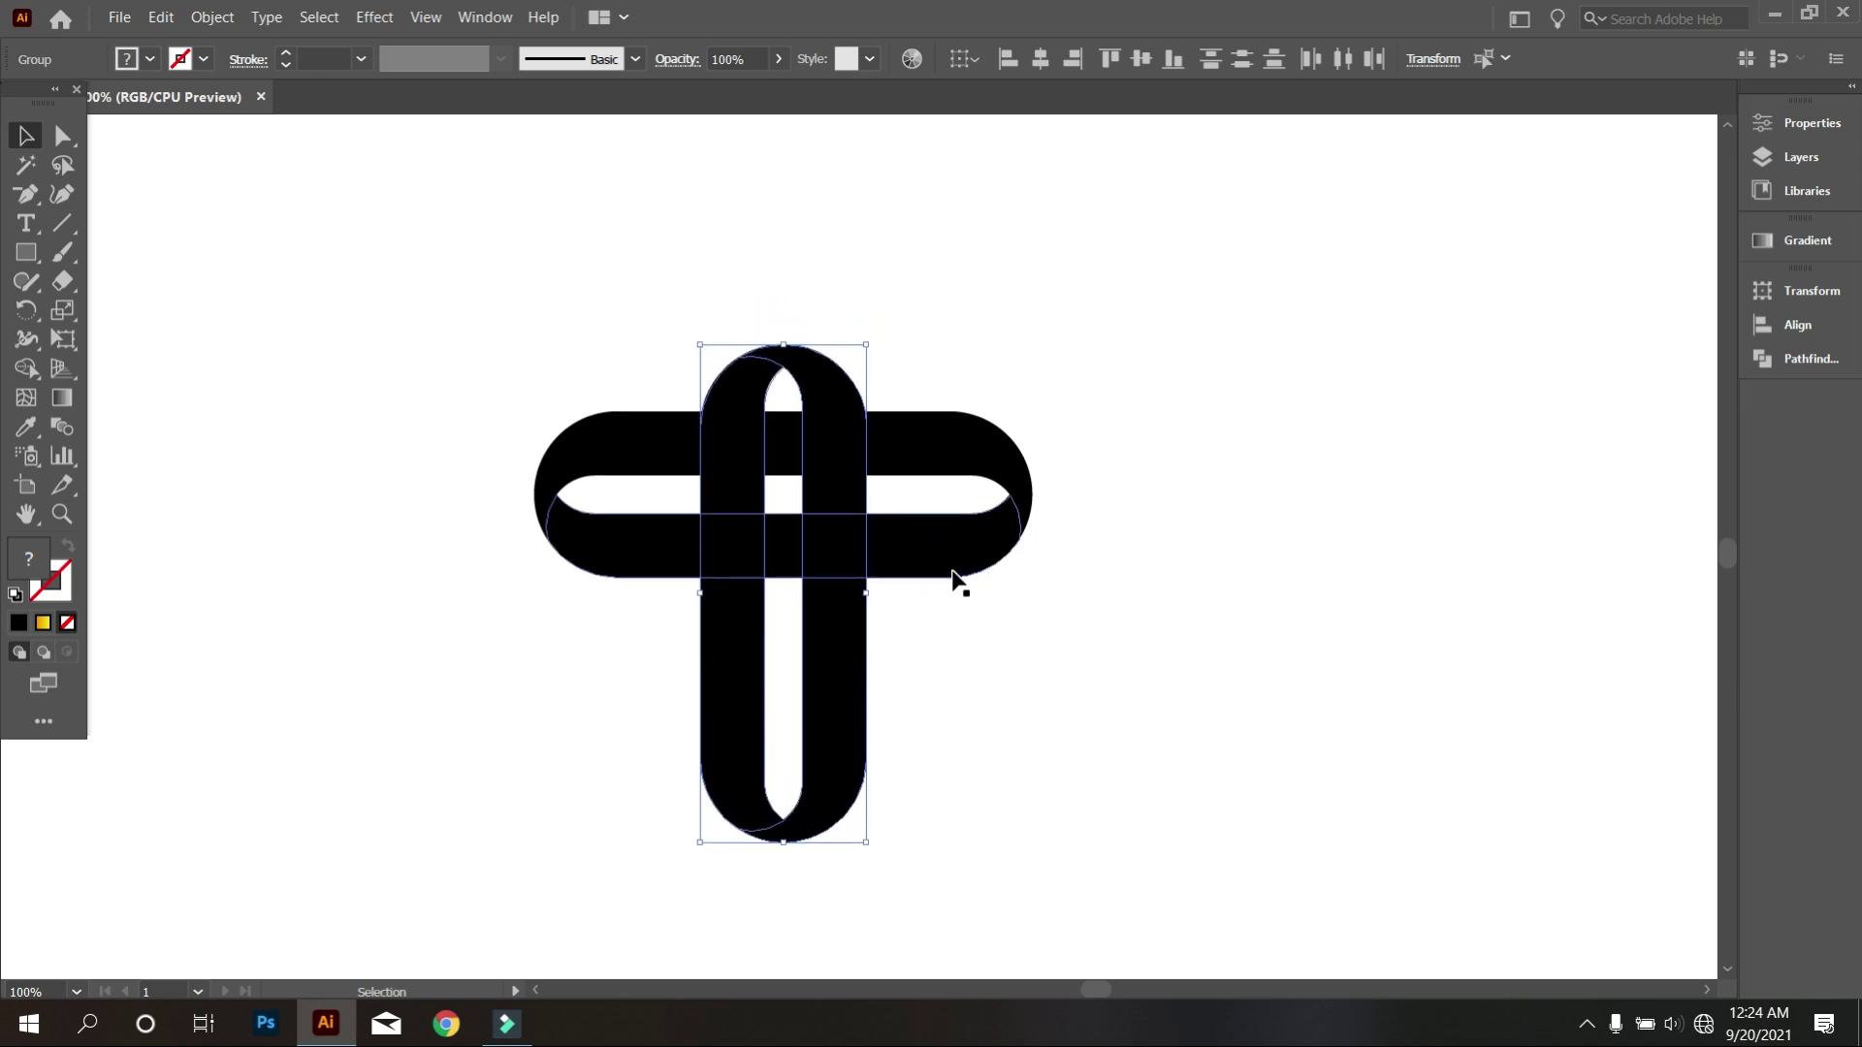
pyautogui.hotkey('shift', 'Down')
pyautogui.hotkey('shift', 'Down')
pyautogui.hotkey('shift', 'Down')
pyautogui.press('Down')
pyautogui.press('Down')
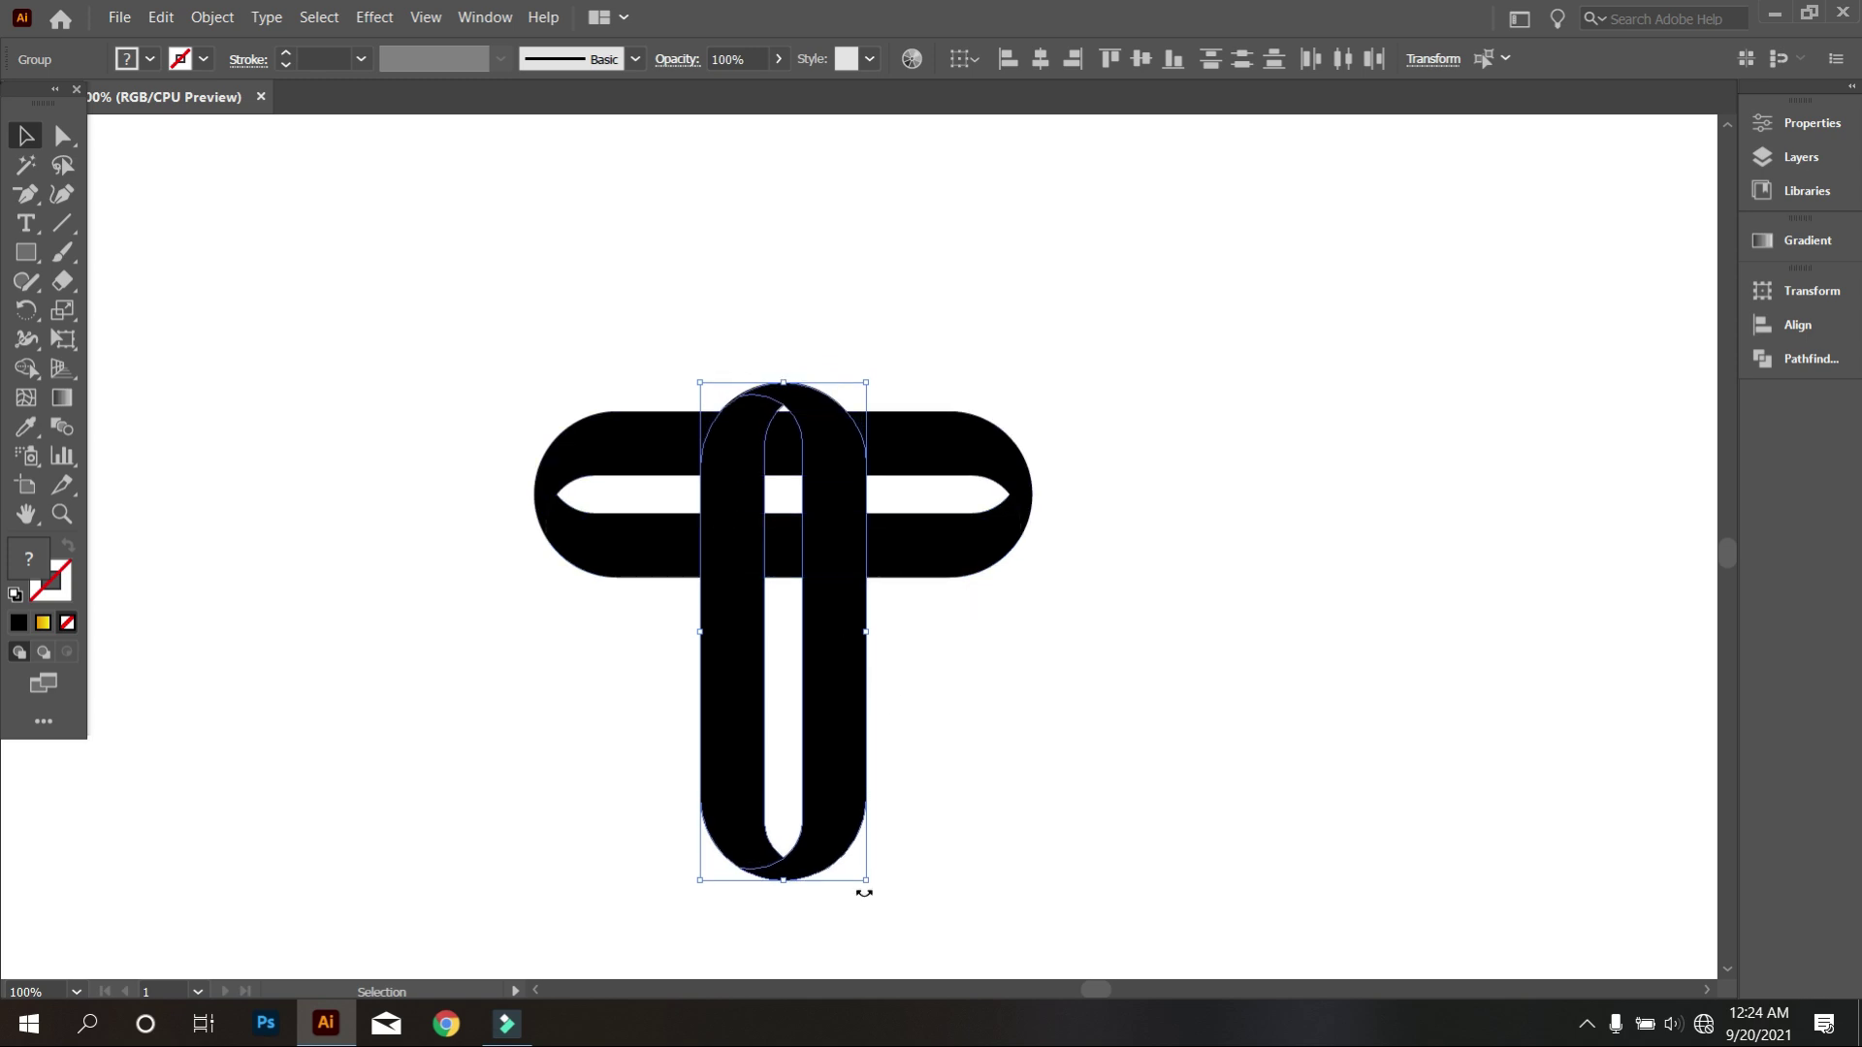
# Turn the vertical ring 180° and fine-tune its height to complete the T.
pyautogui.moveTo(862, 890); pyautogui.dragTo(729, 347)
pyautogui.press('Up')
pyautogui.press('Up')
pyautogui.press('Up')
pyautogui.press('Up')
pyautogui.press('Up')
pyautogui.press('Up')
pyautogui.press('Up')
pyautogui.press('Up')
pyautogui.press('Up')
pyautogui.press('Up')
pyautogui.press('Up')
pyautogui.press('Up')
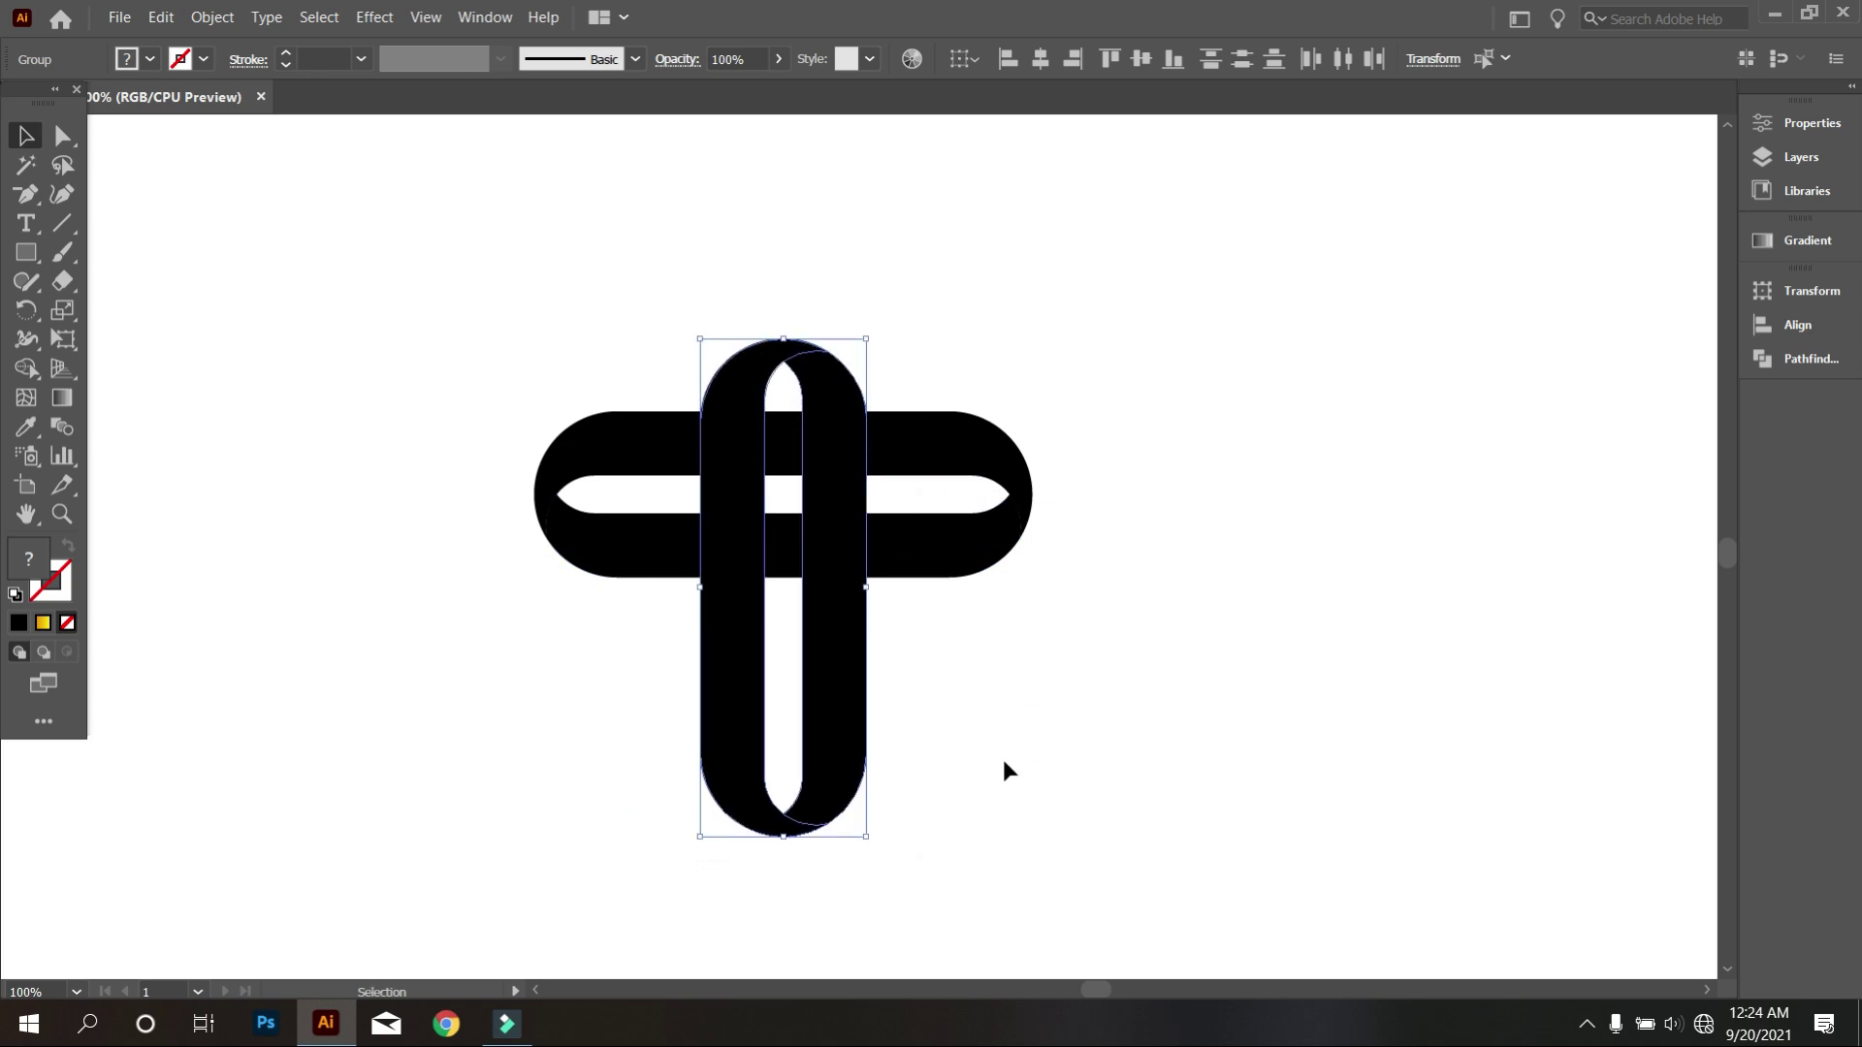
pyautogui.press('Up')
pyautogui.press('Up')
pyautogui.press('Down')
pyautogui.press('Down')
pyautogui.press('Down')
pyautogui.press('Down')
pyautogui.press('Down')
pyautogui.press('Down')
pyautogui.press('Down')
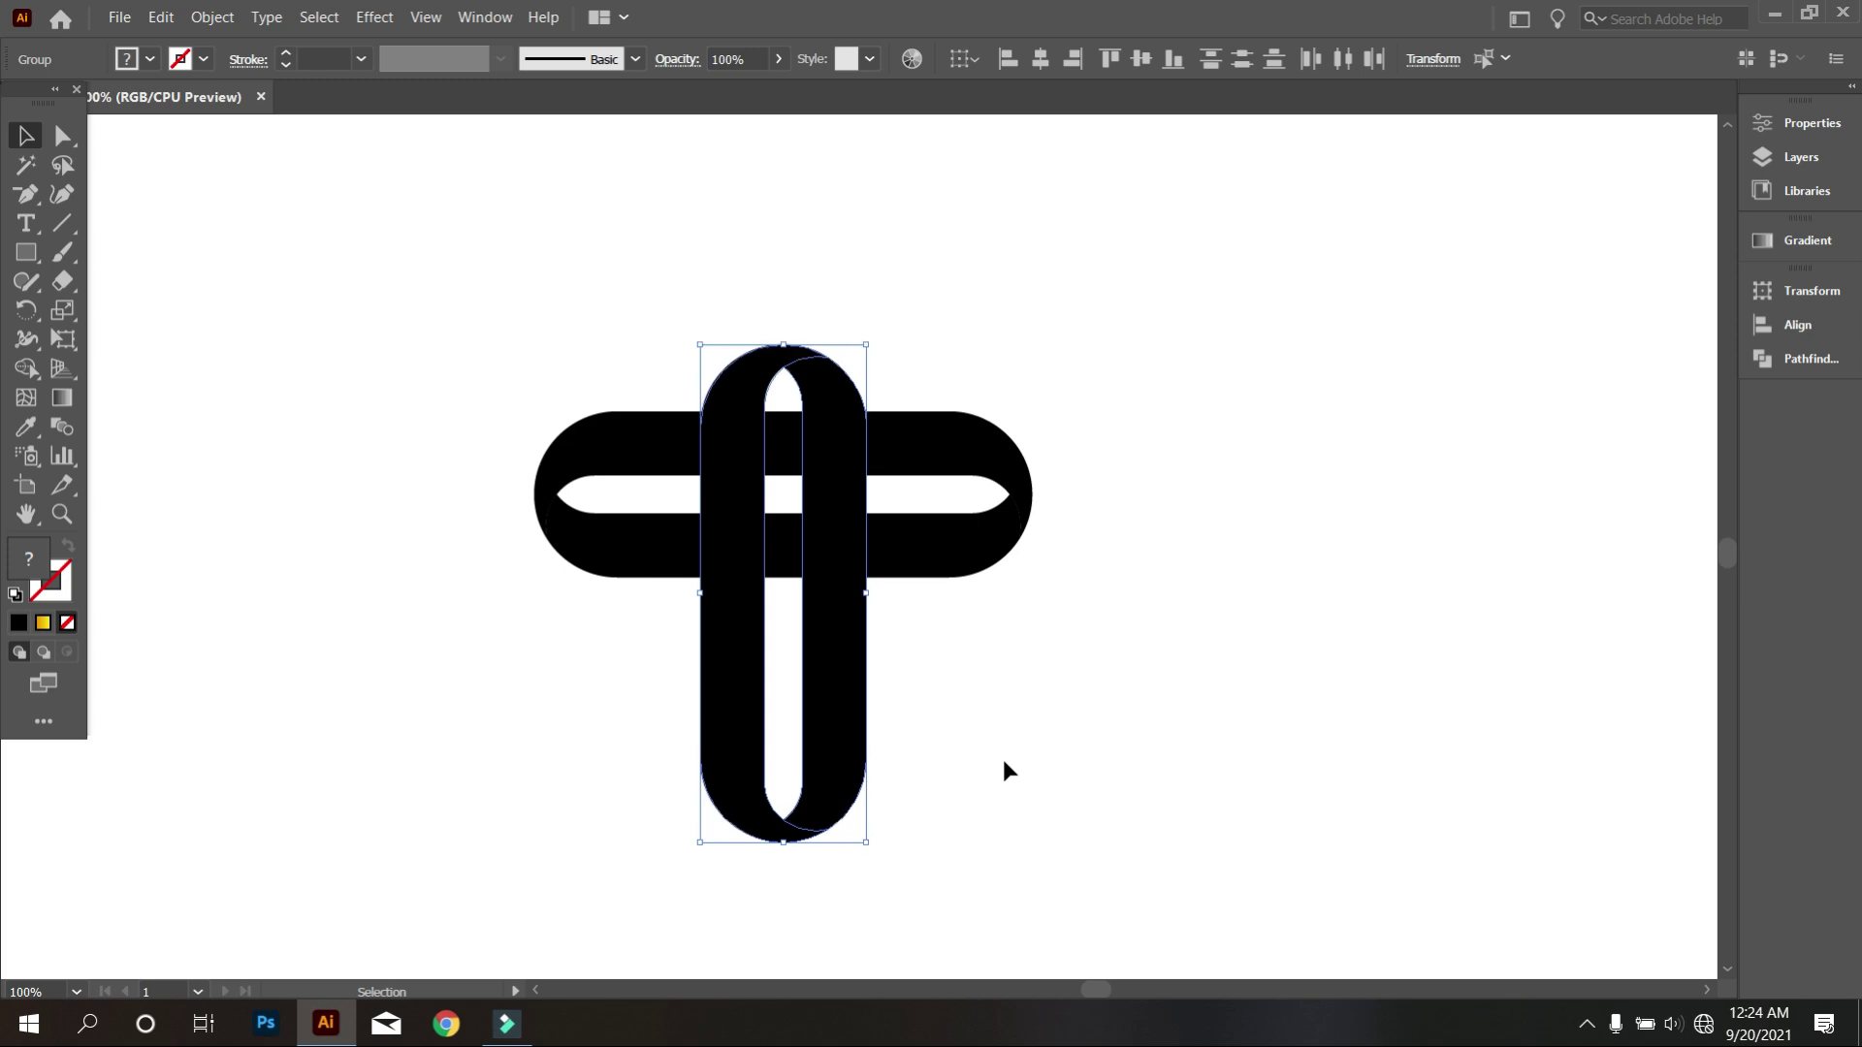
pyautogui.press('Down')
pyautogui.click(1005, 759)
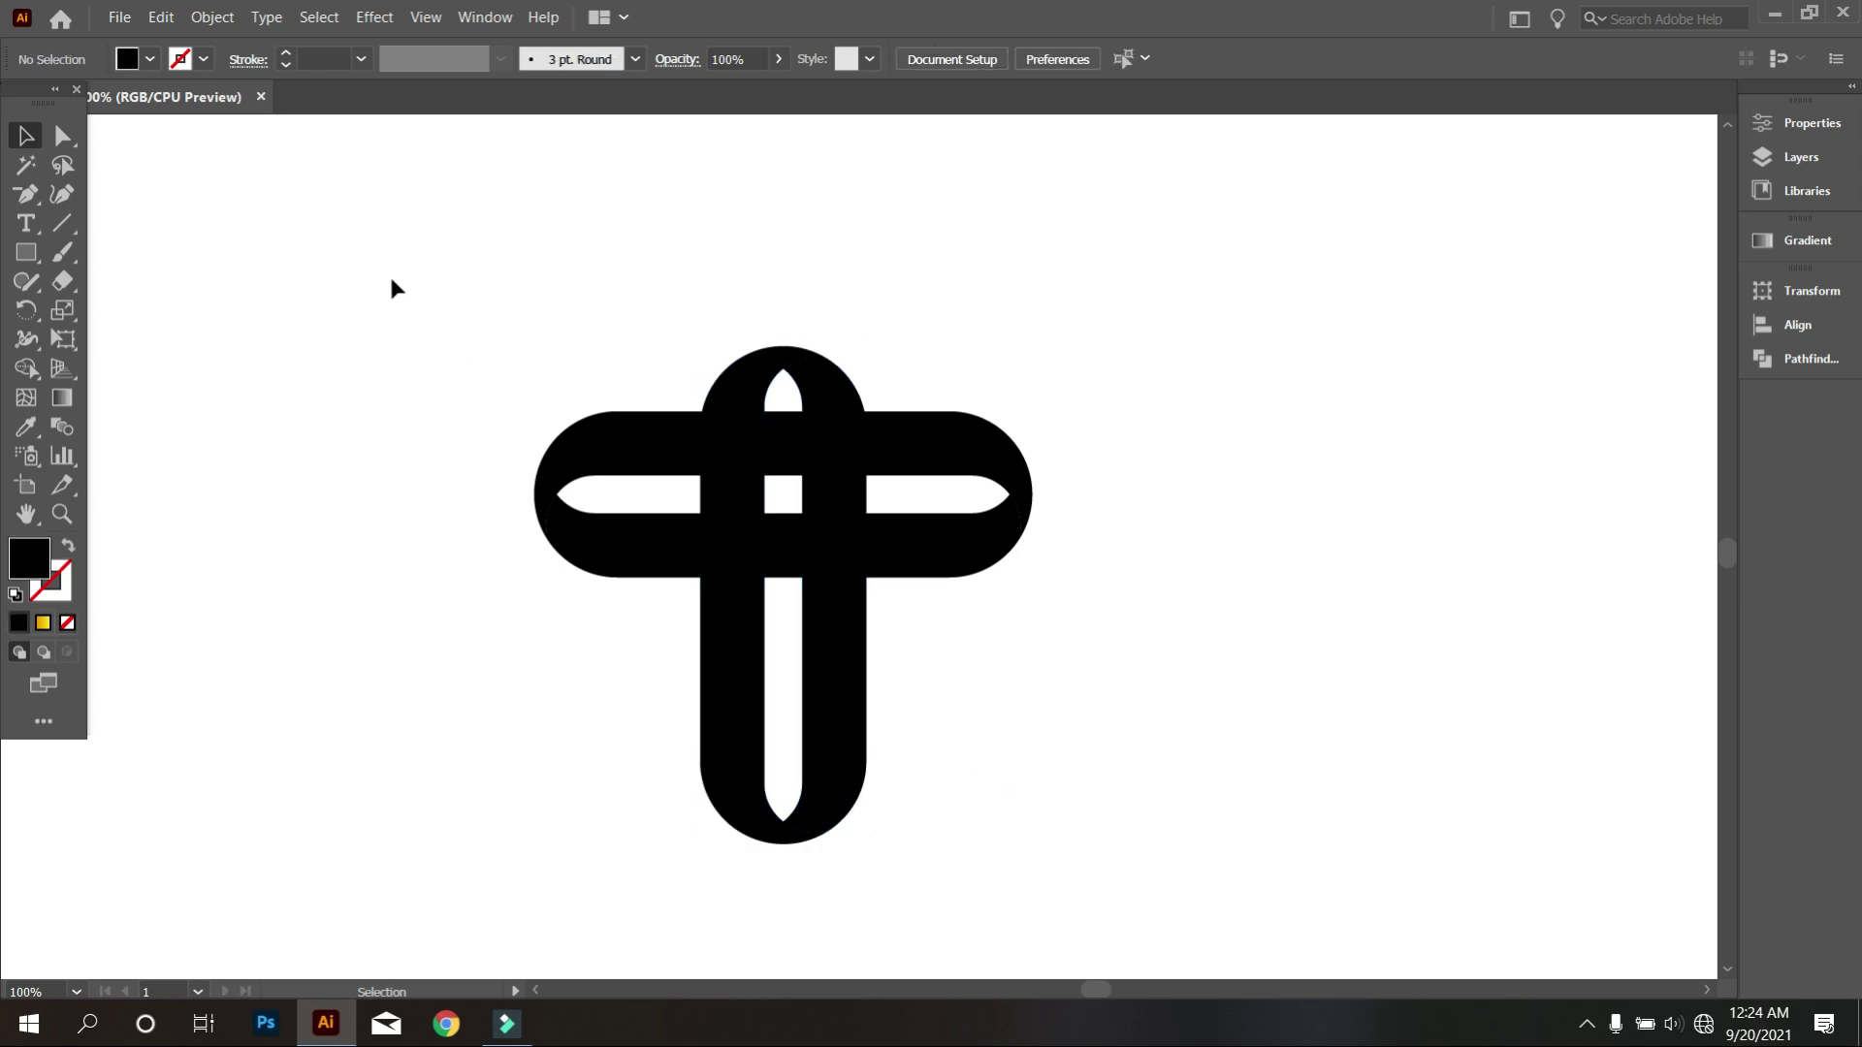
# Merge the top bar and left column pieces of both rings with Shape Builder.
pyautogui.moveTo(385, 264); pyautogui.dragTo(1121, 861)
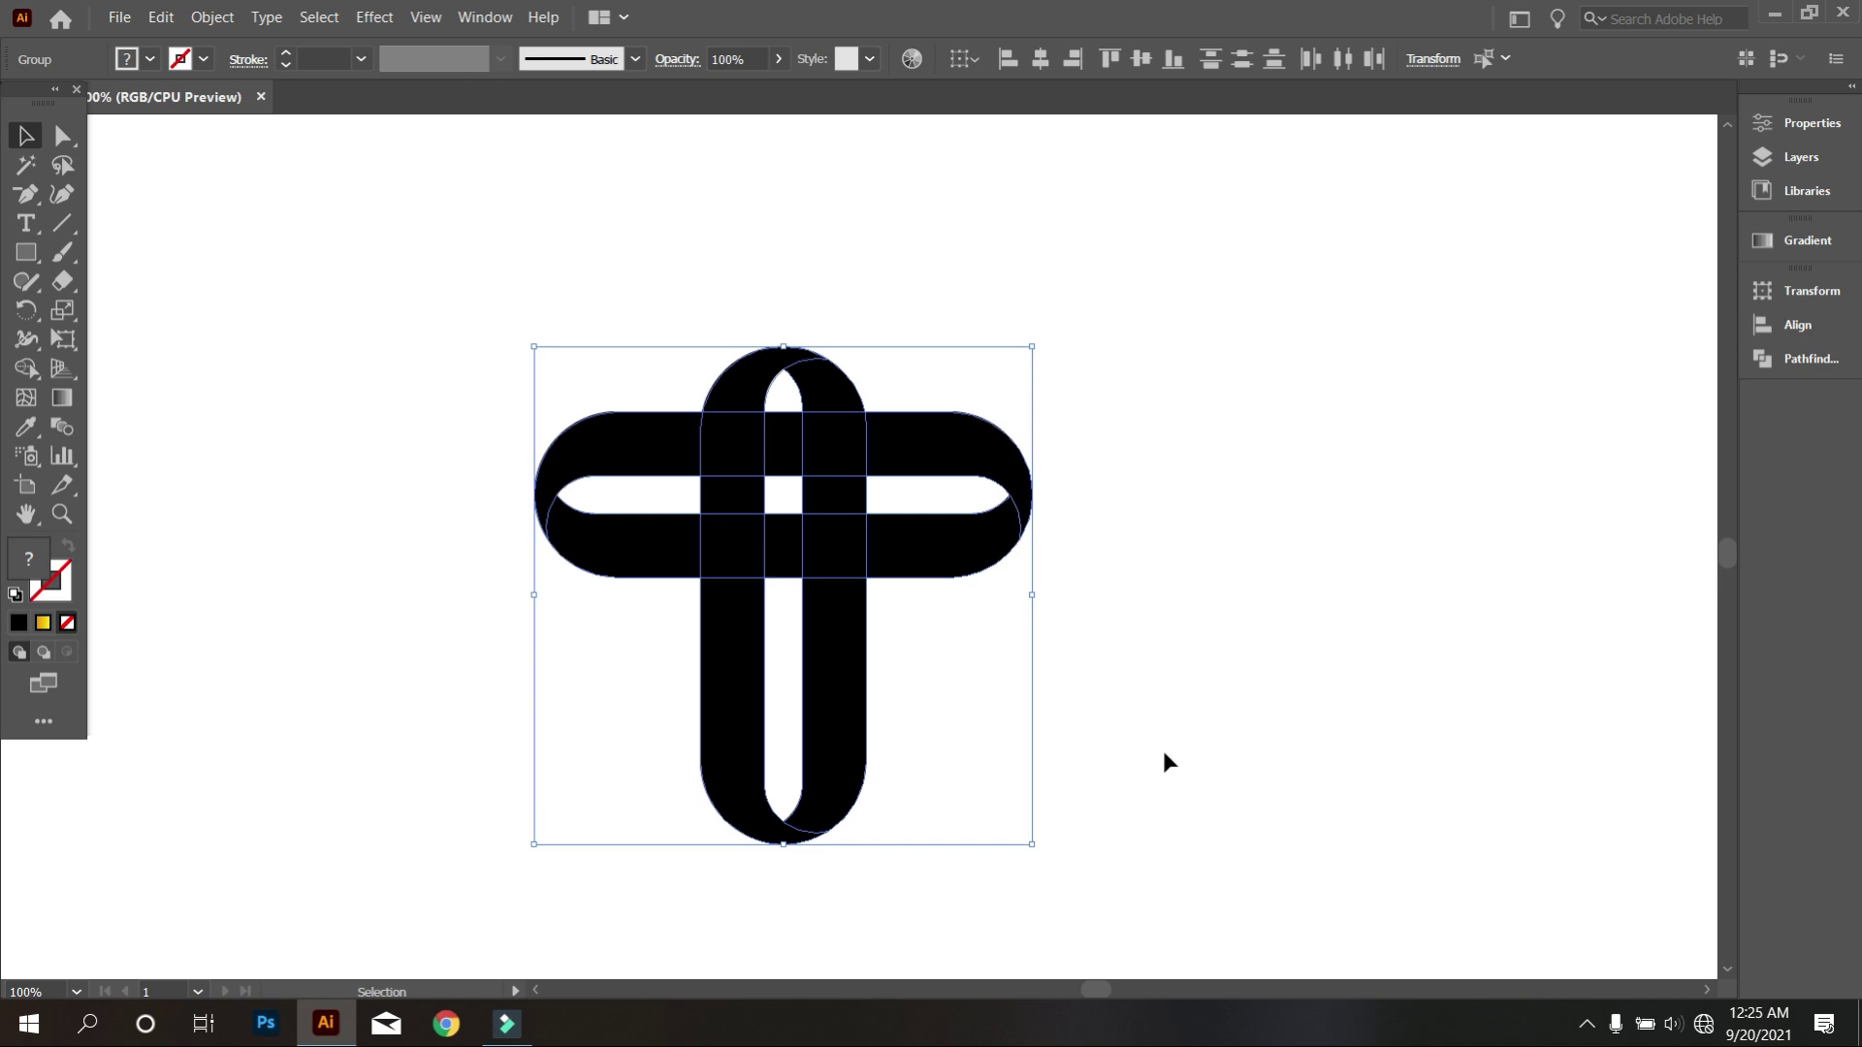
pyautogui.click(28, 369)
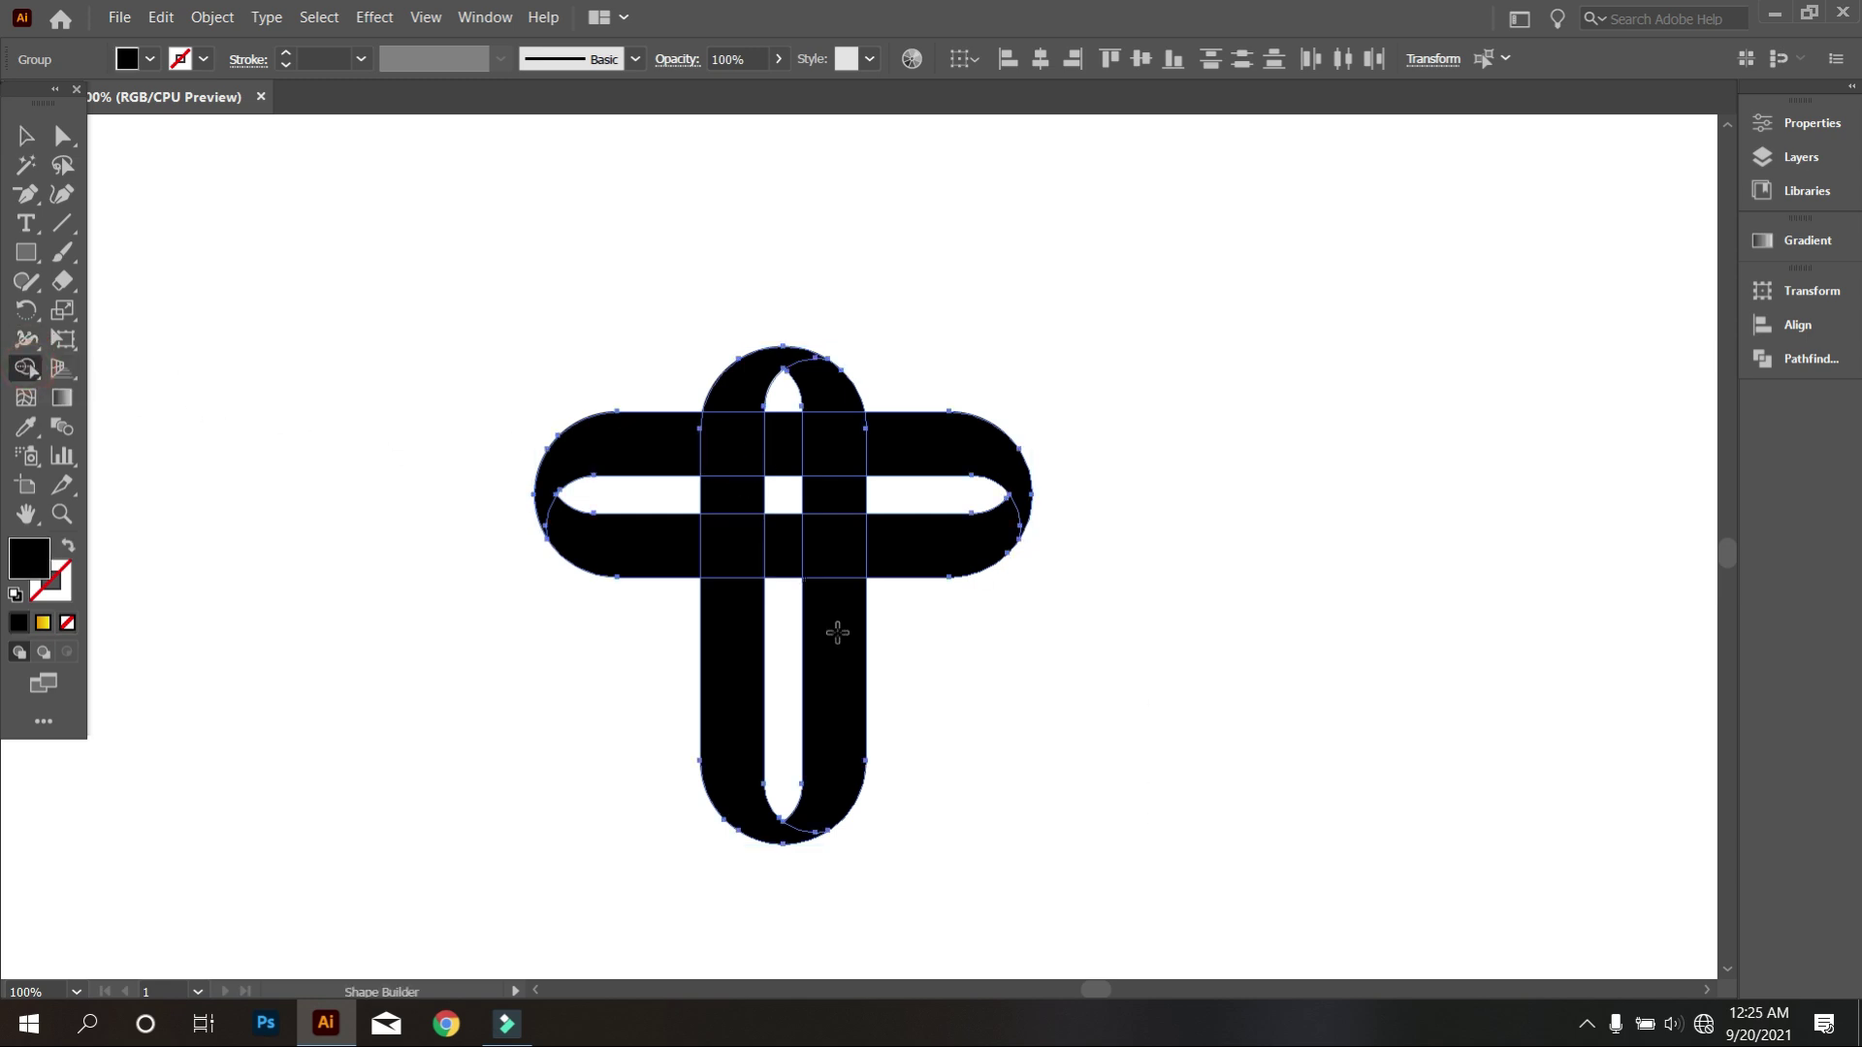
pyautogui.keyDown('alt'); pyautogui.scroll(2, 771, 434); pyautogui.keyUp('alt')
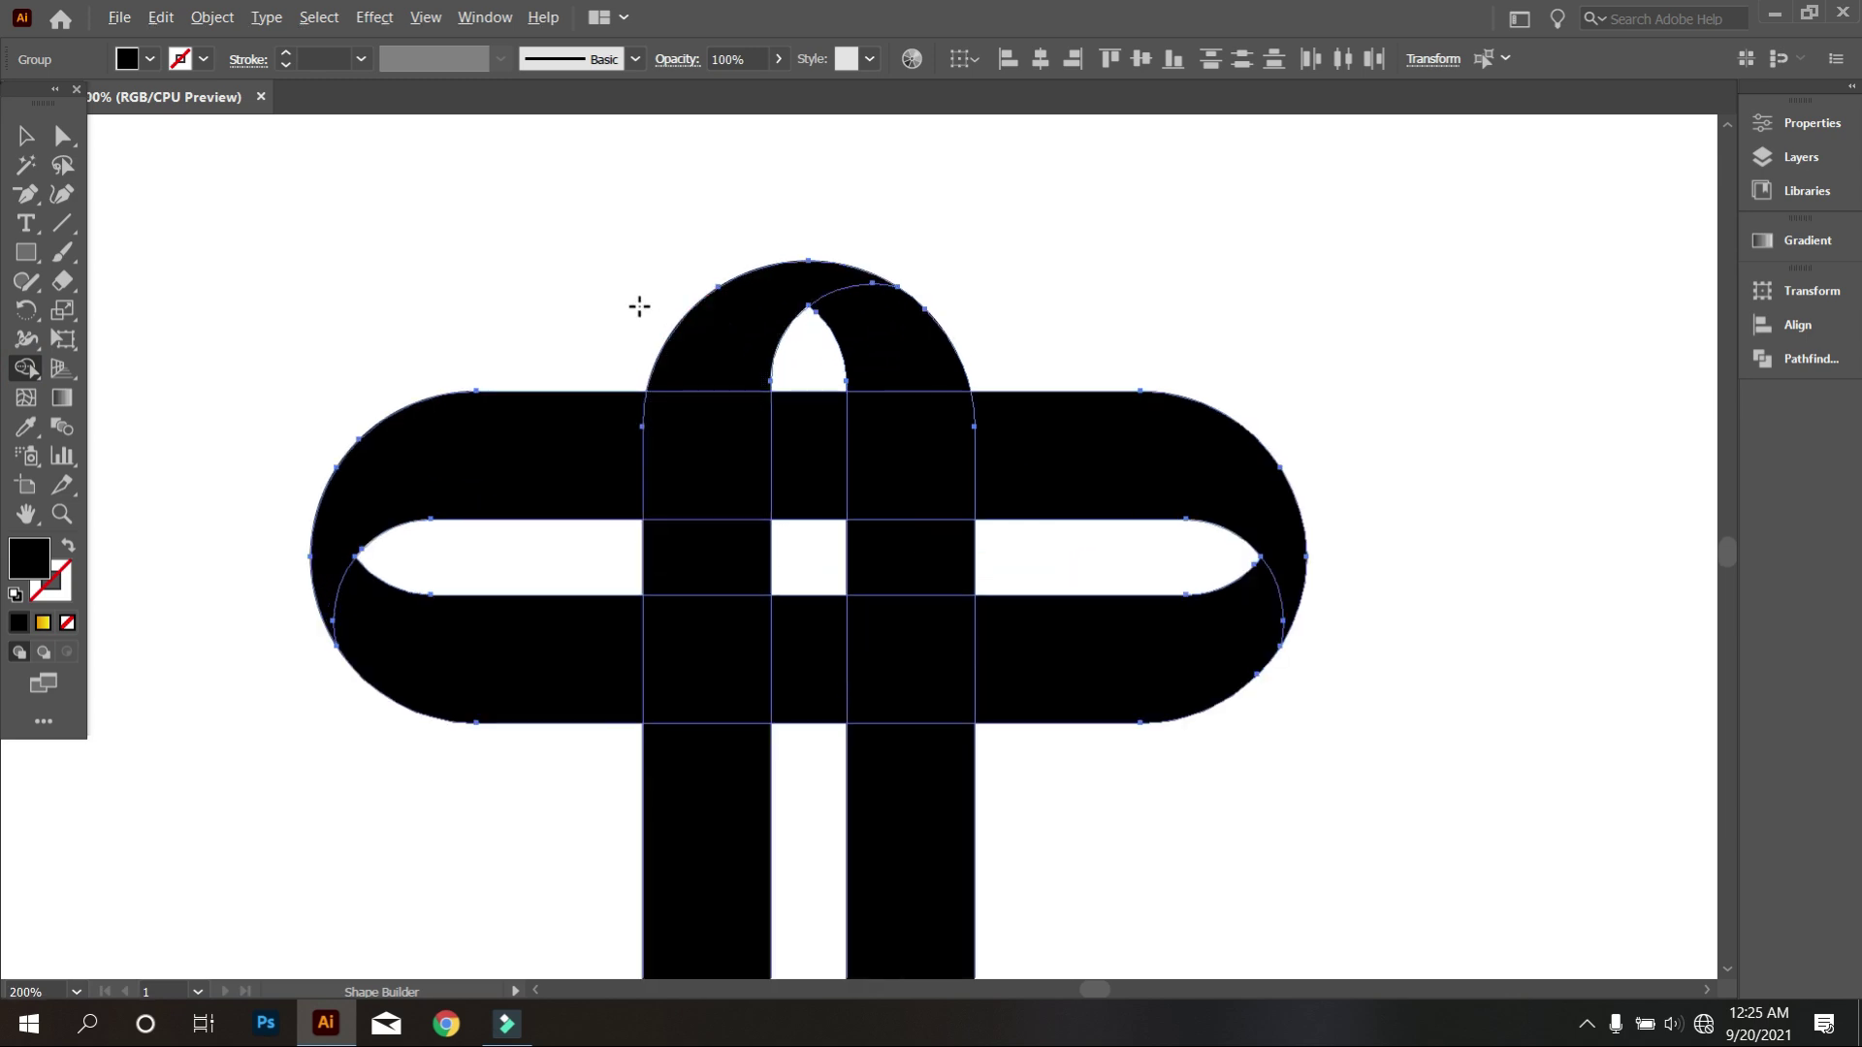
pyautogui.keyDown('alt'); pyautogui.moveTo(641, 304); pyautogui.dragTo(969, 291); pyautogui.keyUp('alt')
pyautogui.scroll(-1, 829, 443)
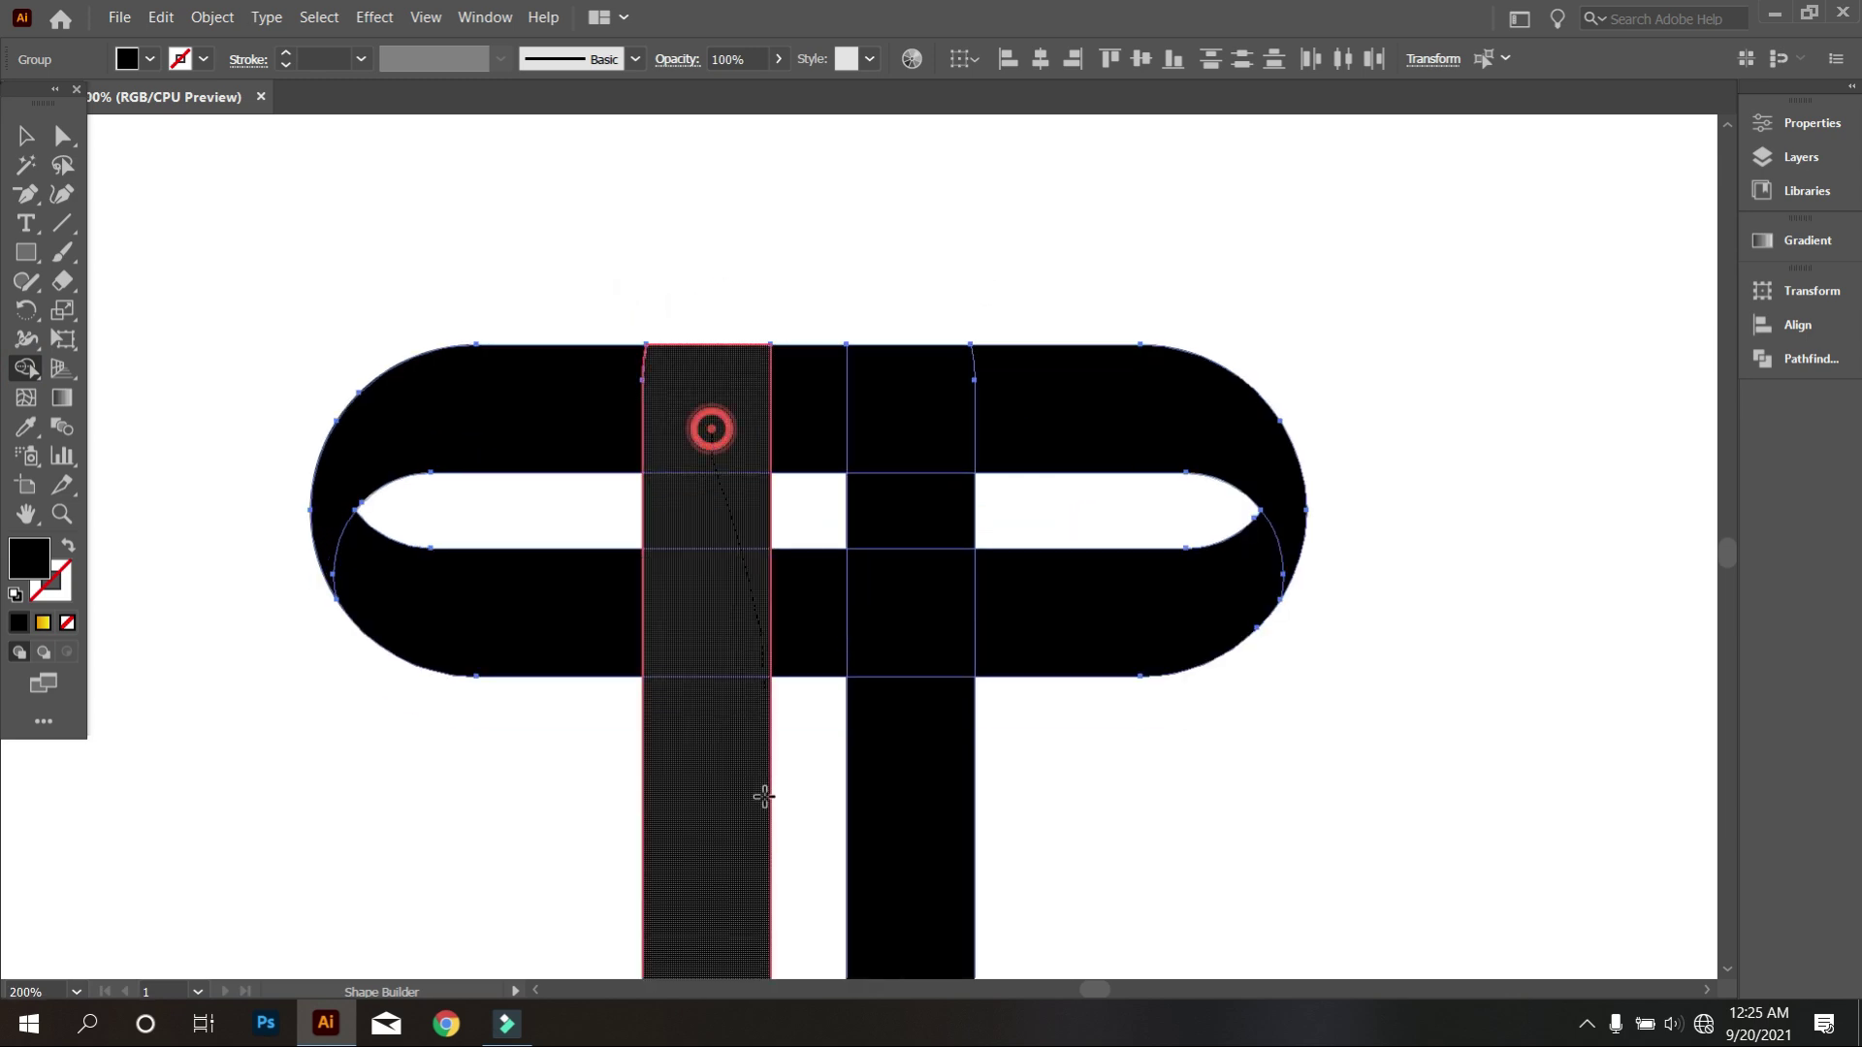
pyautogui.moveTo(713, 429); pyautogui.dragTo(728, 873)
pyautogui.click(925, 507)
pyautogui.keyDown('alt'); pyautogui.scroll(-1, 937, 523); pyautogui.keyUp('alt')
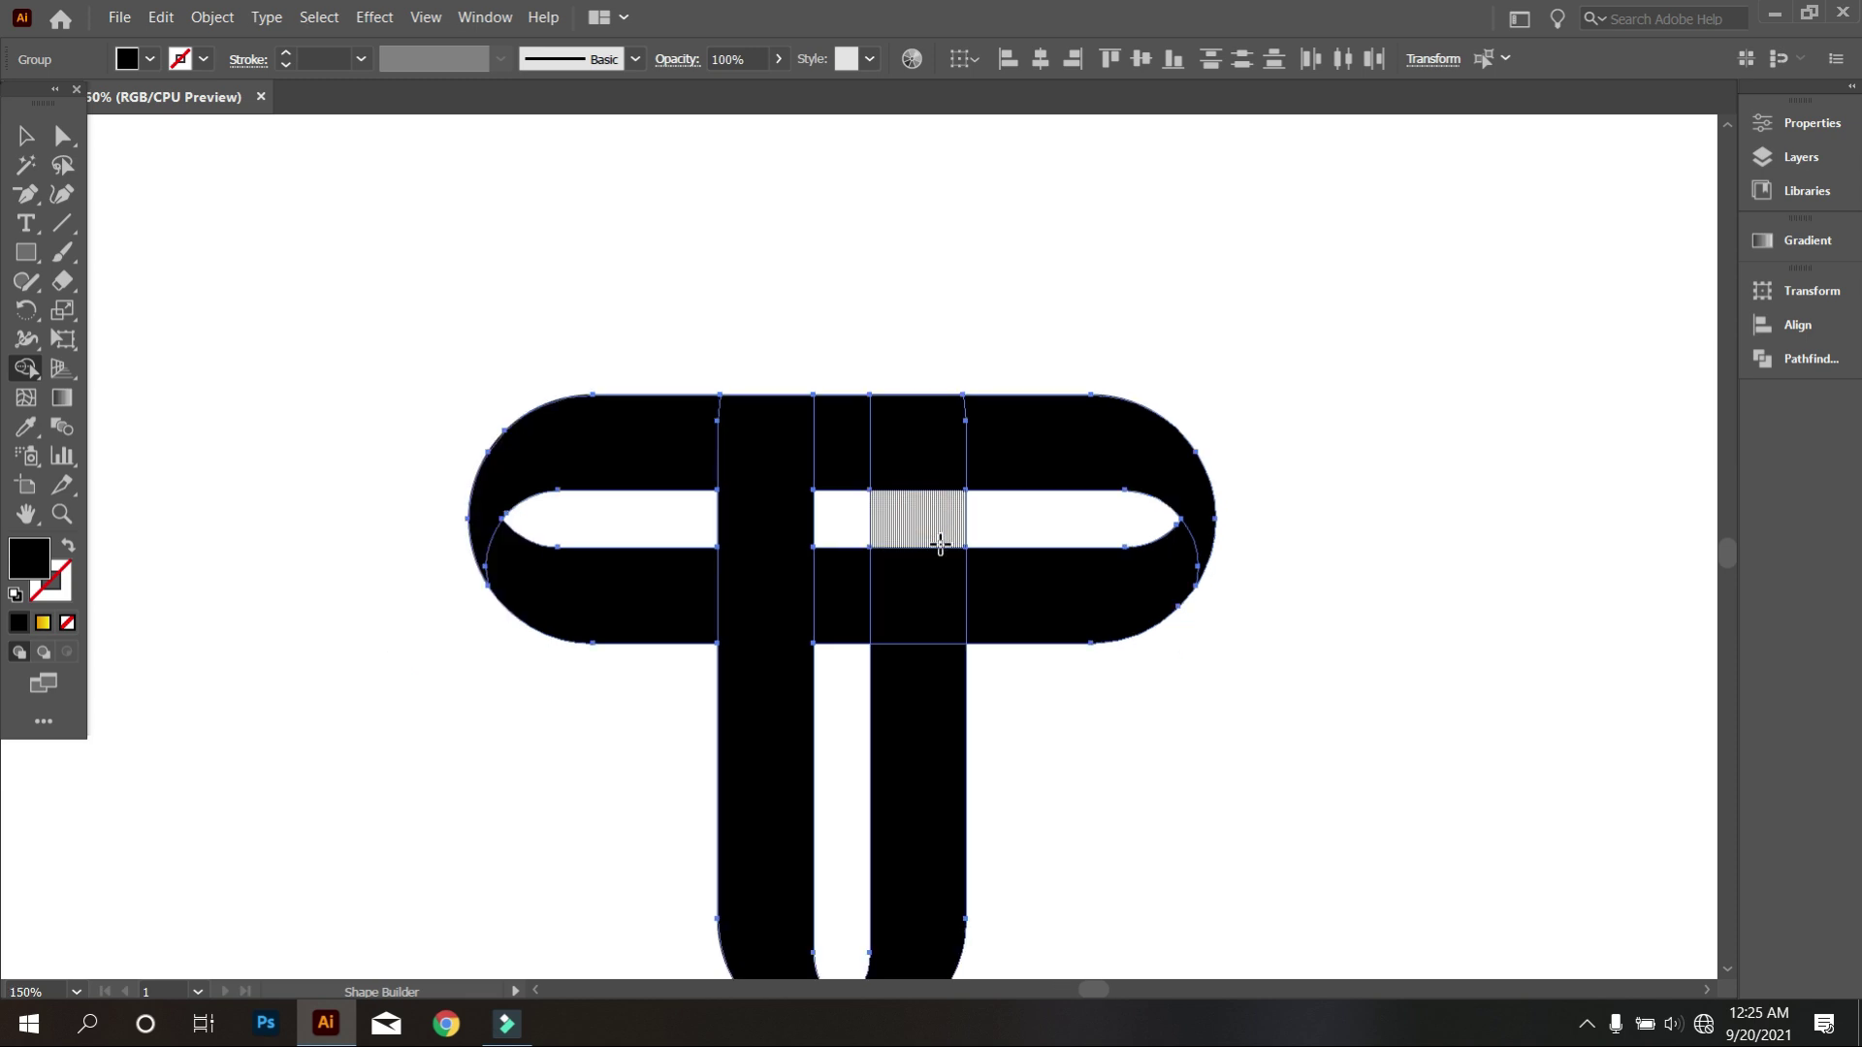
pyautogui.moveTo(826, 431); pyautogui.dragTo(622, 455)
pyautogui.moveTo(903, 424); pyautogui.dragTo(1070, 419)
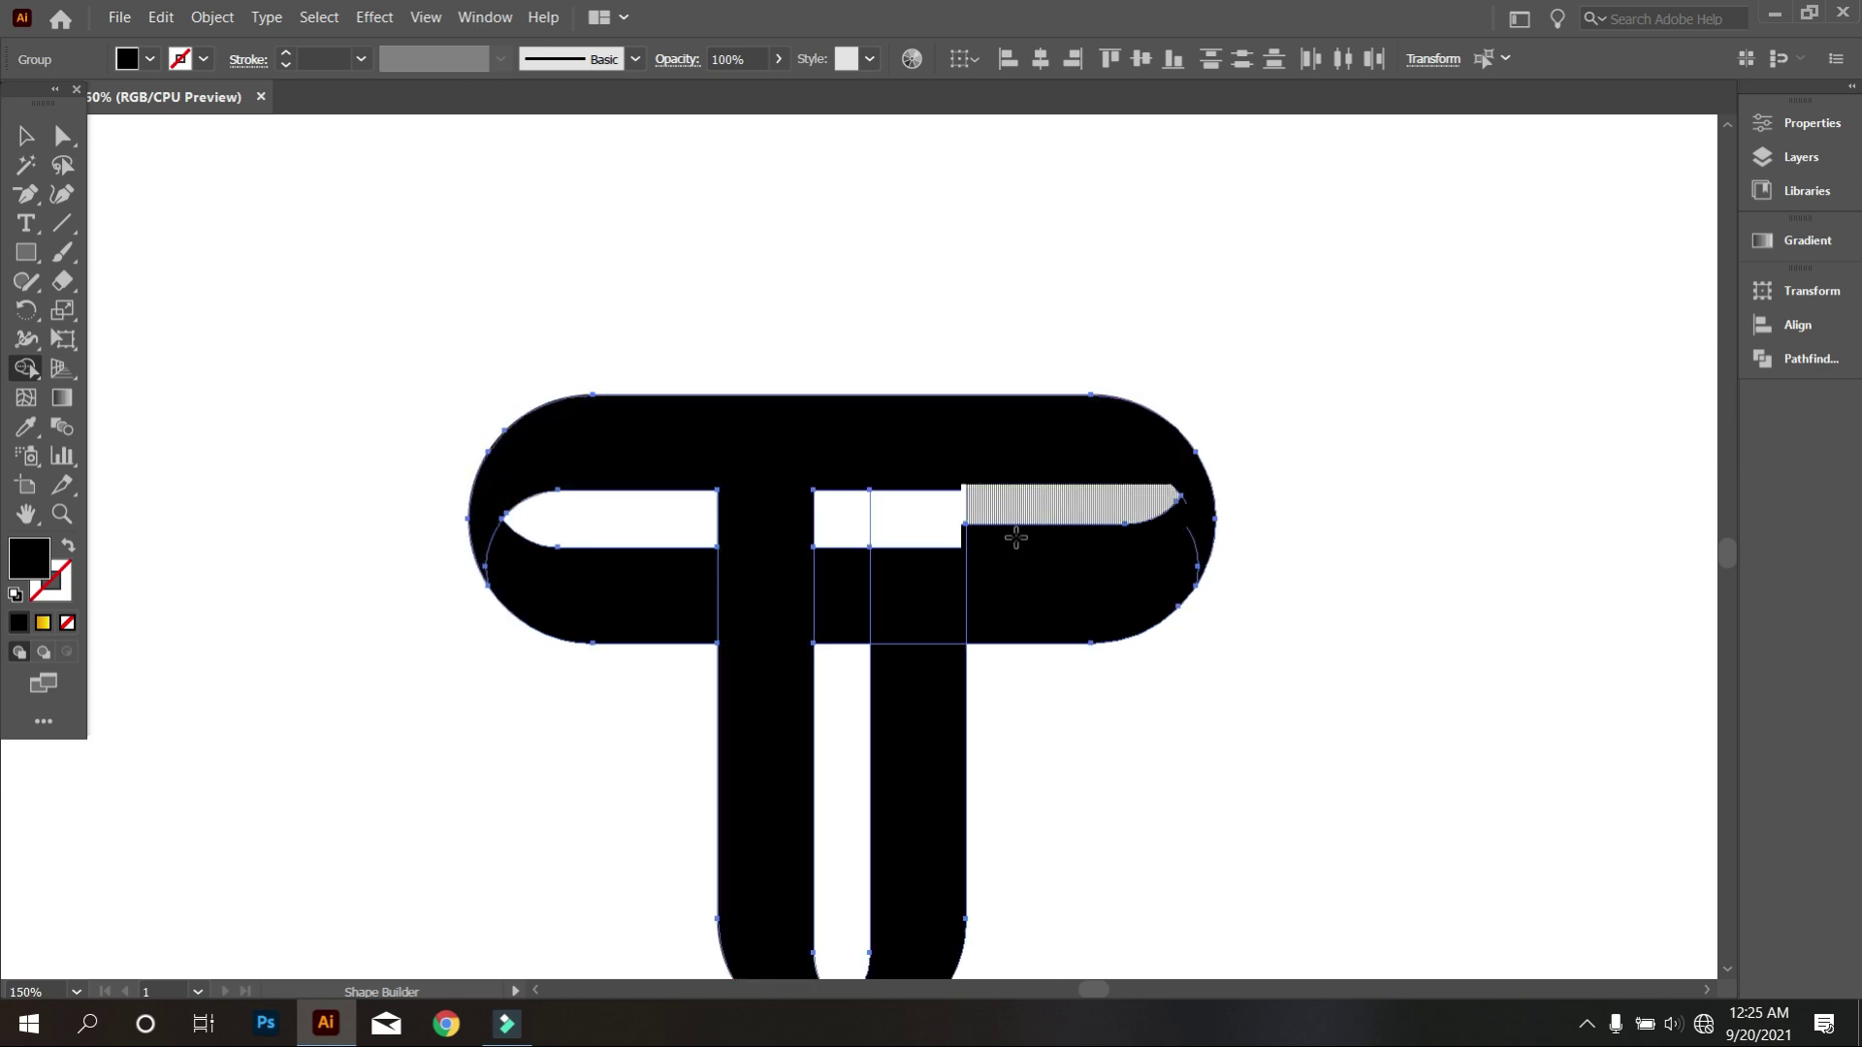
pyautogui.scroll(-1, 1010, 539)
pyautogui.moveTo(856, 542)
pyautogui.mouseDown()
pyautogui.moveTo(946, 540)
pyautogui.moveTo(948, 723)
pyautogui.mouseUp()
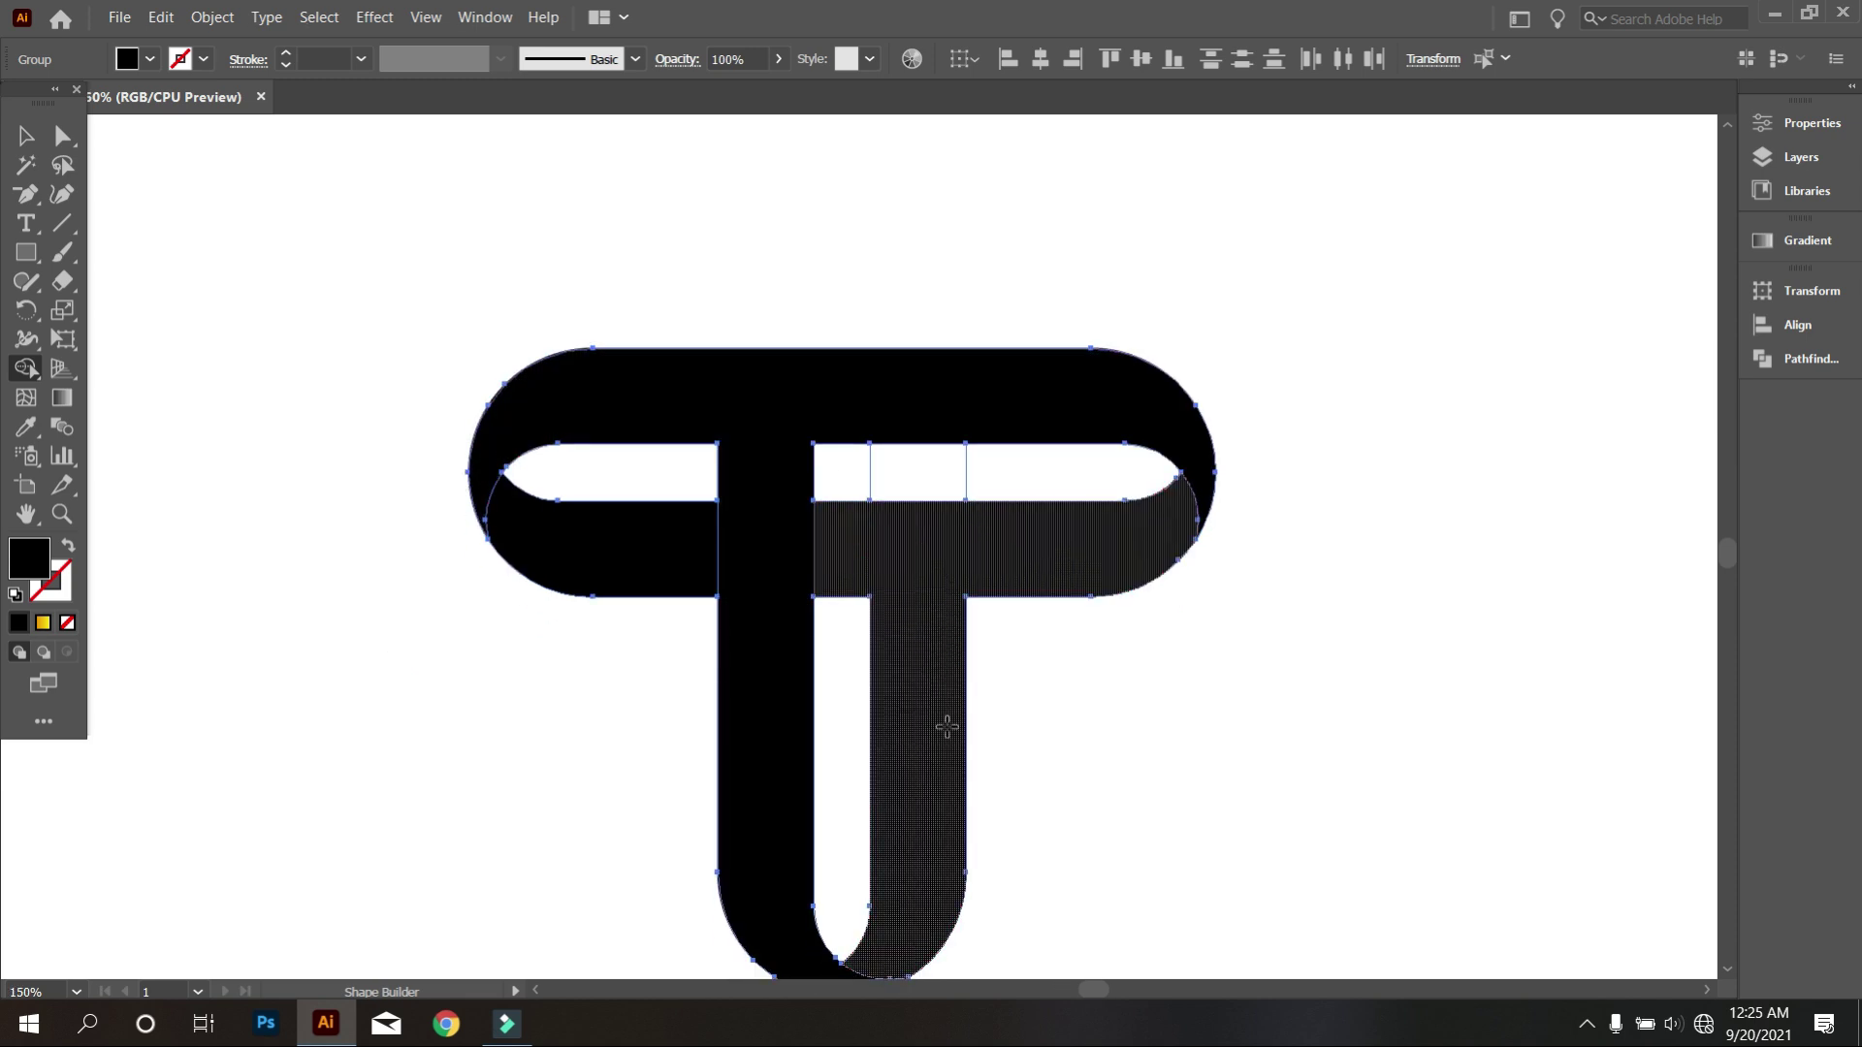
pyautogui.scroll(-1, 936, 727)
pyautogui.keyDown('alt'); pyautogui.scroll(-1, 936, 728); pyautogui.keyUp('alt')
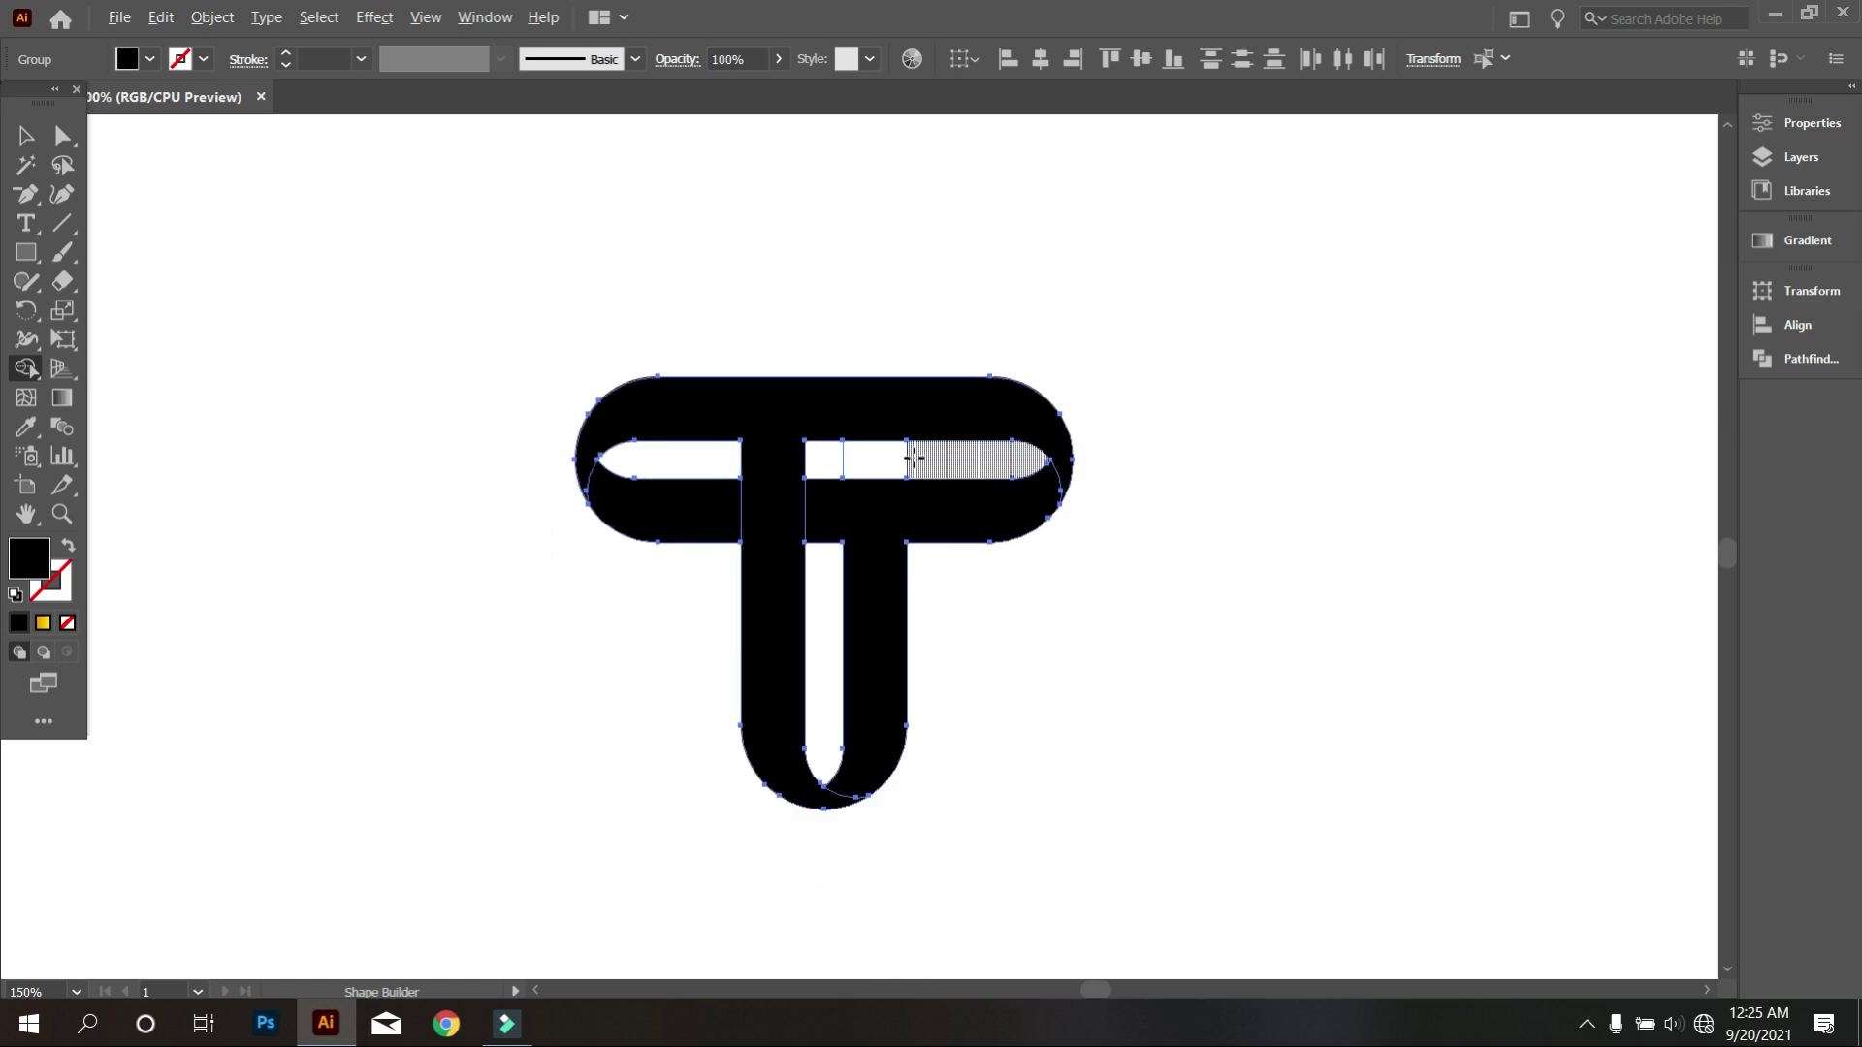
pyautogui.keyDown('alt'); pyautogui.scroll(3, 914, 465); pyautogui.keyUp('alt')
pyautogui.keyDown('alt'); pyautogui.scroll(-1, 945, 484); pyautogui.keyUp('alt')
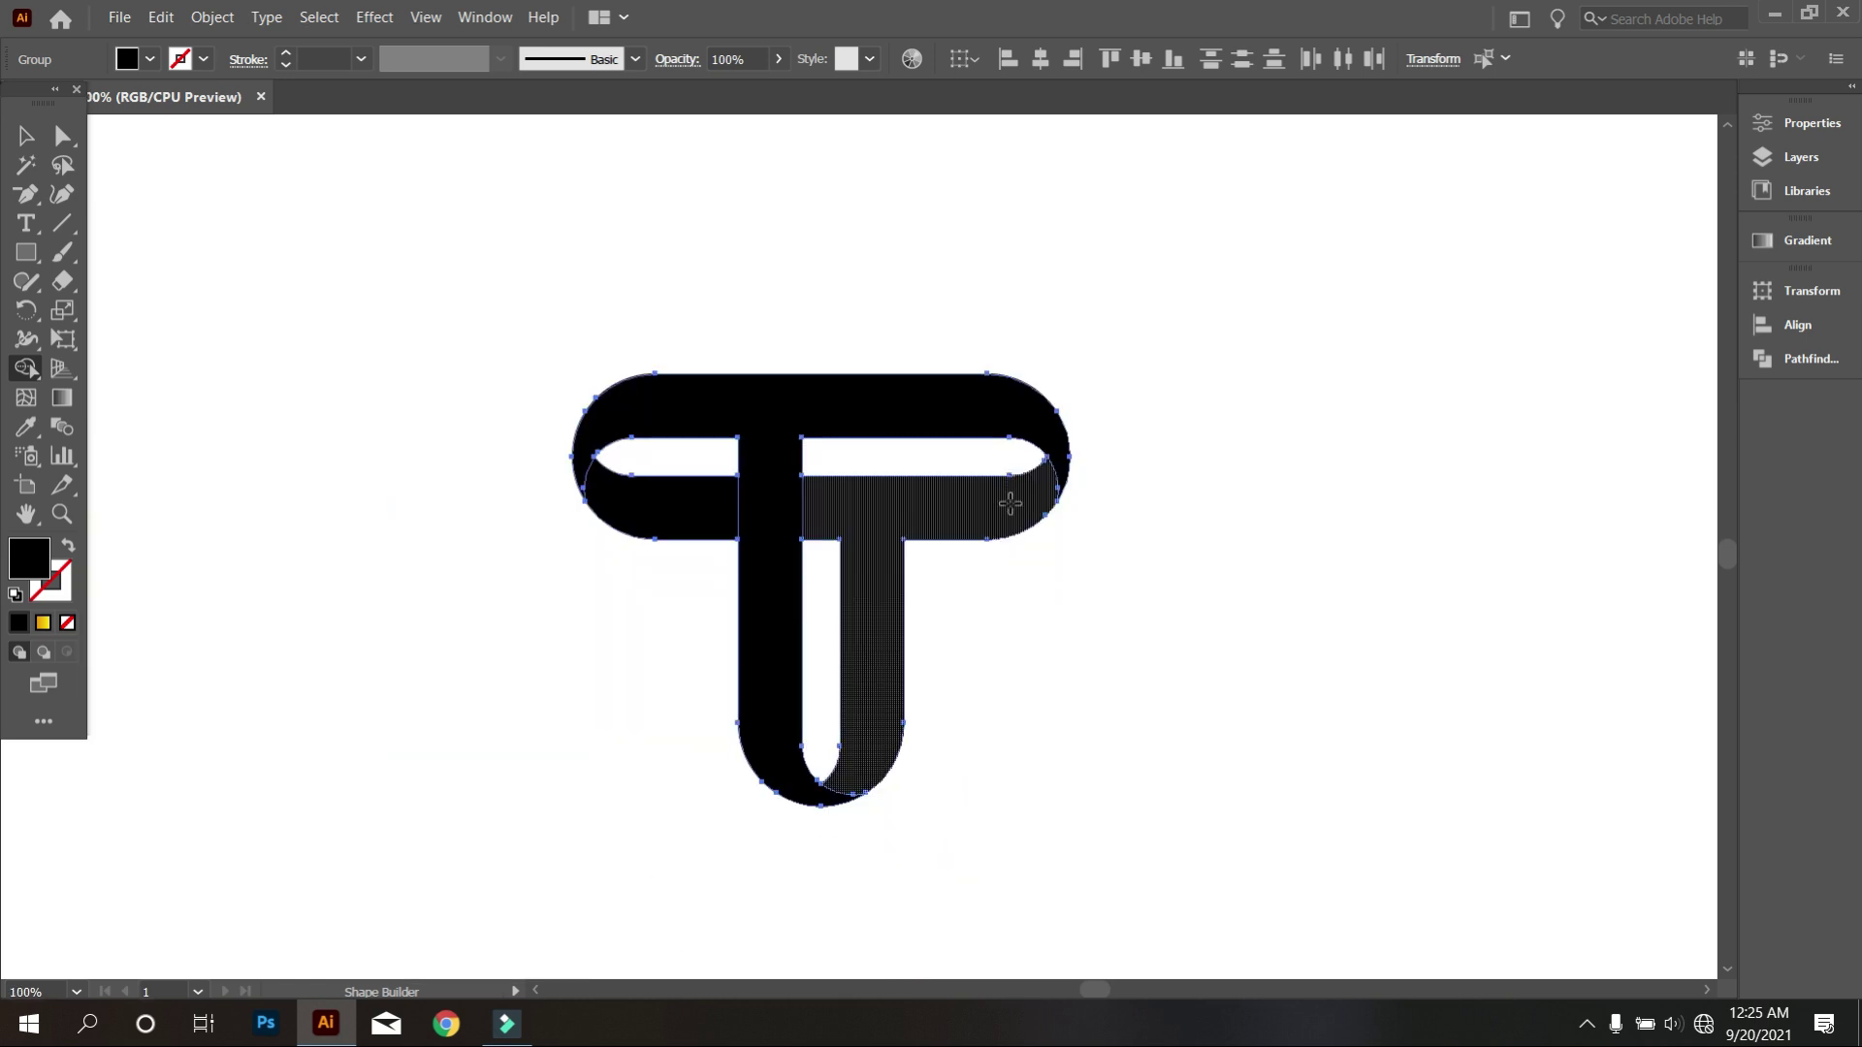
pyautogui.scroll(-1, 1006, 499)
# Move the T artwork up beside the cyan-blue and orange-yellow gradient squares.
pyautogui.click(25, 136)
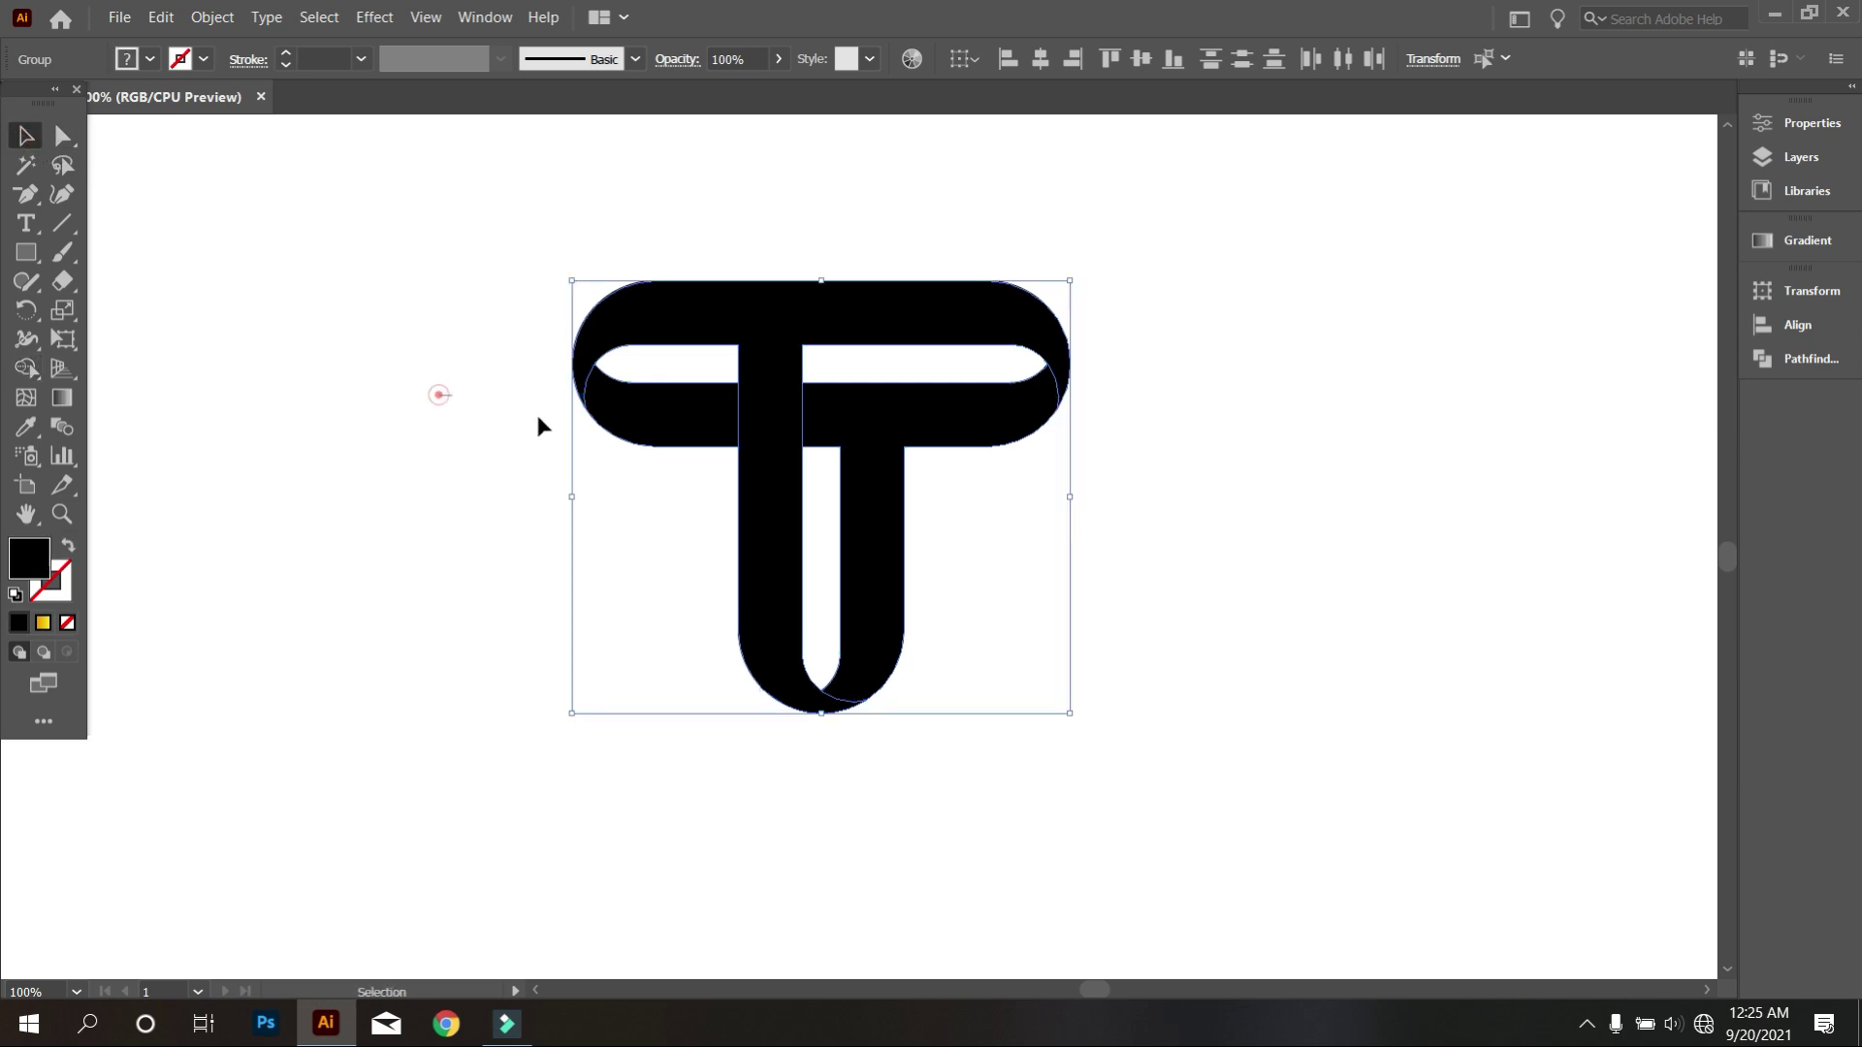
pyautogui.click(610, 558)
pyautogui.moveTo(610, 558); pyautogui.dragTo(858, 579)
pyautogui.keyDown('alt'); pyautogui.scroll(-1, 1045, 512); pyautogui.keyUp('alt')
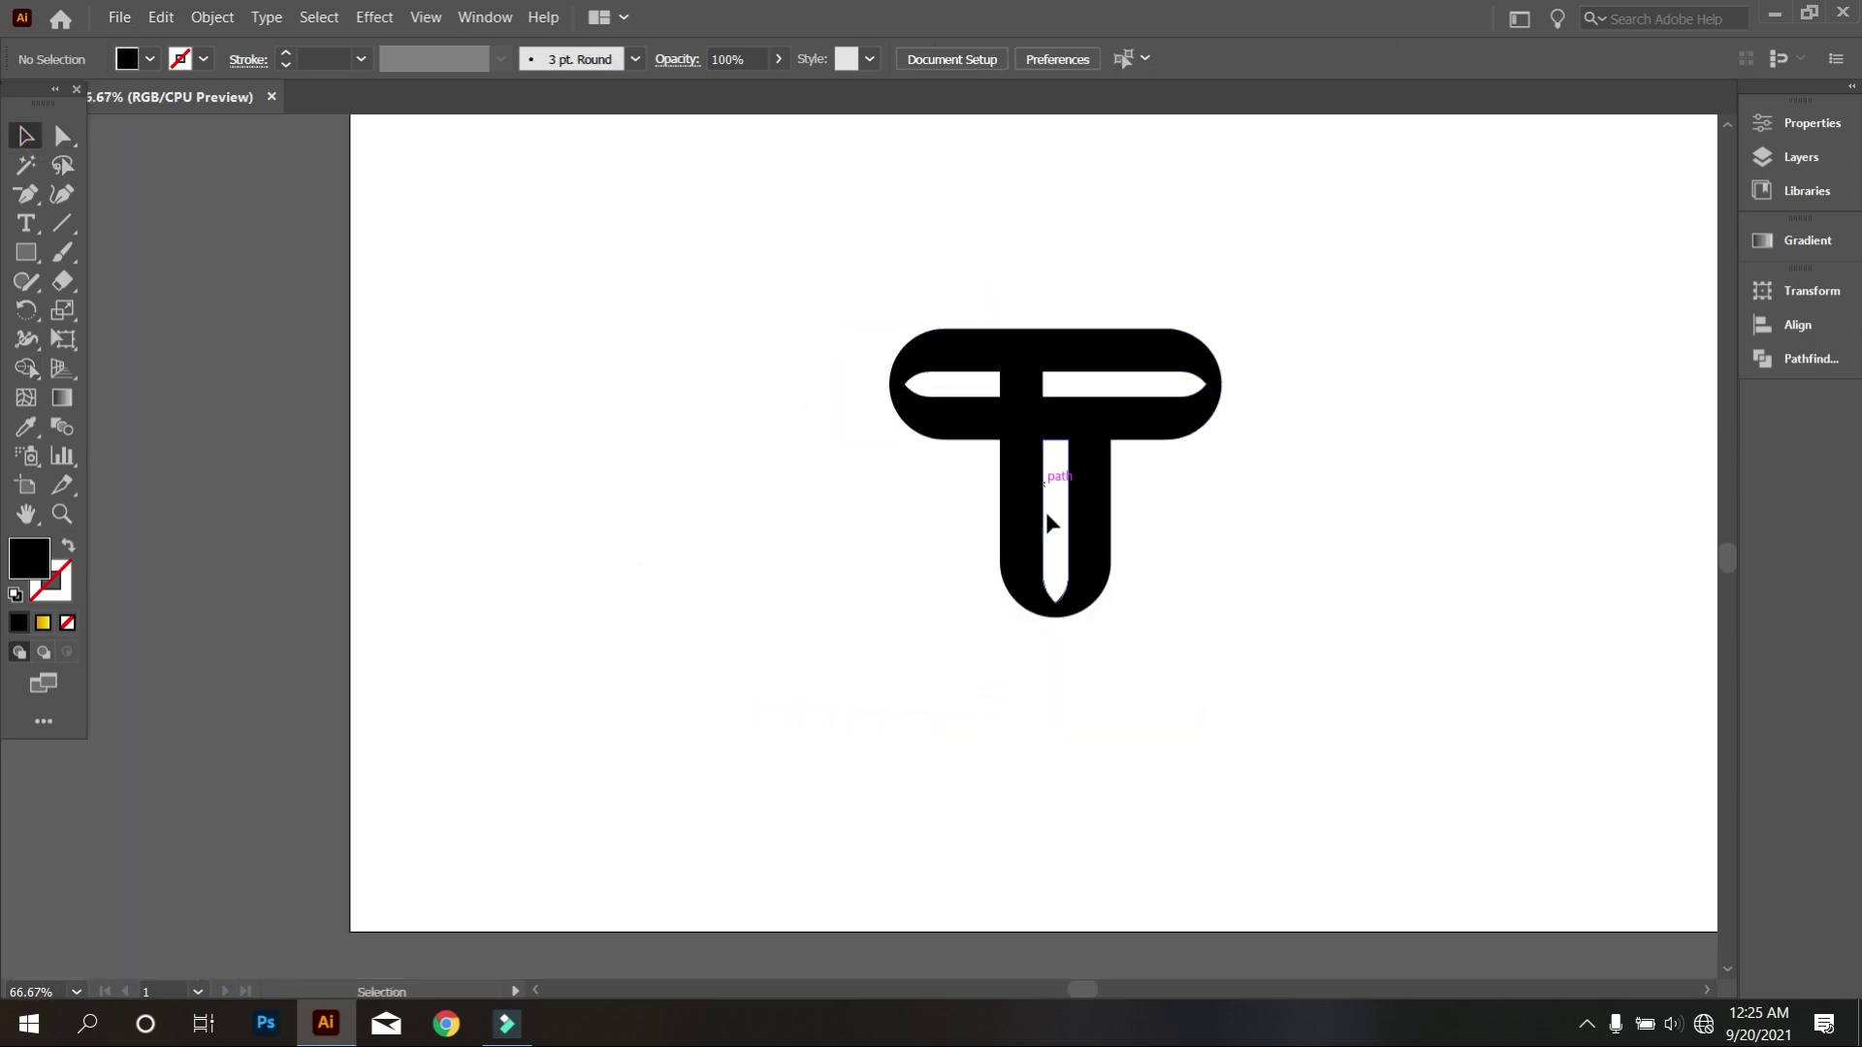
pyautogui.scroll(2, 1049, 589)
pyautogui.click(1068, 699)
pyautogui.scroll(1, 1058, 732)
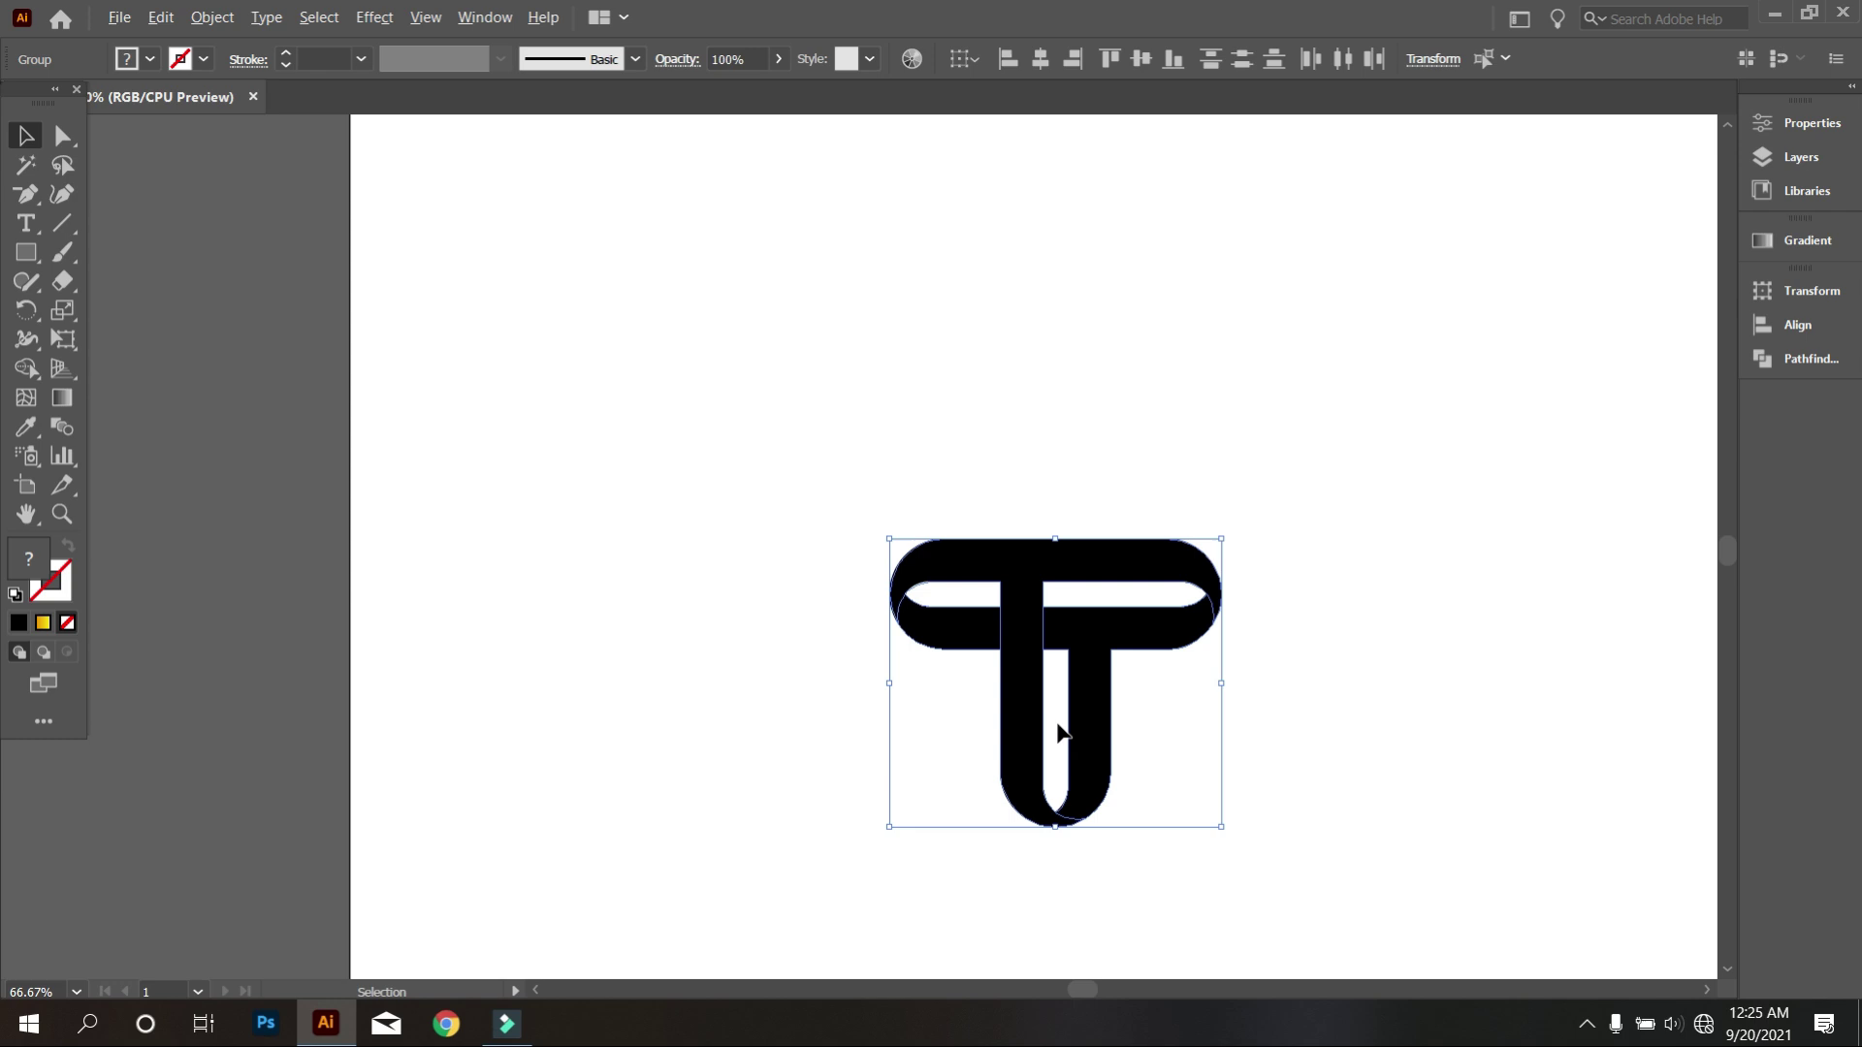
pyautogui.keyDown('alt'); pyautogui.scroll(-1, 1058, 739); pyautogui.keyUp('alt')
pyautogui.moveTo(1042, 740); pyautogui.dragTo(868, 364)
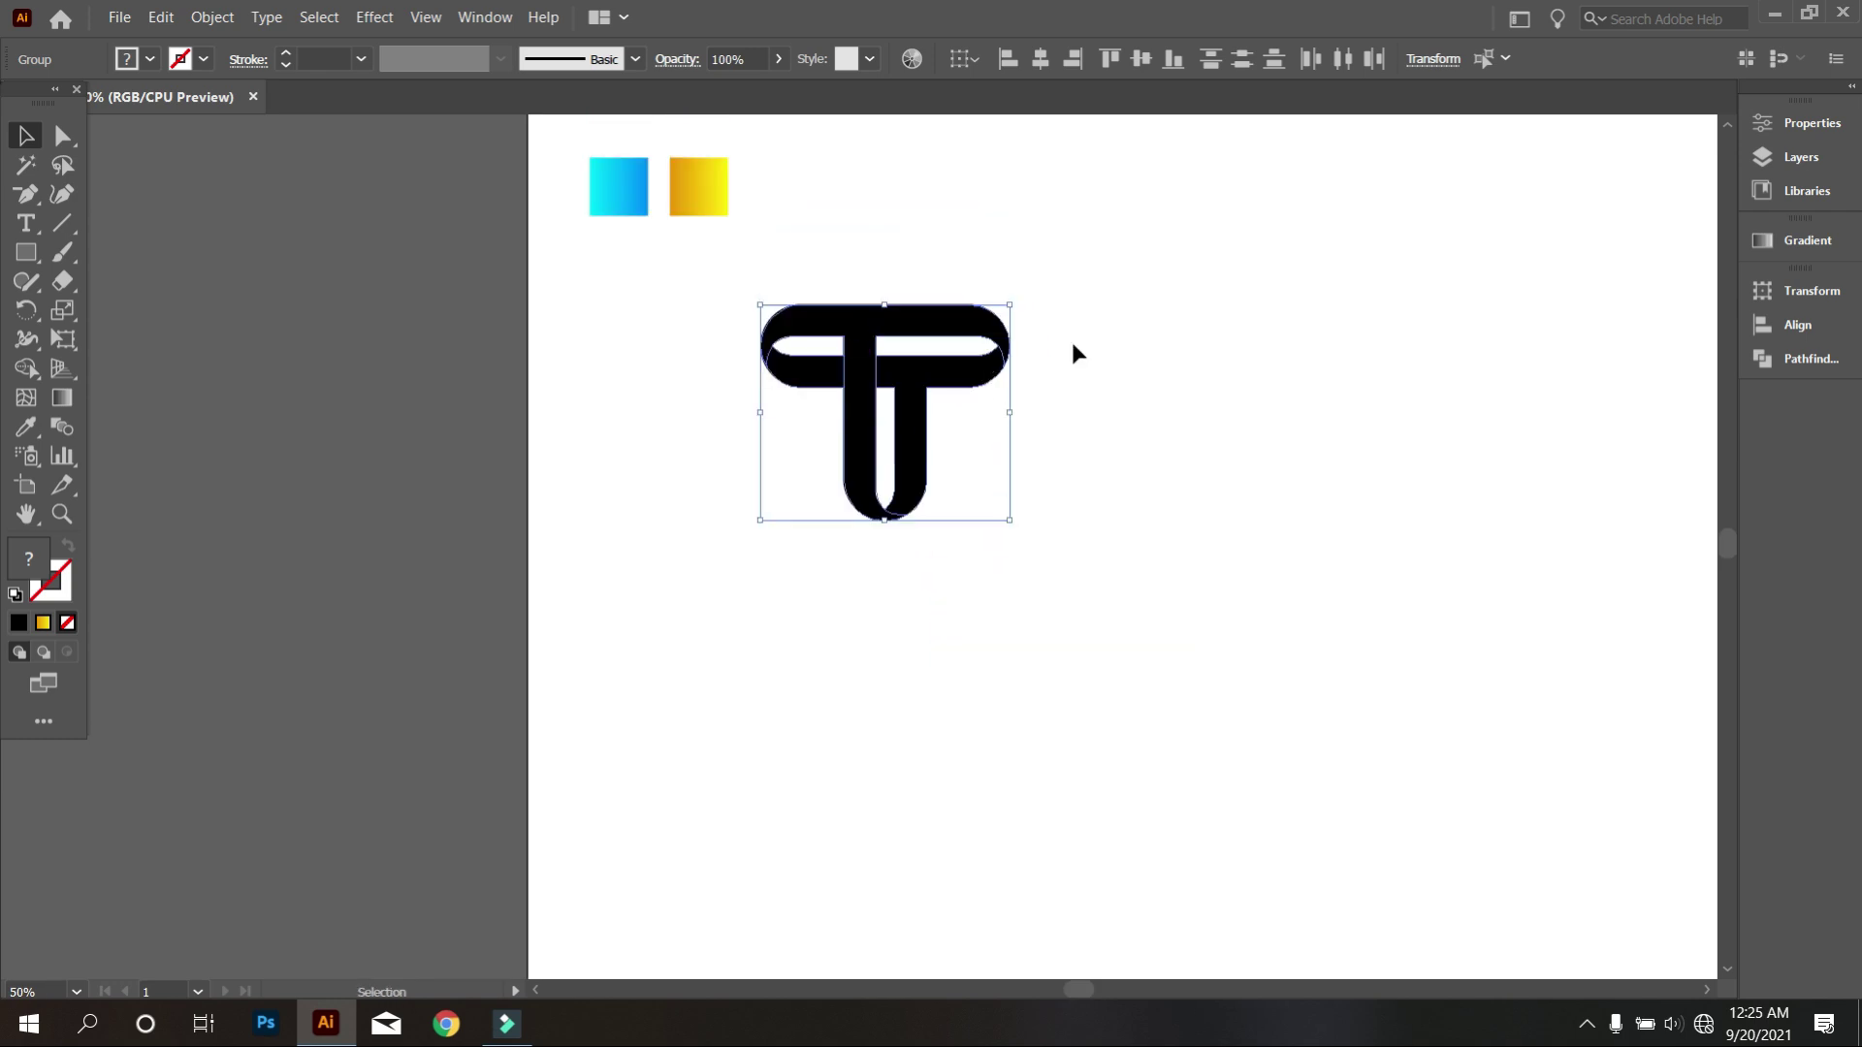
pyautogui.scroll(1, 1073, 342)
pyautogui.keyDown('alt'); pyautogui.scroll(1, 1054, 355); pyautogui.keyUp('alt')
pyautogui.keyDown('alt'); pyautogui.scroll(1, 1099, 454); pyautogui.keyUp('alt')
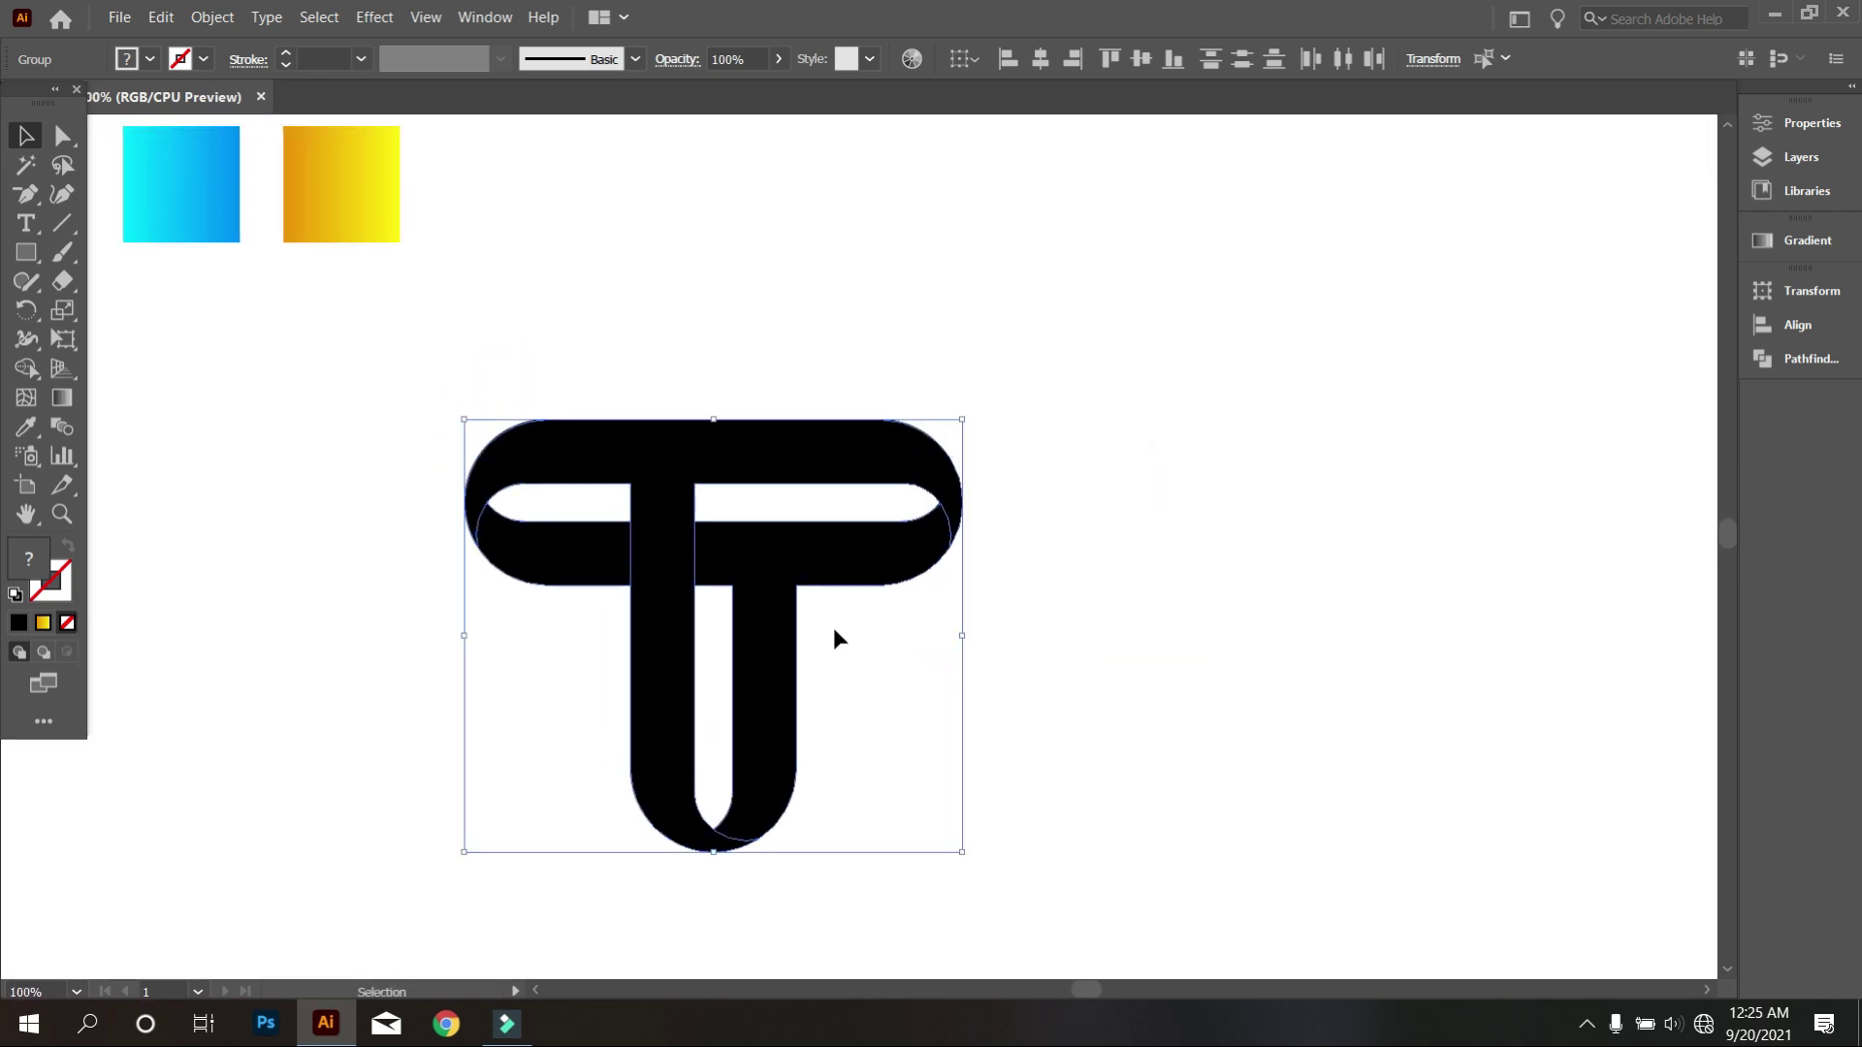
pyautogui.moveTo(710, 538); pyautogui.dragTo(1021, 588)
pyautogui.click(884, 346)
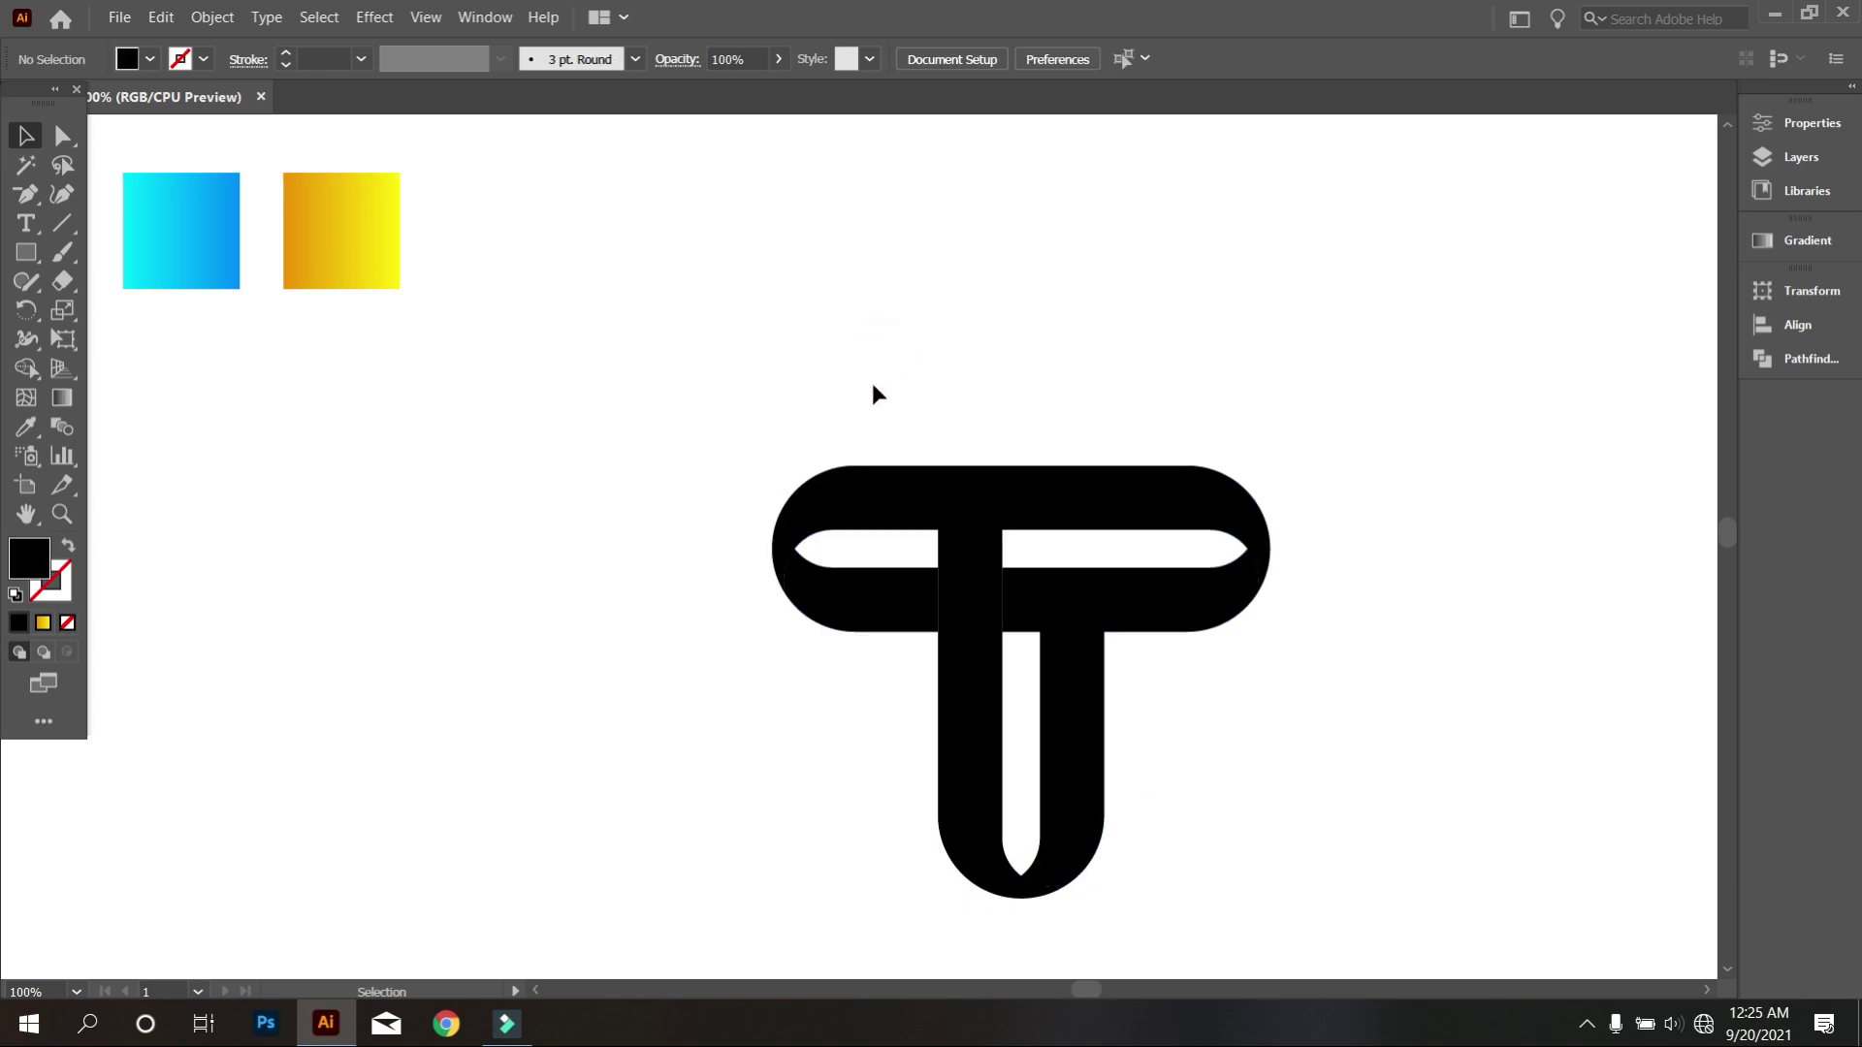
# Ungroup the T and select its front ribbon.
pyautogui.click(948, 487)
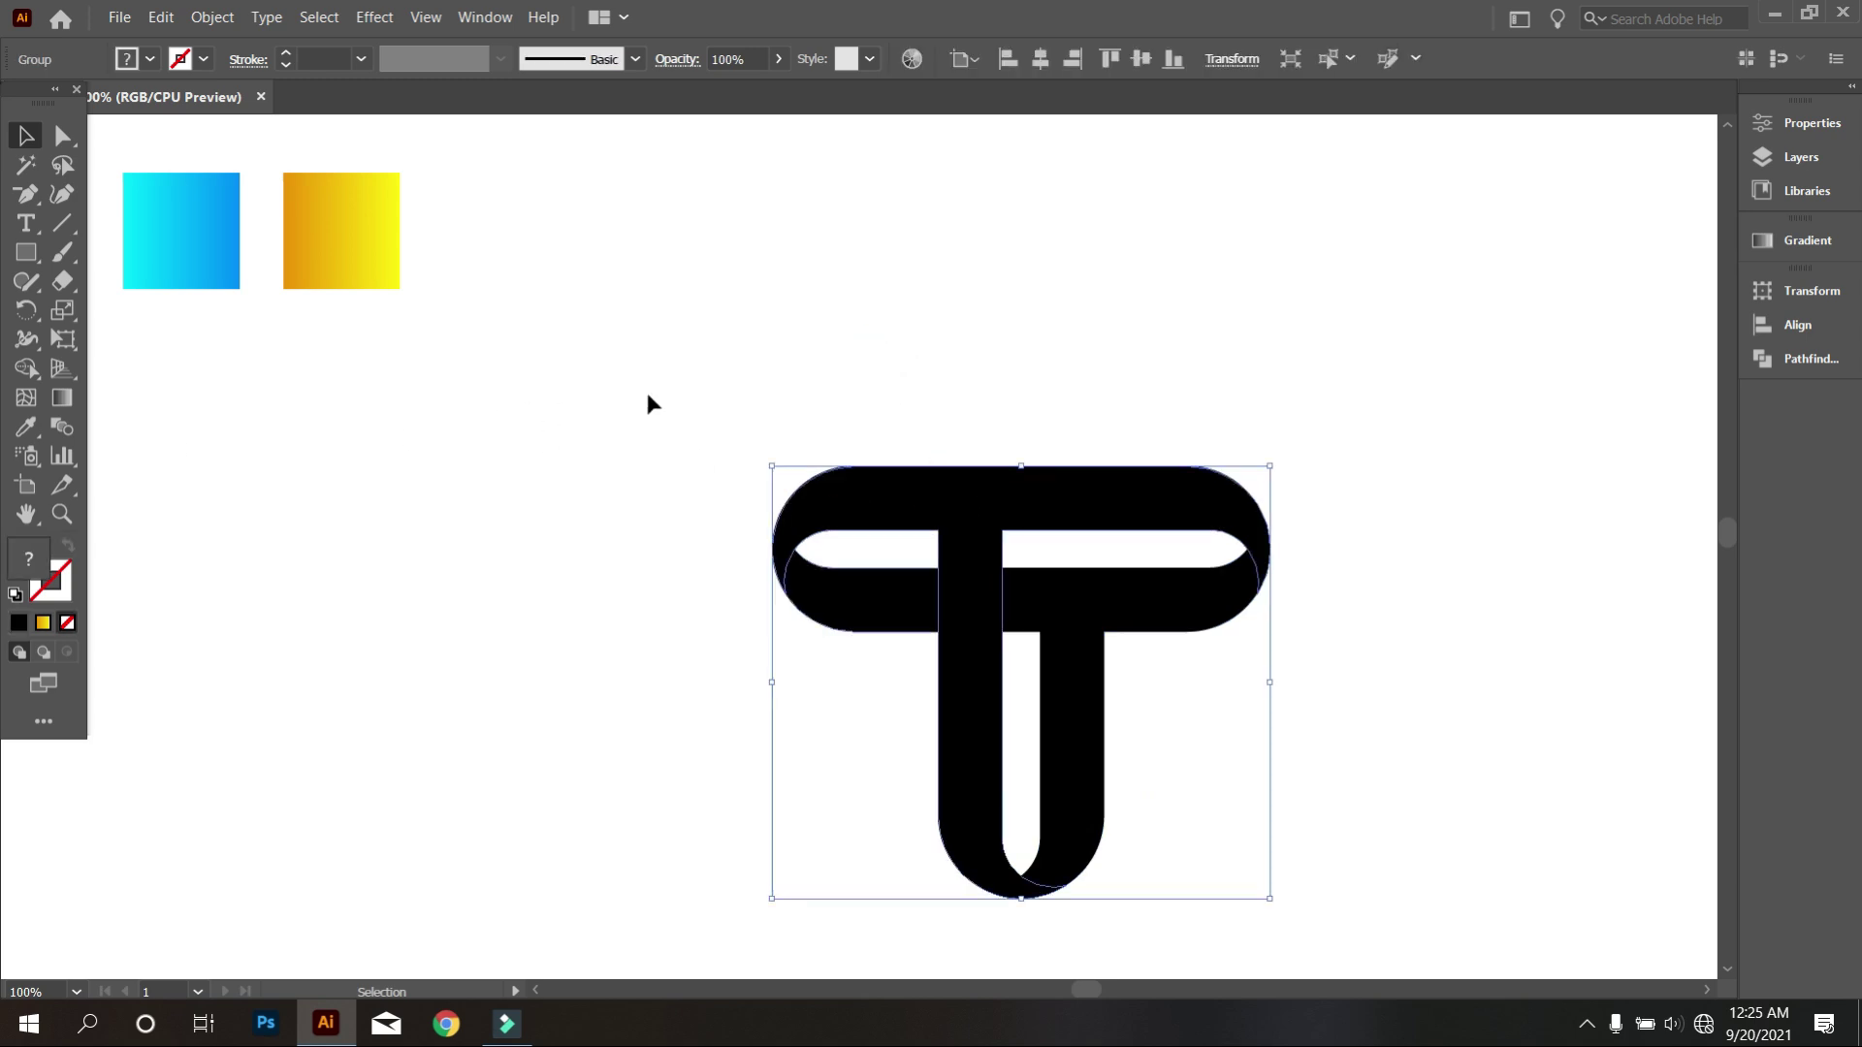
pyautogui.rightClick(730, 372)
pyautogui.click(809, 544)
pyautogui.click(908, 303)
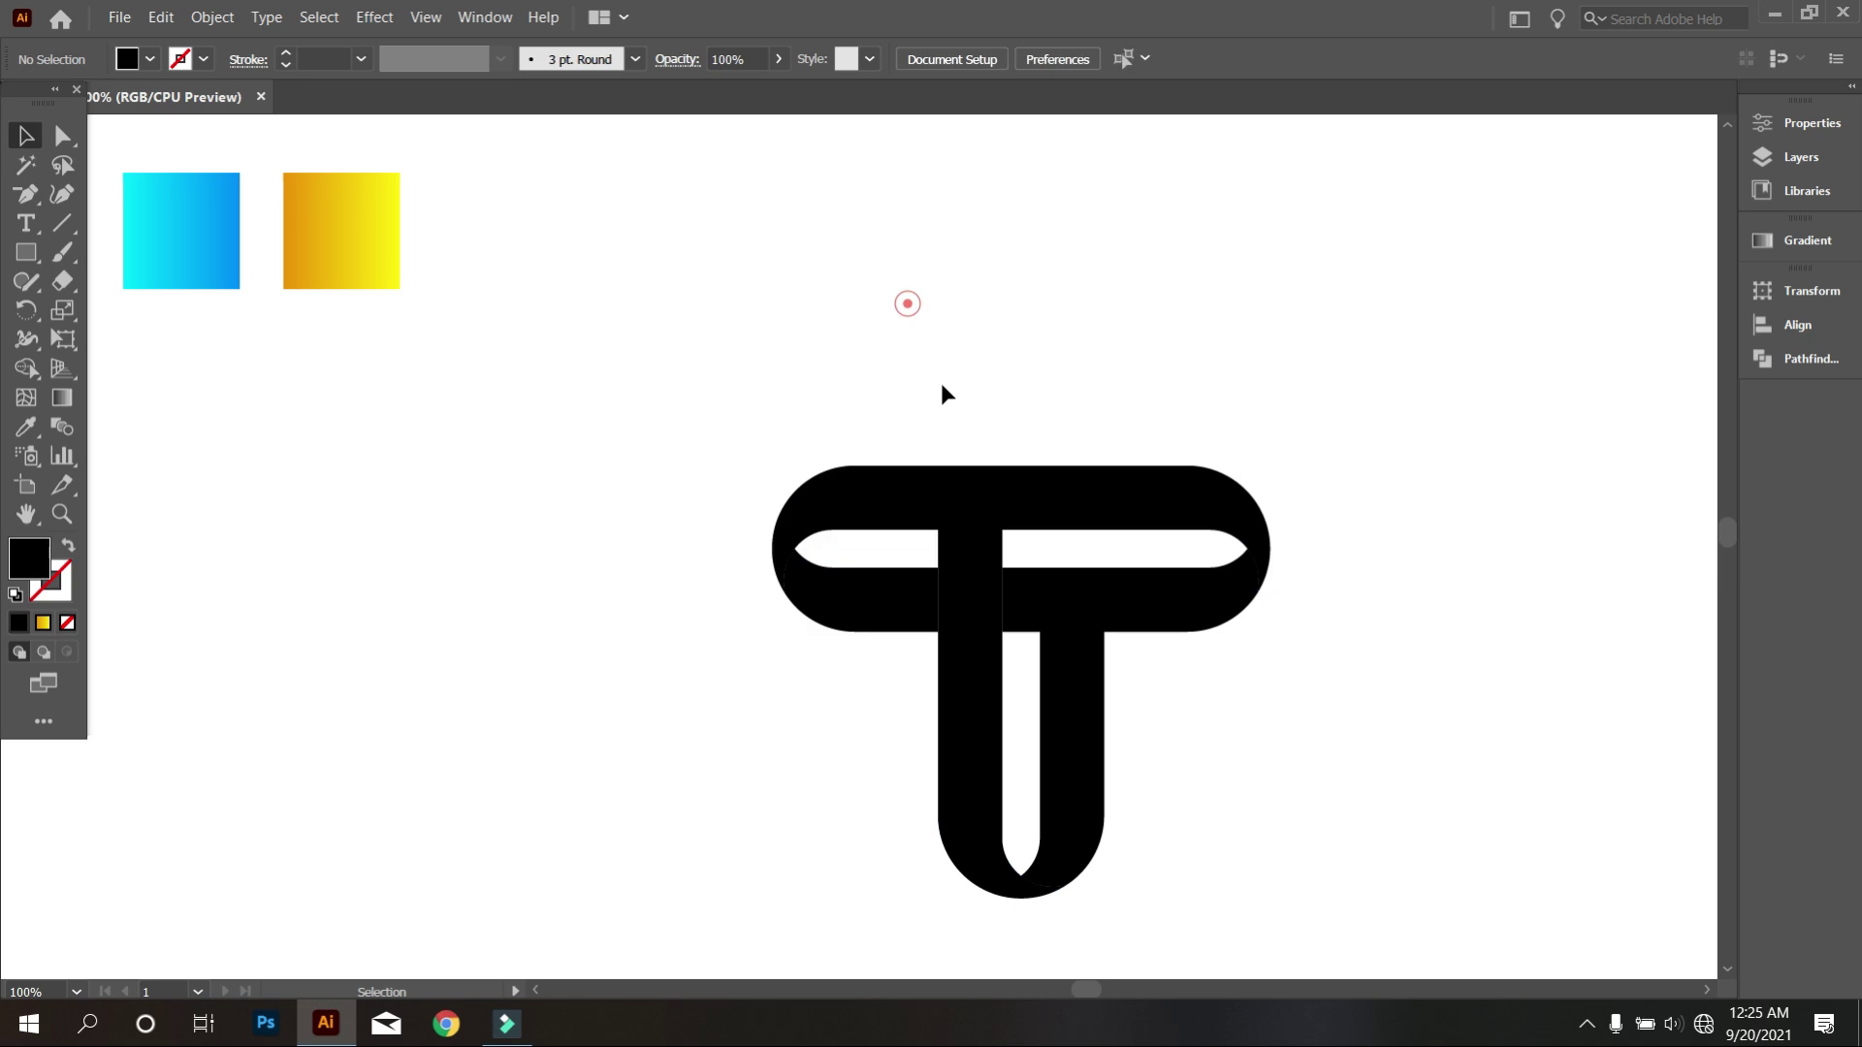
pyautogui.click(1048, 591)
pyautogui.click(973, 454)
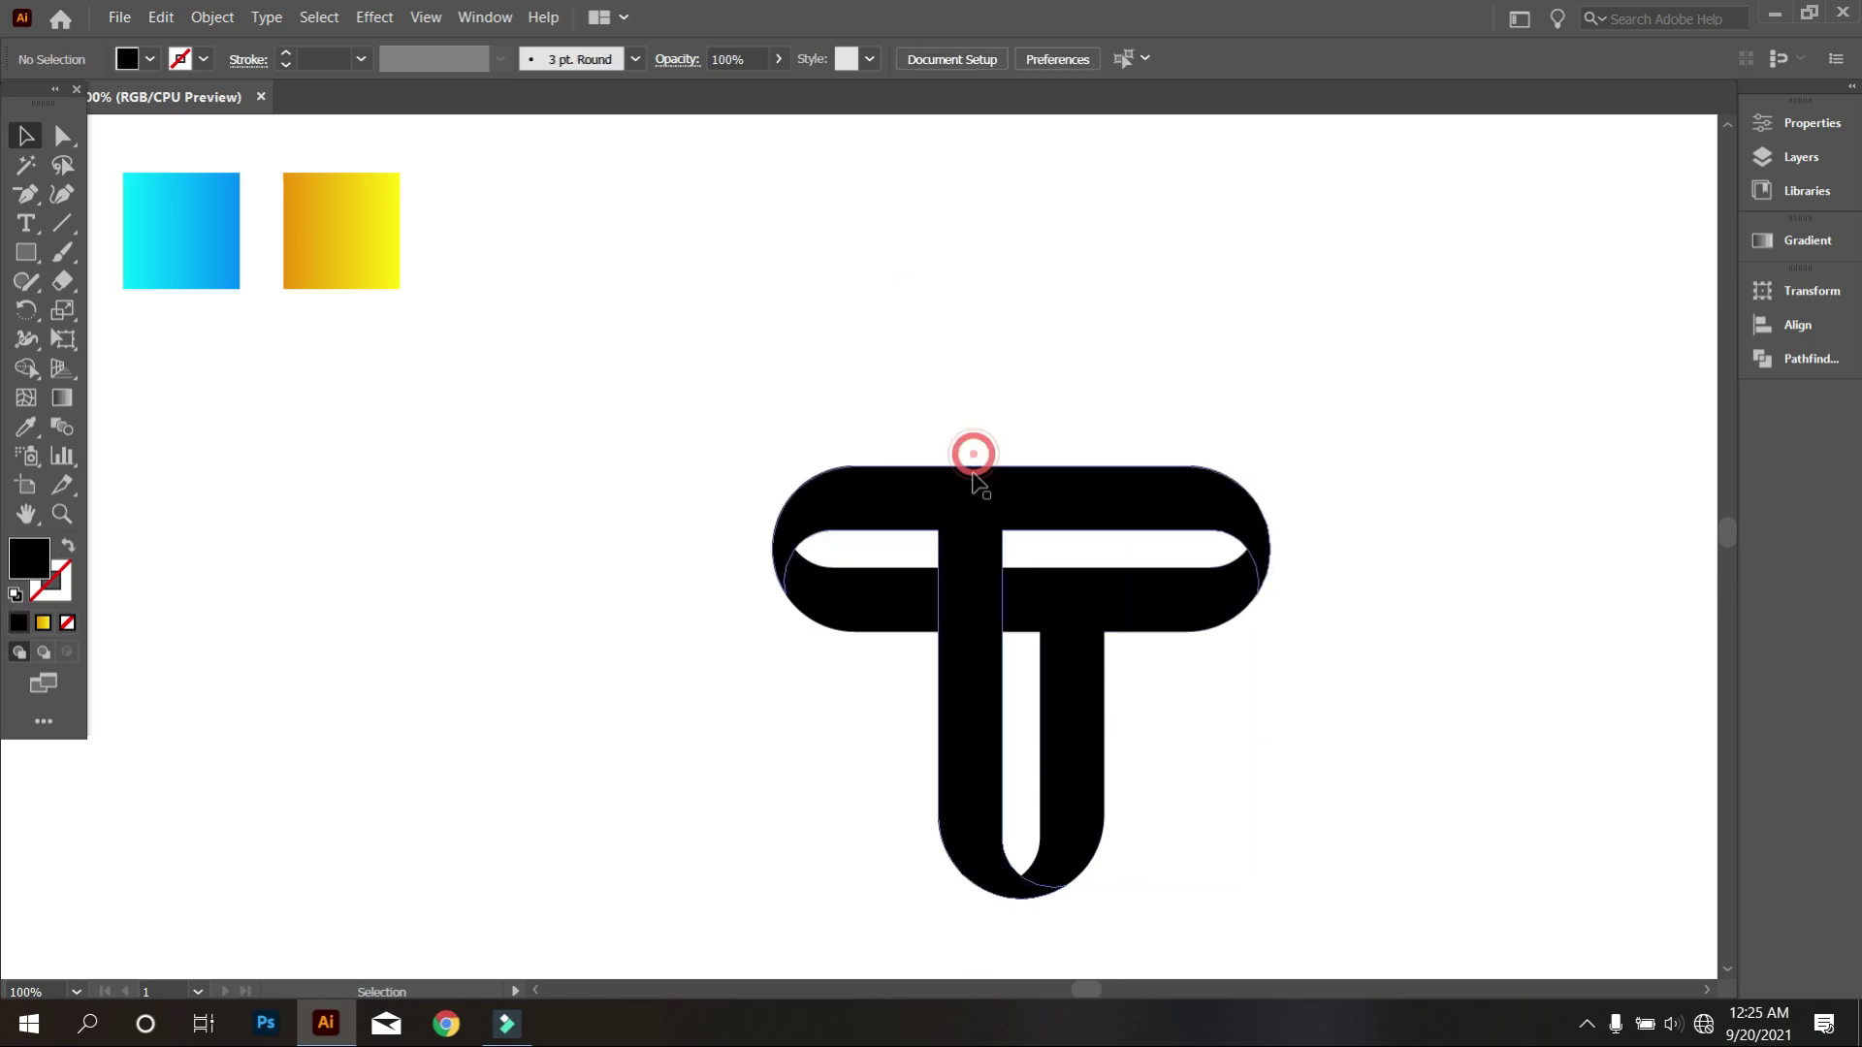
# Eyedrop the cyan gradient onto the front ribbon and orange-yellow onto the right ribbon and crossbar.
pyautogui.click(35, 427)
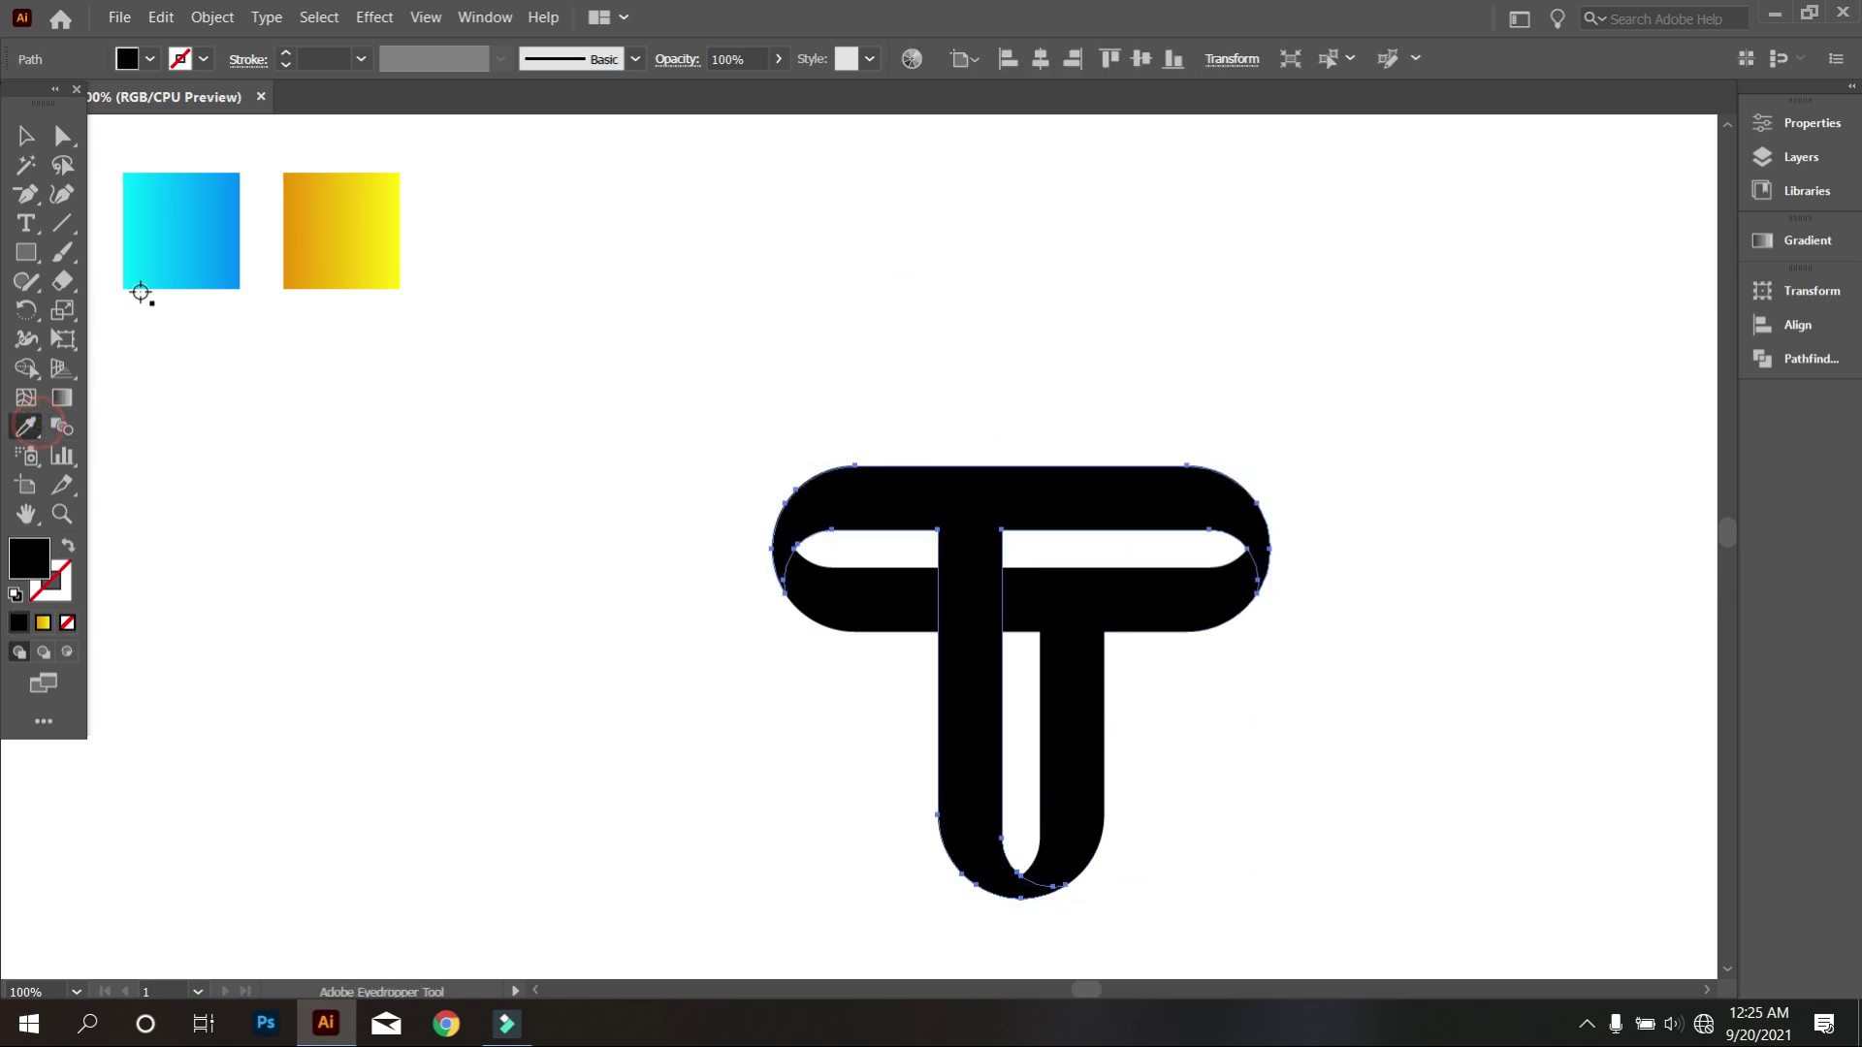
pyautogui.click(164, 278)
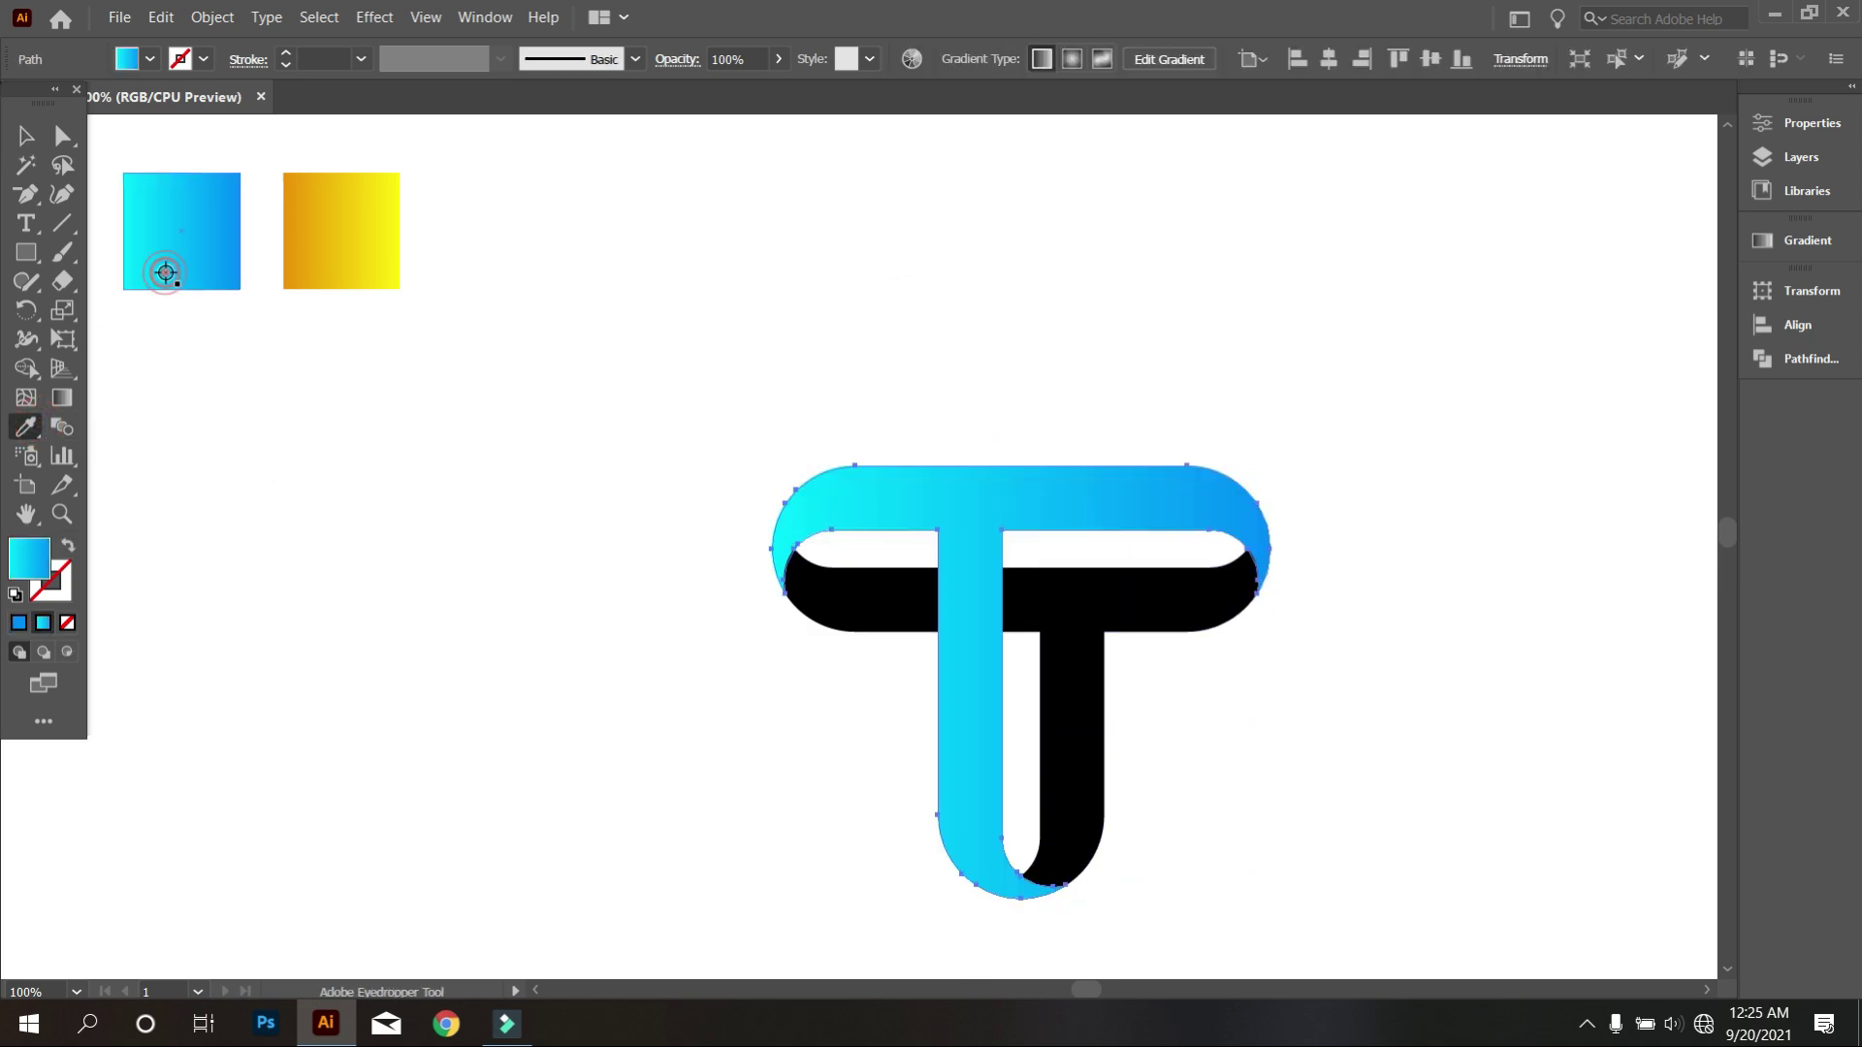
pyautogui.keyDown('ctrl'); pyautogui.click(1047, 613); pyautogui.keyUp('ctrl')
pyautogui.click(365, 242)
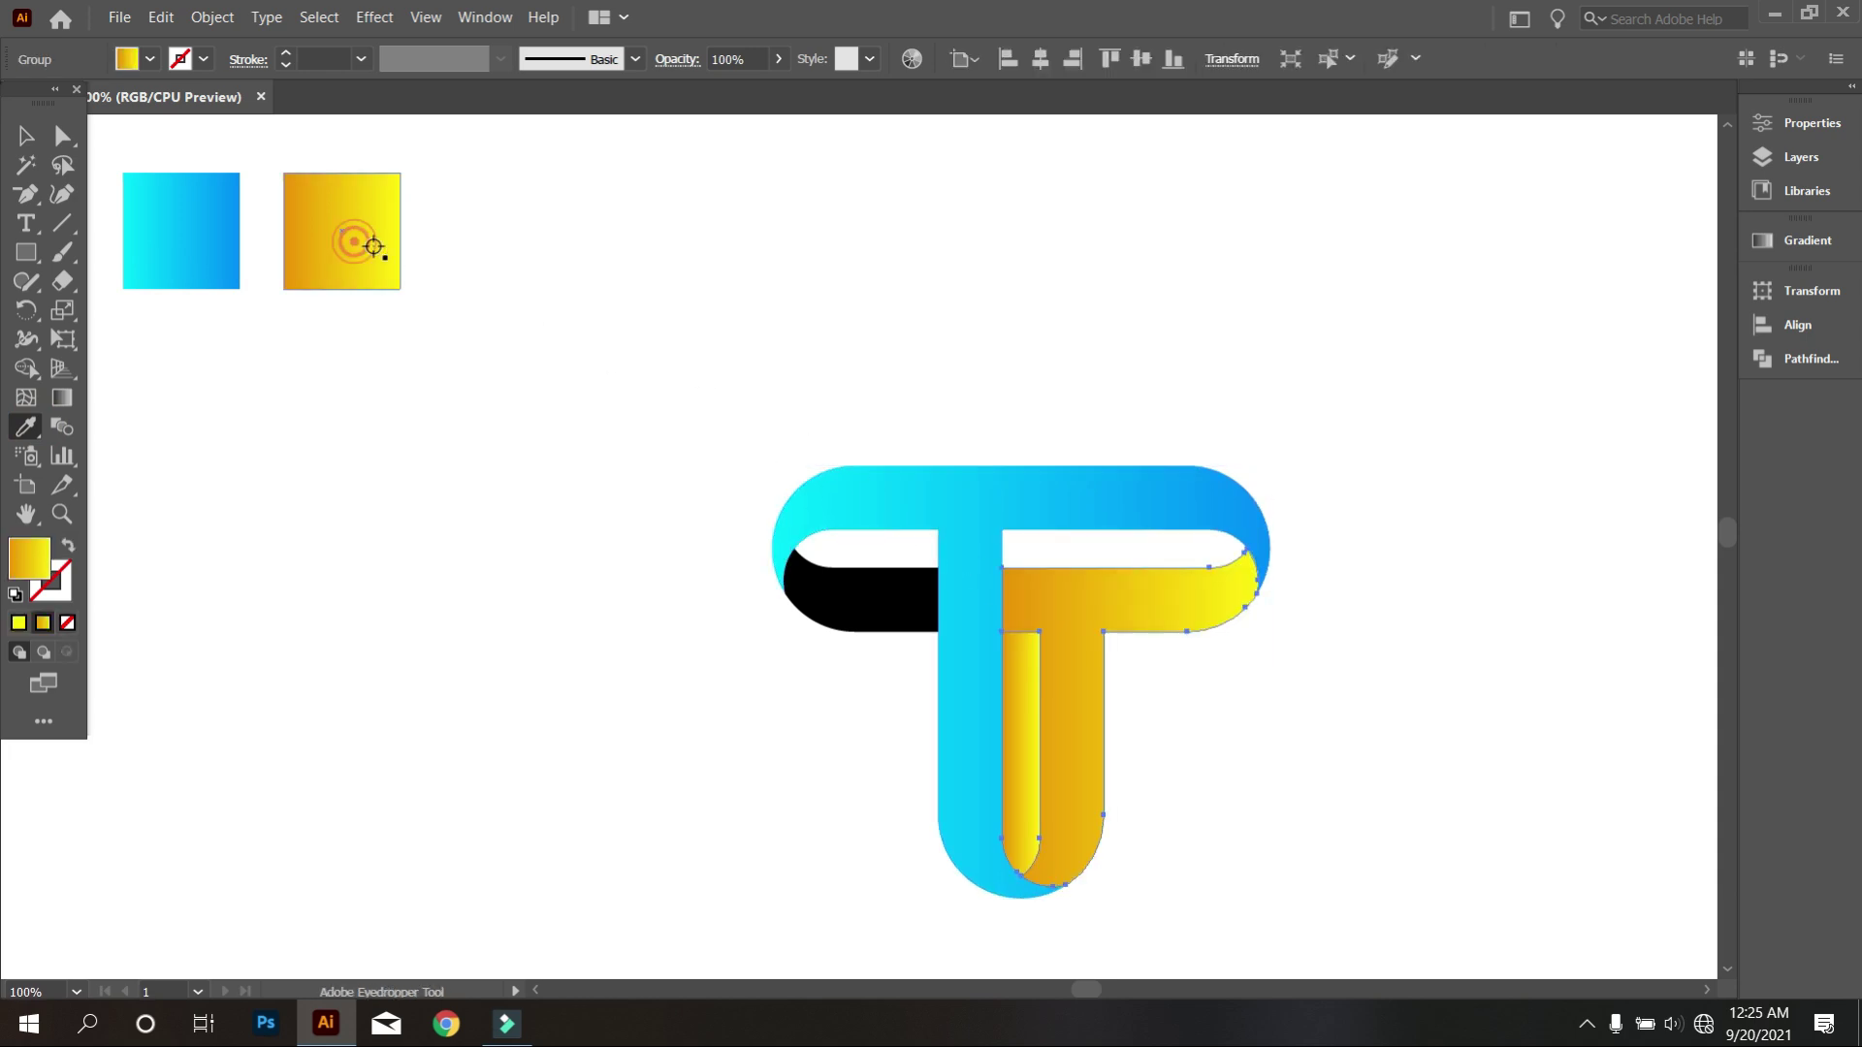
pyautogui.keyDown('ctrl'); pyautogui.click(854, 597); pyautogui.keyUp('ctrl')
pyautogui.click(342, 238)
pyautogui.click(851, 215)
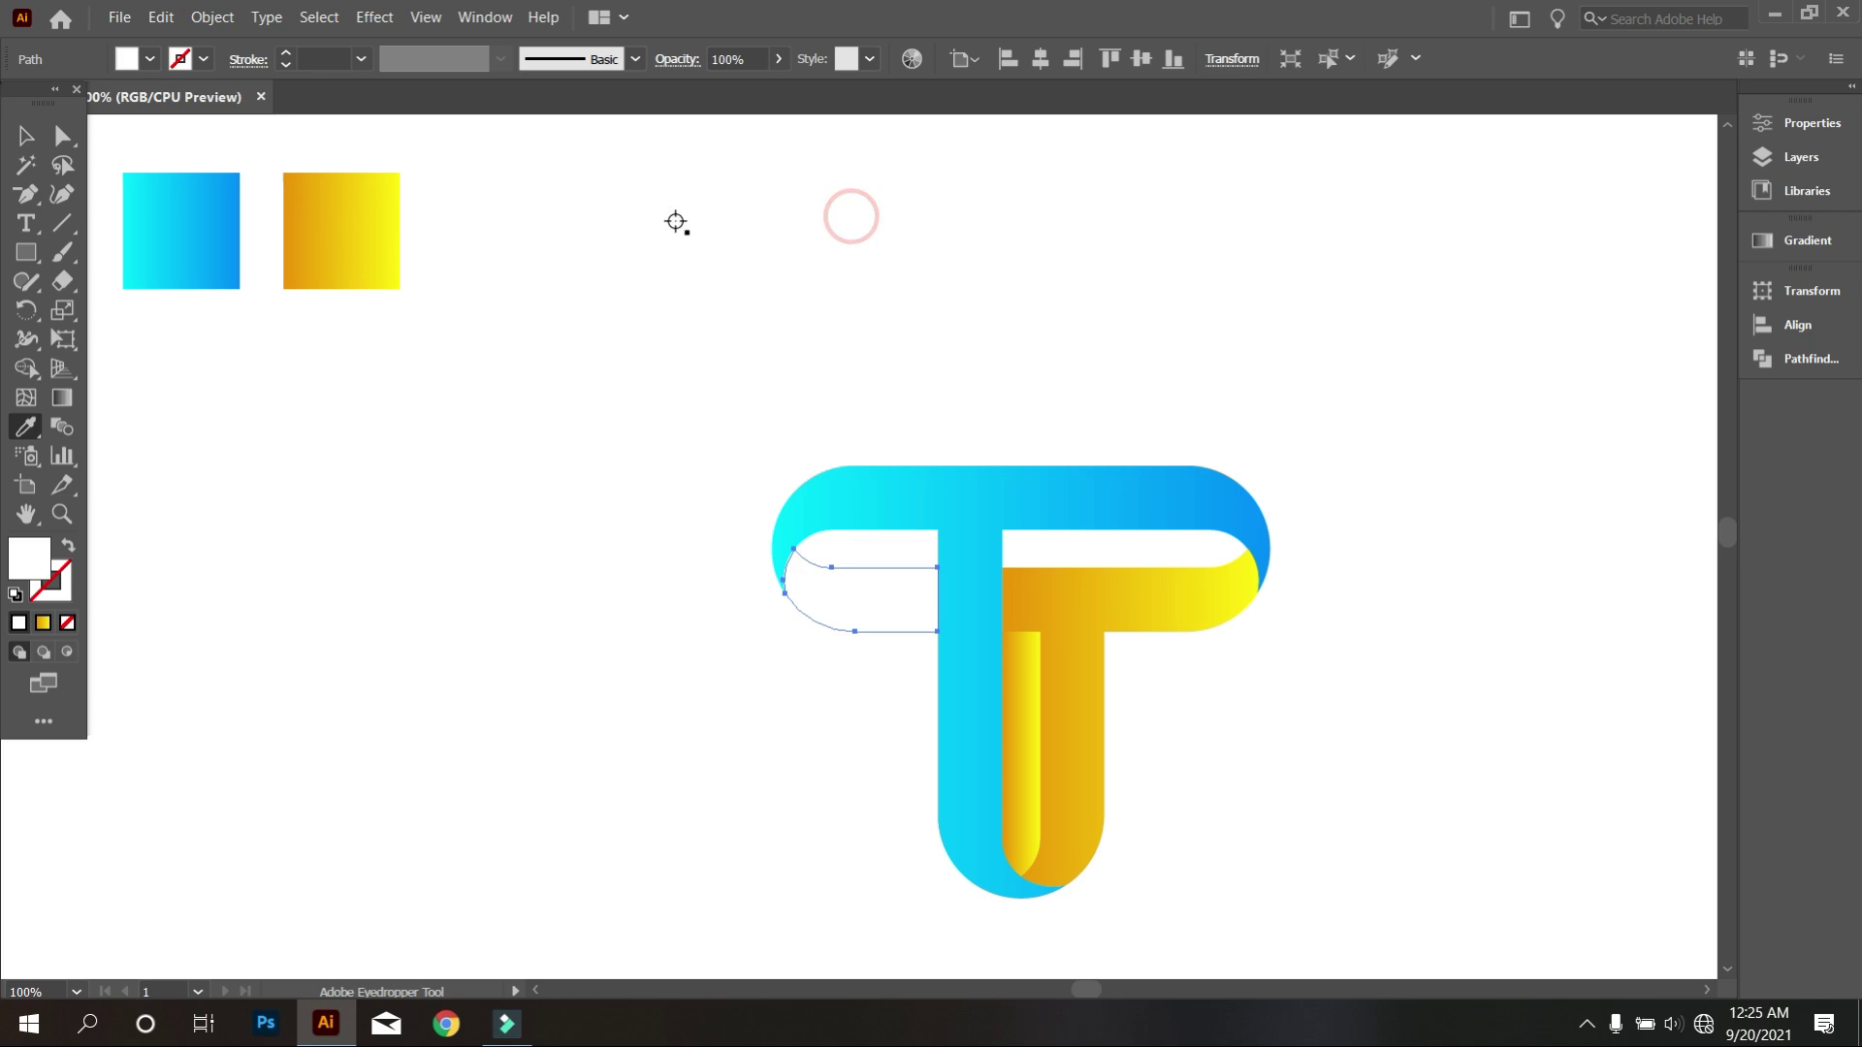
pyautogui.click(1070, 645)
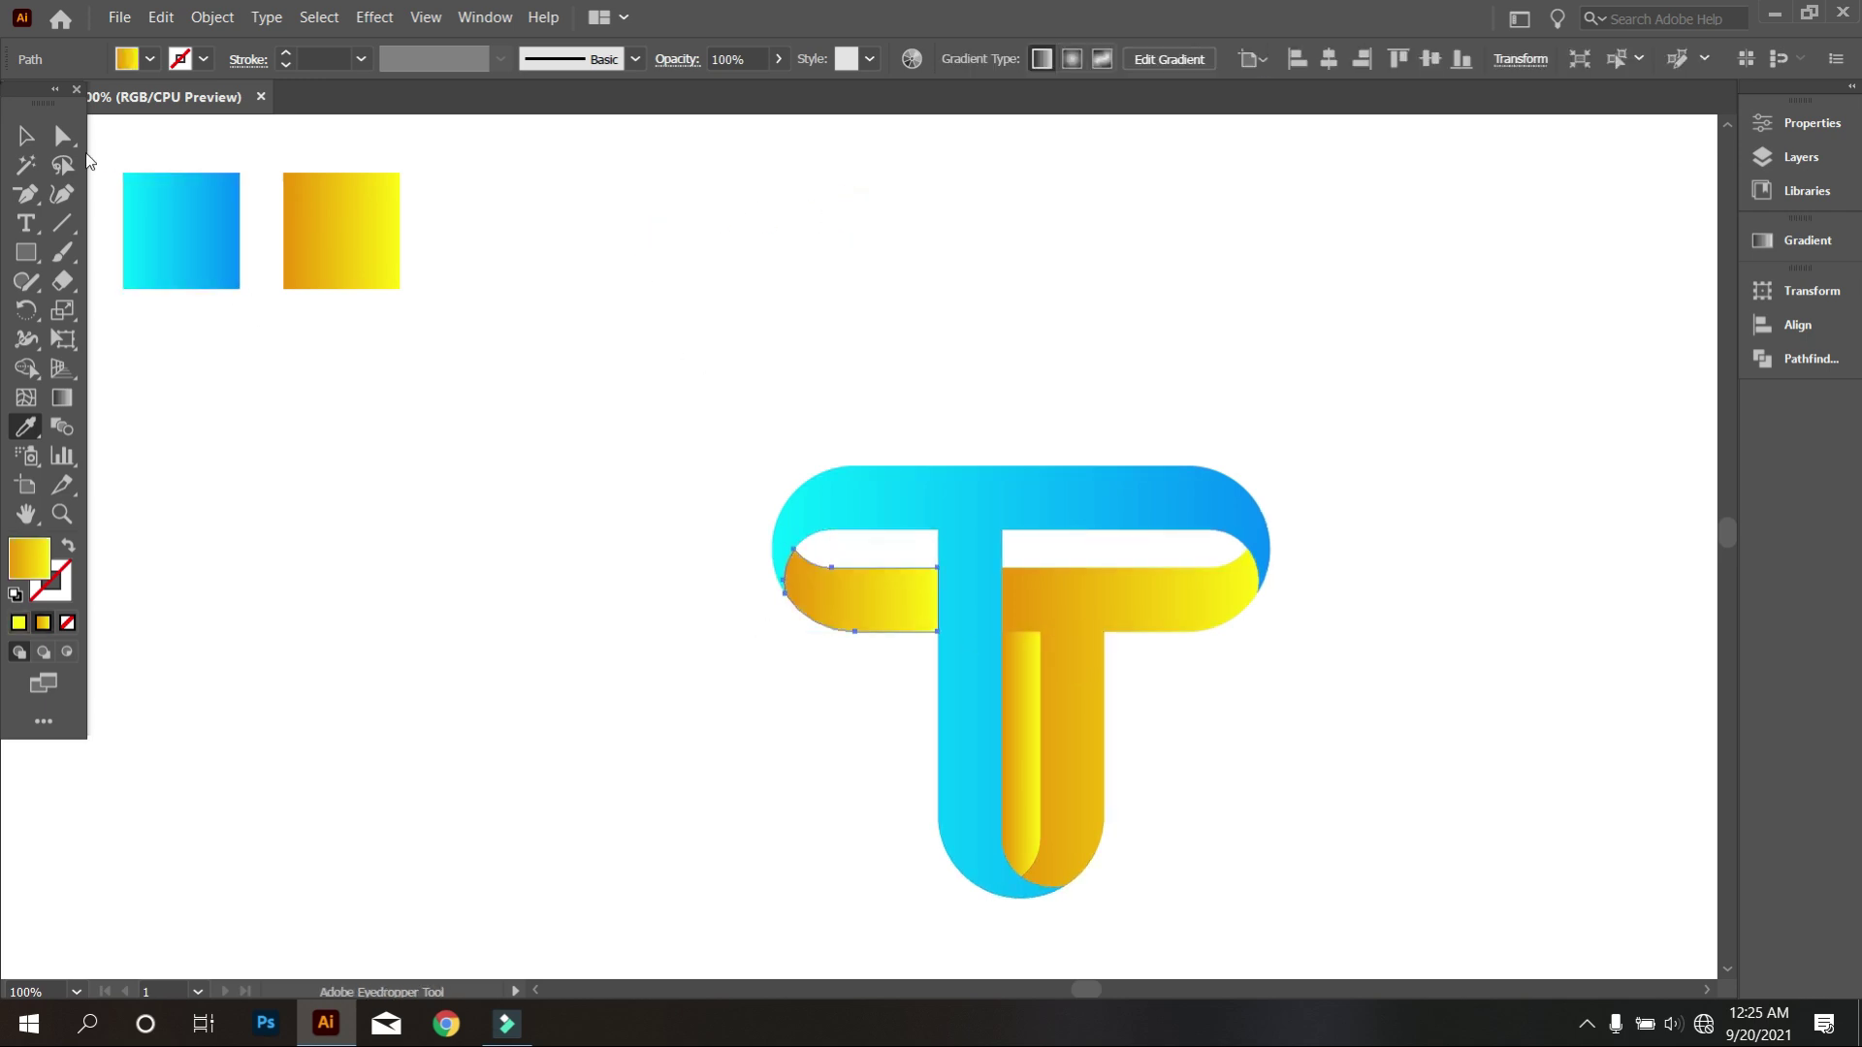
# Ungroup the orange ribbon and delete the thin leftover strip in the stem.
pyautogui.click(27, 136)
pyautogui.click(627, 591)
pyautogui.click(1017, 686)
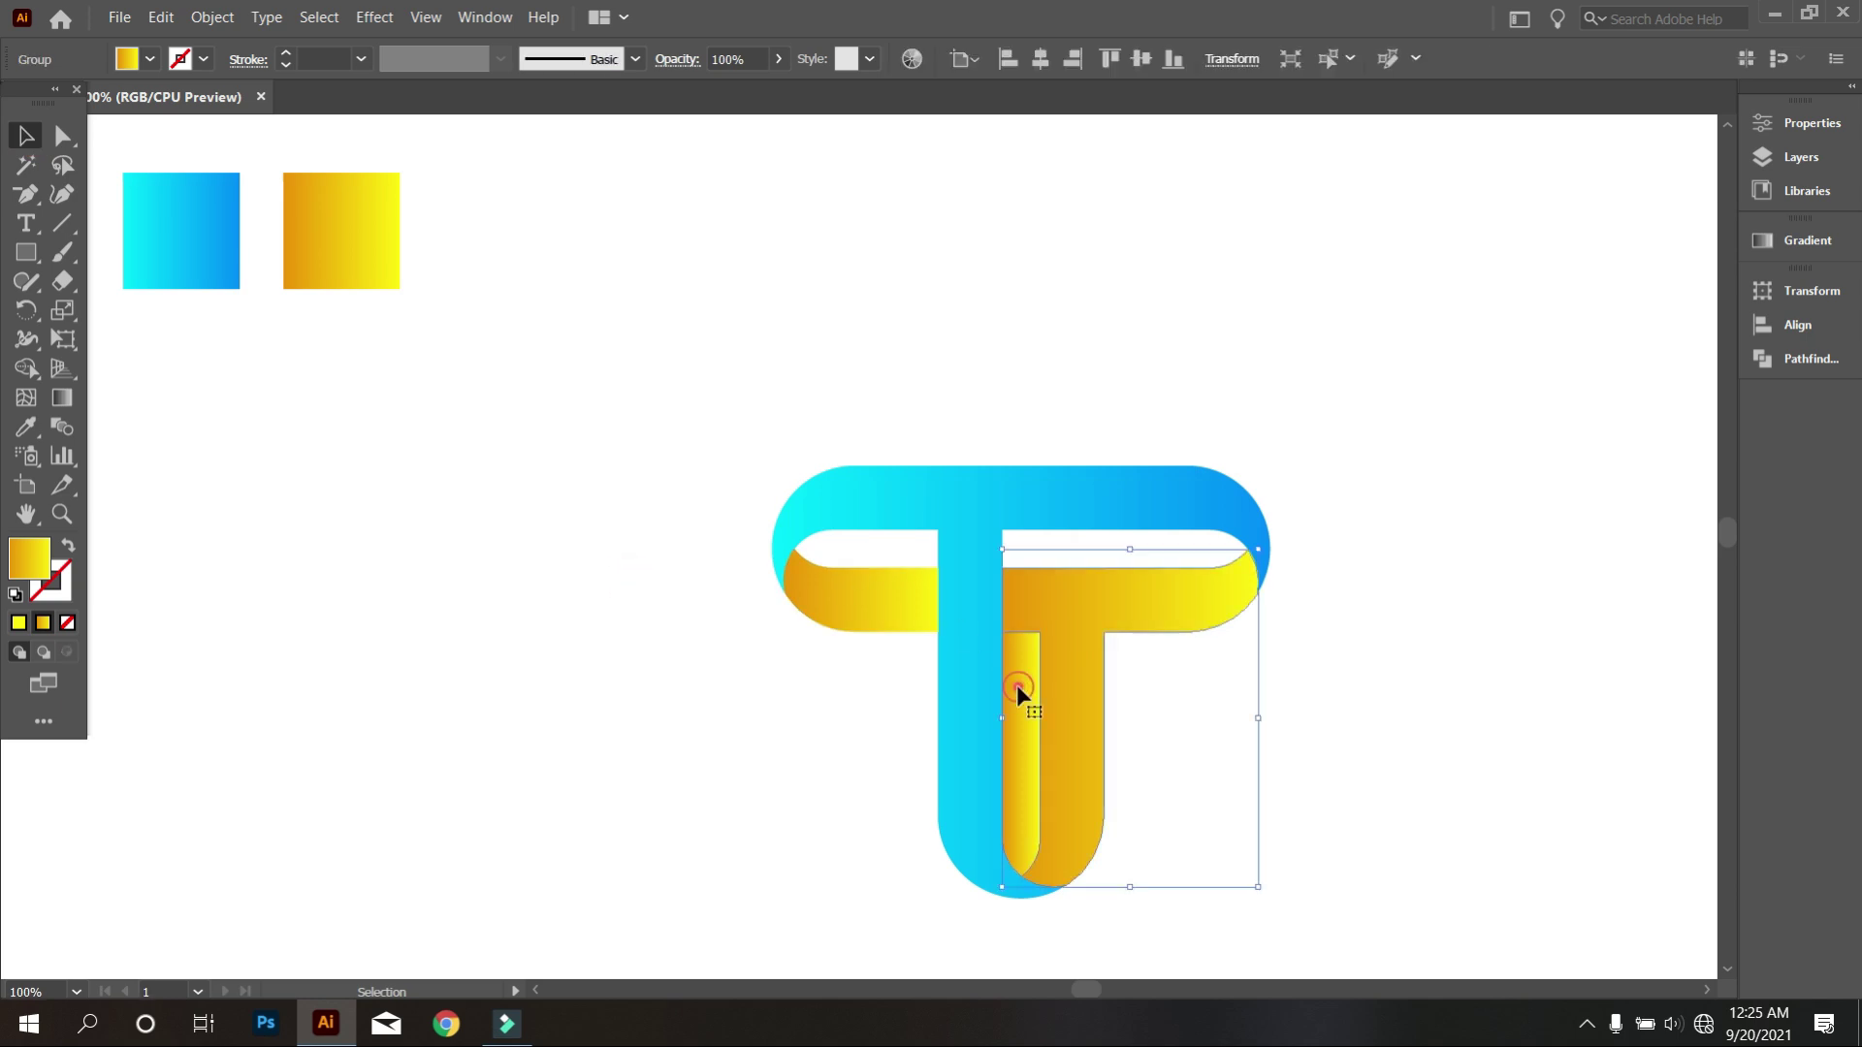
pyautogui.rightClick(1021, 680)
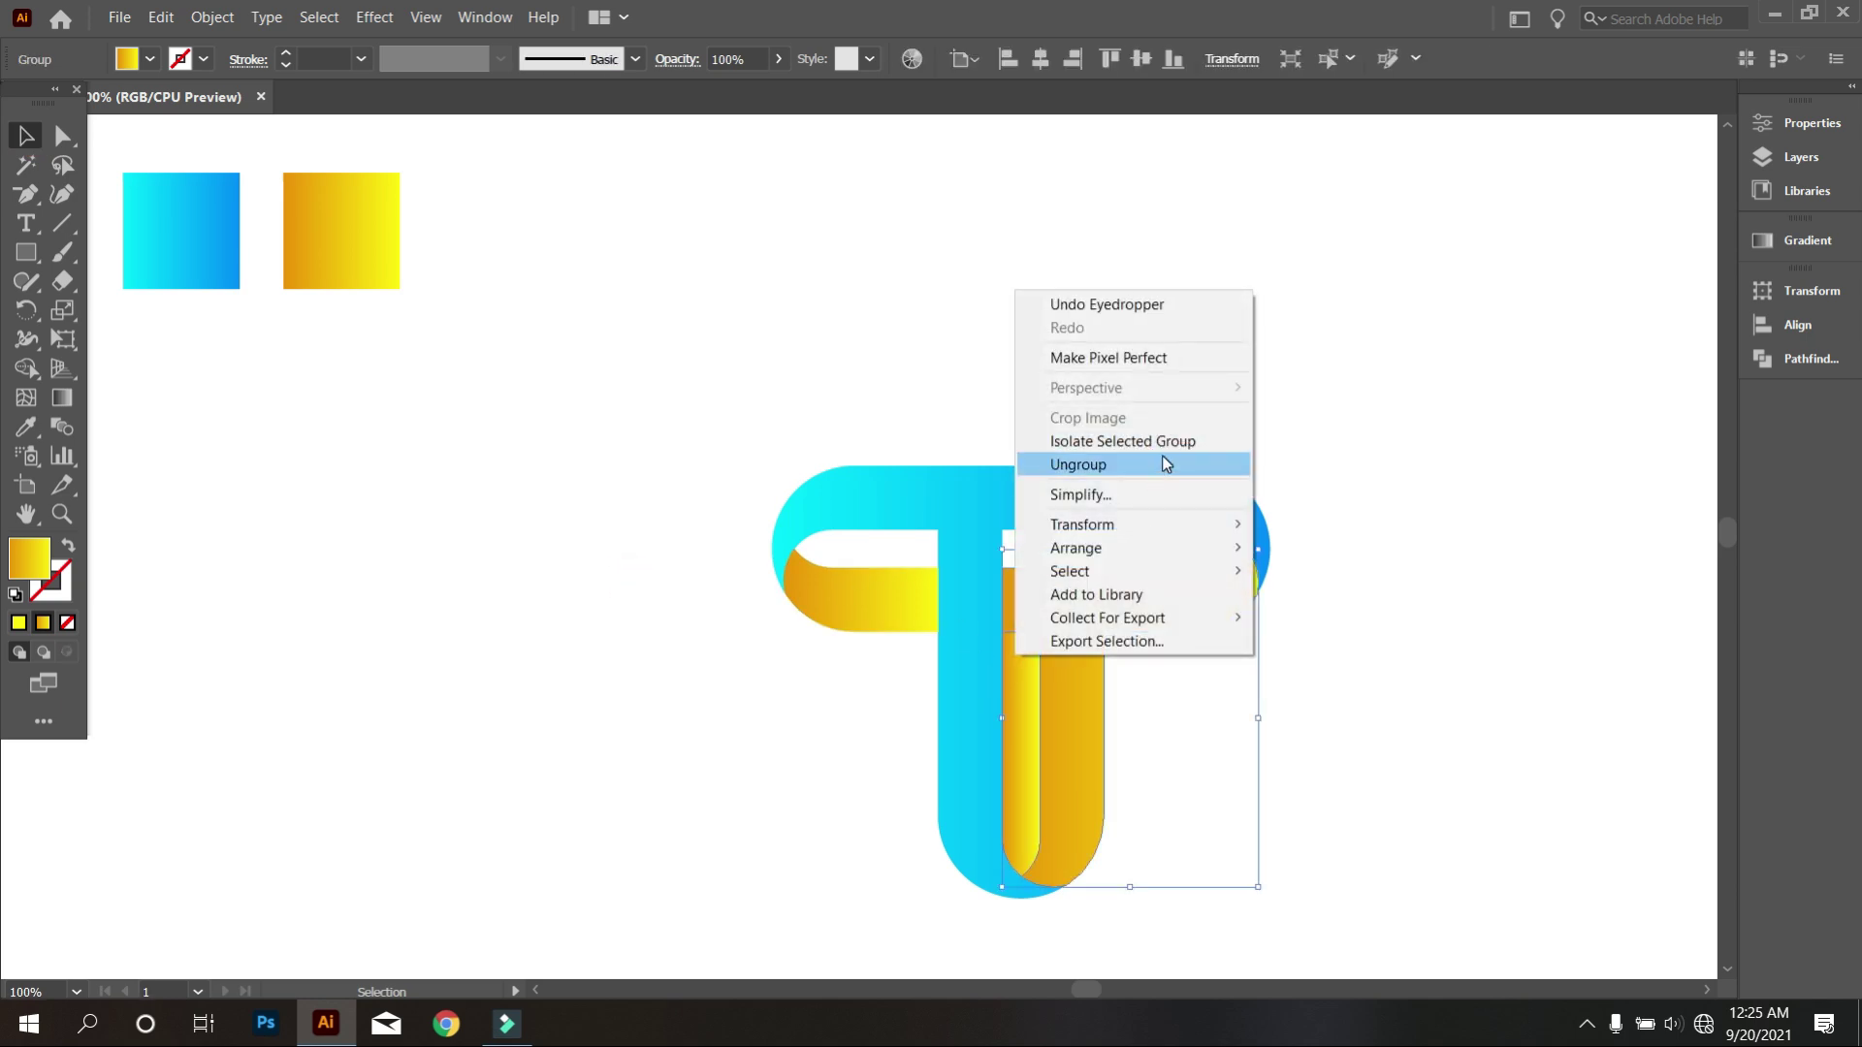
pyautogui.click(1162, 458)
pyautogui.click(1352, 463)
pyautogui.click(1021, 703)
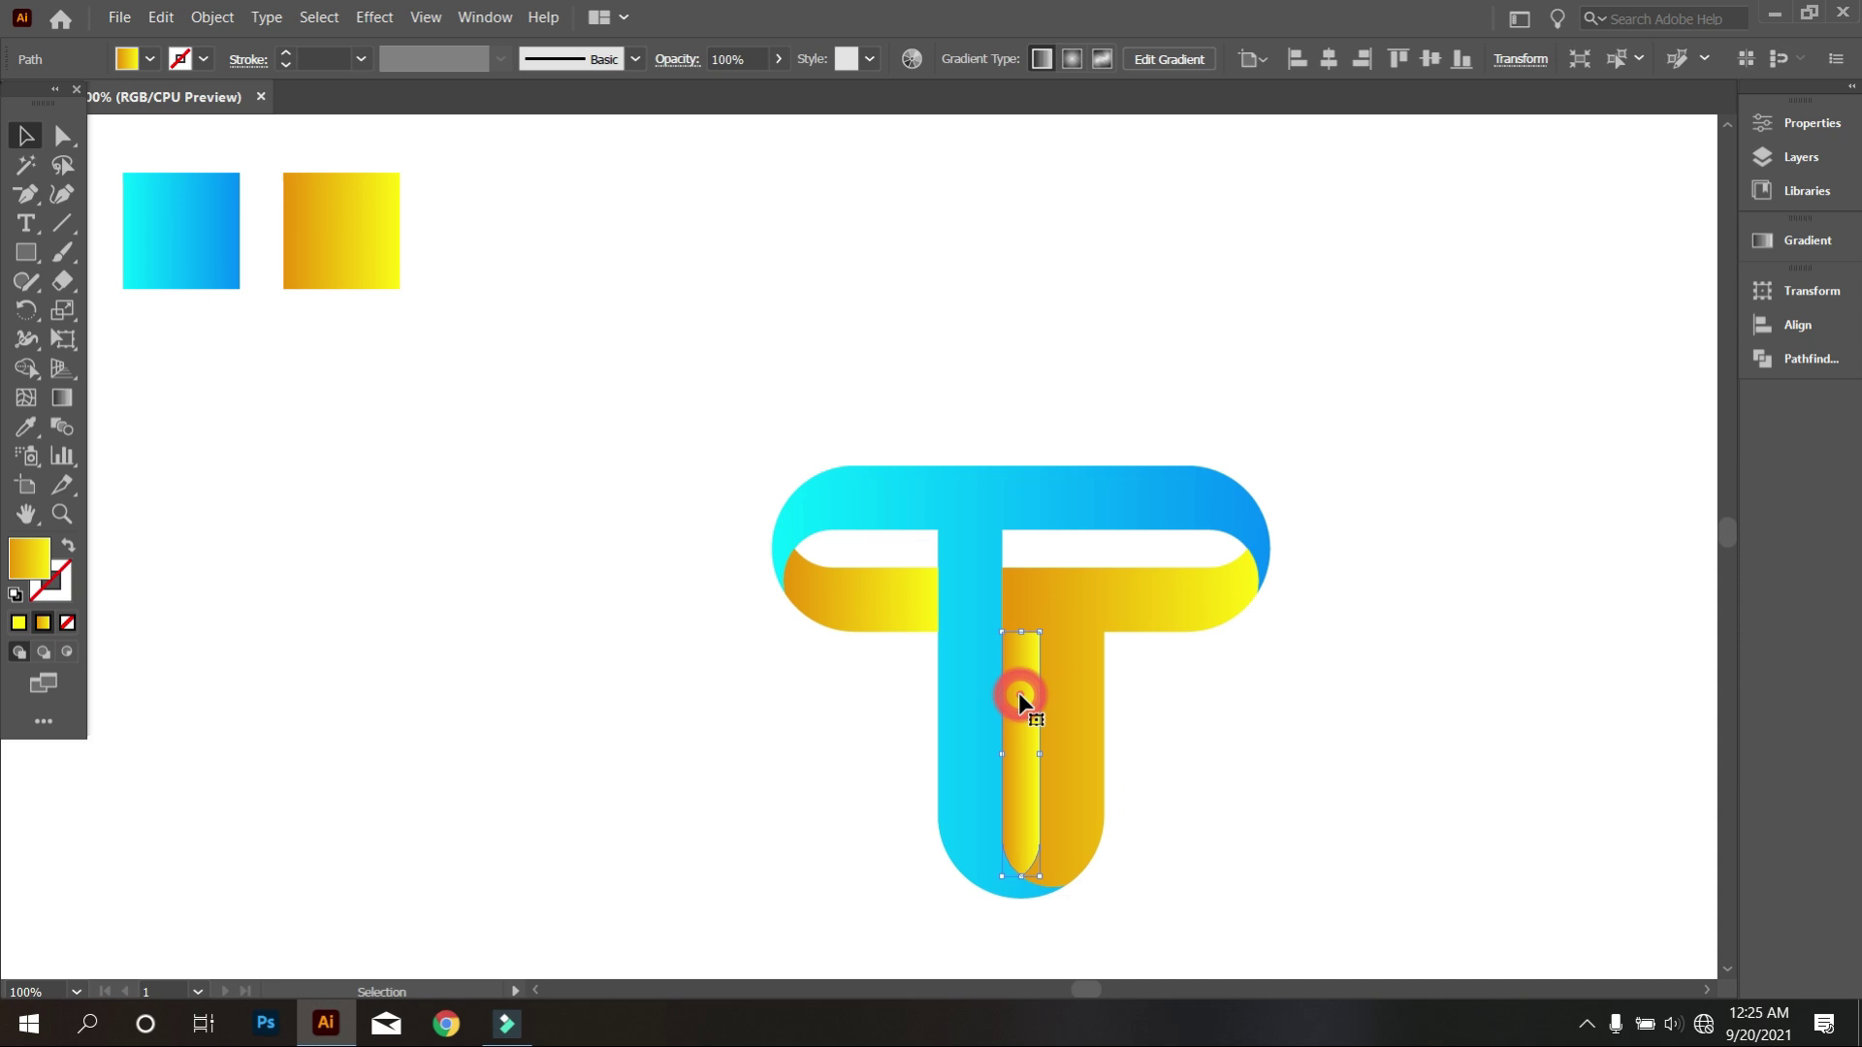
pyautogui.keyDown('shift'); pyautogui.click(1023, 704); pyautogui.keyUp('shift')
pyautogui.press('Delete')
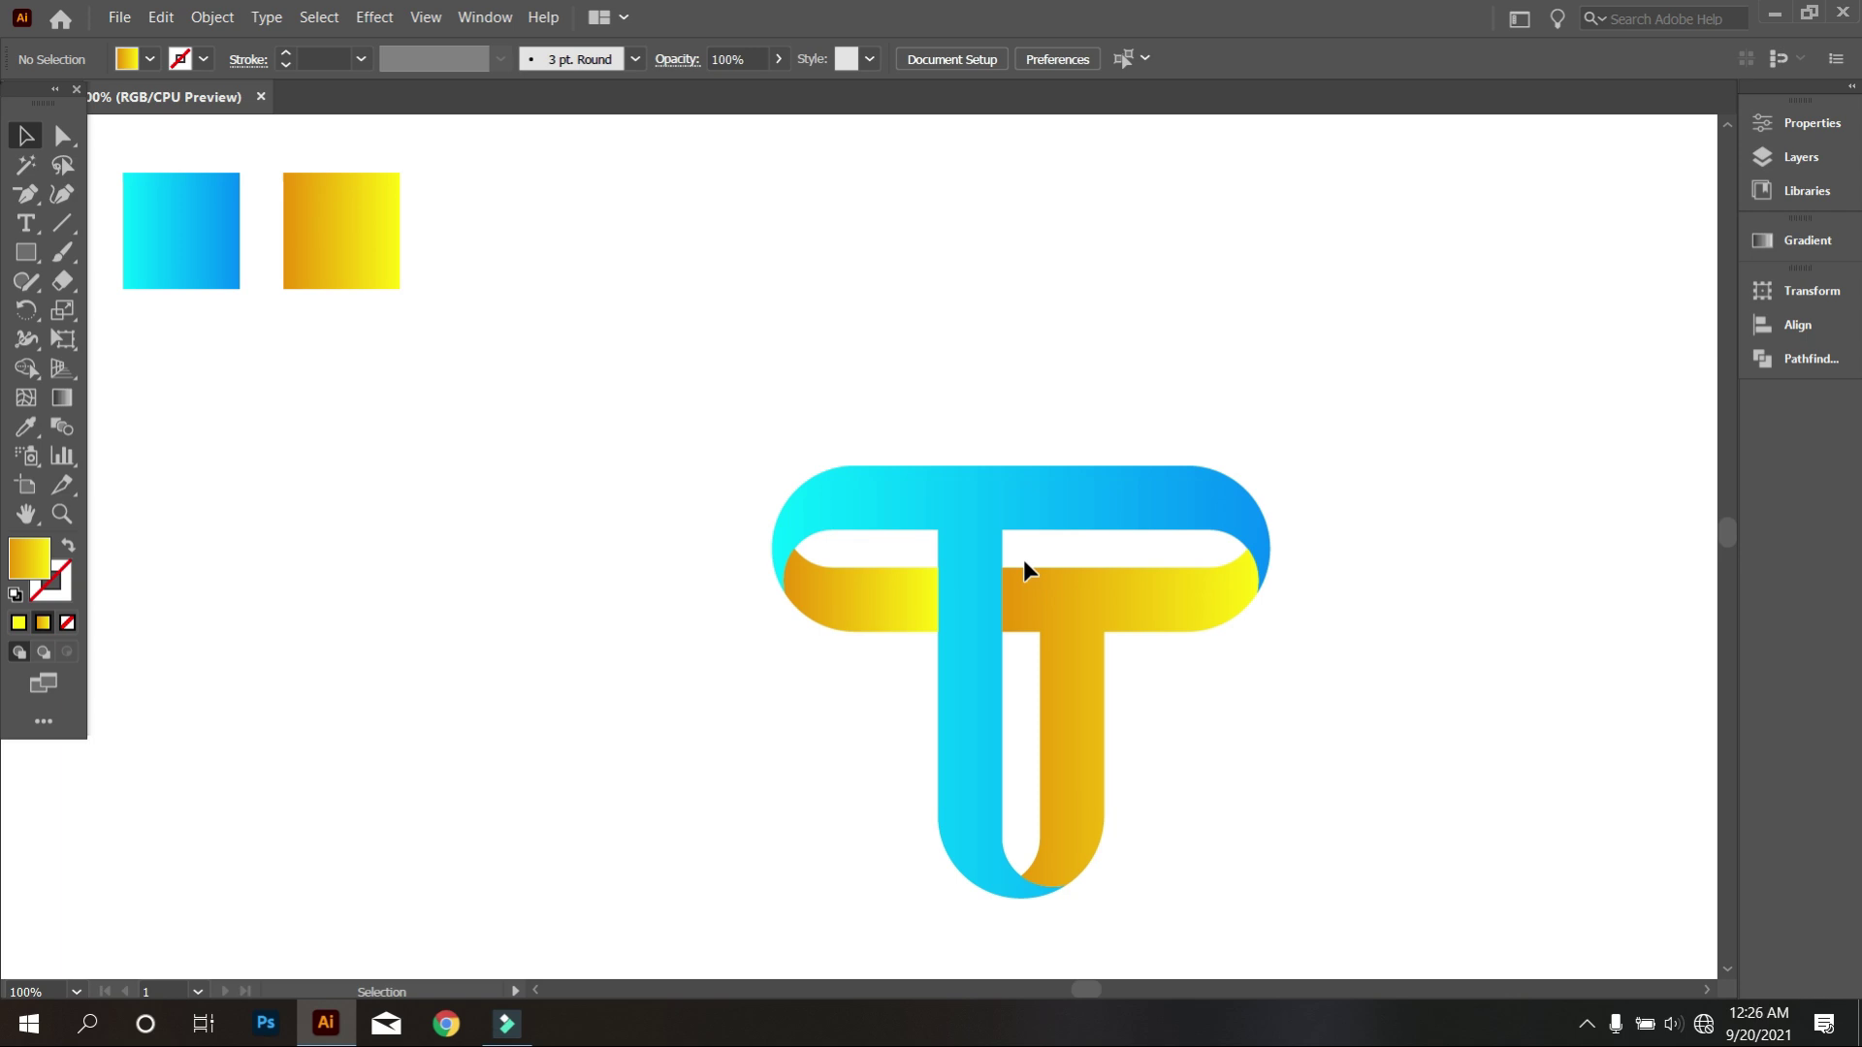
pyautogui.scroll(-1, 1092, 590)
pyautogui.keyDown('alt'); pyautogui.scroll(1, 1263, 619); pyautogui.keyUp('alt')
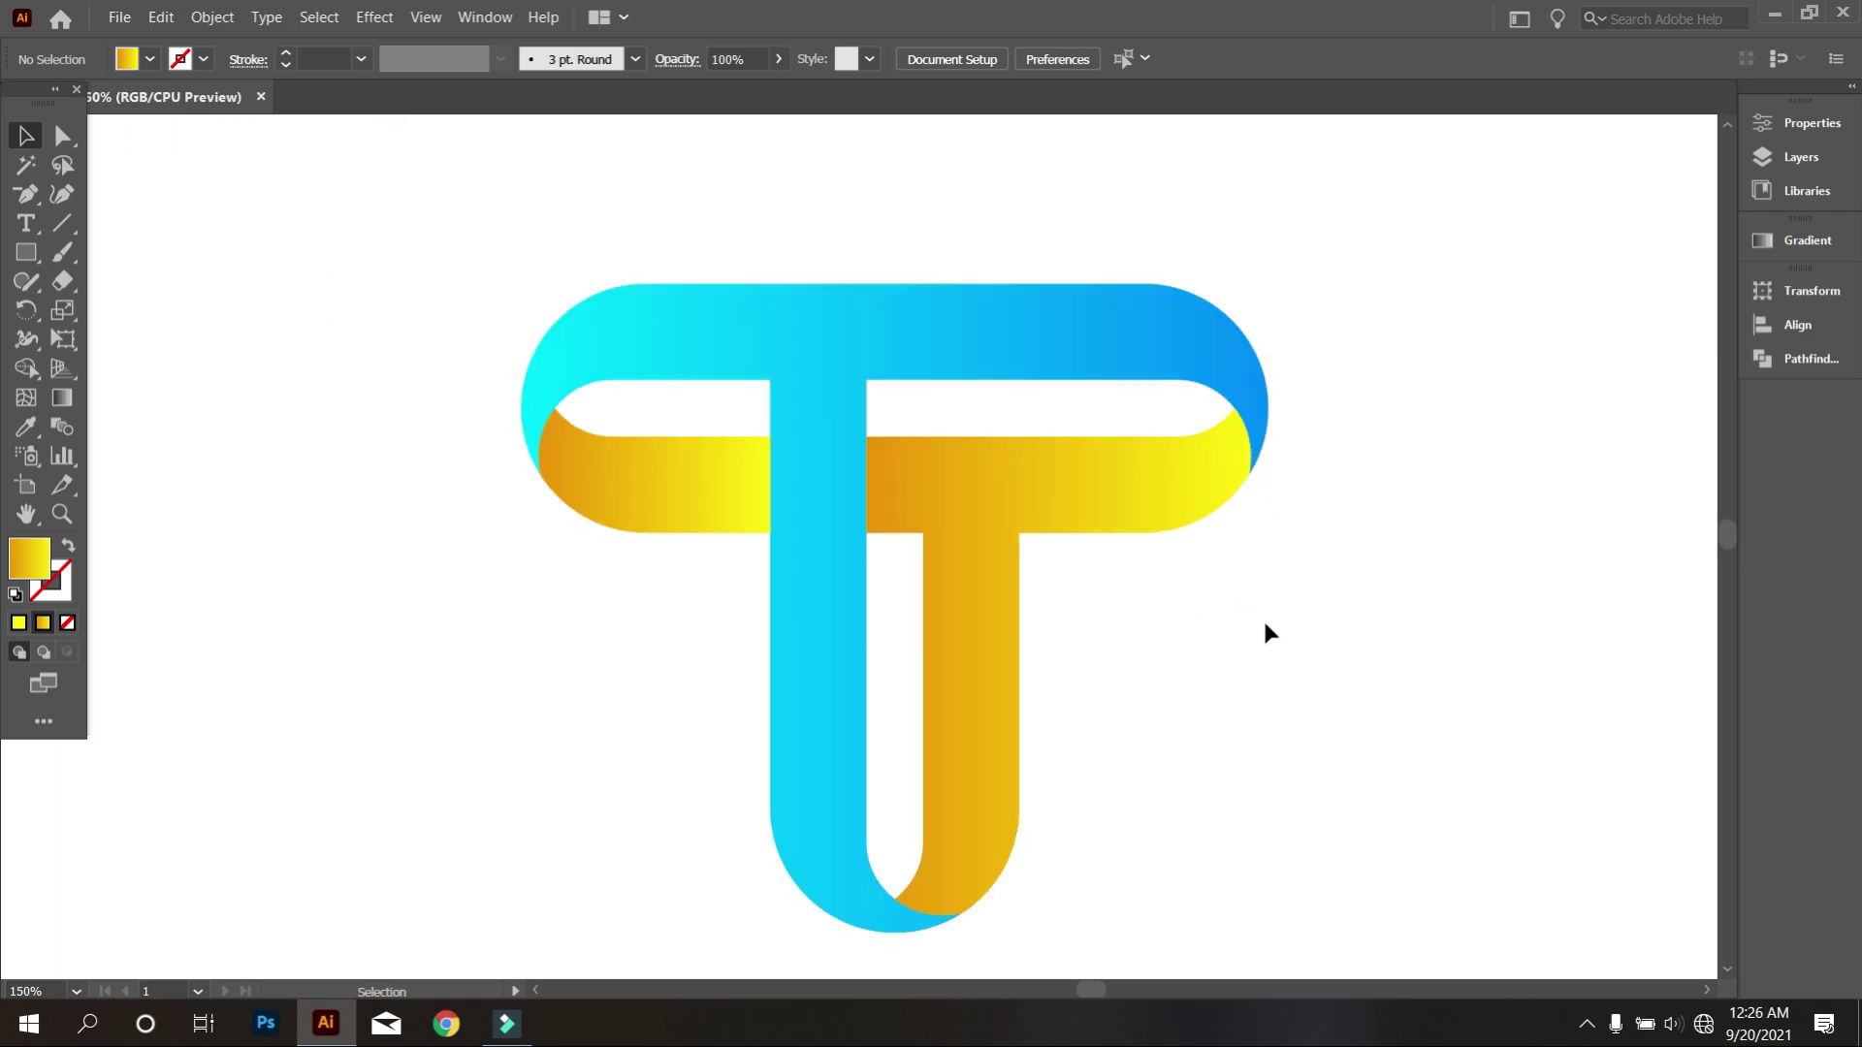
pyautogui.moveTo(1258, 651); pyautogui.dragTo(1105, 591)
# Redirect the cyan front ribbon's gradient to run from top to bottom.
pyautogui.click(668, 464)
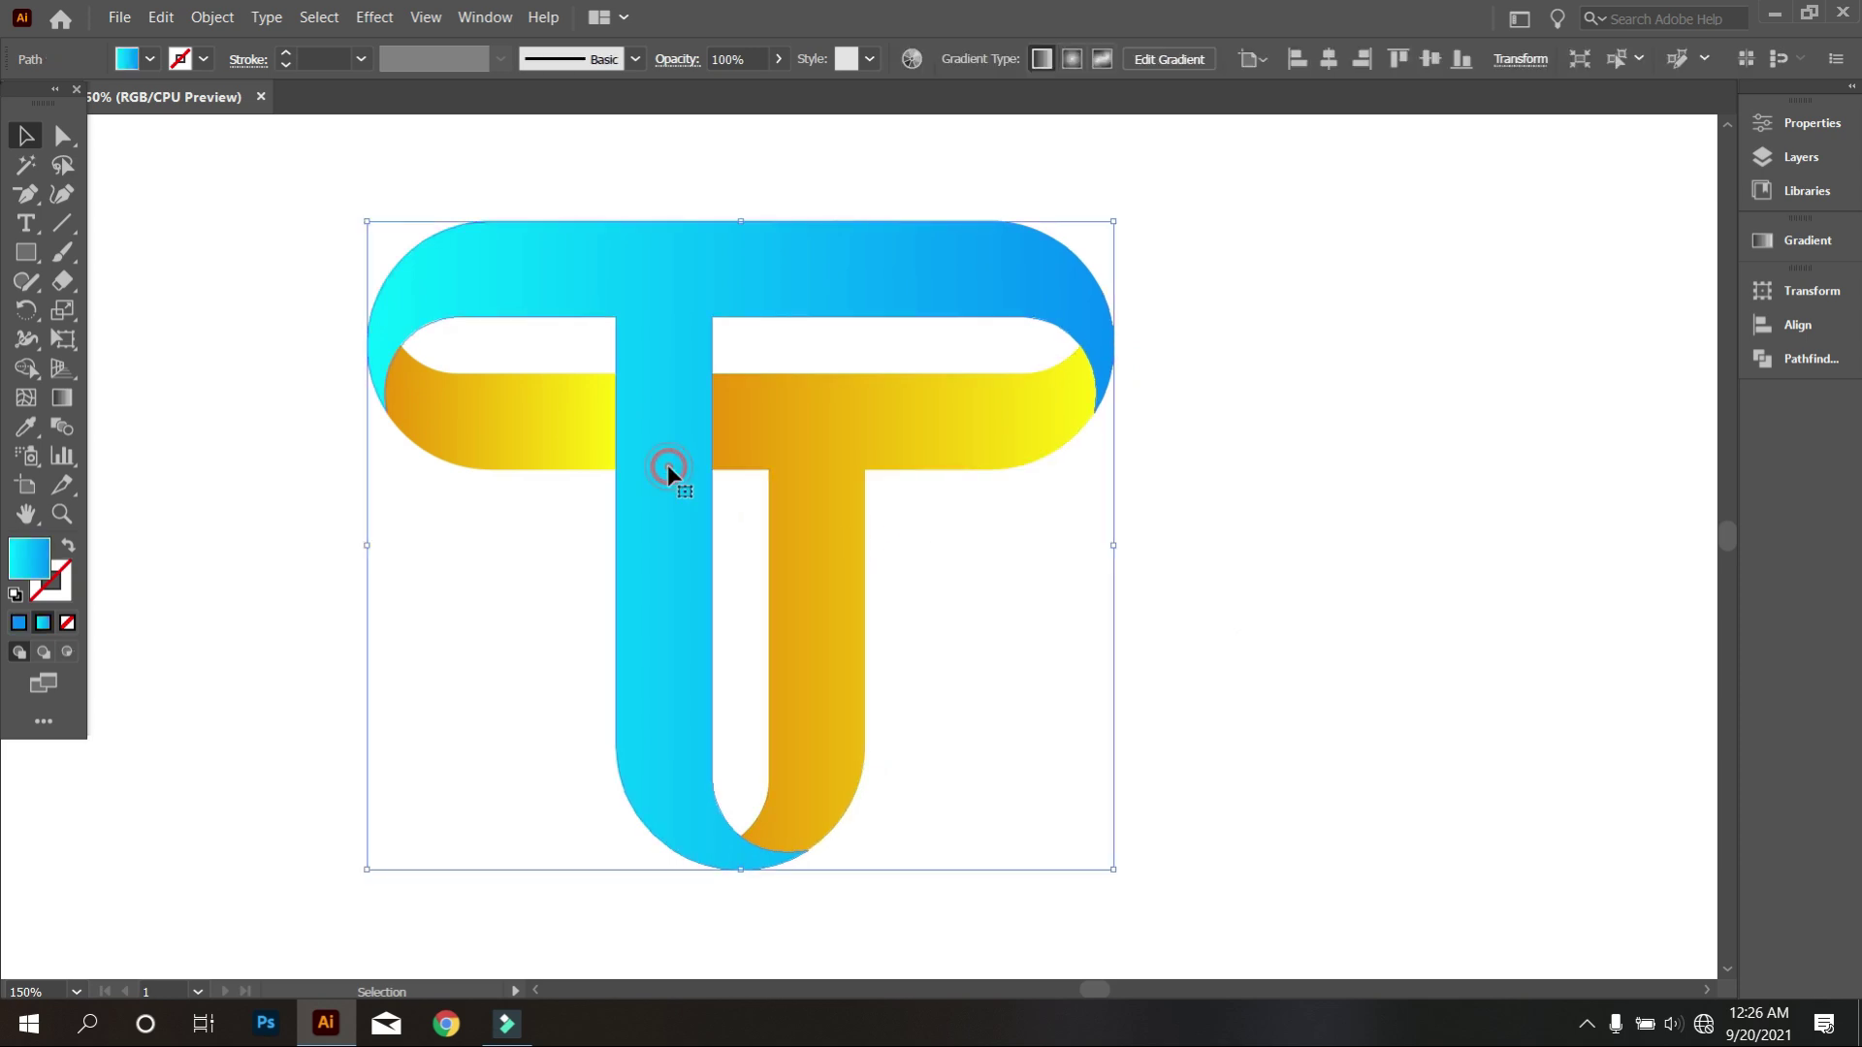
pyautogui.keyDown('alt'); pyautogui.scroll(-1, 522, 507); pyautogui.keyUp('alt')
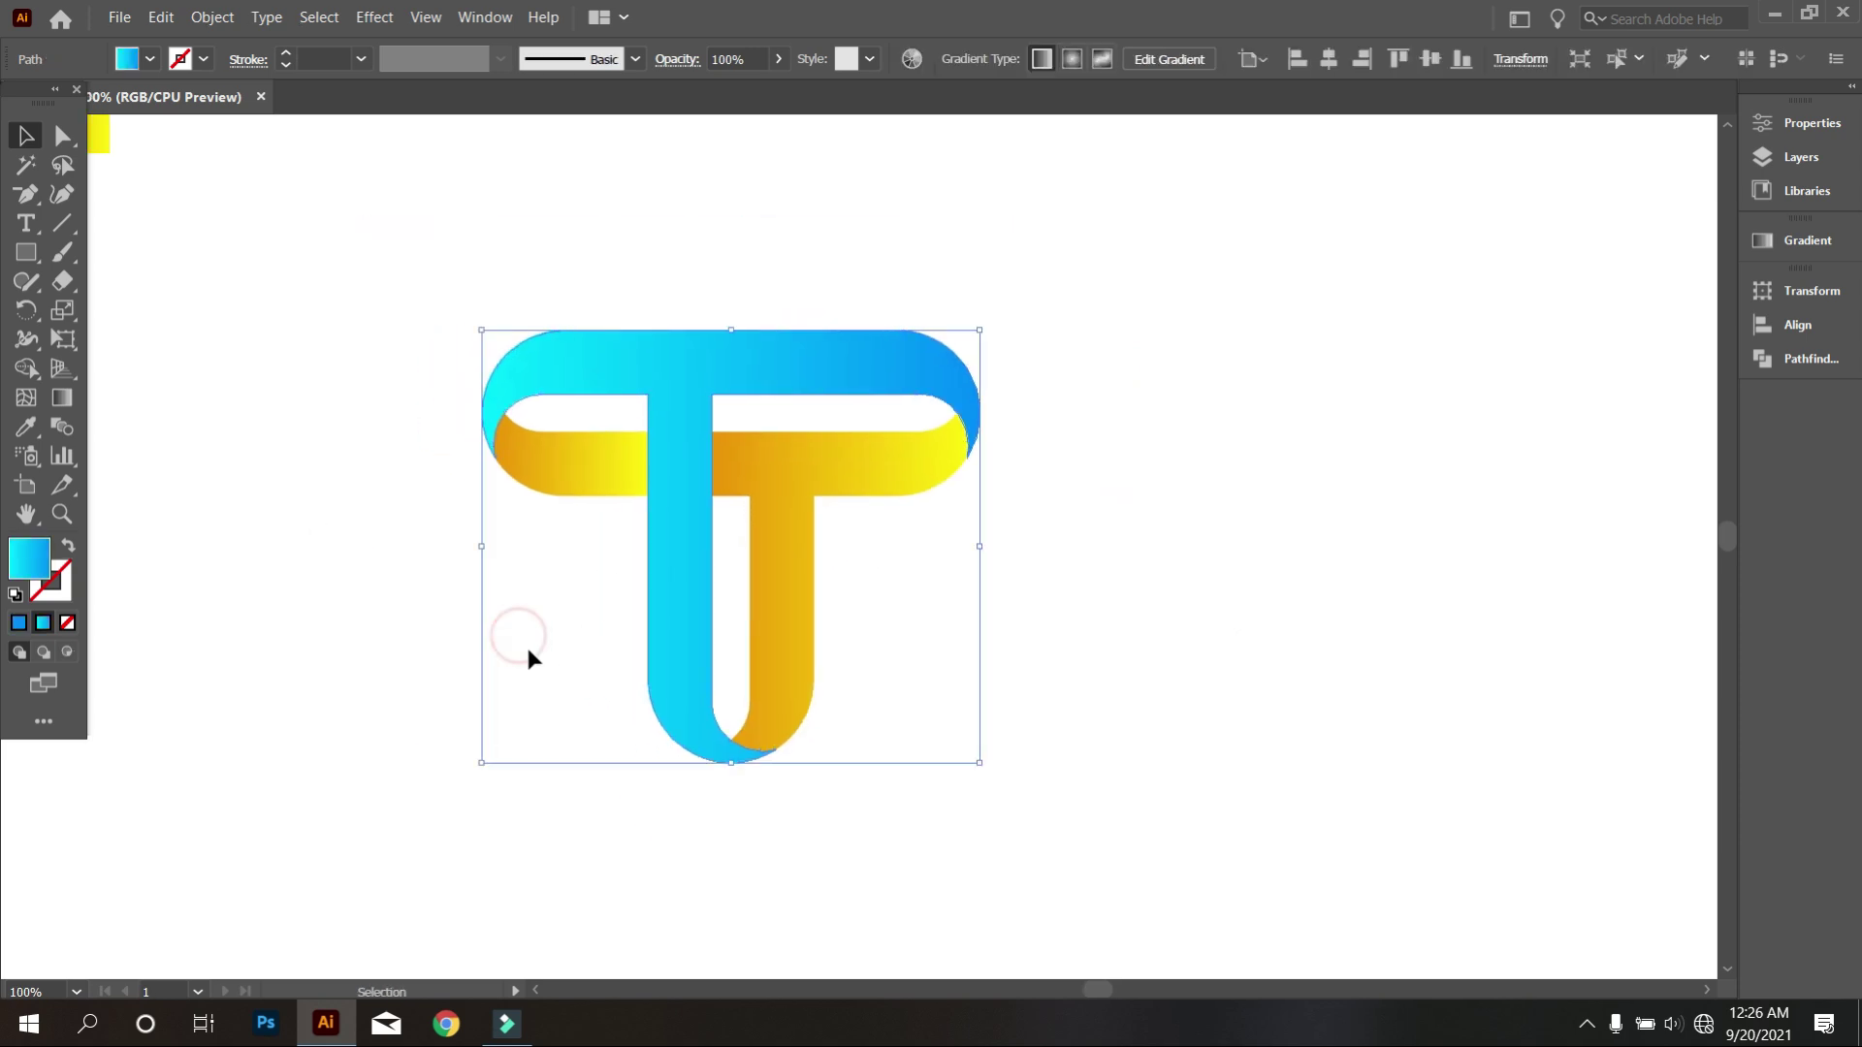
pyautogui.click(61, 397)
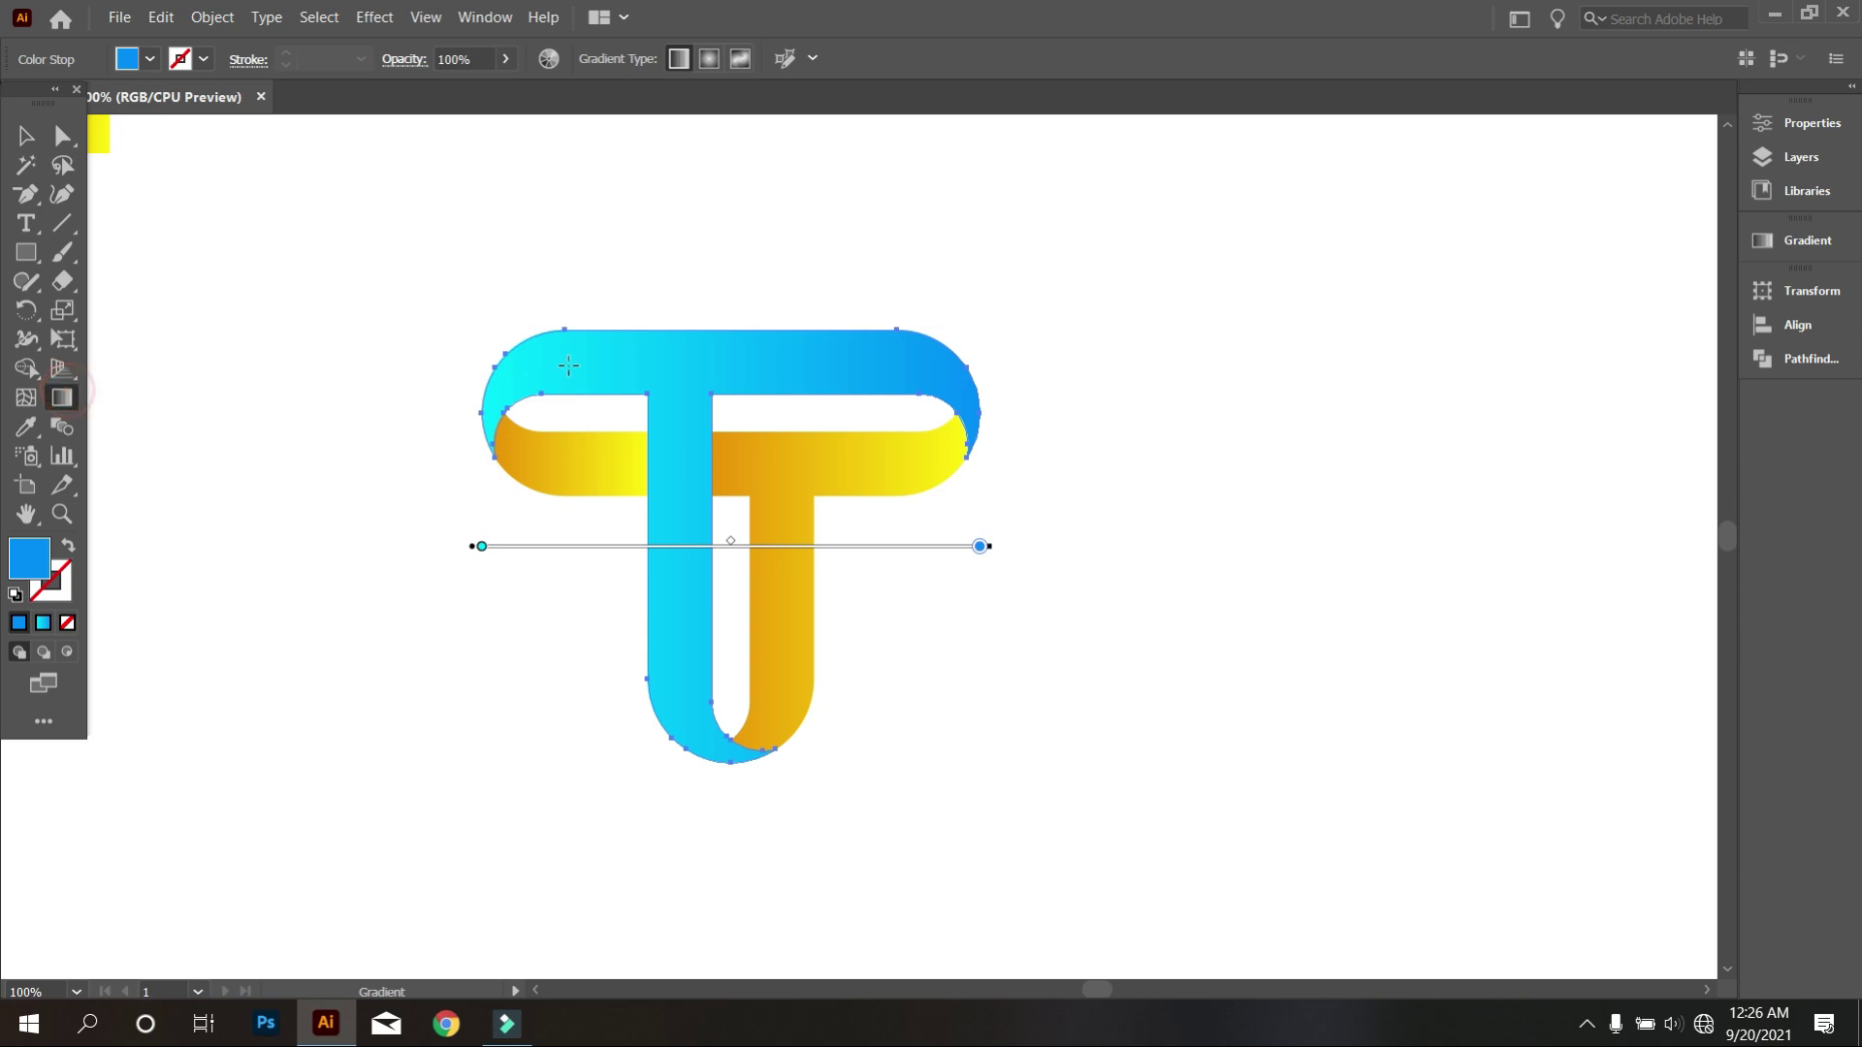
pyautogui.click(629, 323)
pyautogui.moveTo(638, 774); pyautogui.dragTo(629, 323)
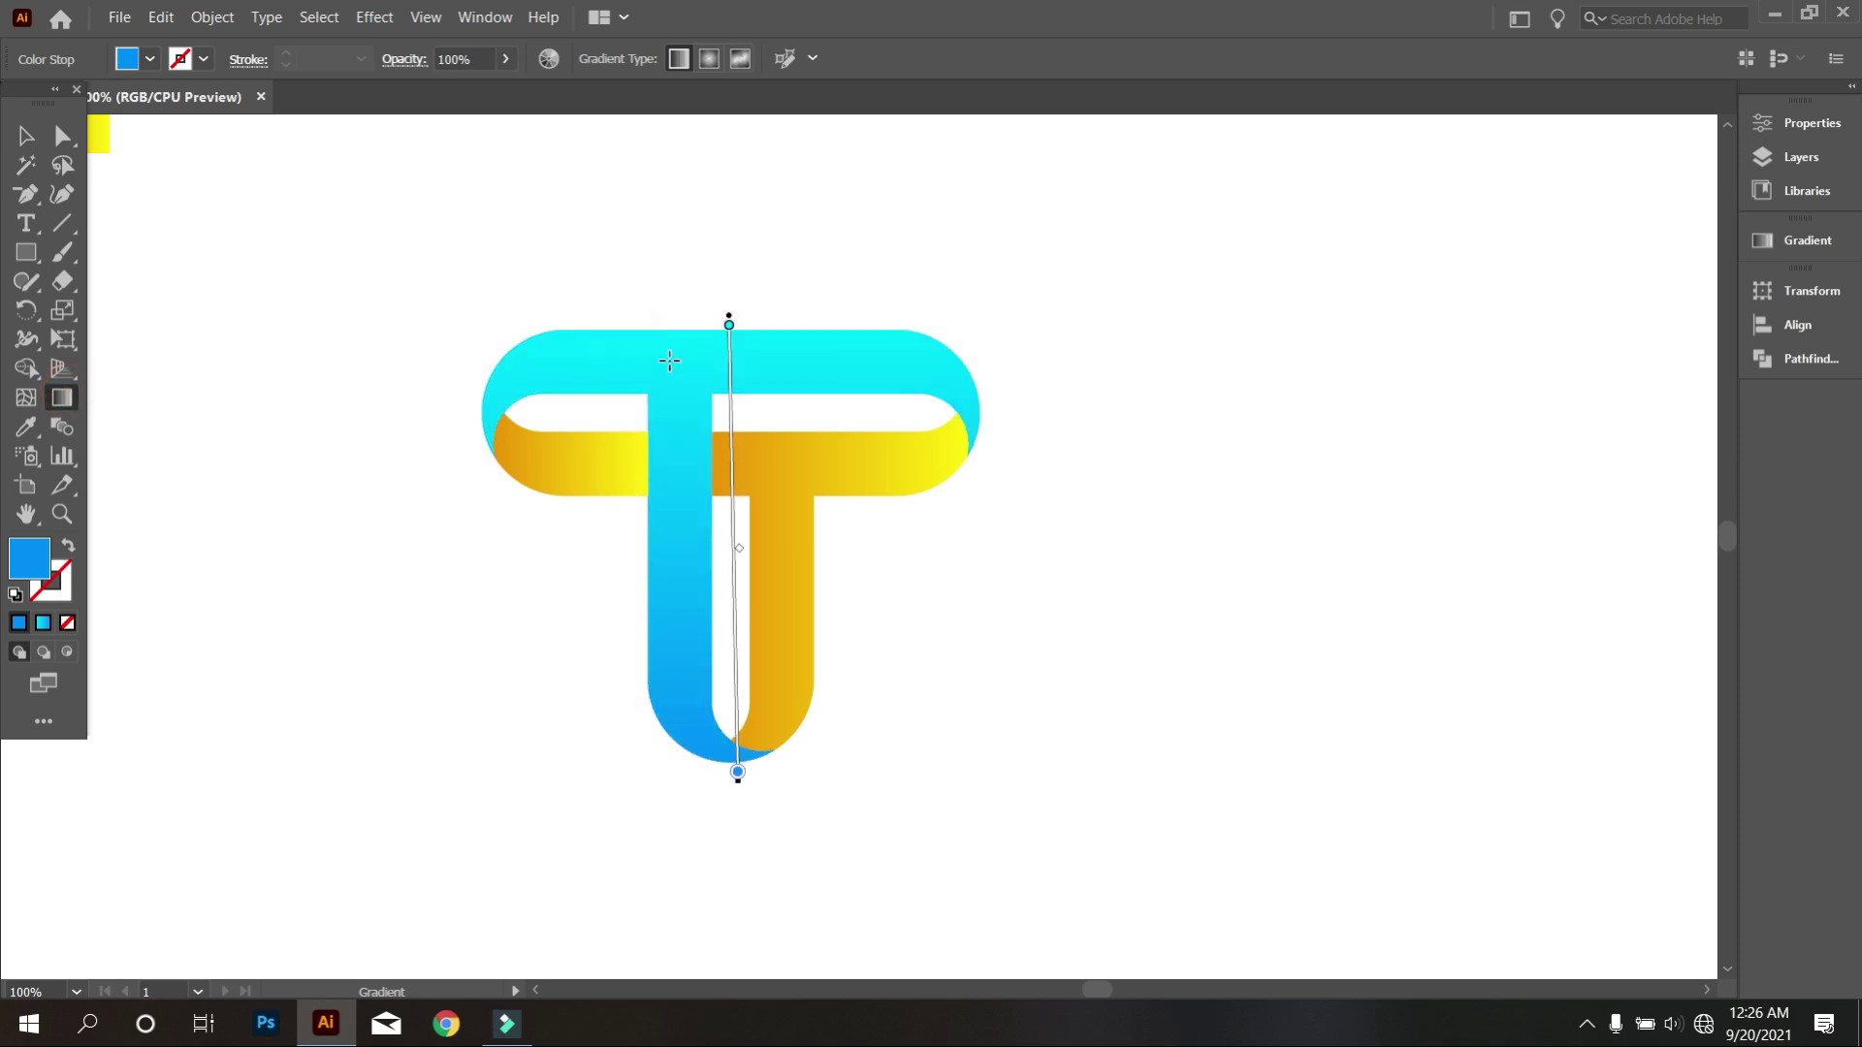
# Redirect the orange ribbon's gradient to run straight down the stem.
pyautogui.click(793, 502)
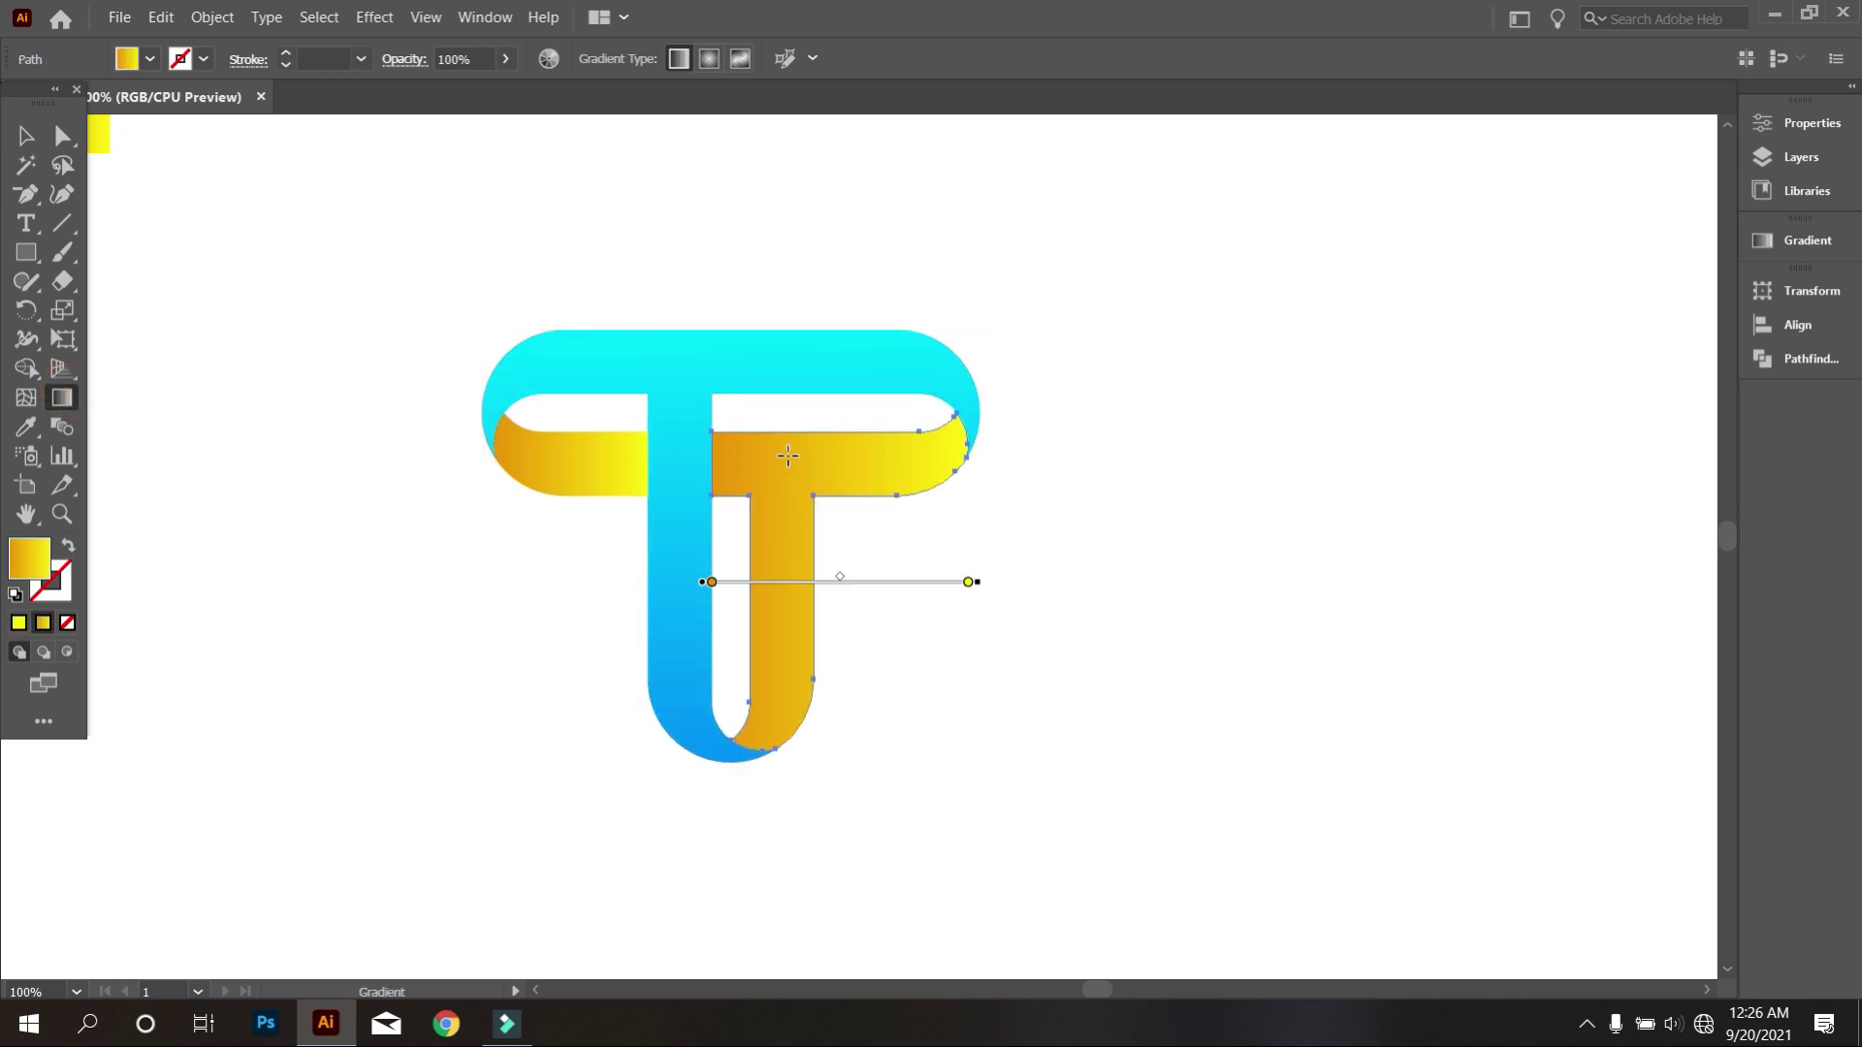
pyautogui.moveTo(836, 450); pyautogui.dragTo(863, 724)
pyautogui.moveTo(839, 479); pyautogui.dragTo(855, 801)
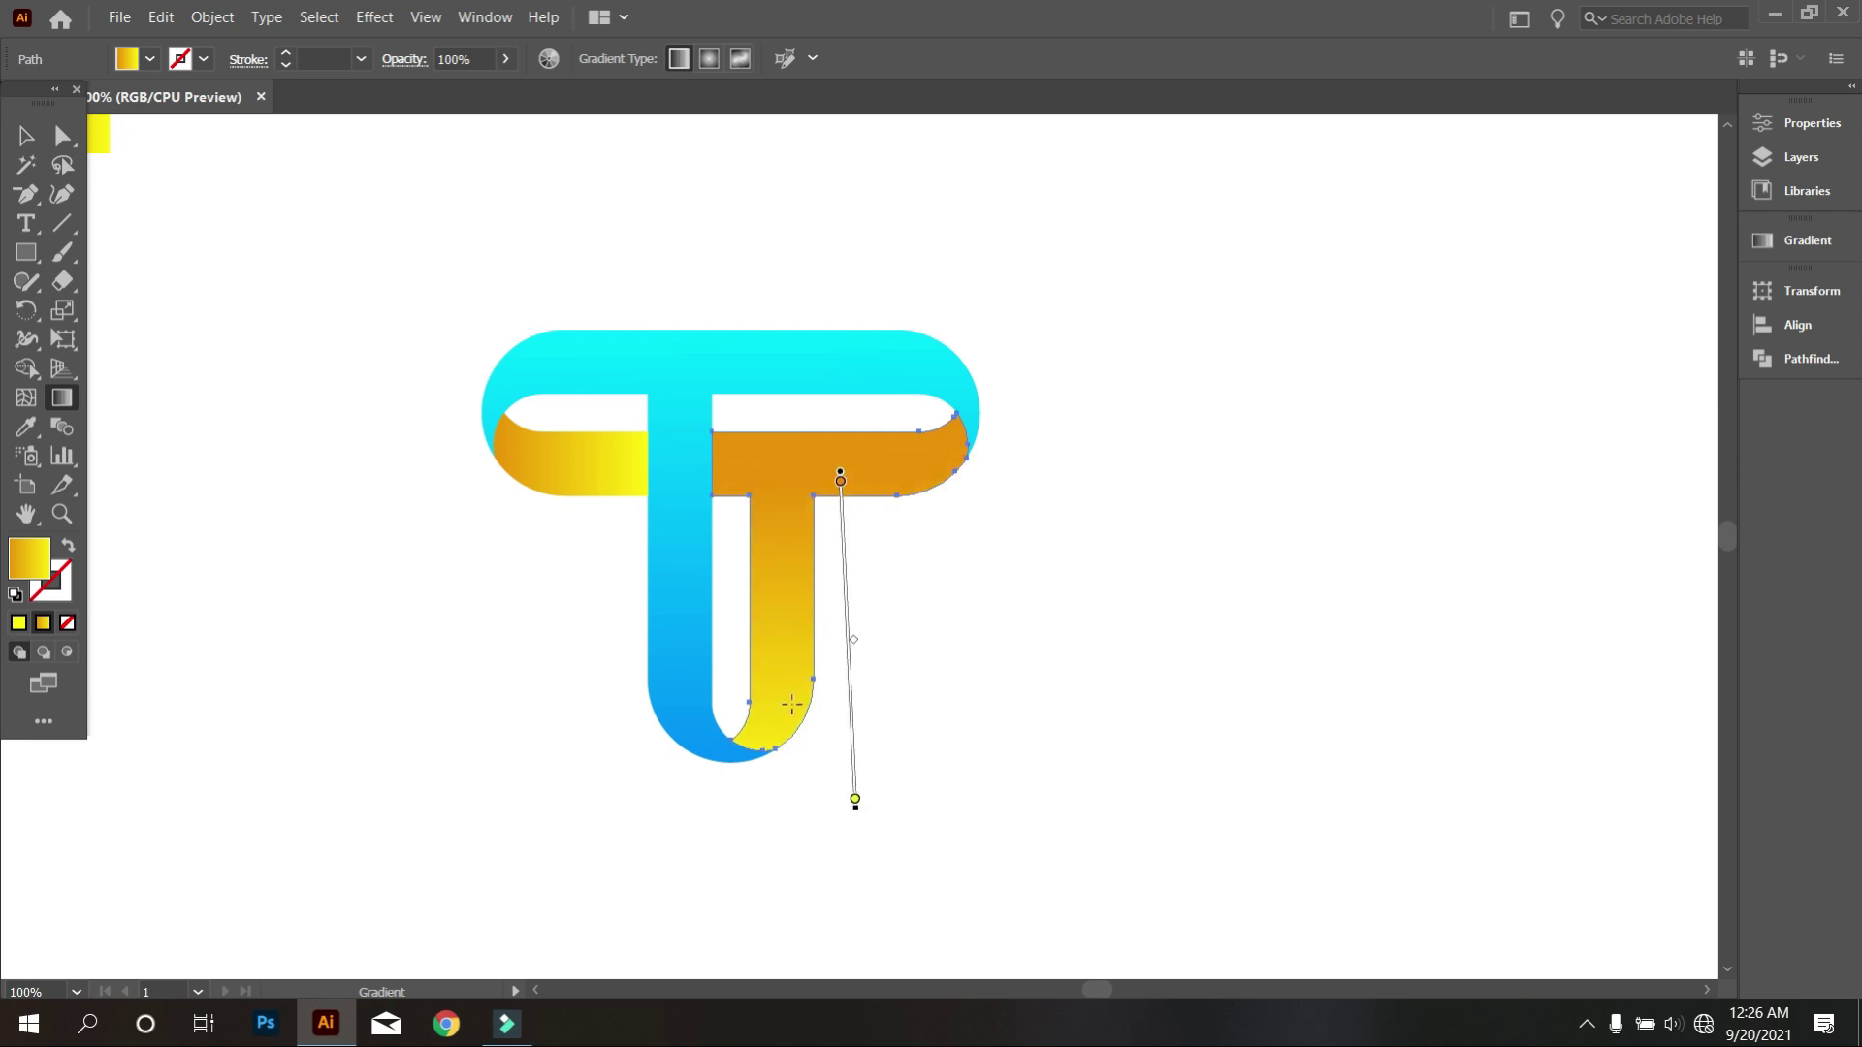
pyautogui.moveTo(770, 431); pyautogui.dragTo(768, 745)
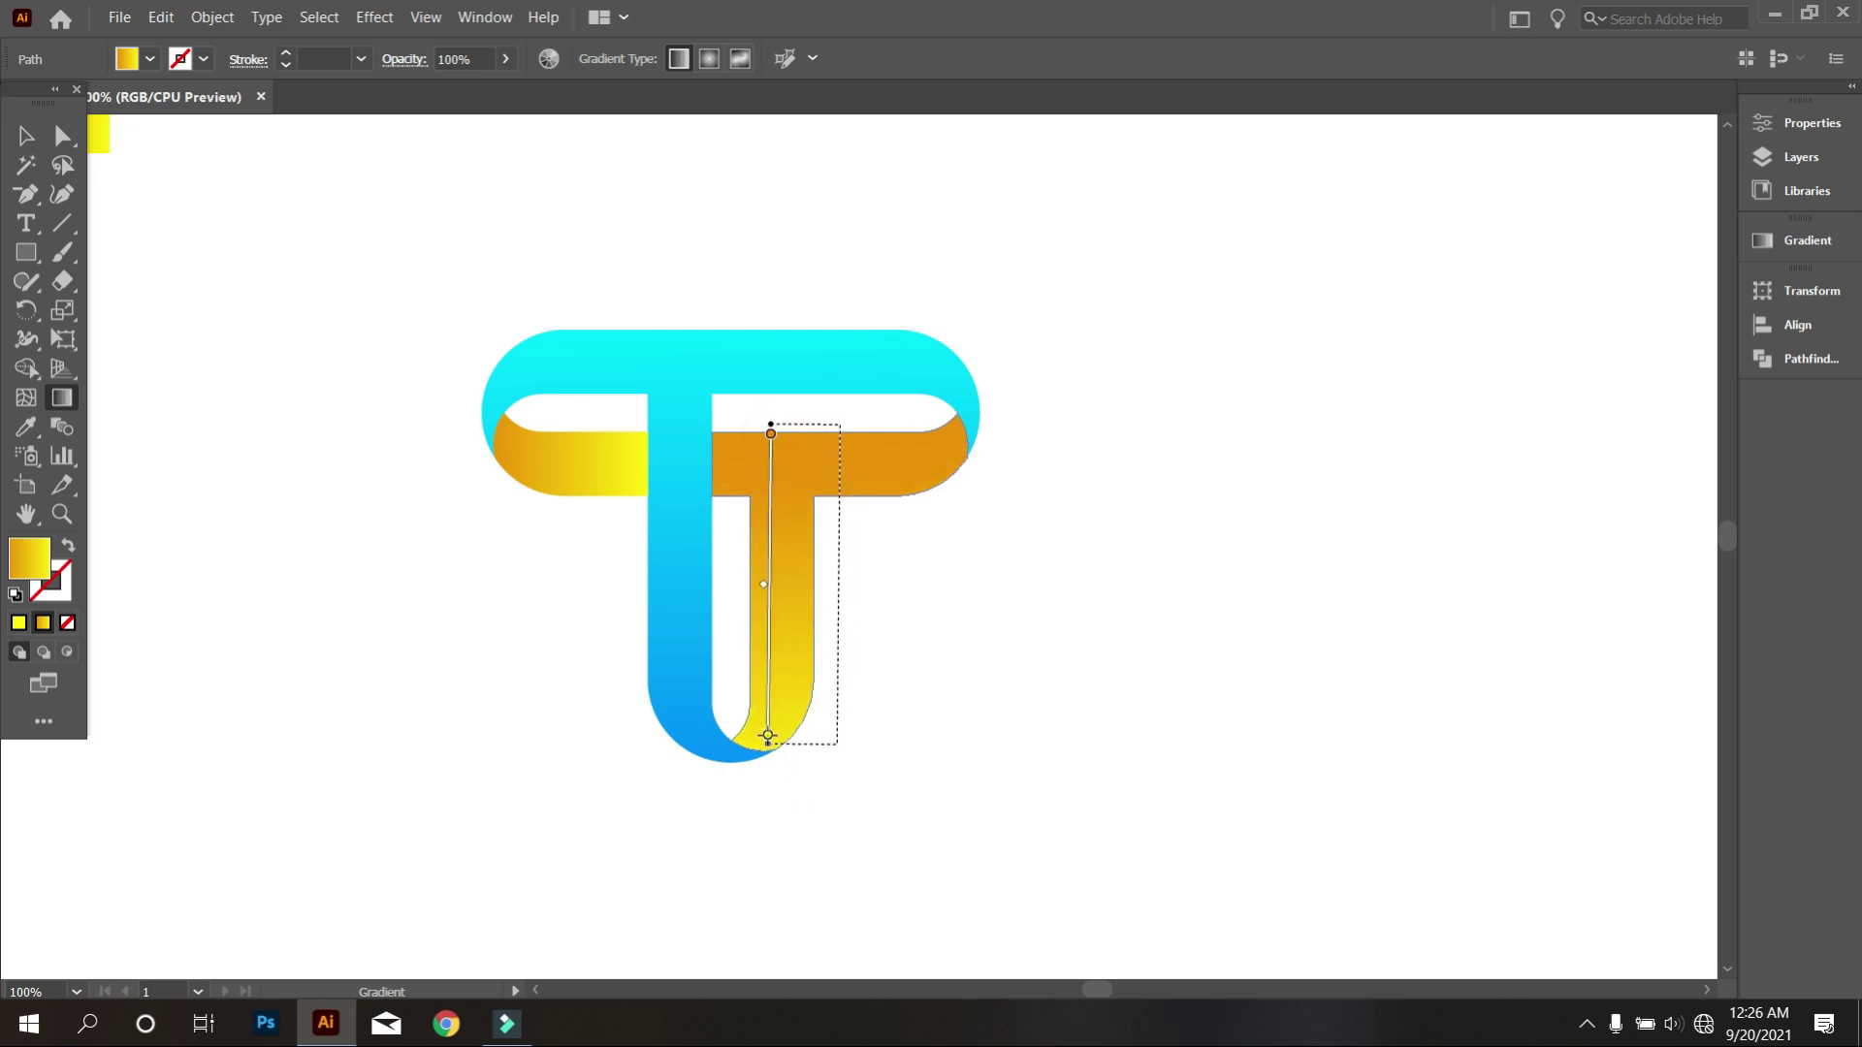
# Angle the left orange crossbar piece's gradient mostly downward to match the stem.
pyautogui.click(591, 481)
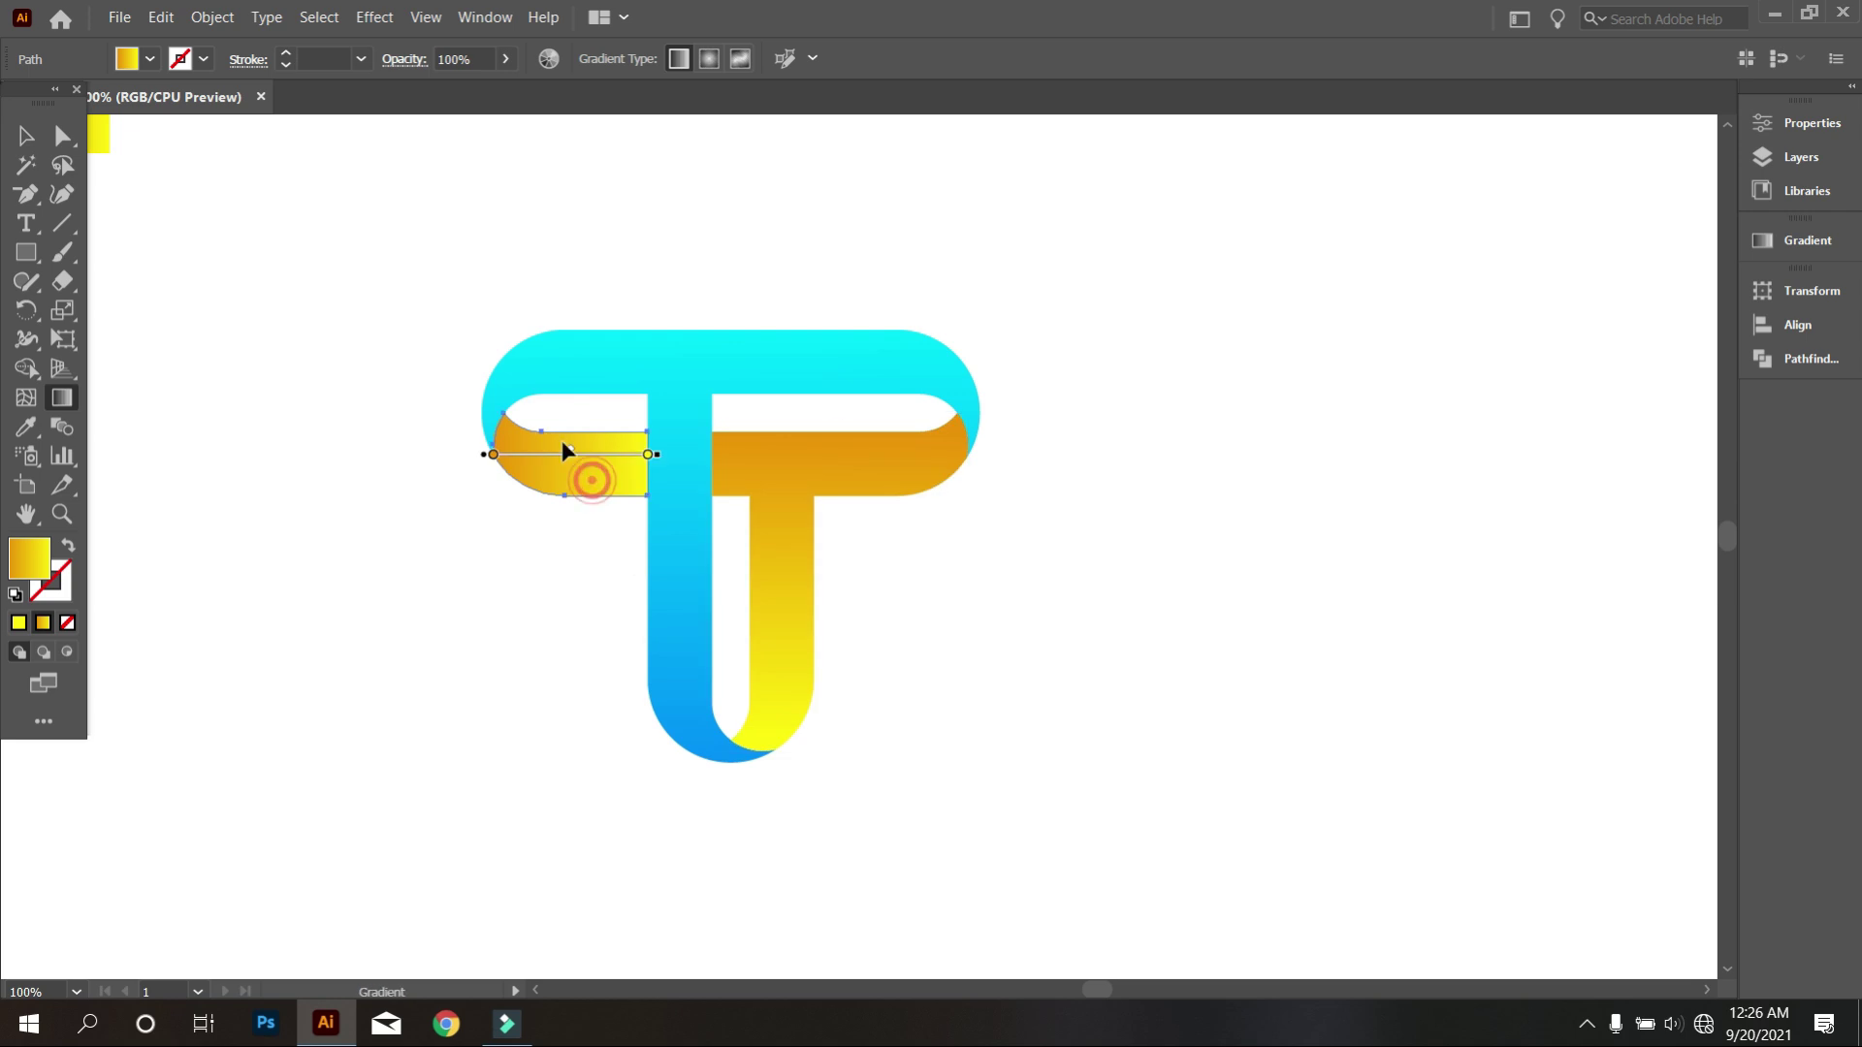
pyautogui.moveTo(563, 433); pyautogui.dragTo(693, 597)
pyautogui.moveTo(545, 401); pyautogui.dragTo(758, 642)
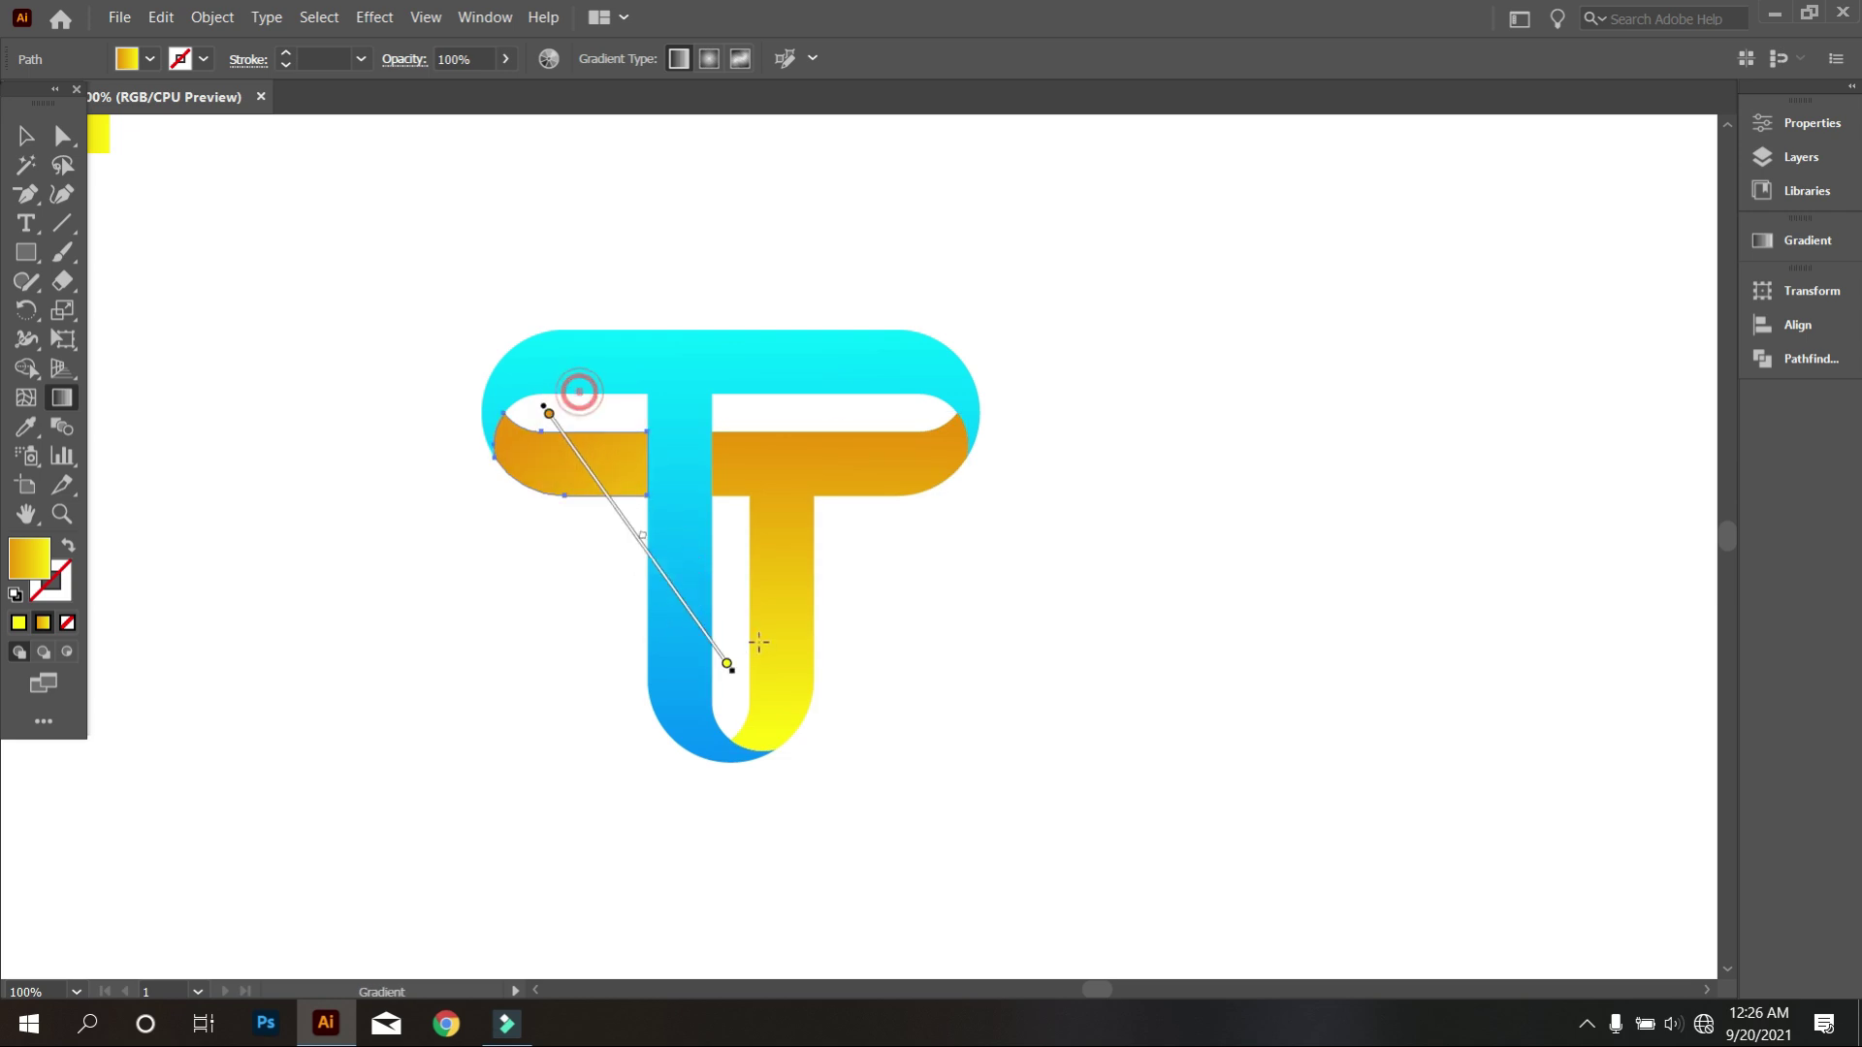
pyautogui.moveTo(619, 422); pyautogui.dragTo(868, 730)
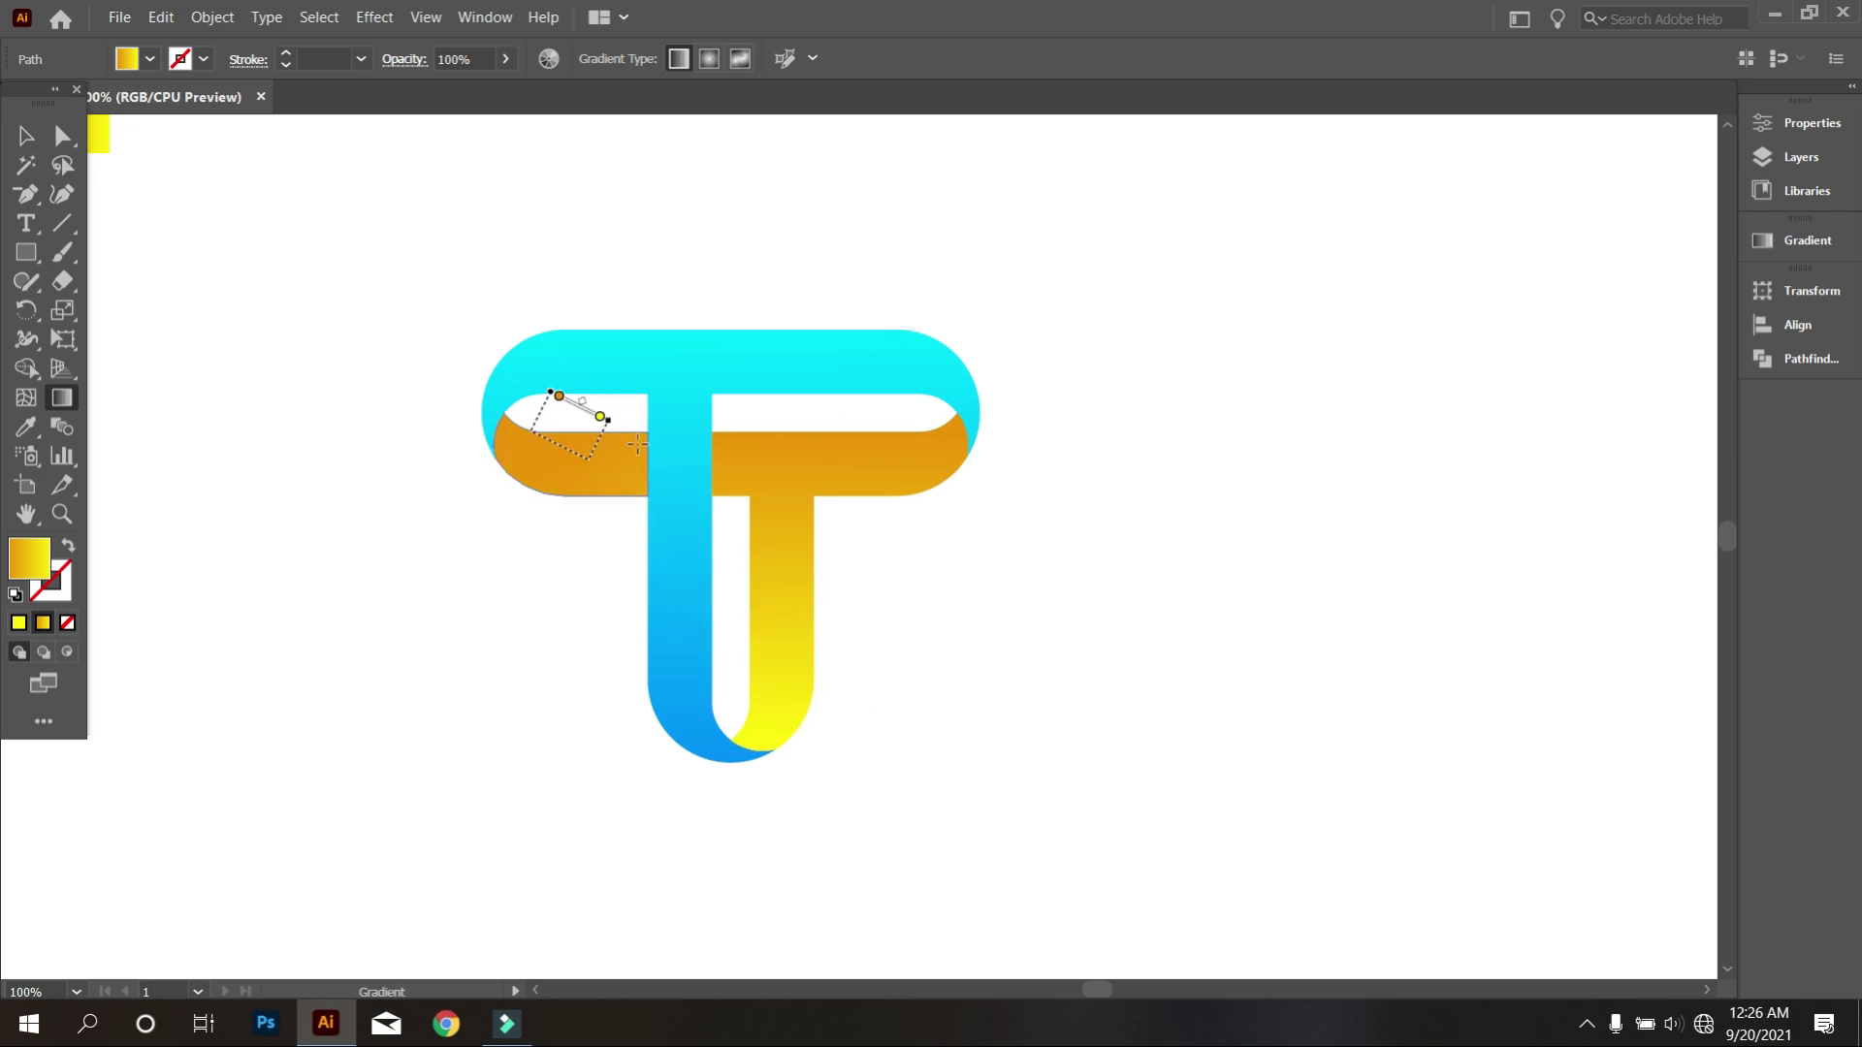
pyautogui.moveTo(540, 403)
pyautogui.mouseDown()
pyautogui.moveTo(804, 705)
pyautogui.moveTo(619, 851)
pyautogui.mouseUp()
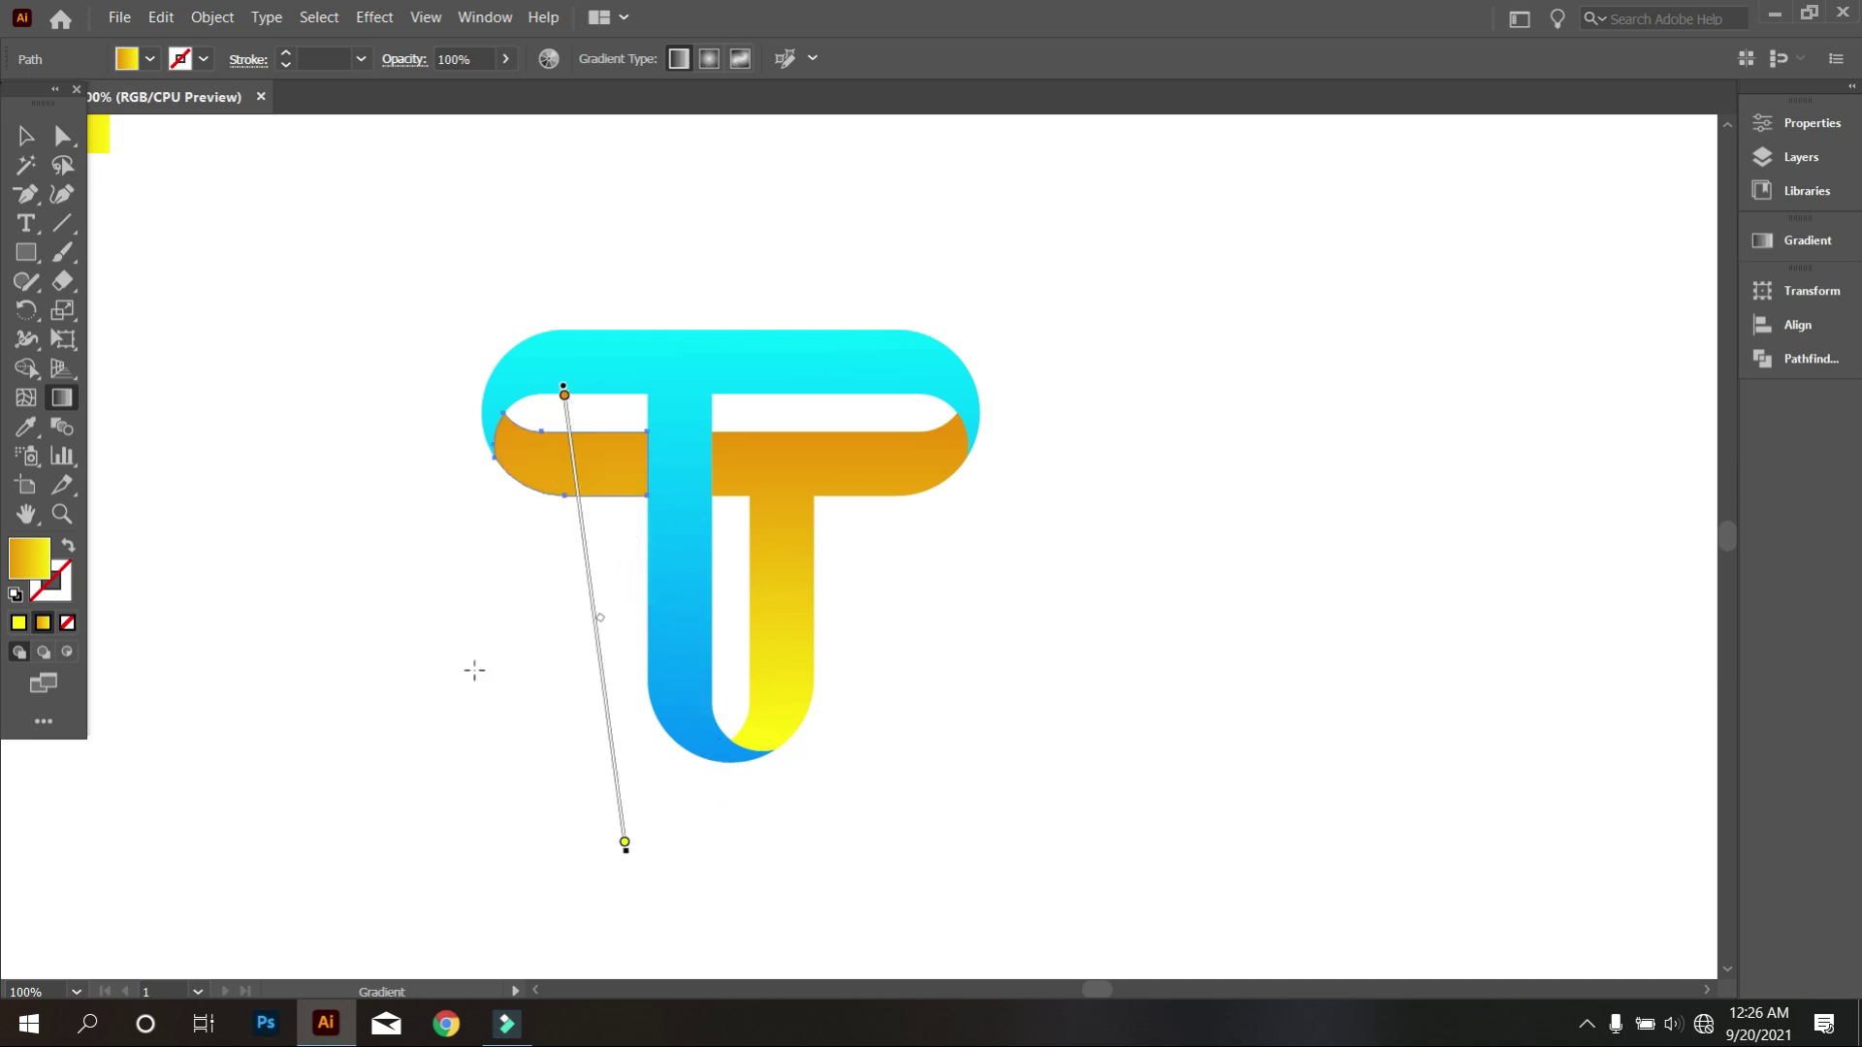
# Marquee-select all parts of the T logo and group them.
pyautogui.click(27, 135)
pyautogui.click(256, 365)
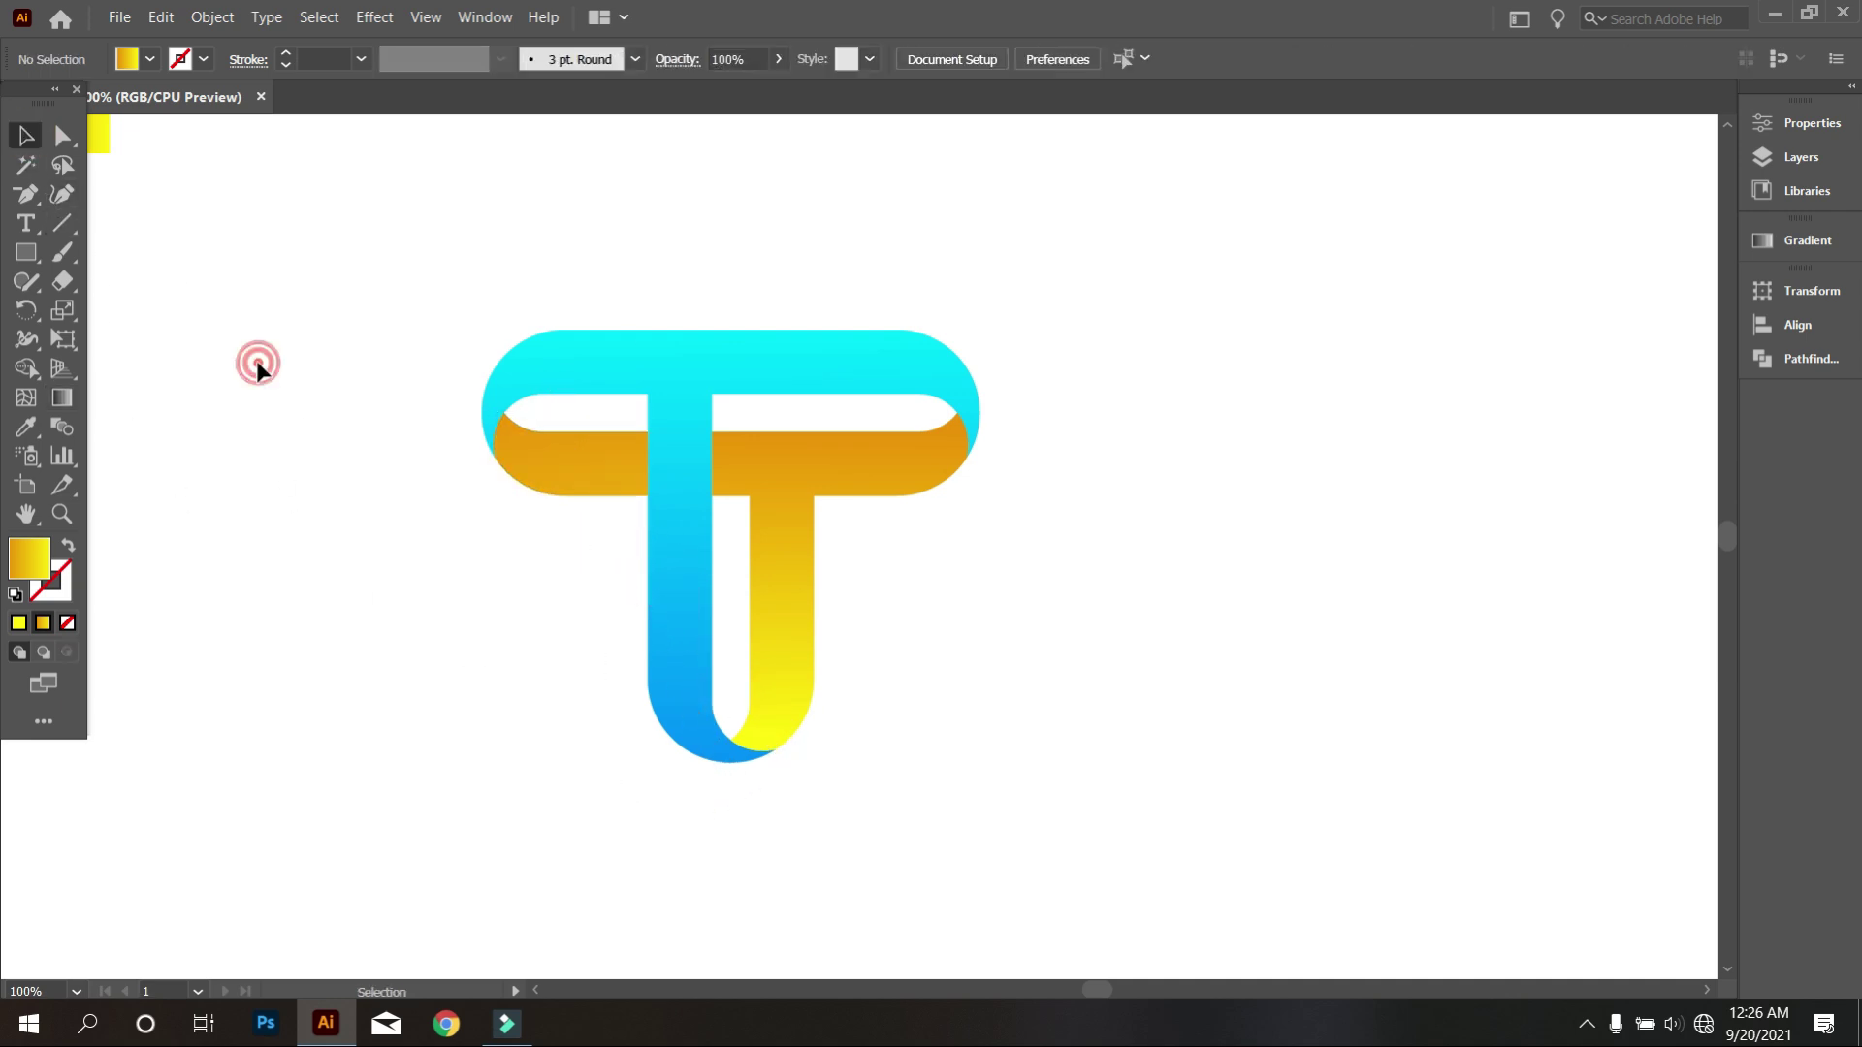
pyautogui.moveTo(359, 232); pyautogui.dragTo(1066, 864)
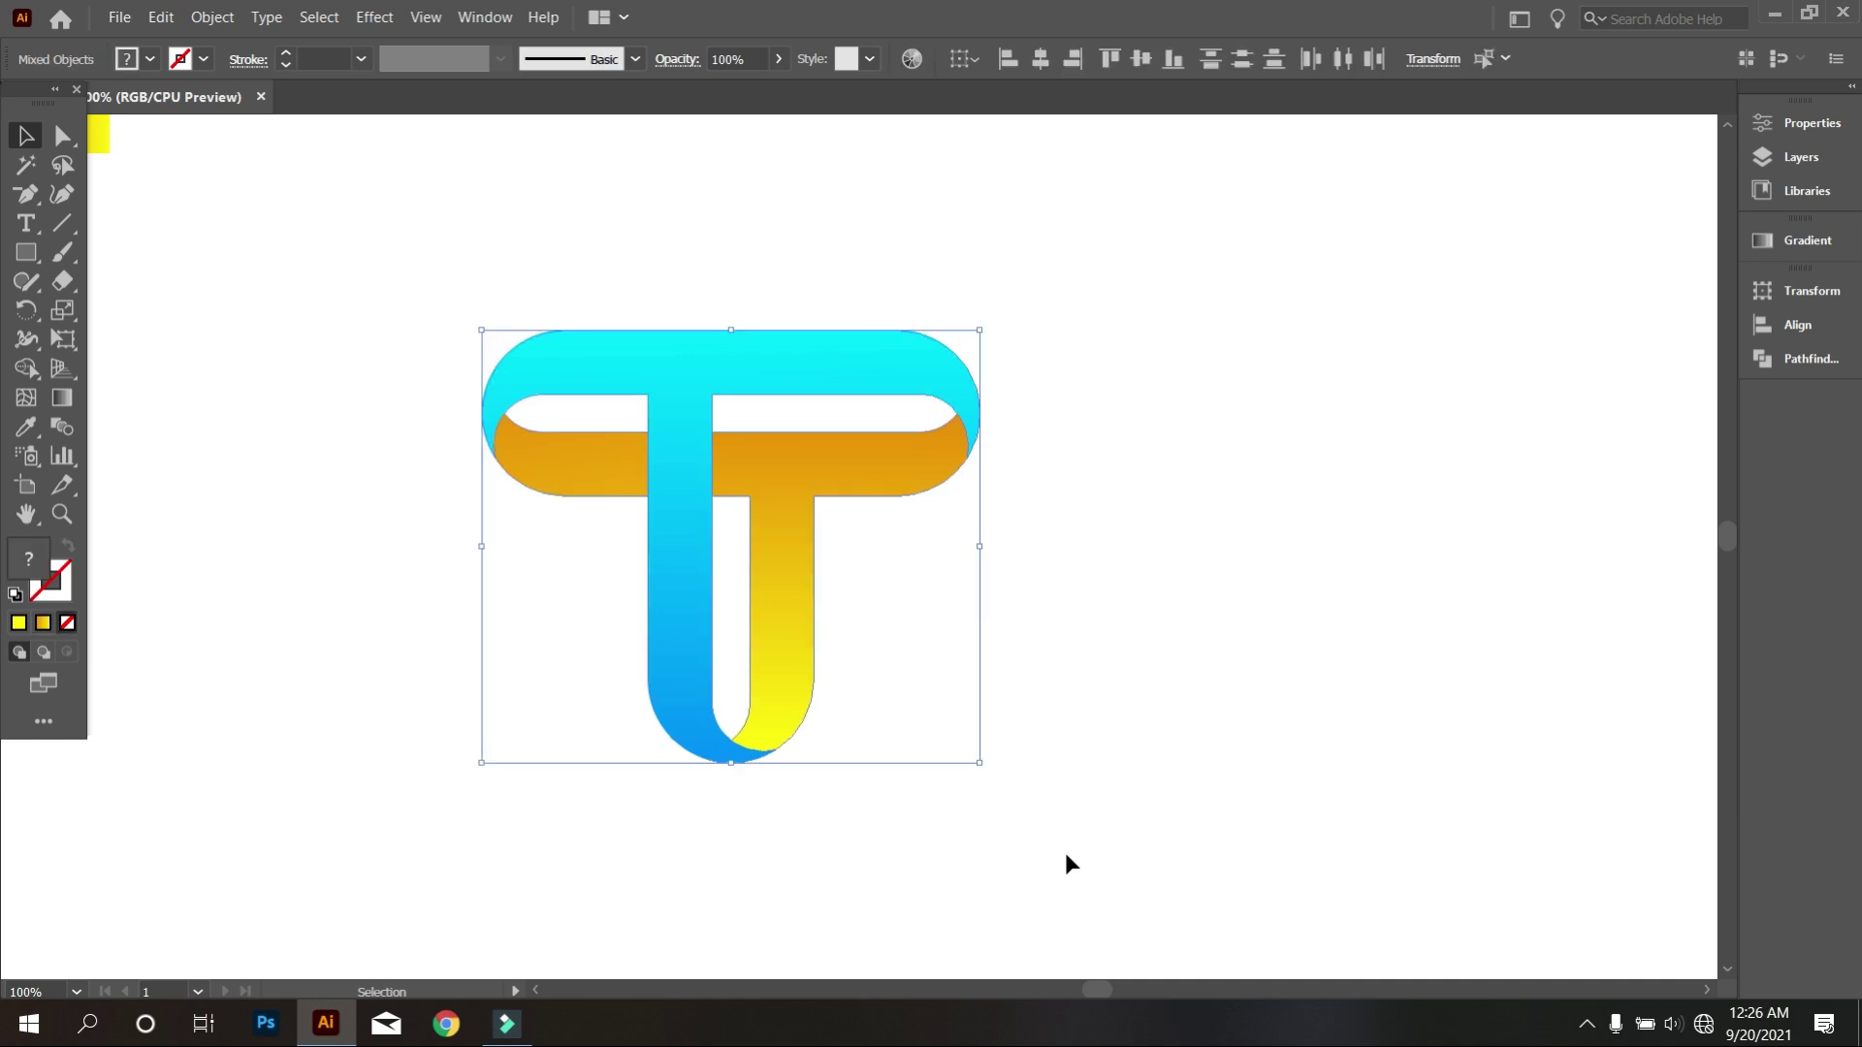
pyautogui.rightClick(1041, 433)
pyautogui.click(1118, 596)
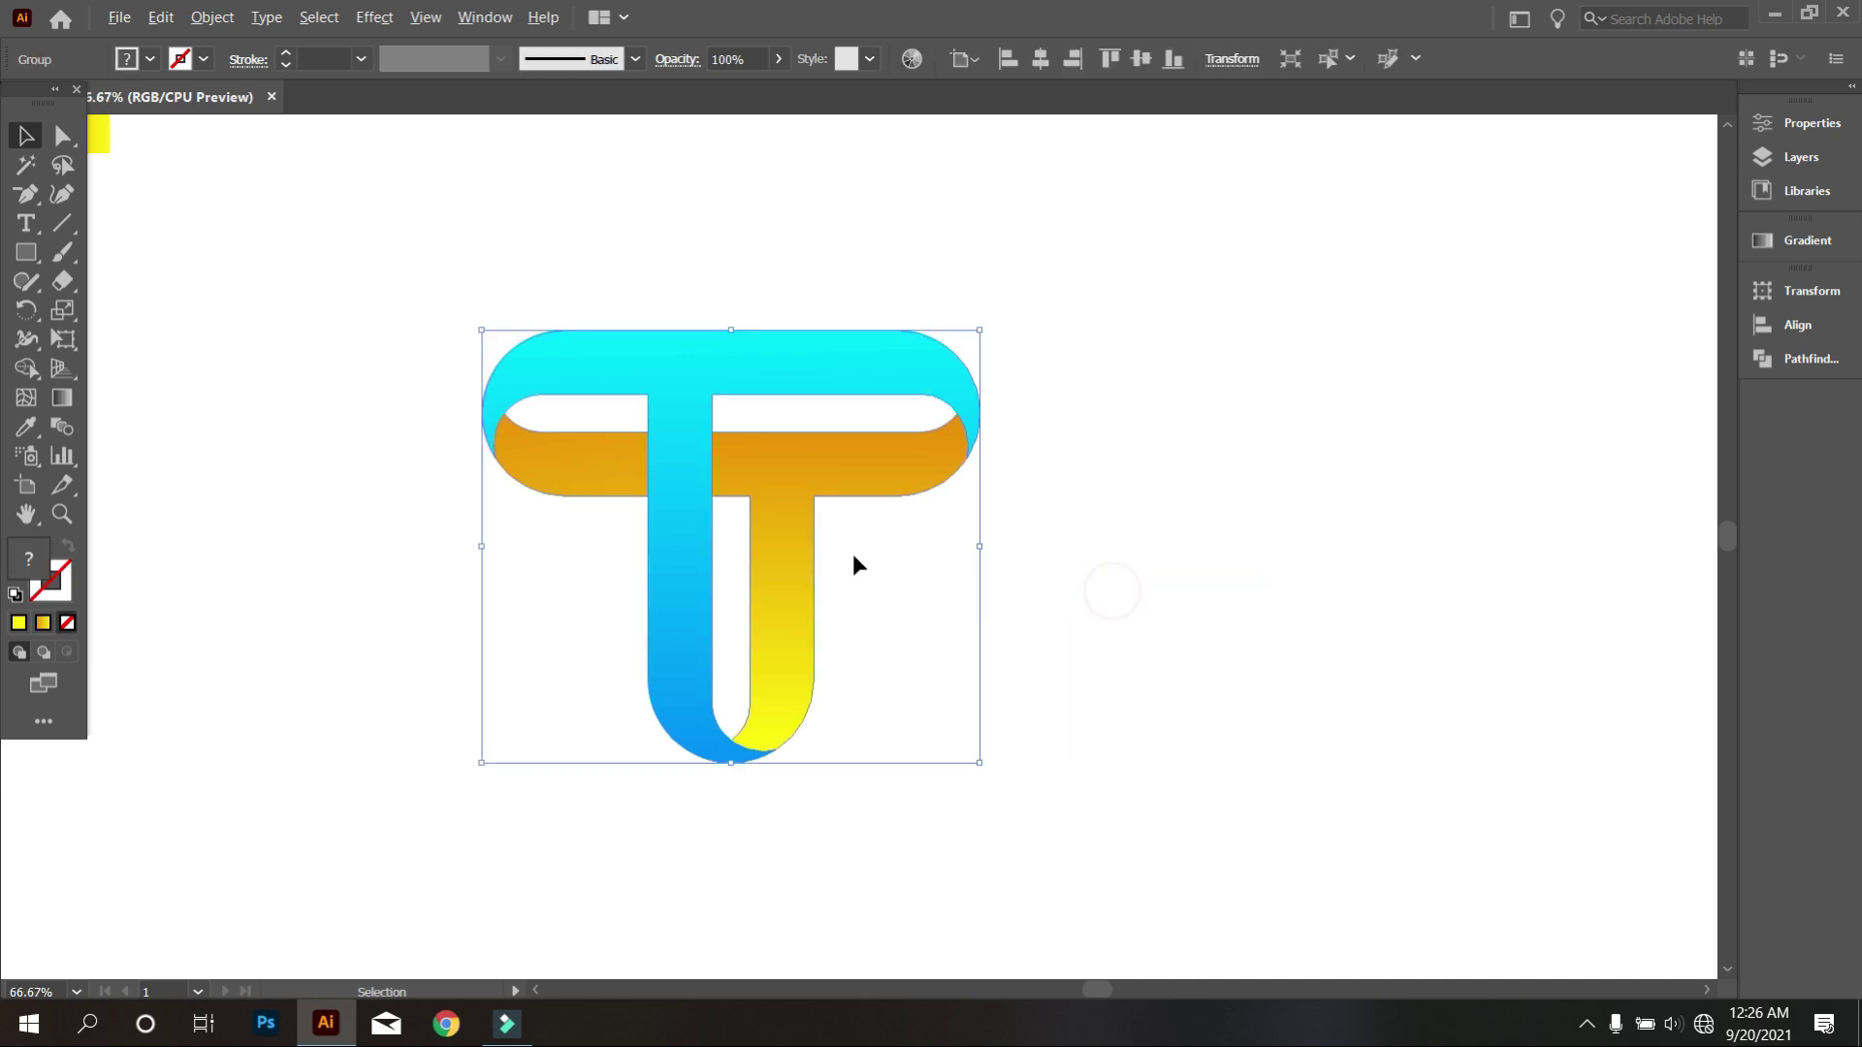
pyautogui.scroll(-1, 854, 553)
pyautogui.scroll(-1, 854, 553)
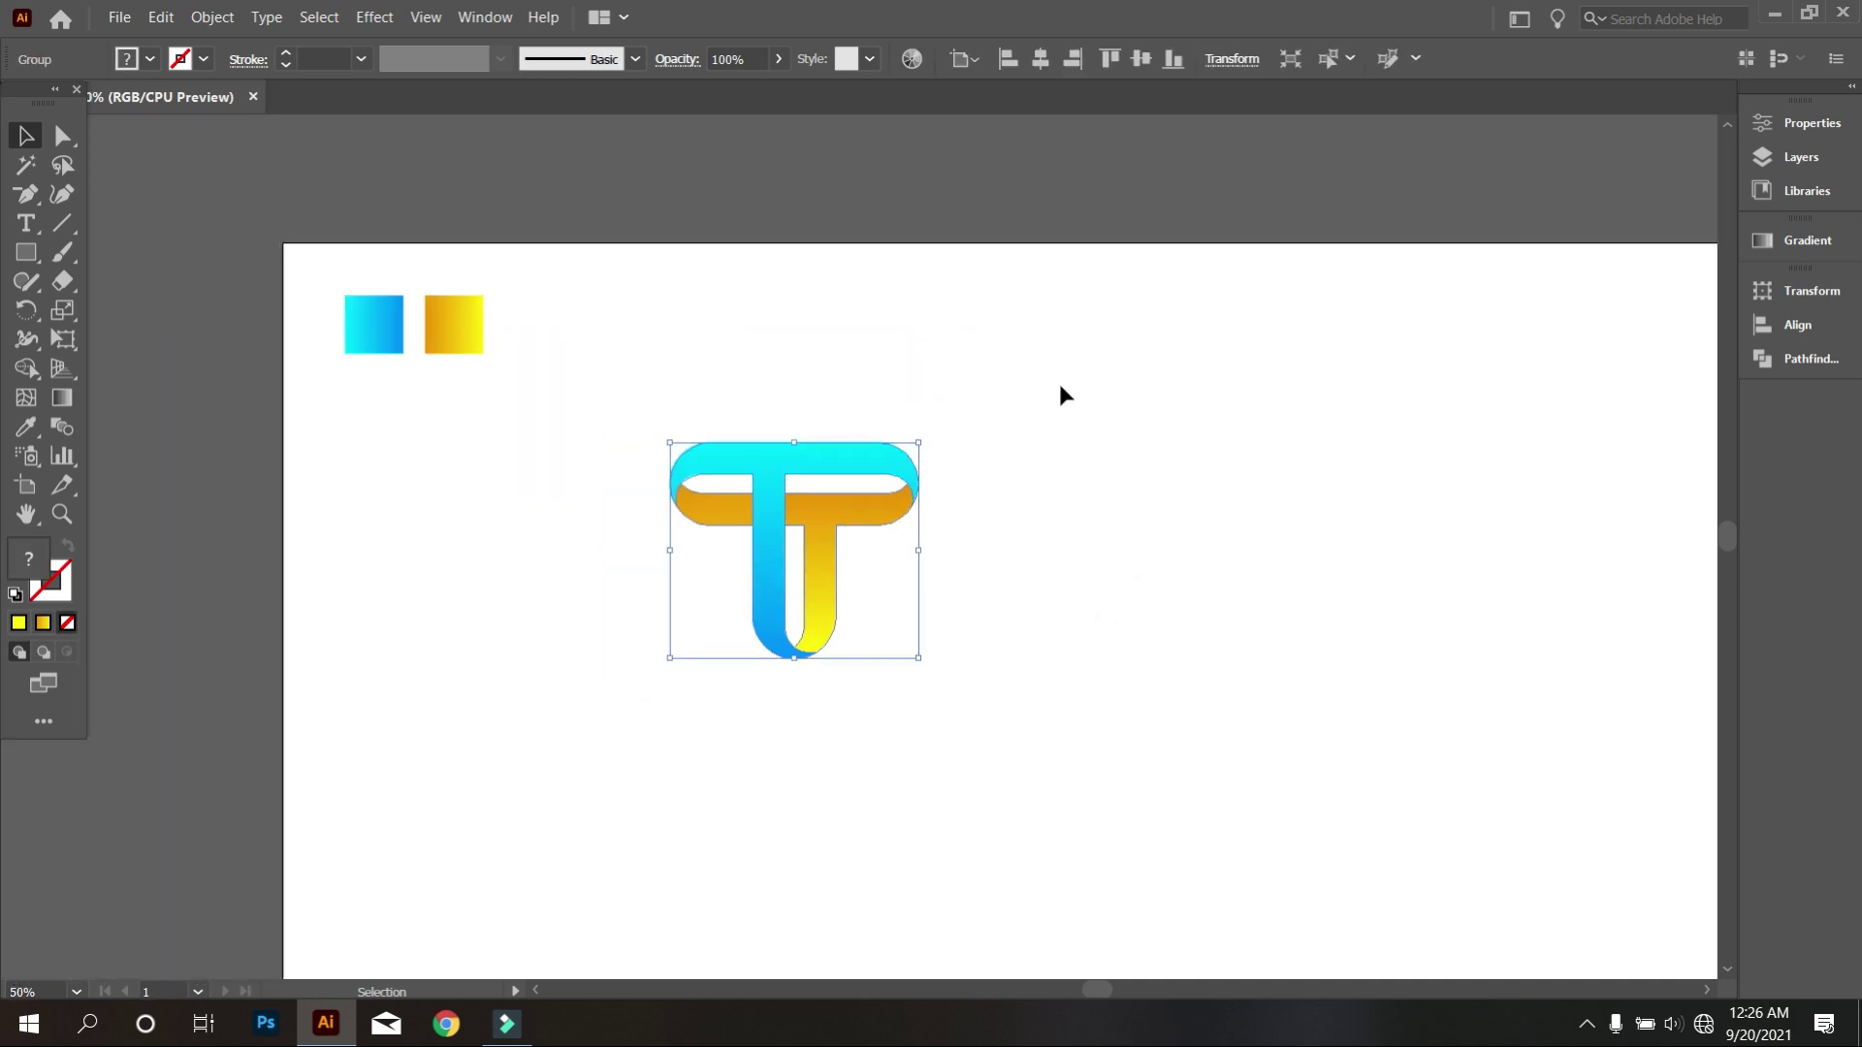
# Align the grouped logo to the artboard's horizontal and vertical centres.
pyautogui.click(1042, 59)
pyautogui.click(1142, 60)
pyautogui.click(999, 320)
pyautogui.scroll(-1, 958, 590)
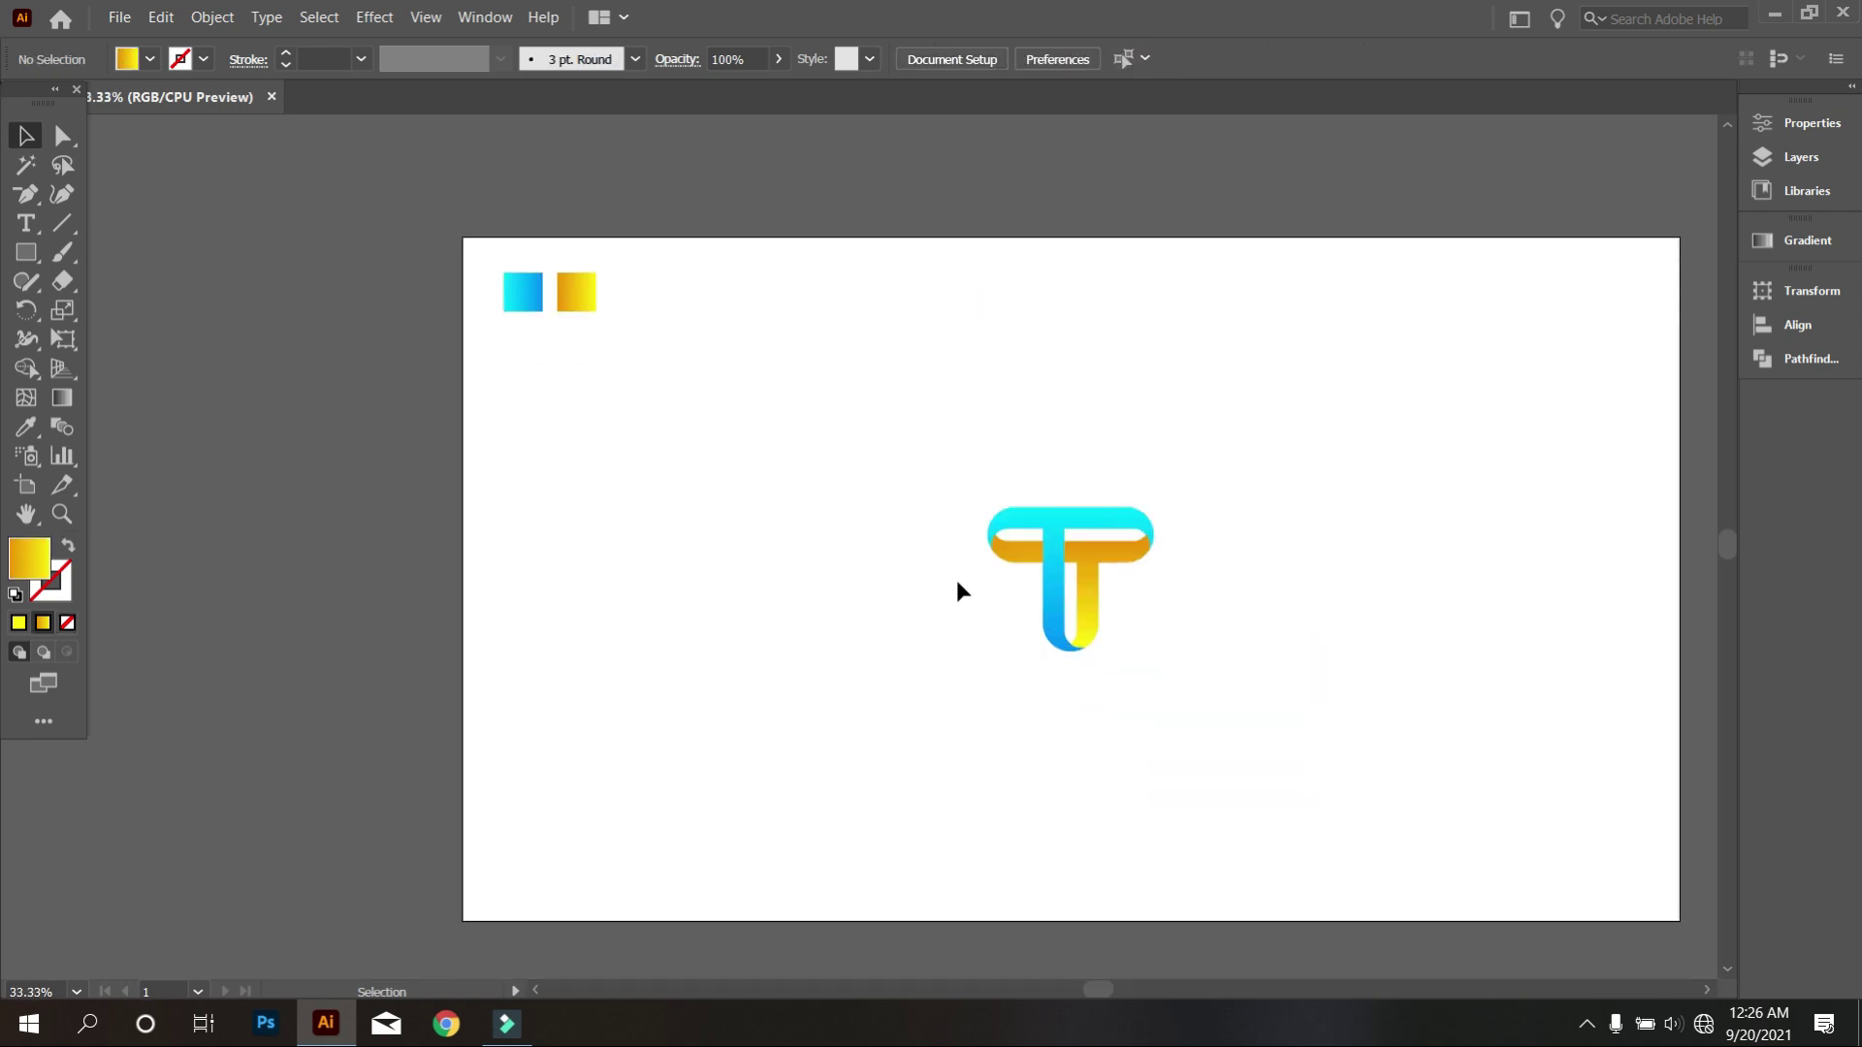
pyautogui.scroll(1, 1186, 615)
pyautogui.scroll(1, 1186, 616)
pyautogui.moveTo(1380, 628); pyautogui.dragTo(1288, 642)
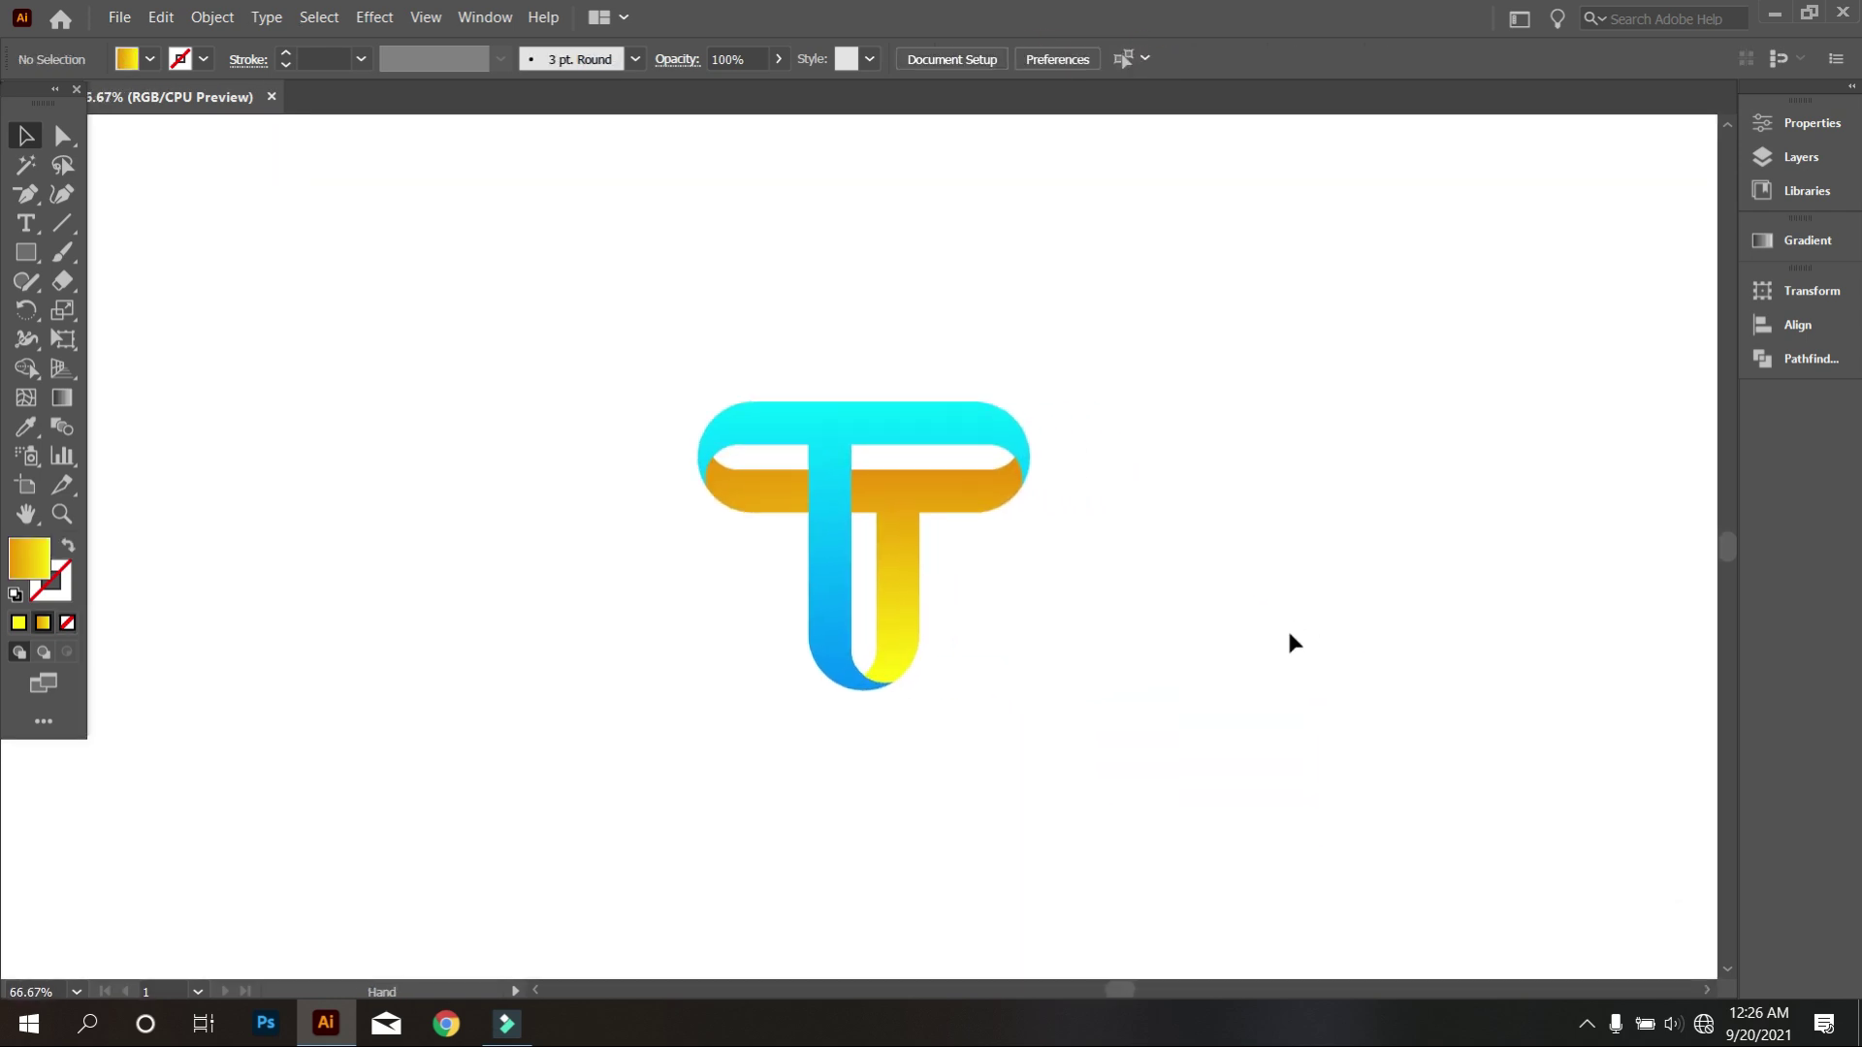
pyautogui.scroll(1, 1019, 671)
pyautogui.moveTo(1140, 659); pyautogui.dragTo(1201, 690)
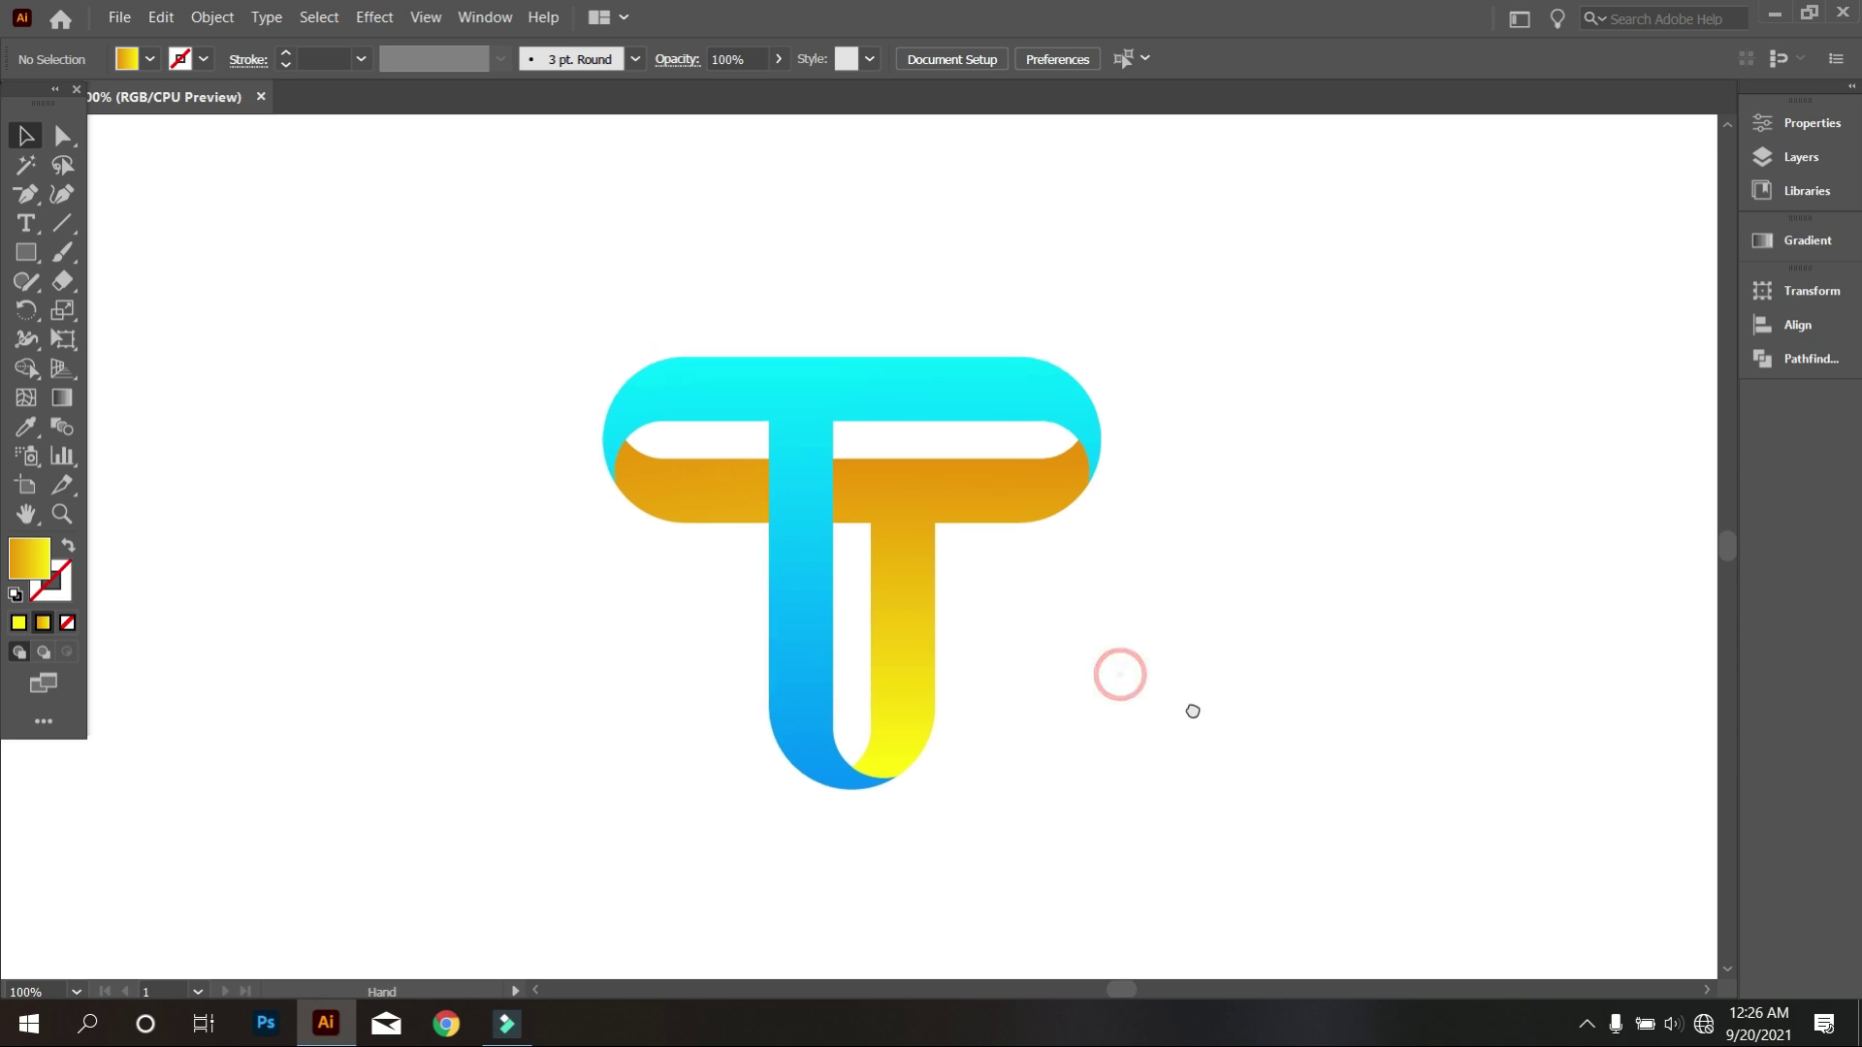